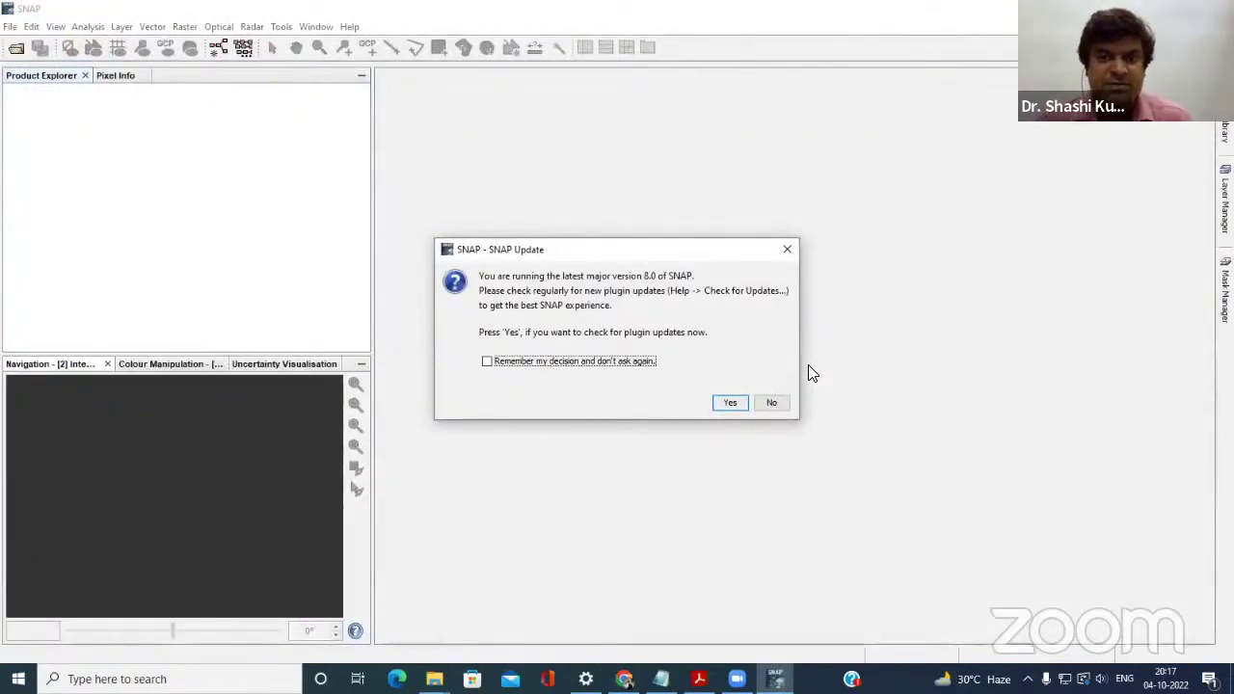
click(771, 404)
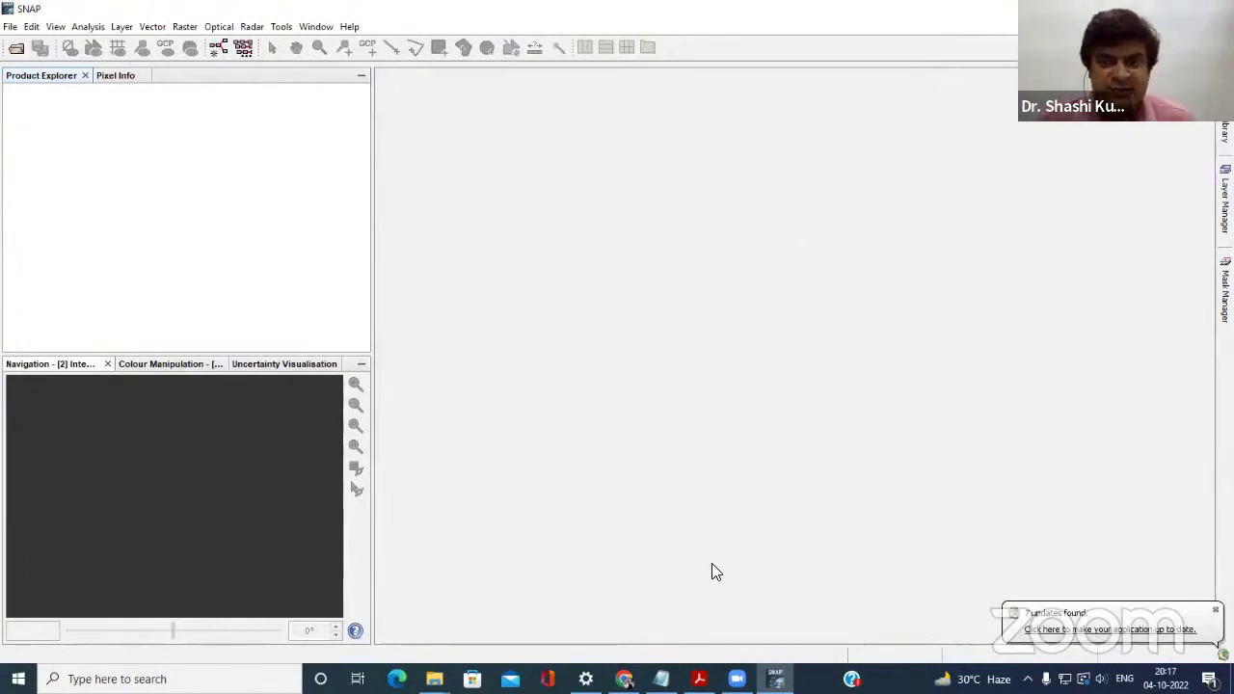
click(8, 27)
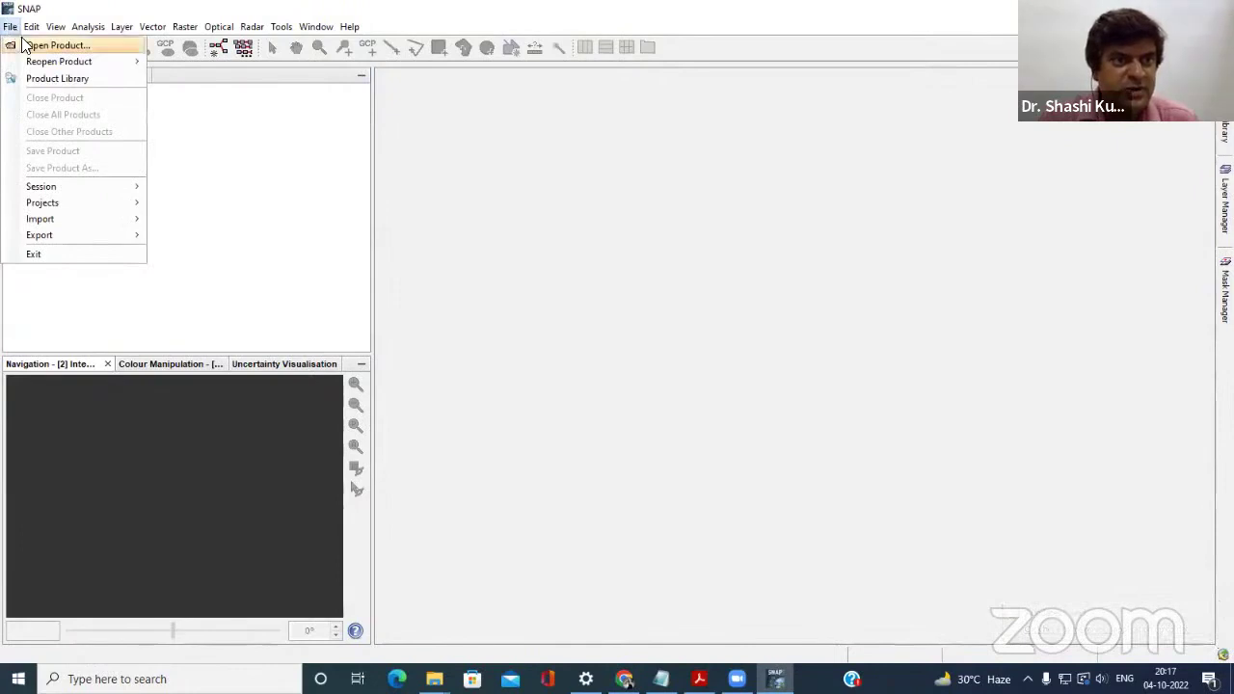
click(38, 44)
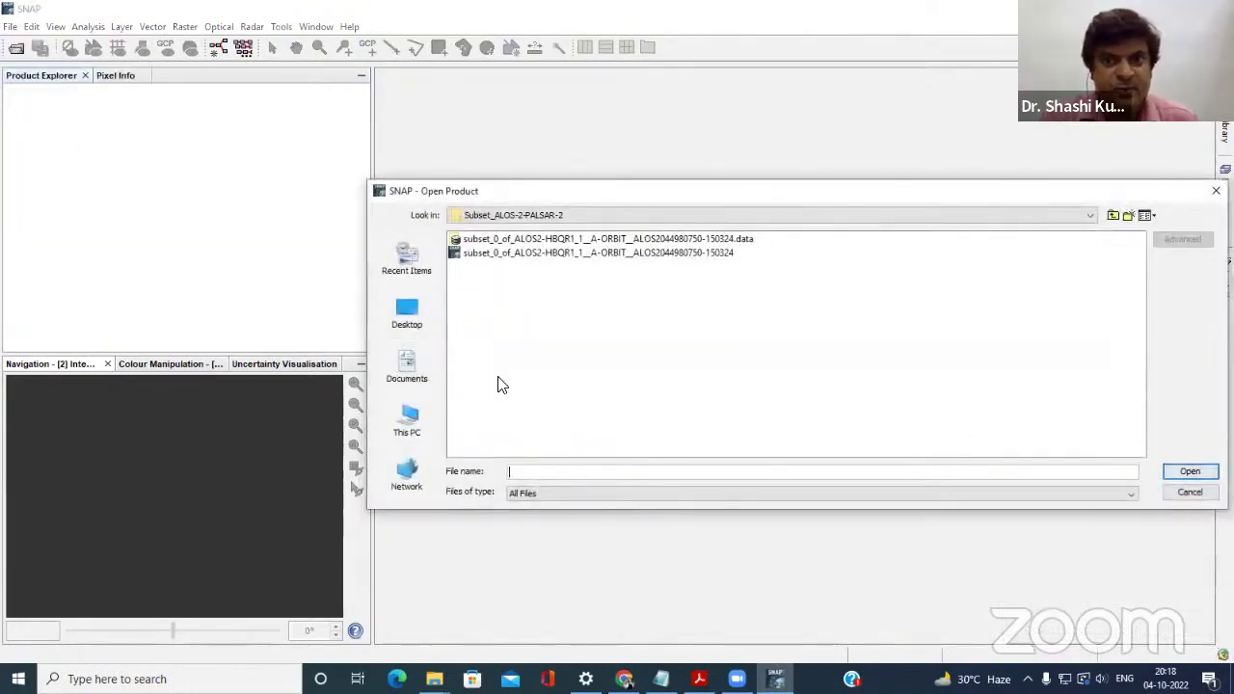
click(472, 258)
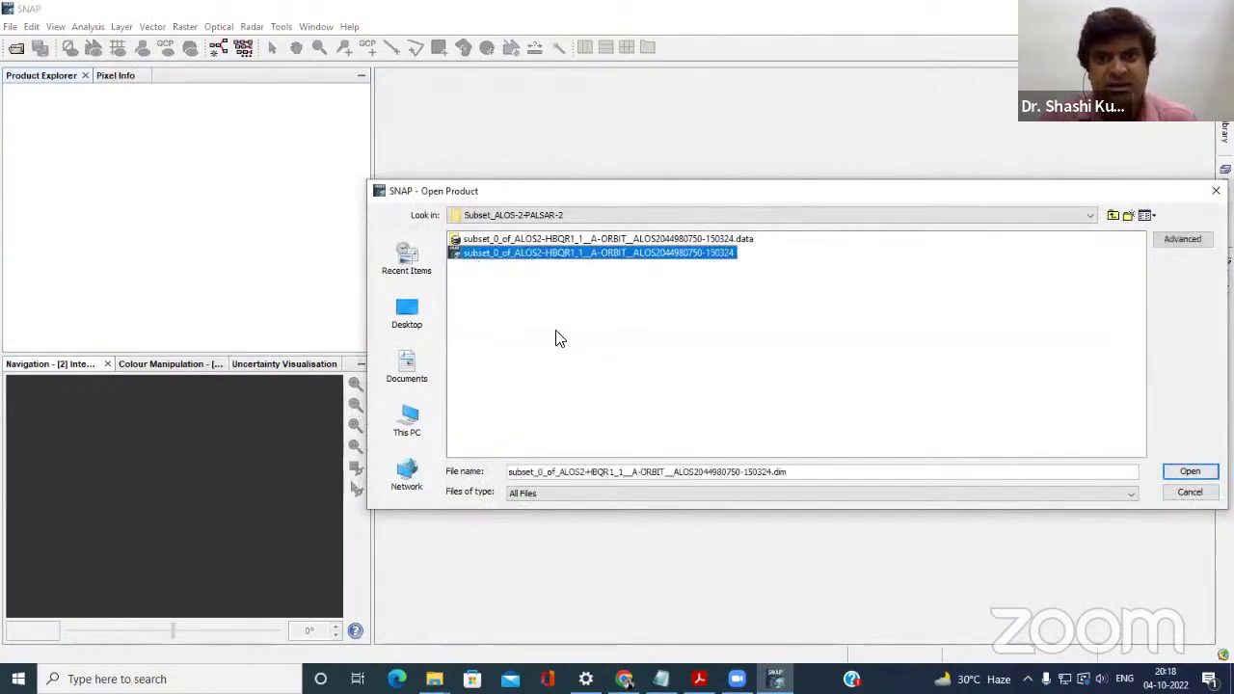
click(1190, 471)
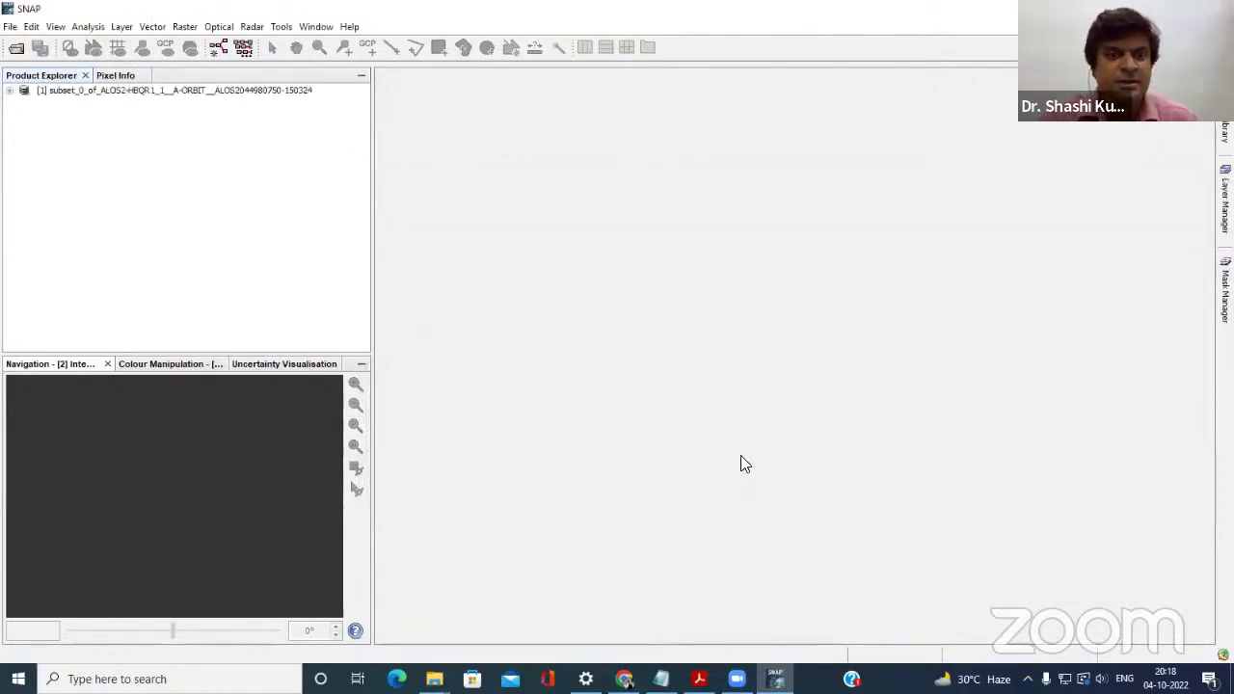
View the product's Intensity_HH, i_HH and q_HH bands as images, and close the product.
click(9, 91)
click(24, 146)
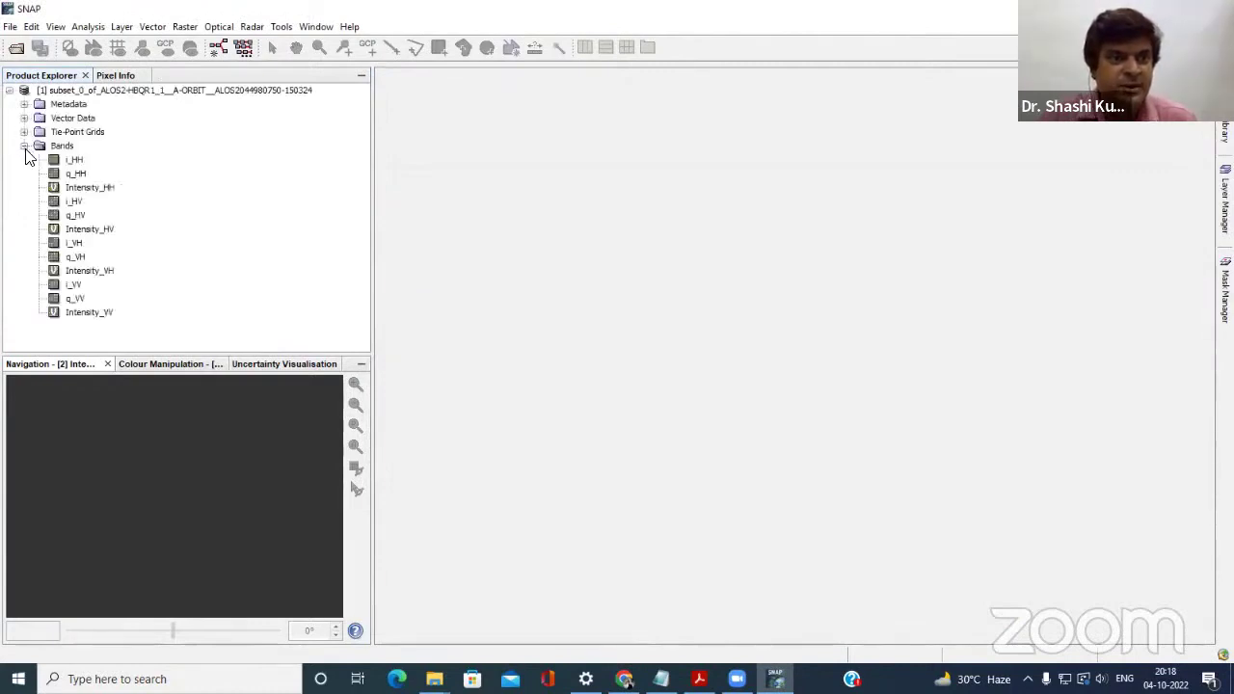
double_click(93, 189)
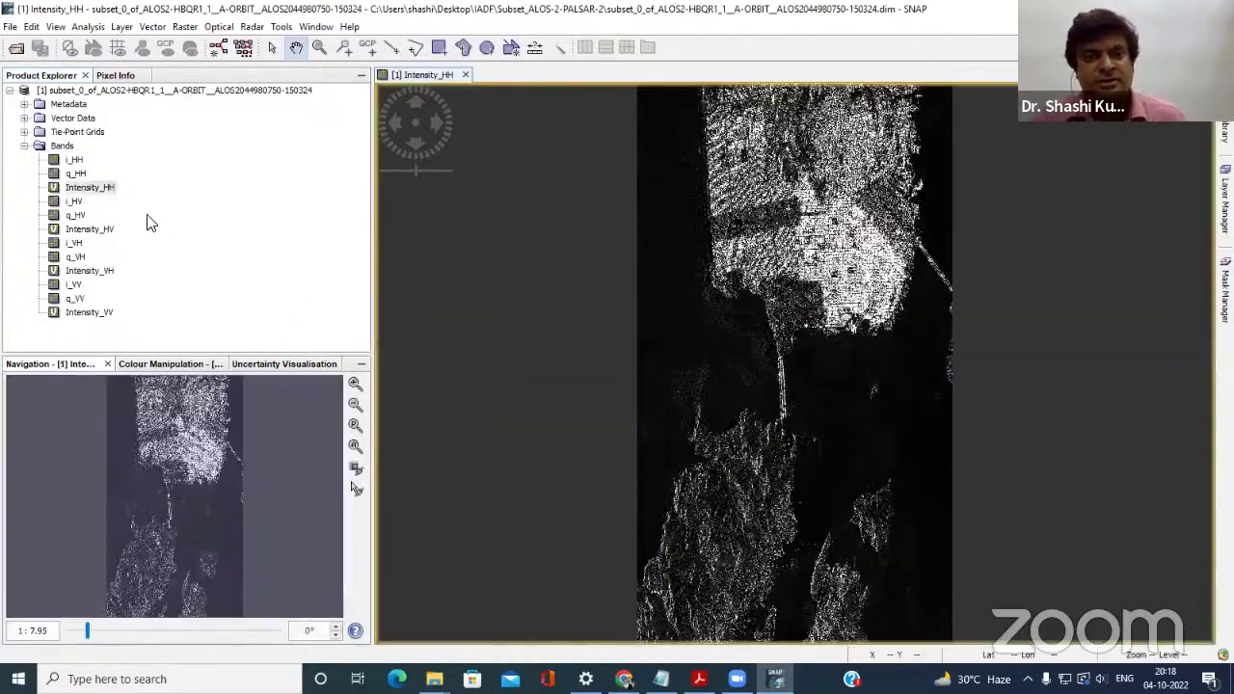
double_click(75, 160)
double_click(76, 175)
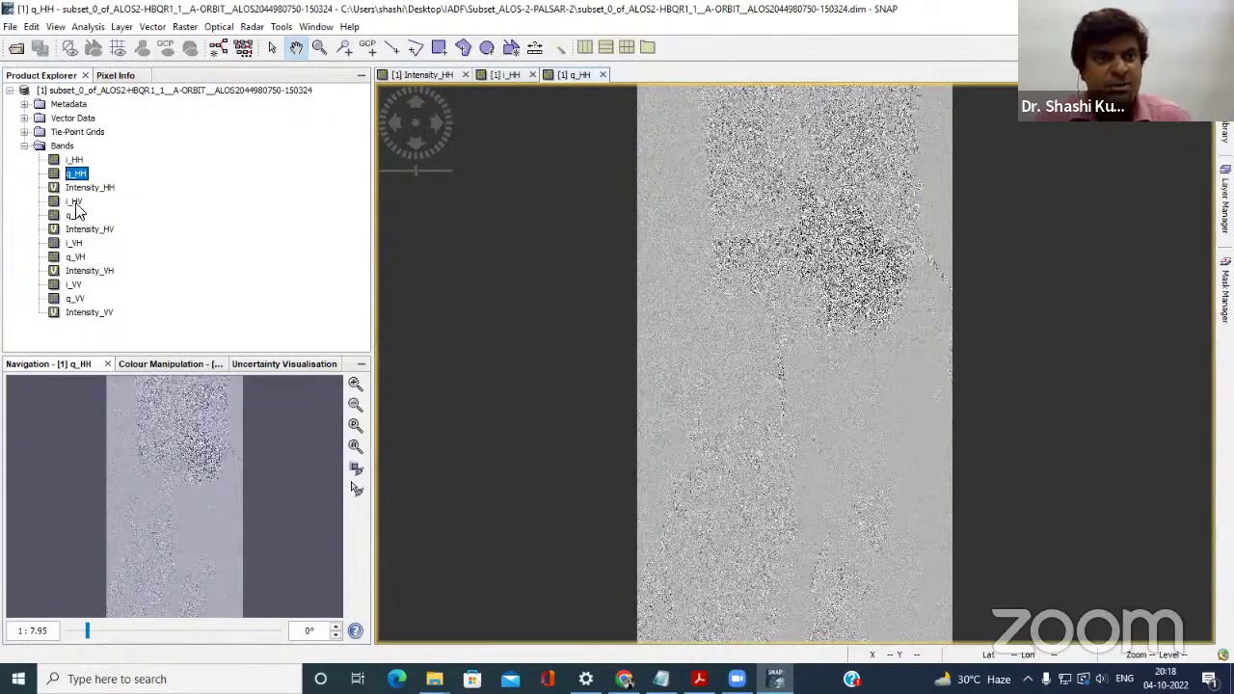
right_click(101, 89)
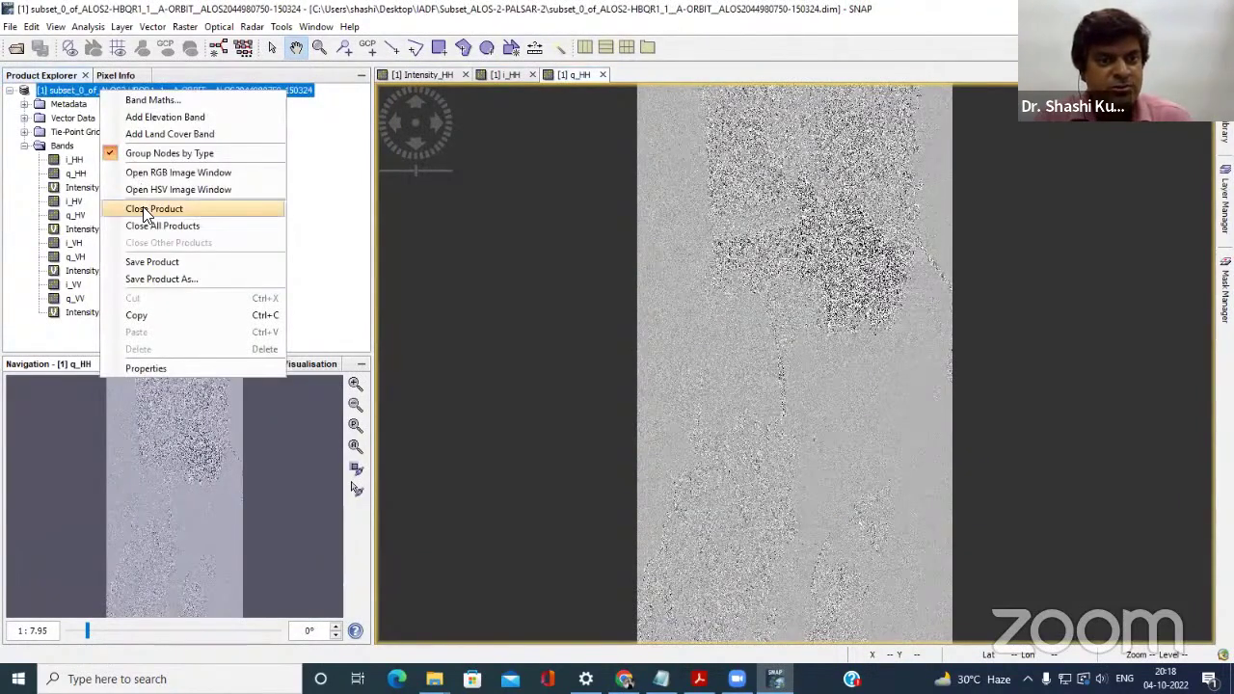
click(142, 208)
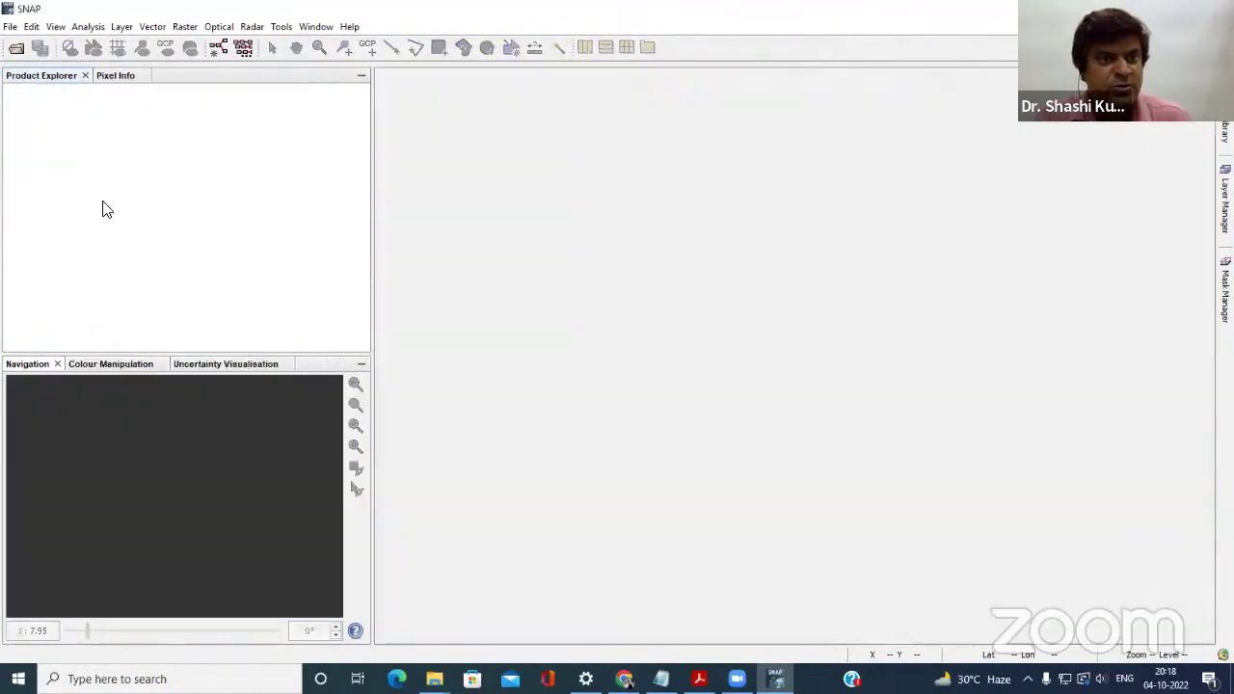
Open the ALOS-2 subset .dim product from the Subset_ALOS-2-PALSAR-2 folder again and expand its list of bands.
click(9, 27)
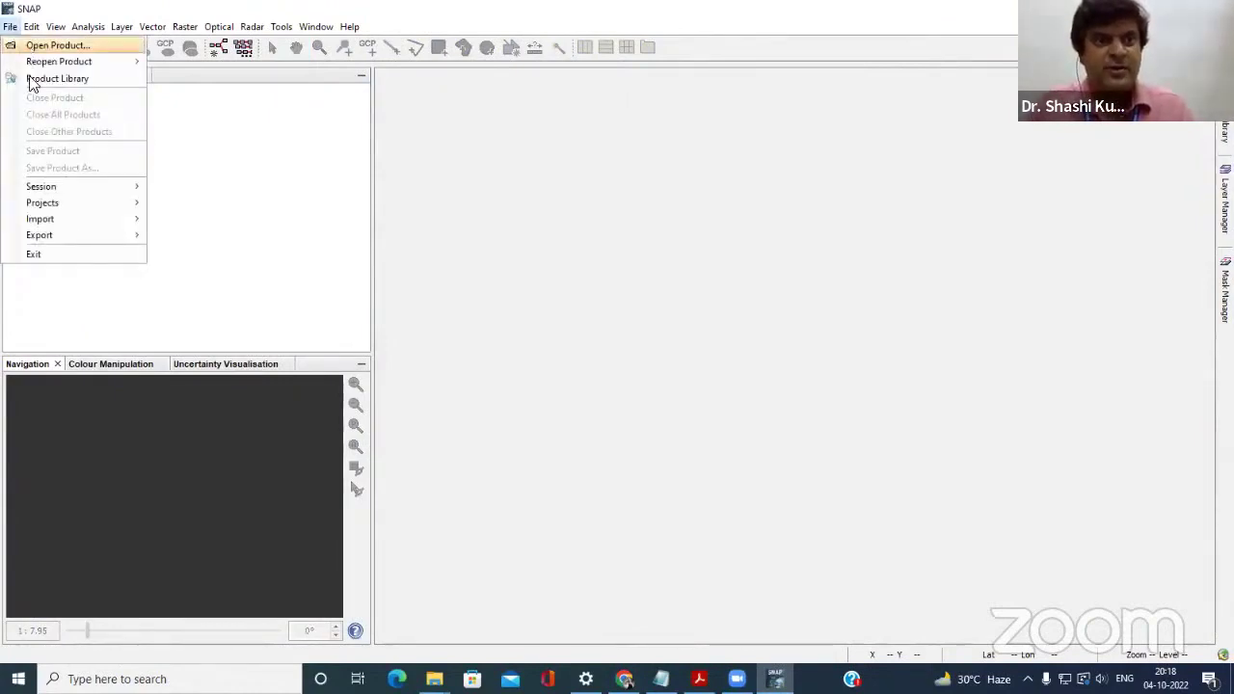
click(29, 46)
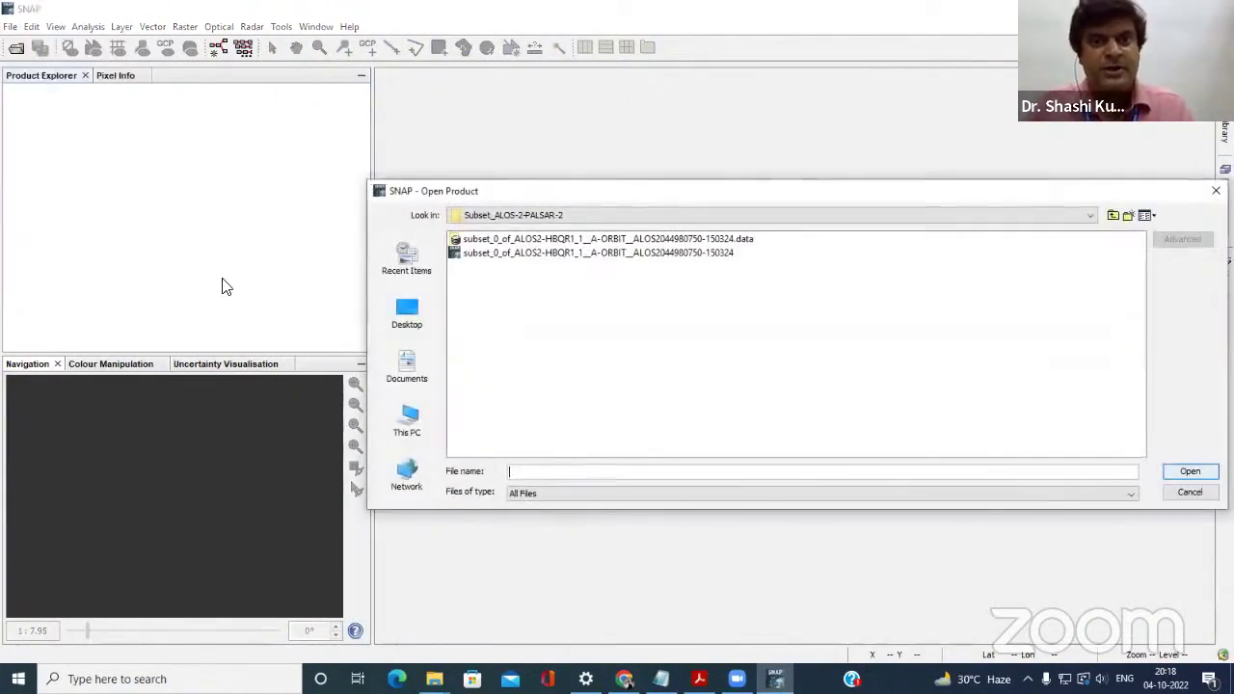
click(474, 258)
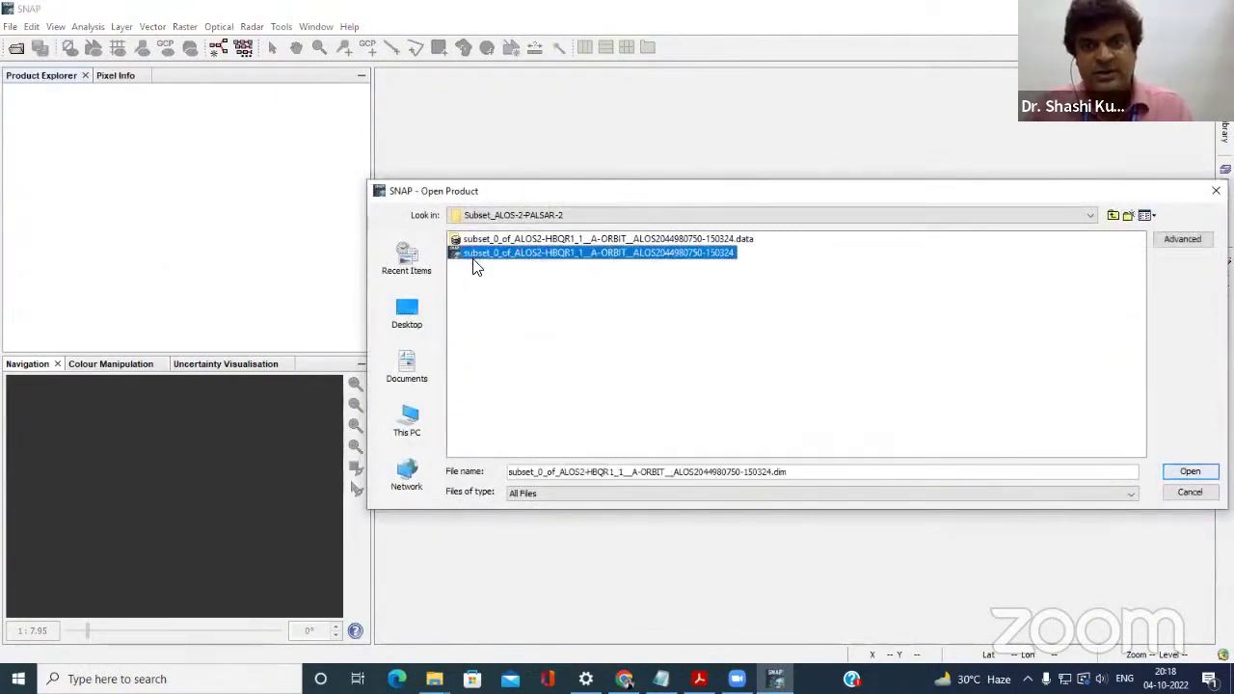
click(1185, 471)
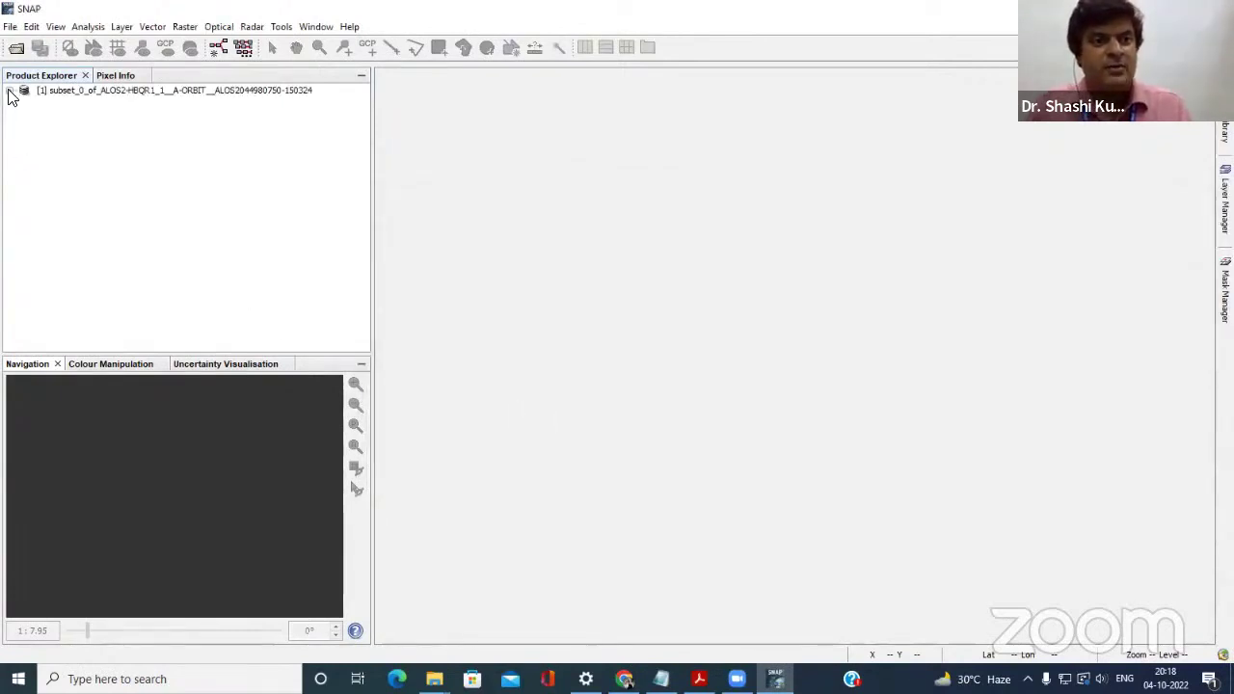
click(9, 91)
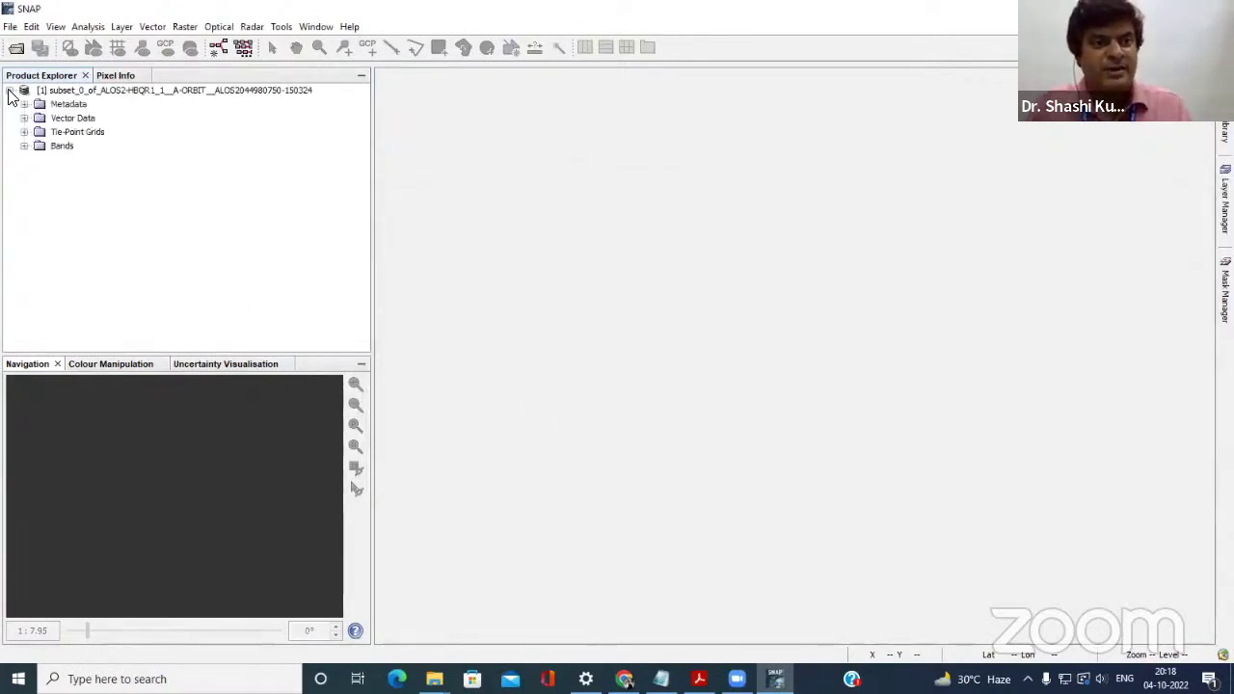
click(25, 146)
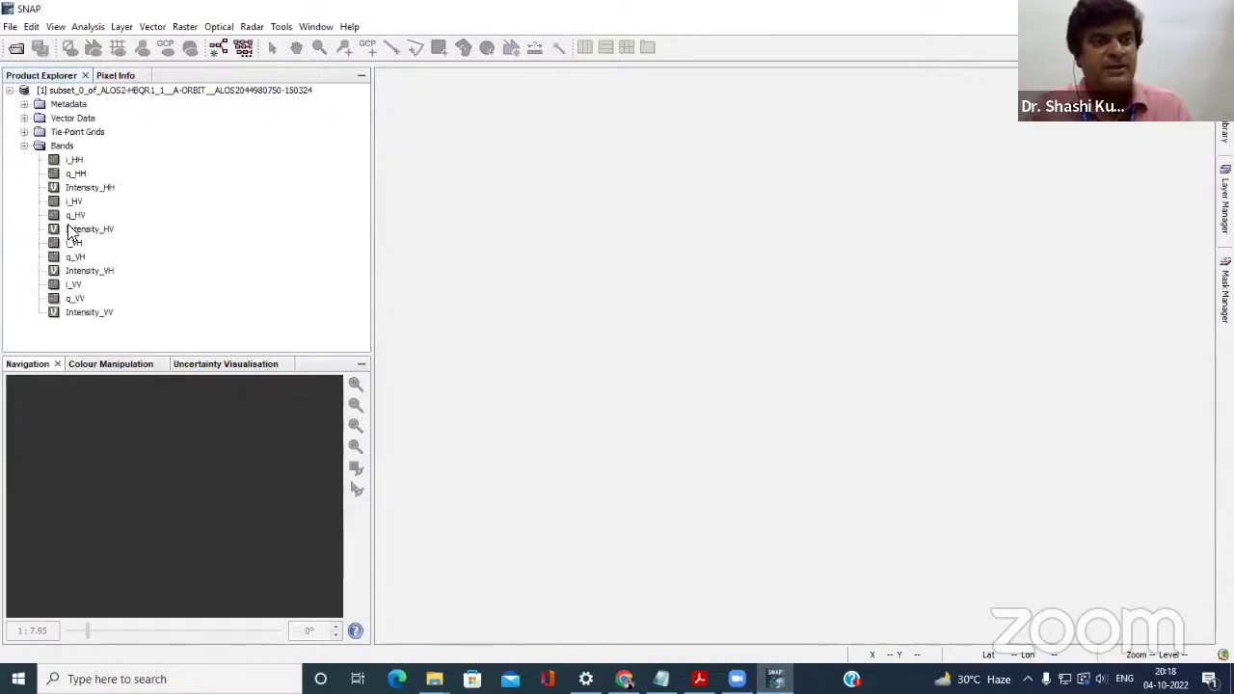
View the Intensity_HH, Intensity_HV, Intensity_VH and Intensity_VV bands as images, and close the product.
double_click(90, 188)
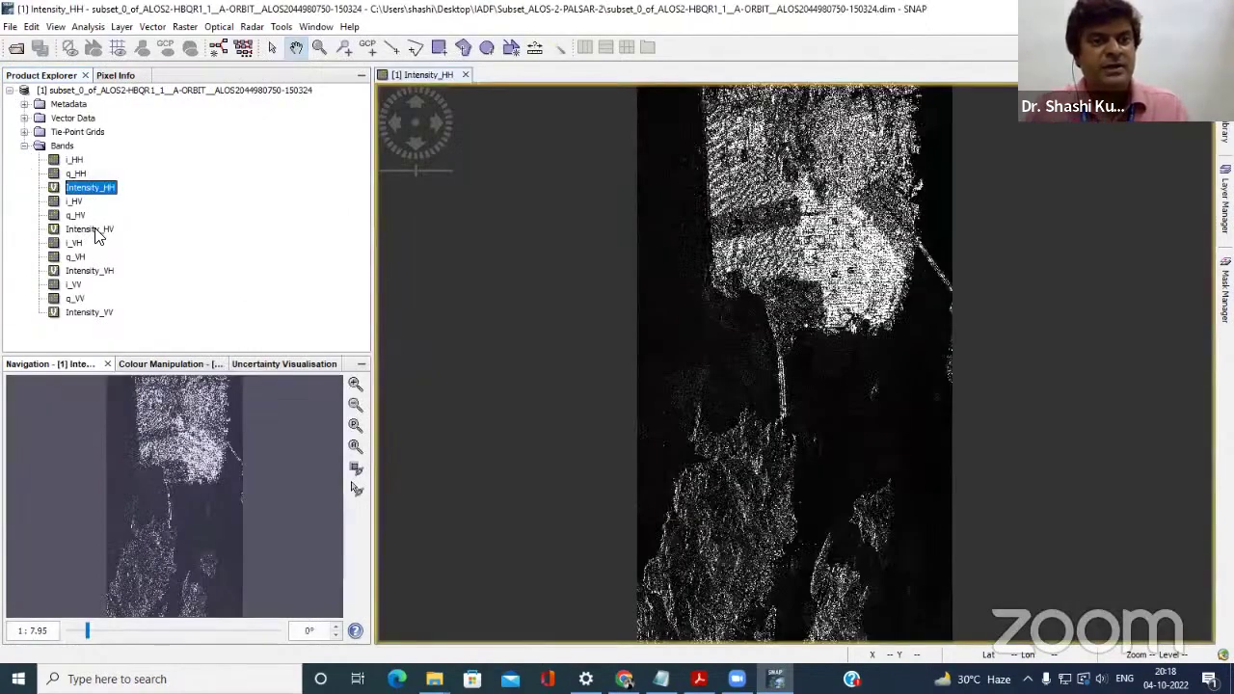
double_click(92, 229)
double_click(95, 272)
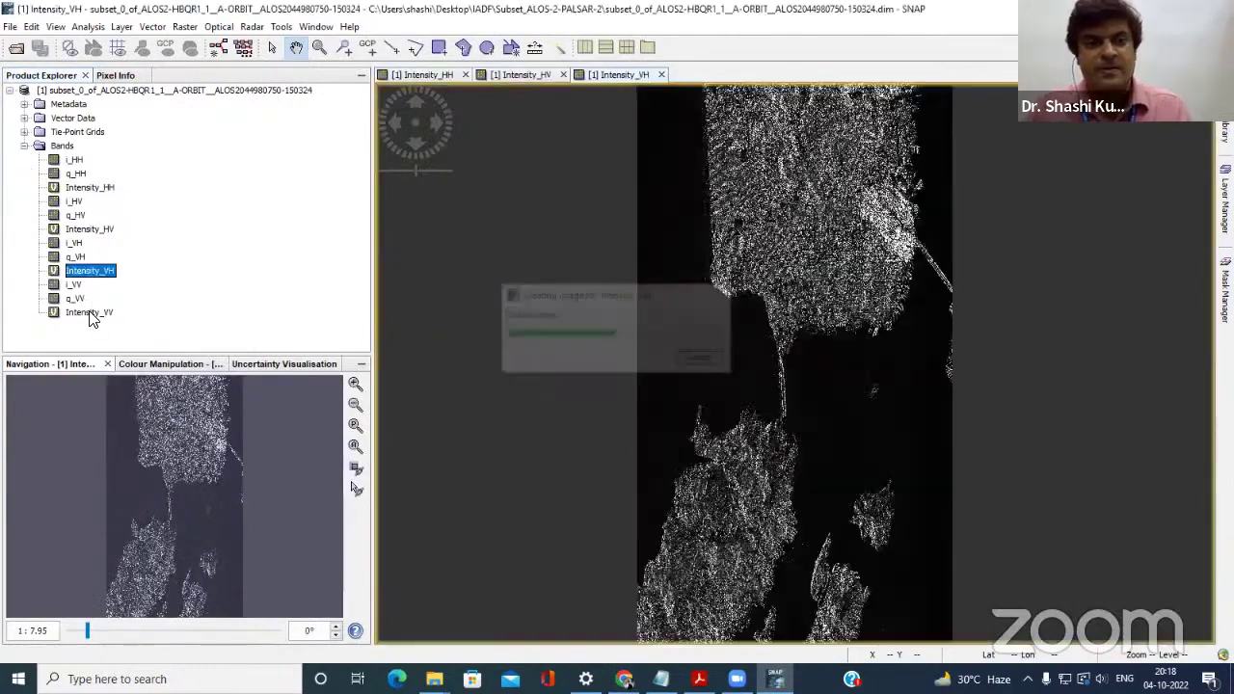
double_click(87, 314)
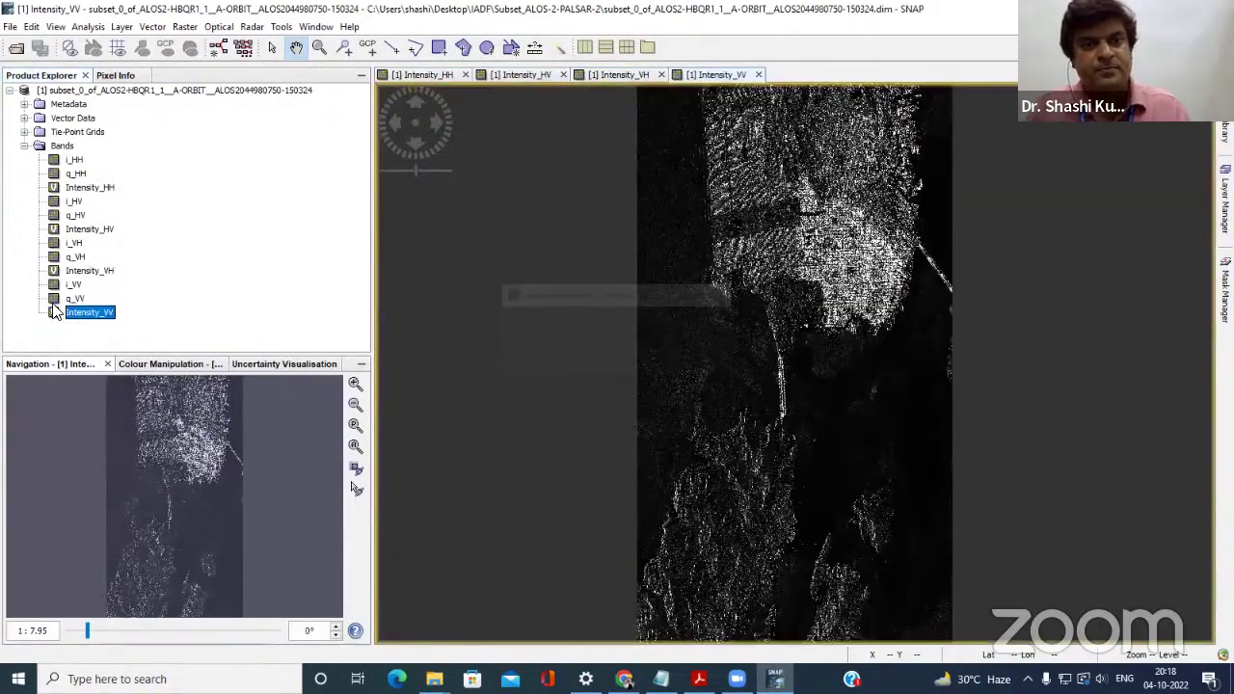
click(9, 90)
right_click(87, 89)
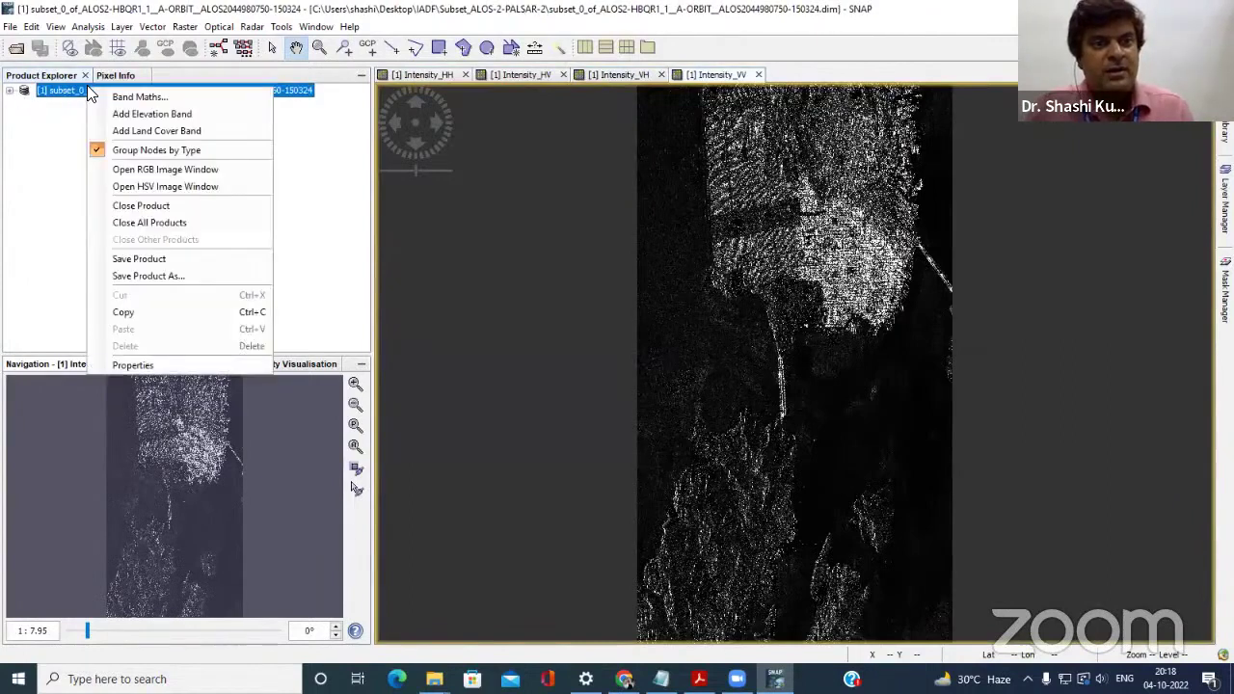
click(135, 206)
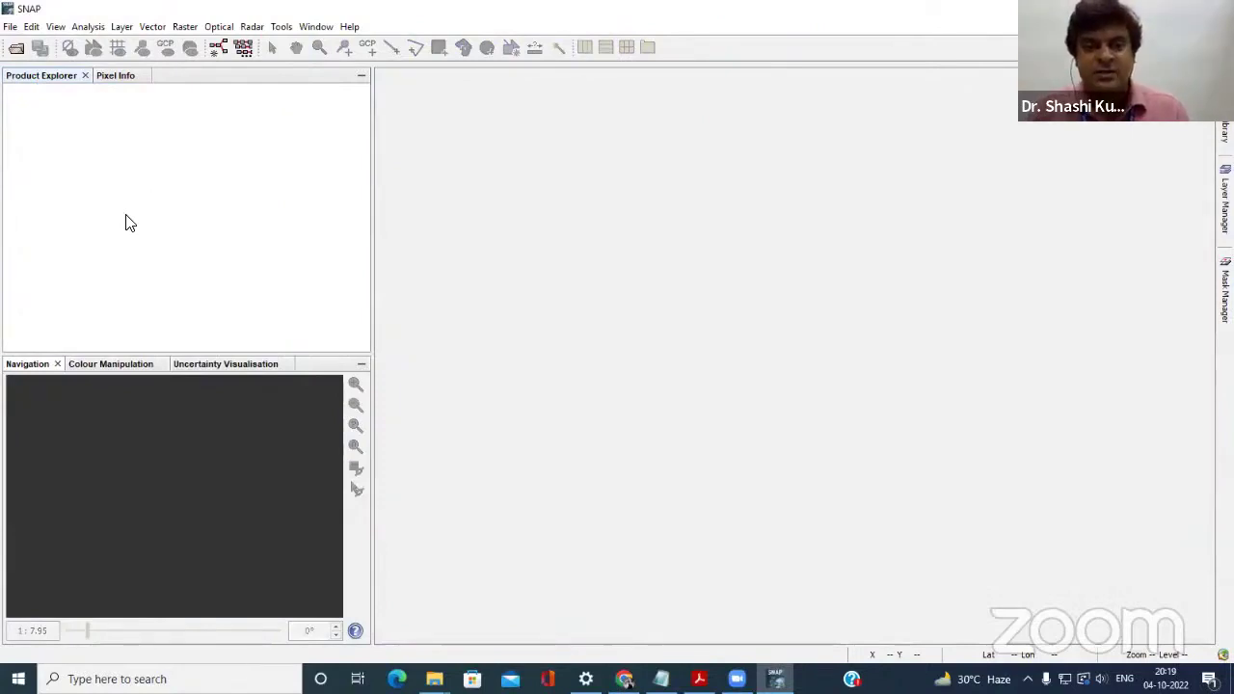
Switch to File Explorer, open the SAN_FRANCISCO_ALOS2 folder inside ALOS_San_Francisco_Data, and show its files as large icons.
mouse_move(434, 678)
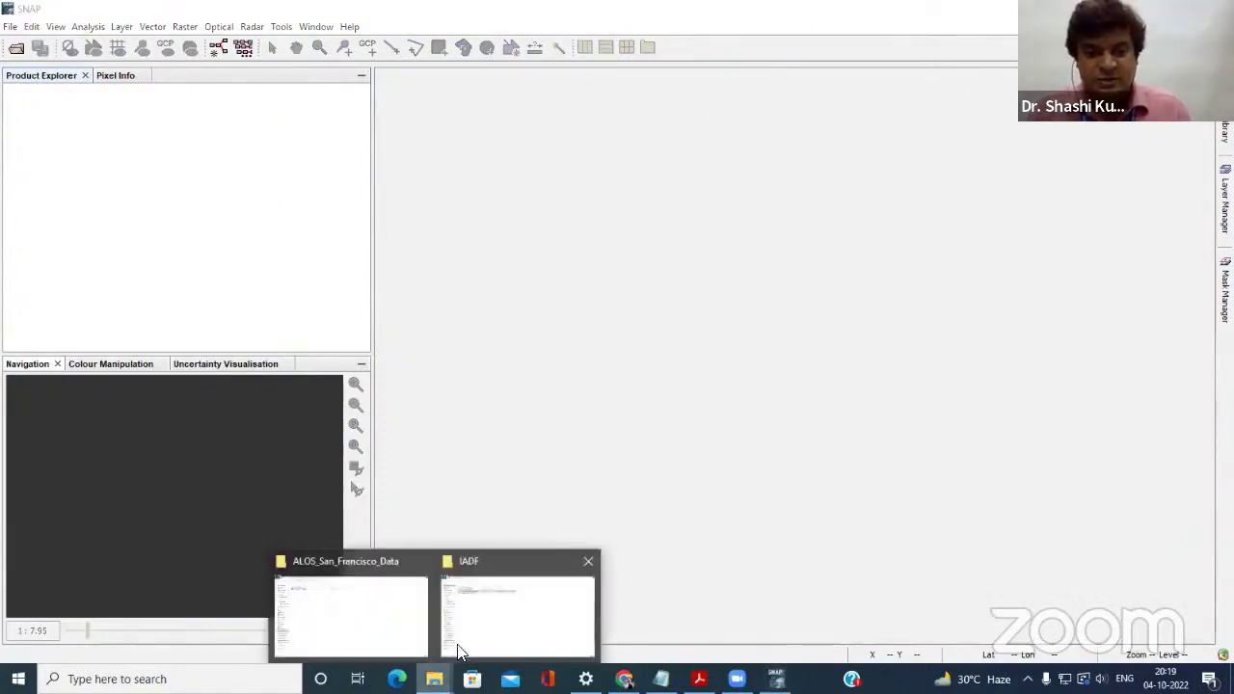
click(386, 611)
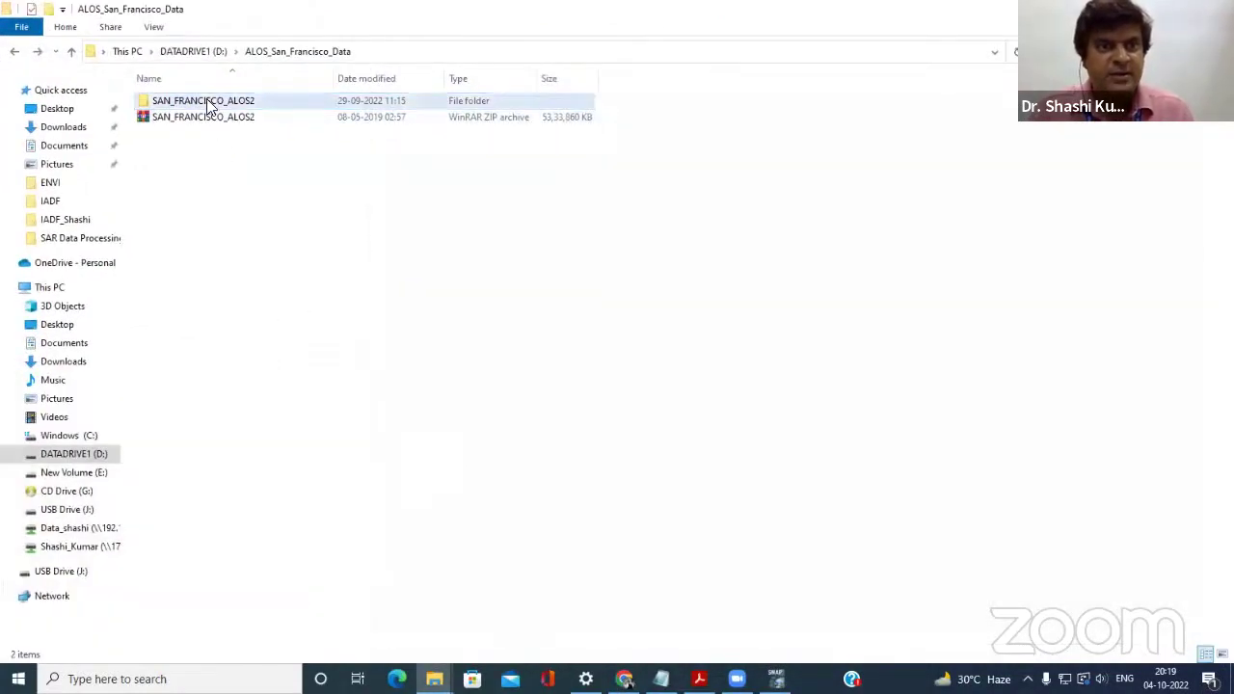
double_click(208, 104)
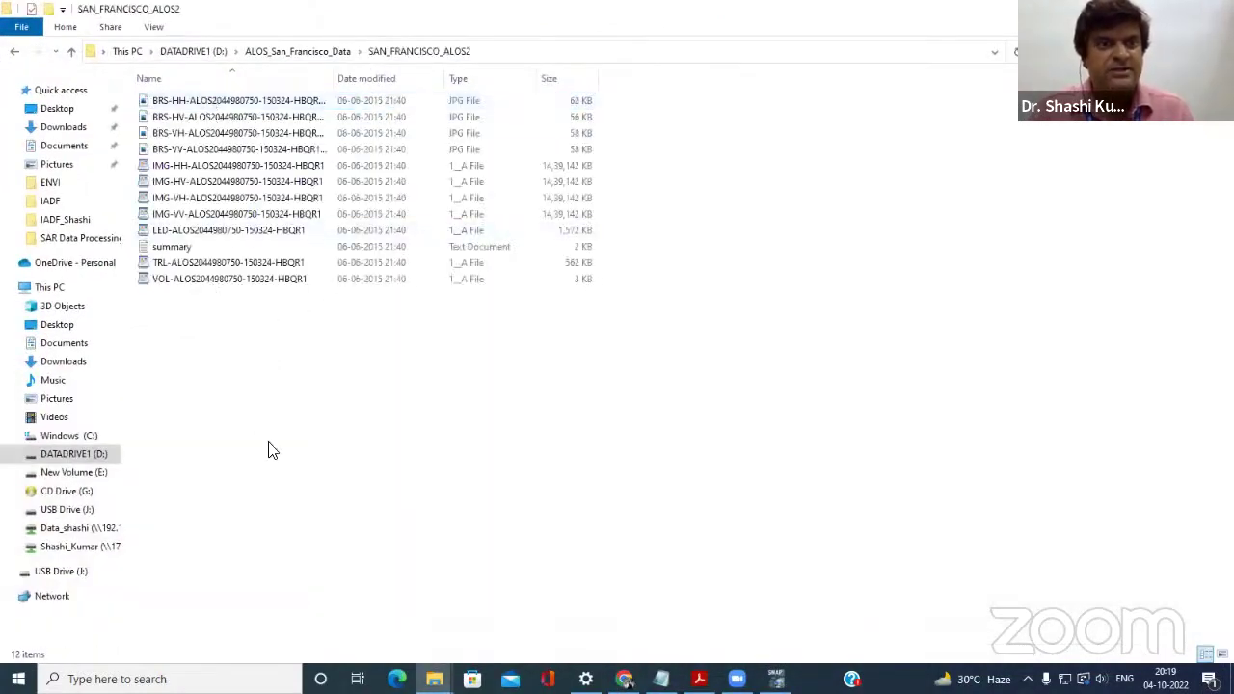
right_click(323, 482)
mouse_move(439, 250)
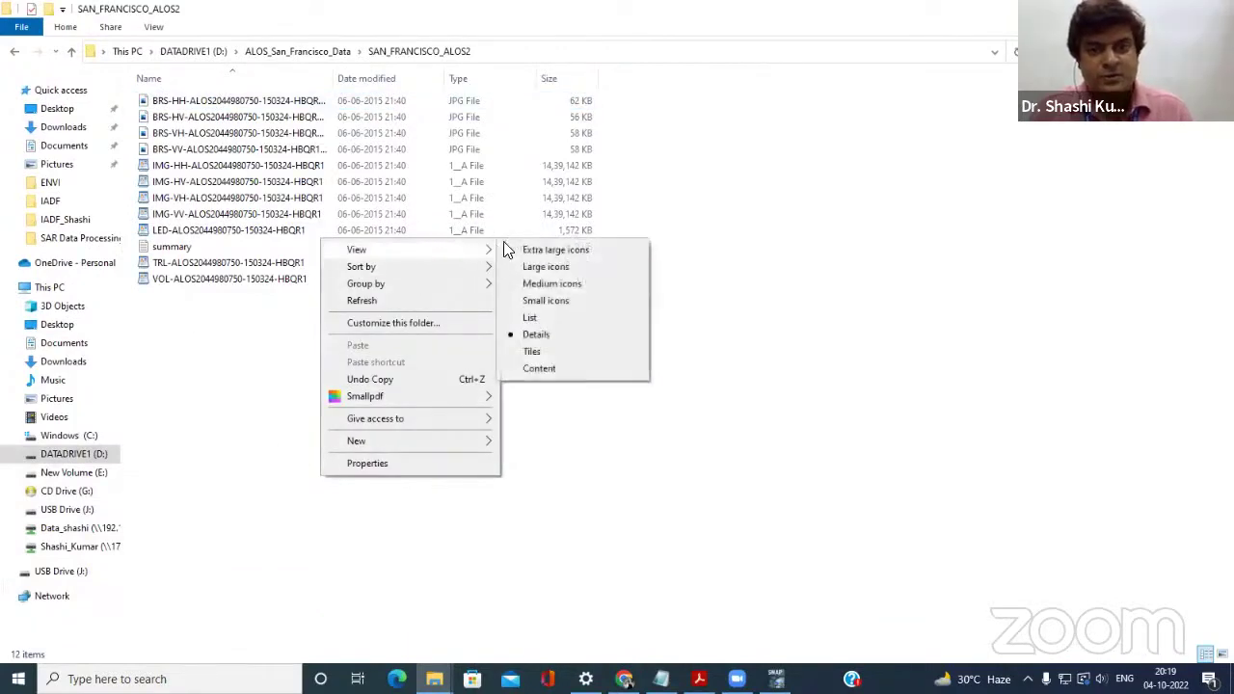
click(536, 268)
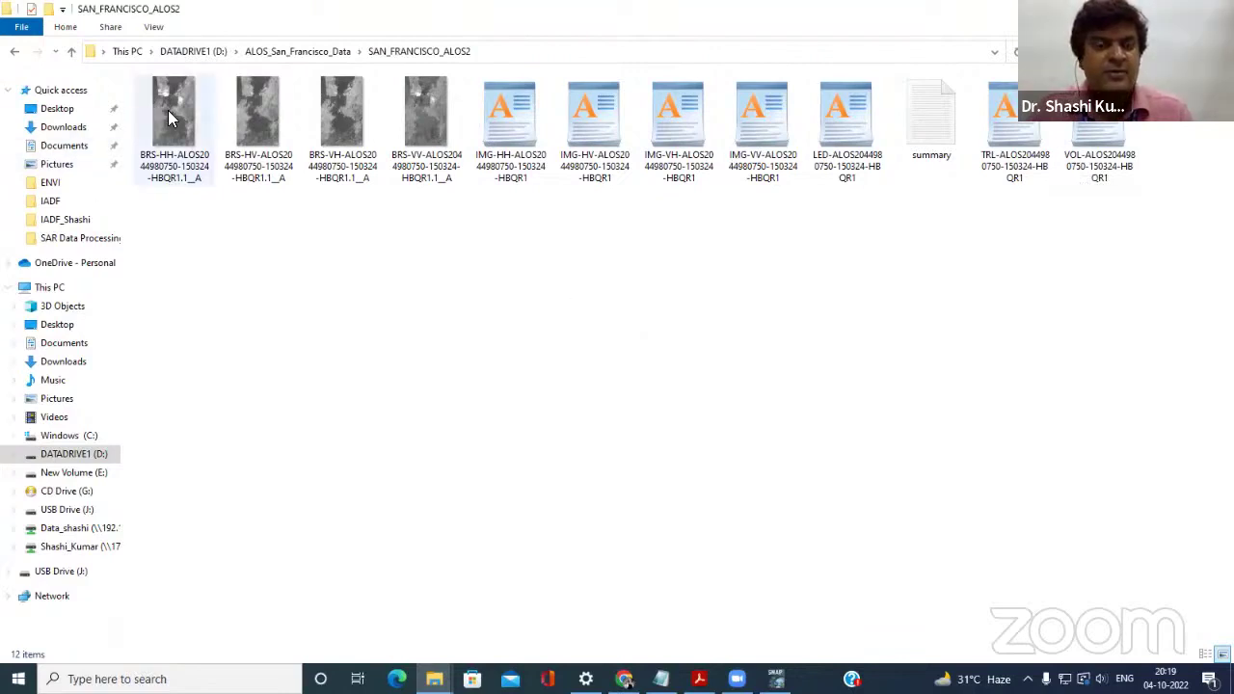
View the BRS-HH browse image of the San Francisco scene, close it and deselect the file.
mouse_move(178, 116)
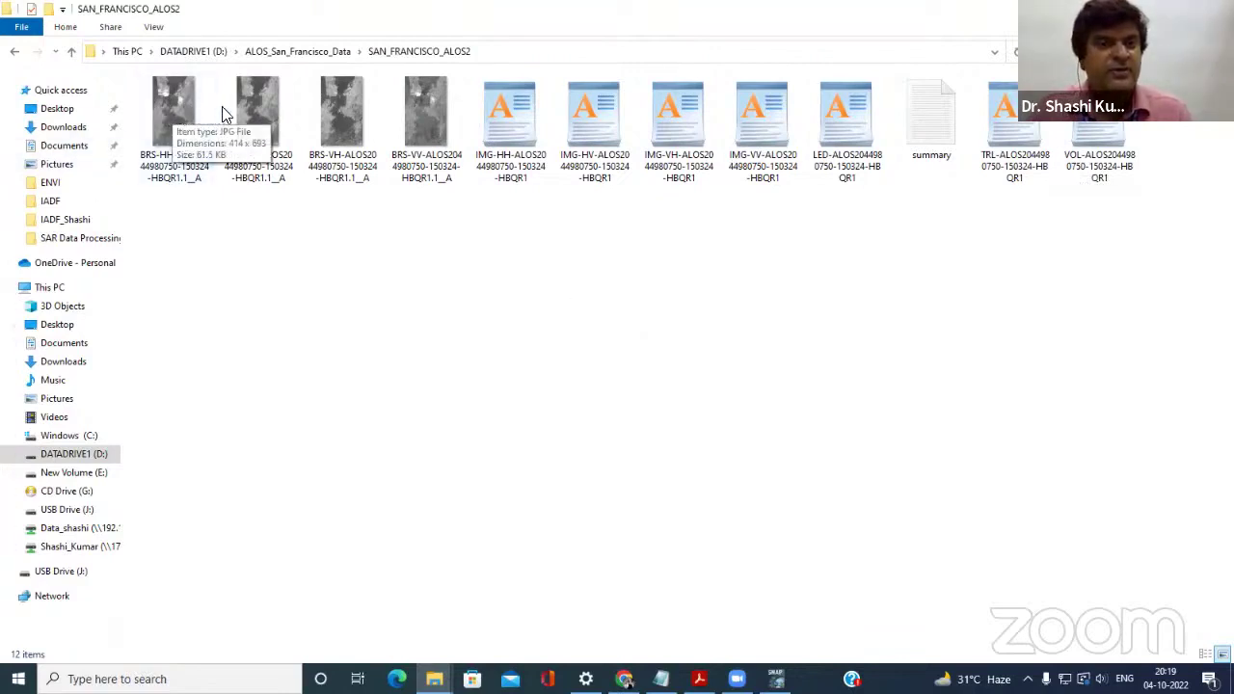
double_click(189, 110)
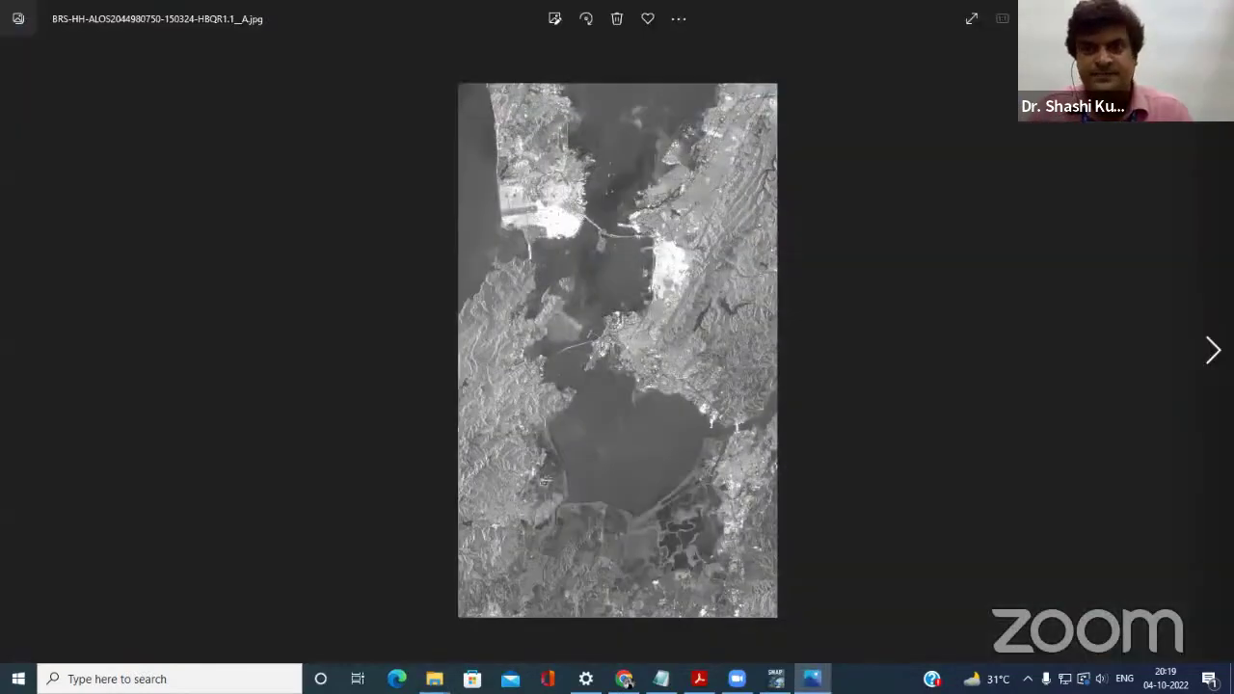
key(alt+F4)
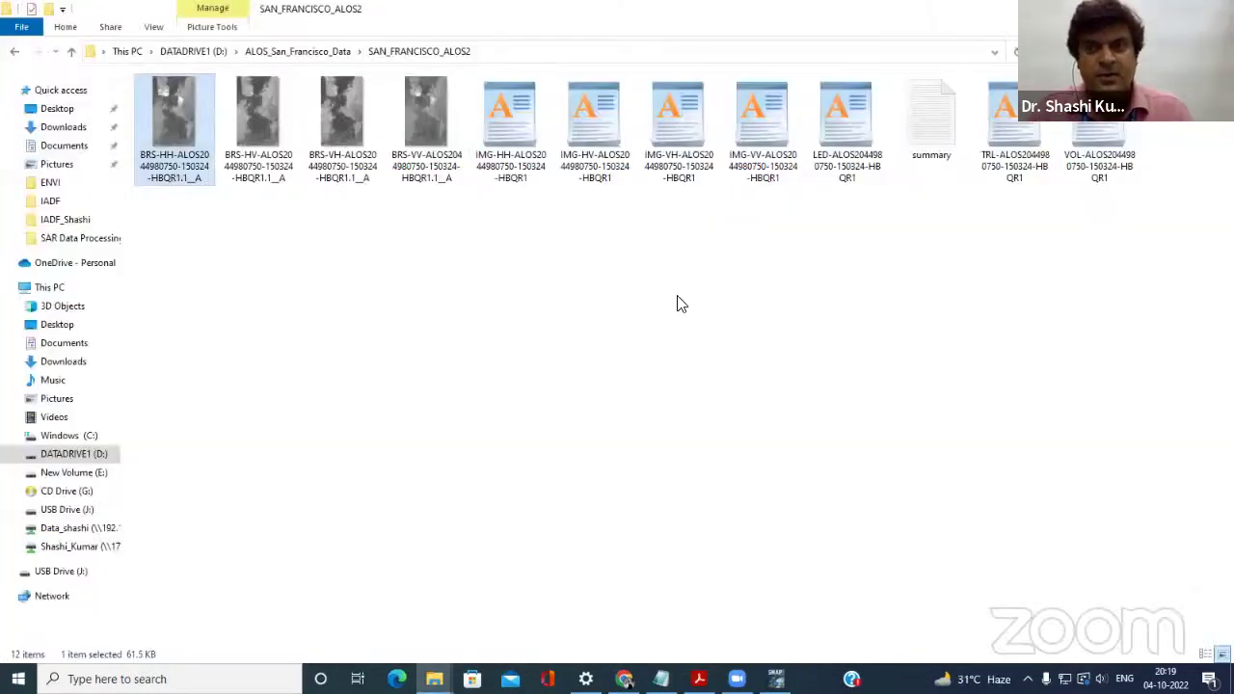
click(658, 322)
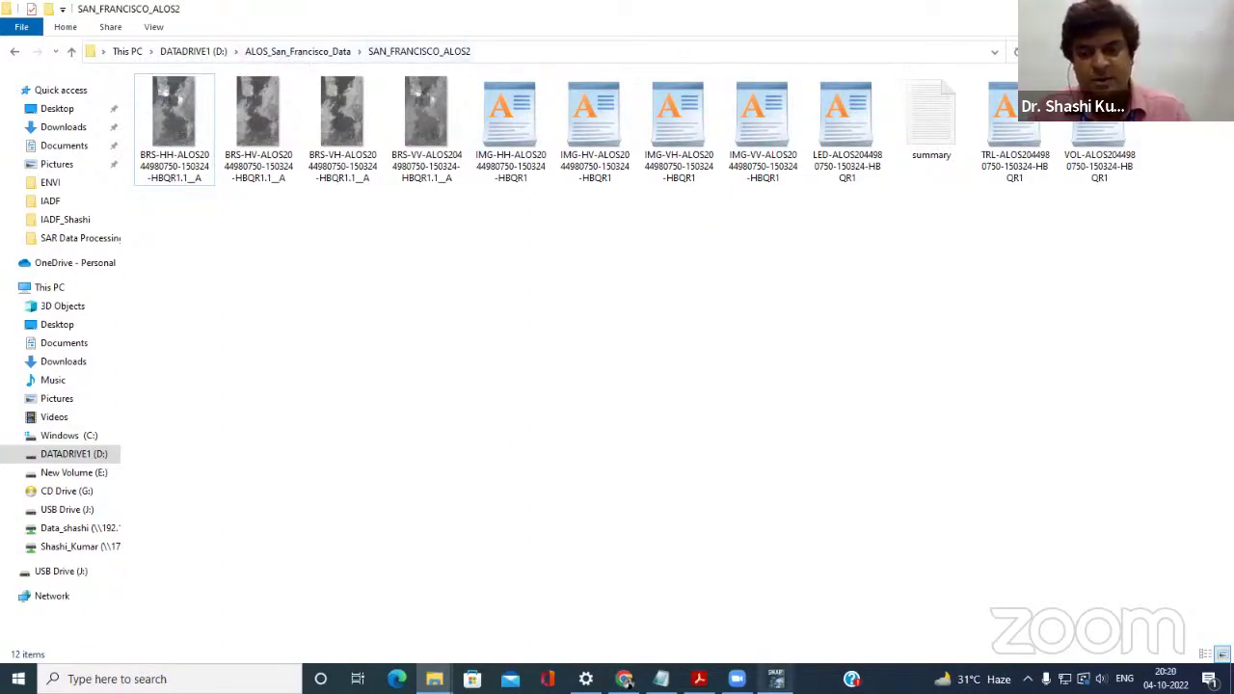
Switch to SNAP and start importing a SAR product in the ALOS-2 CEOS sensor format.
click(775, 678)
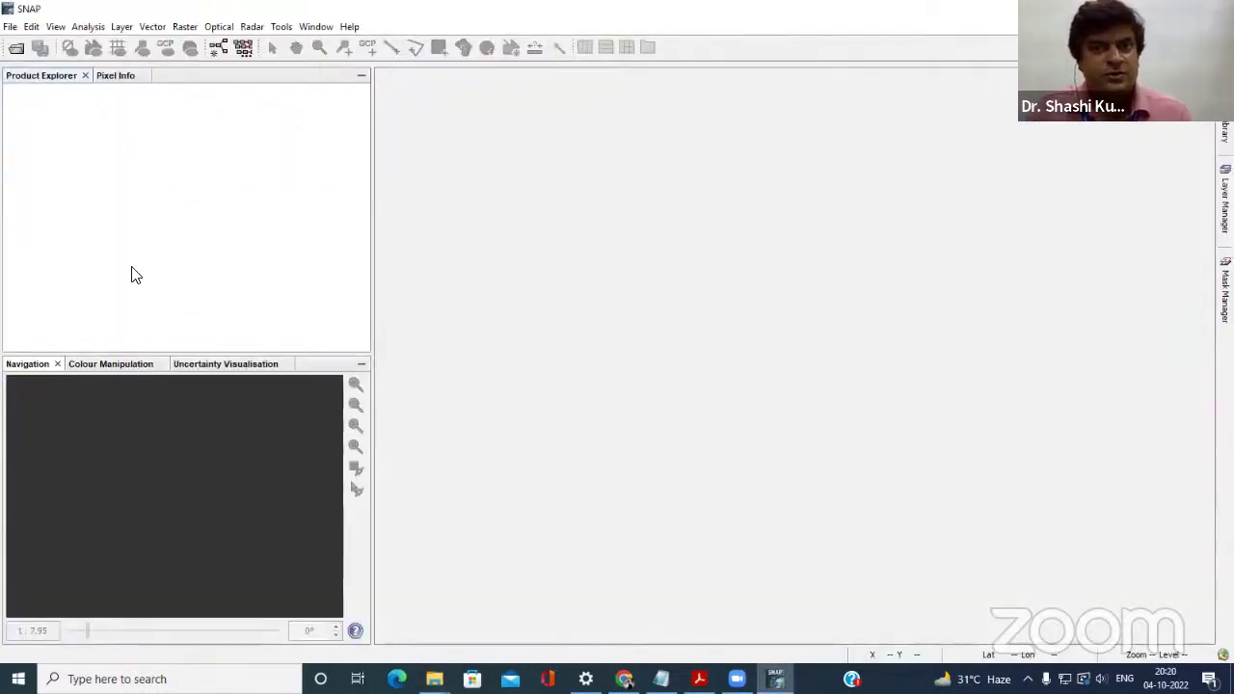
click(8, 27)
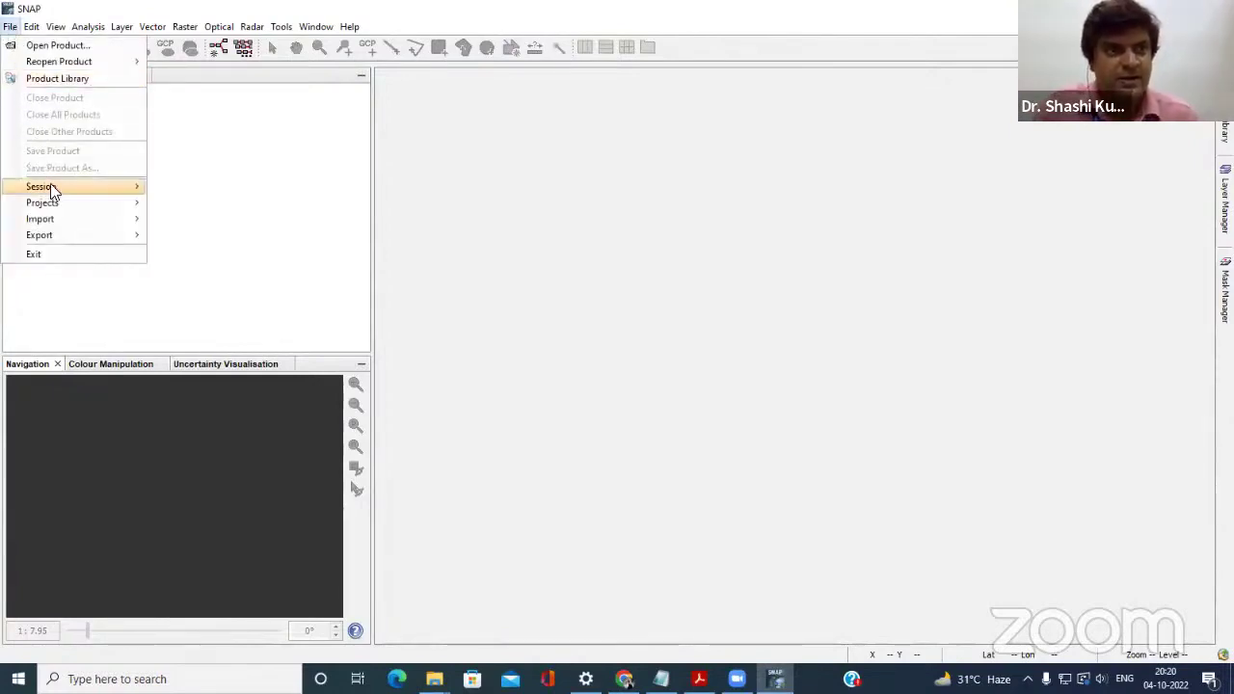
mouse_move(54, 218)
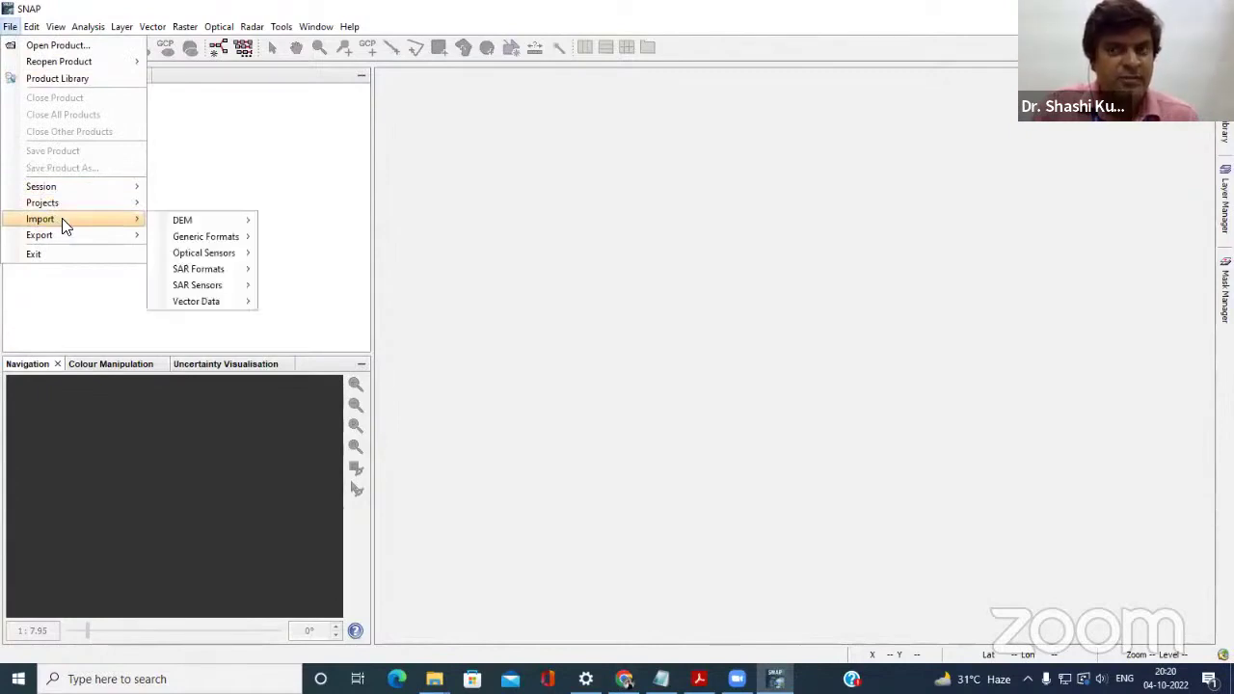
mouse_move(190, 219)
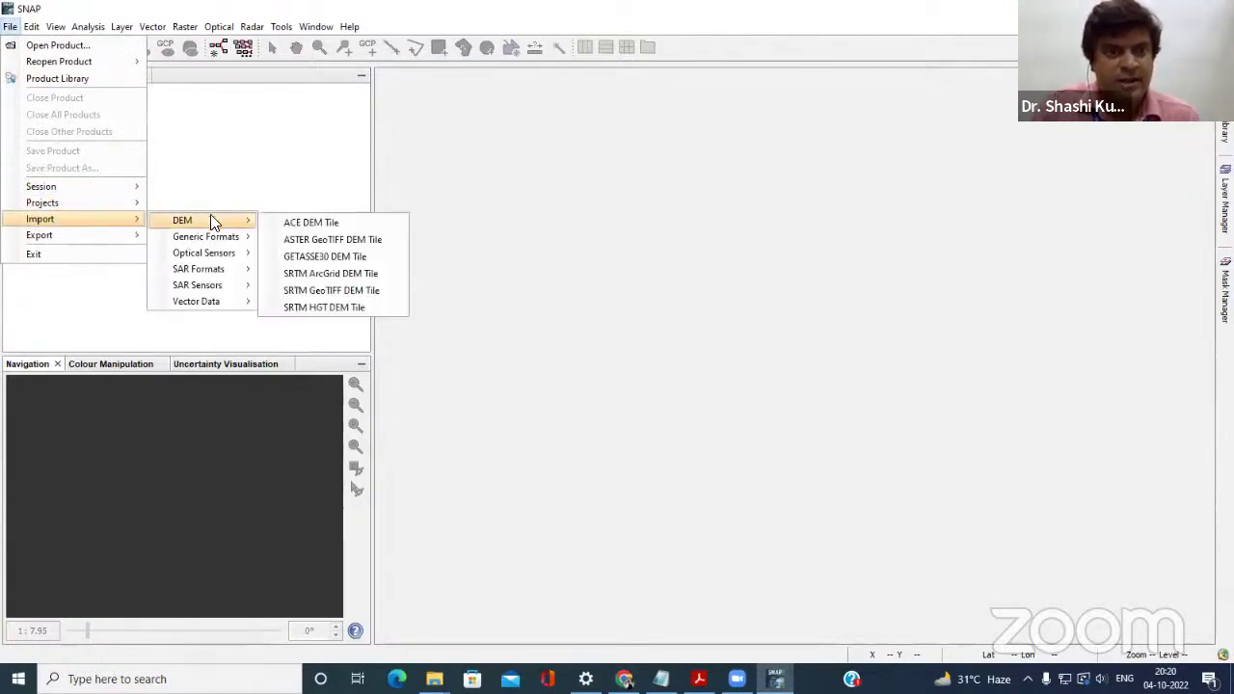
mouse_move(221, 286)
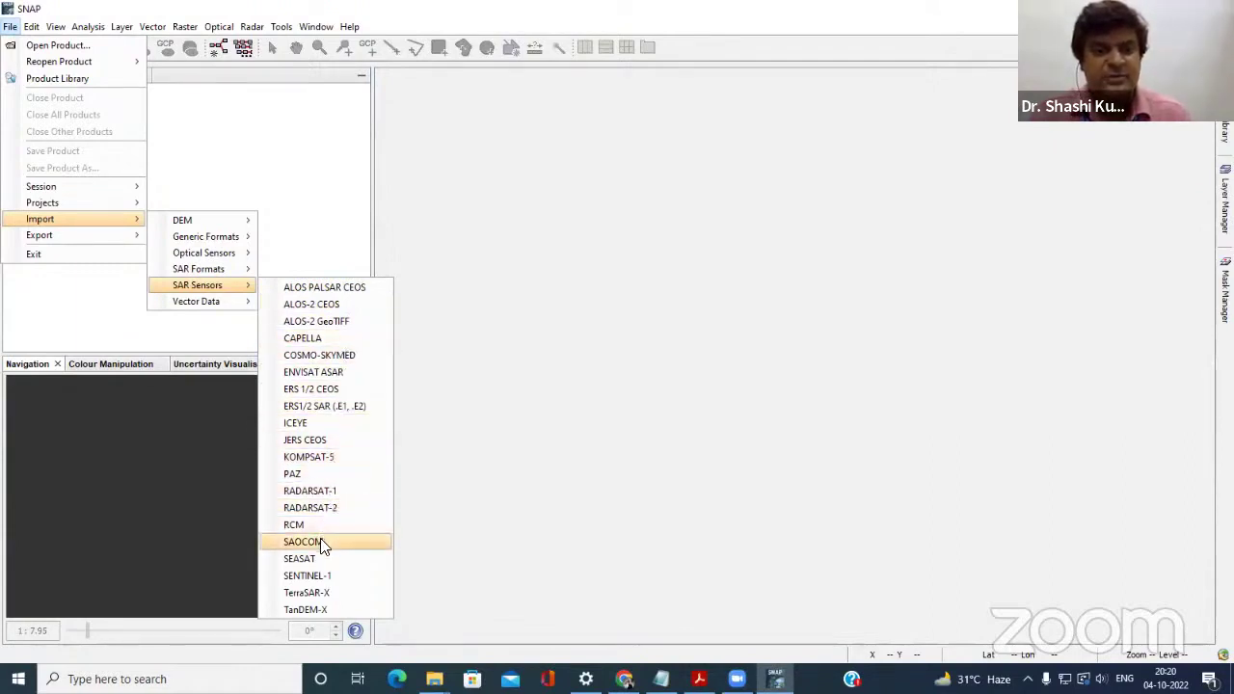
click(320, 303)
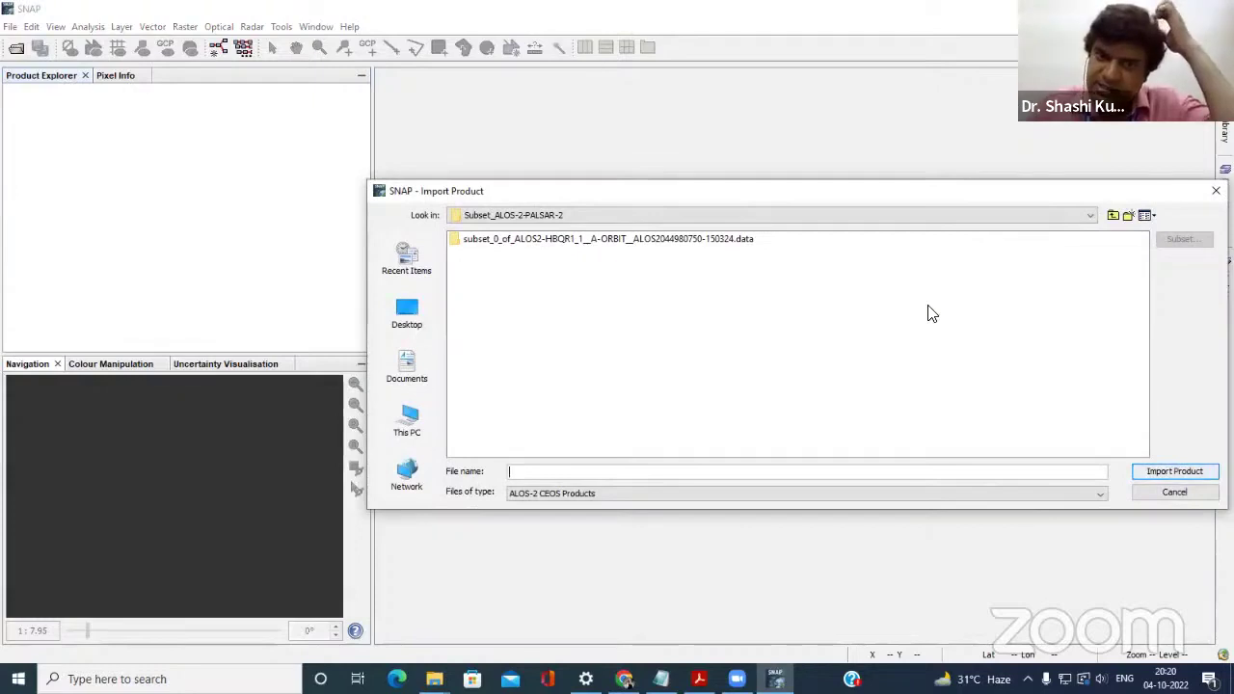
Browse for the import to the SAN_FRANCISCO_ALOS2 folder inside ALOS_San_Francisco_Data on the D: drive.
click(1113, 217)
click(1113, 217)
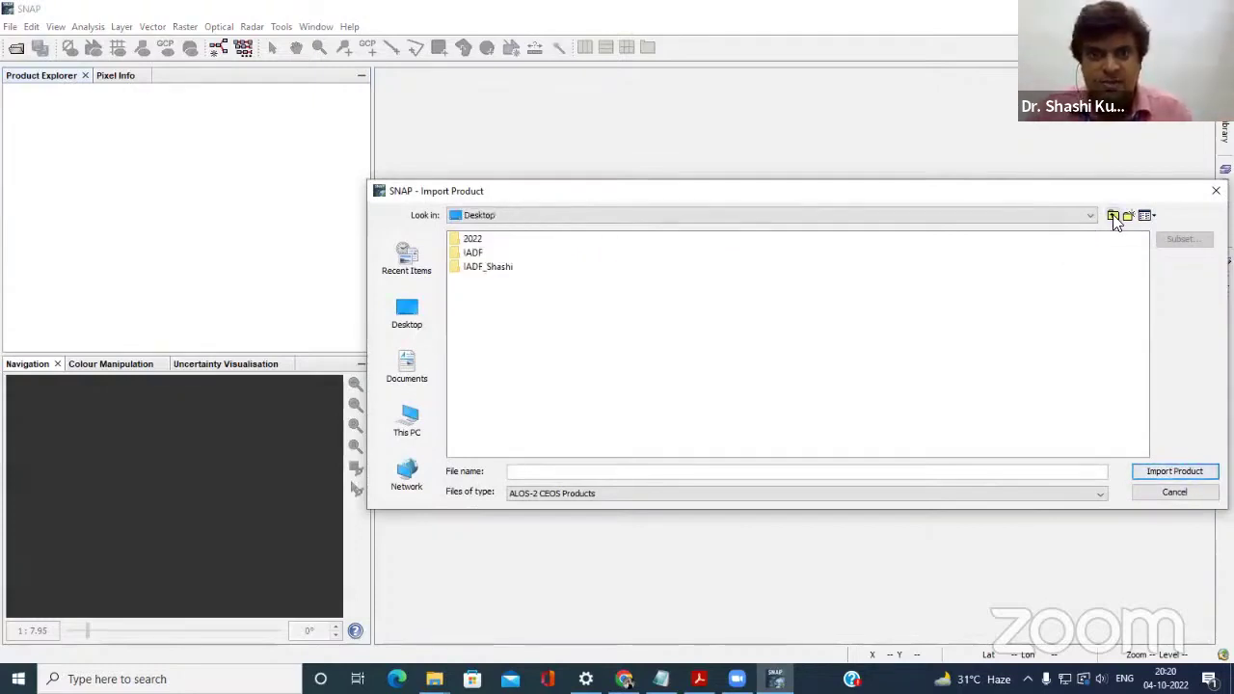
click(408, 424)
double_click(503, 354)
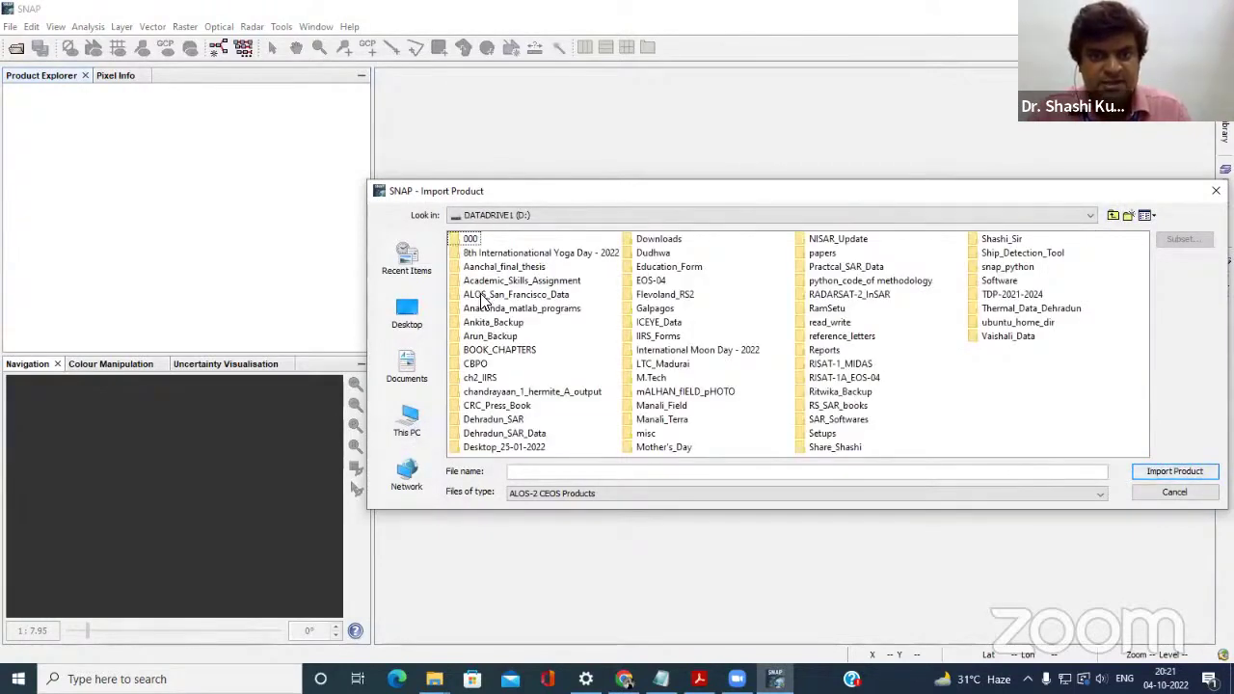
double_click(482, 296)
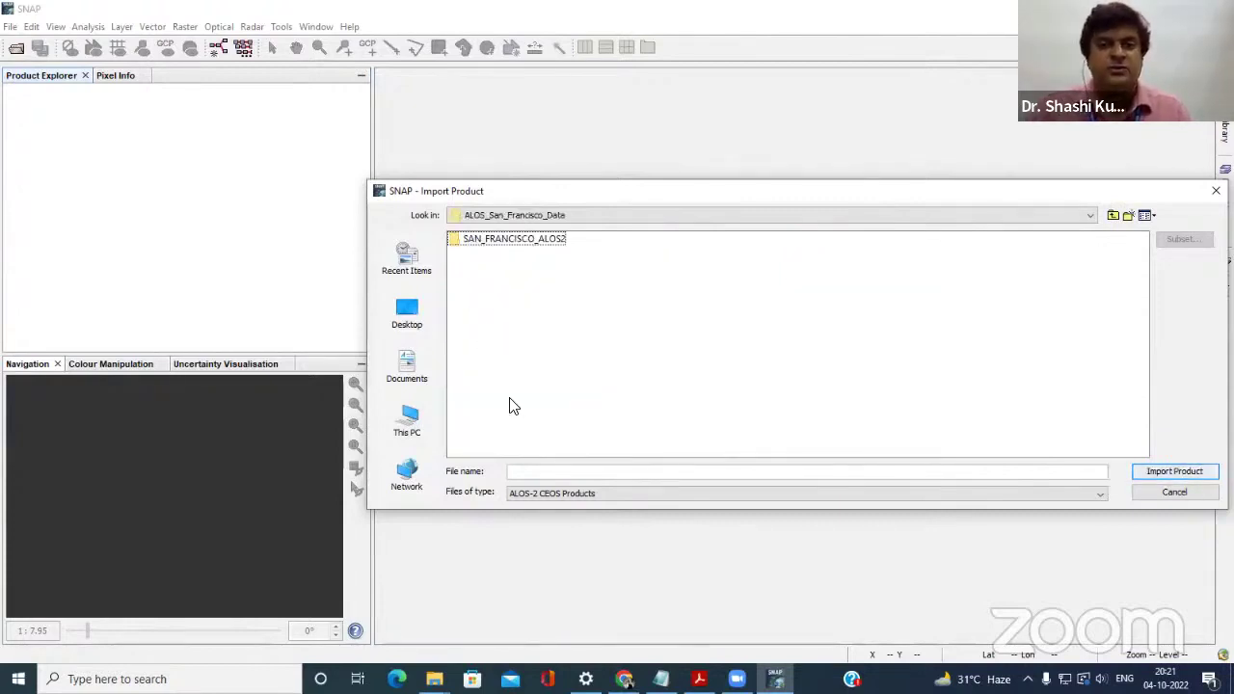
double_click(487, 241)
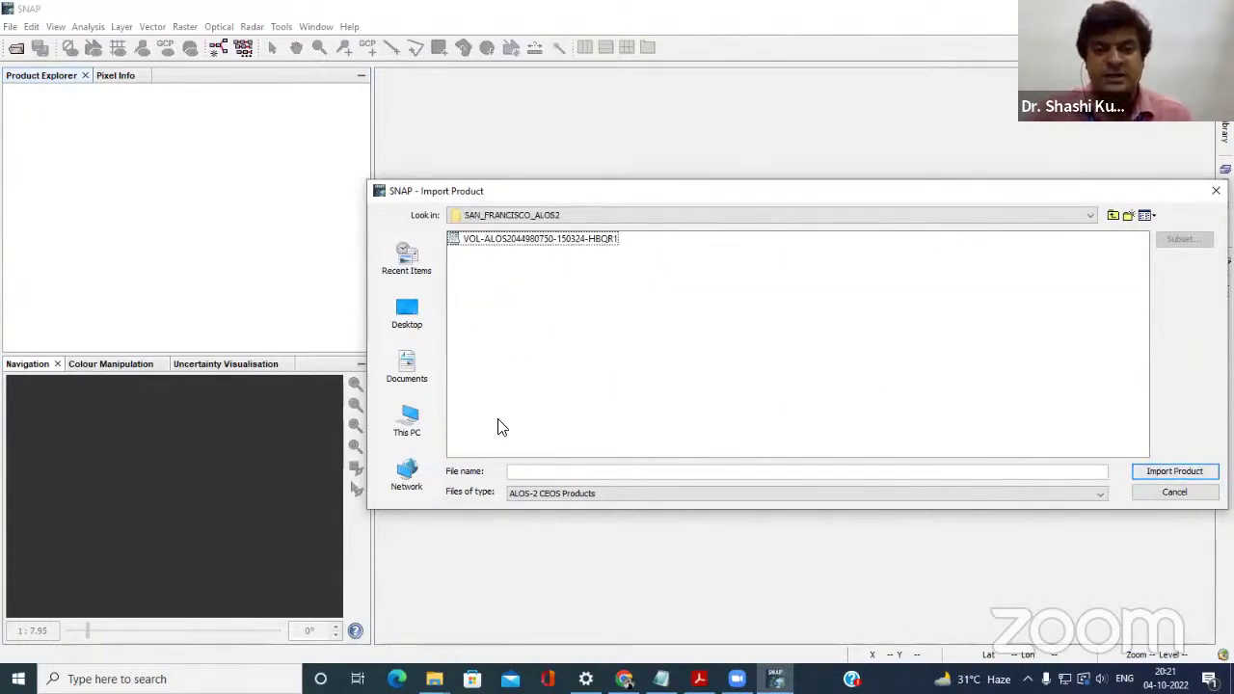
Compare the folder's contents under the All Files and ALOS-2 CEOS Products file type filters.
click(626, 492)
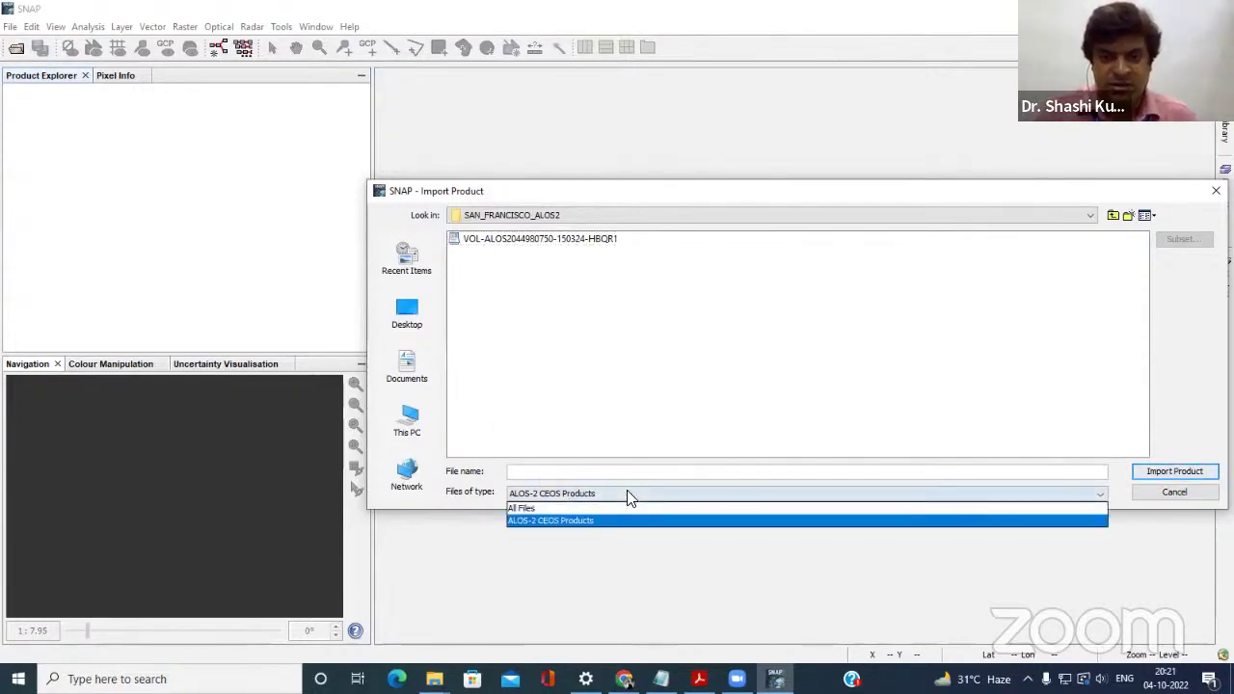
click(624, 509)
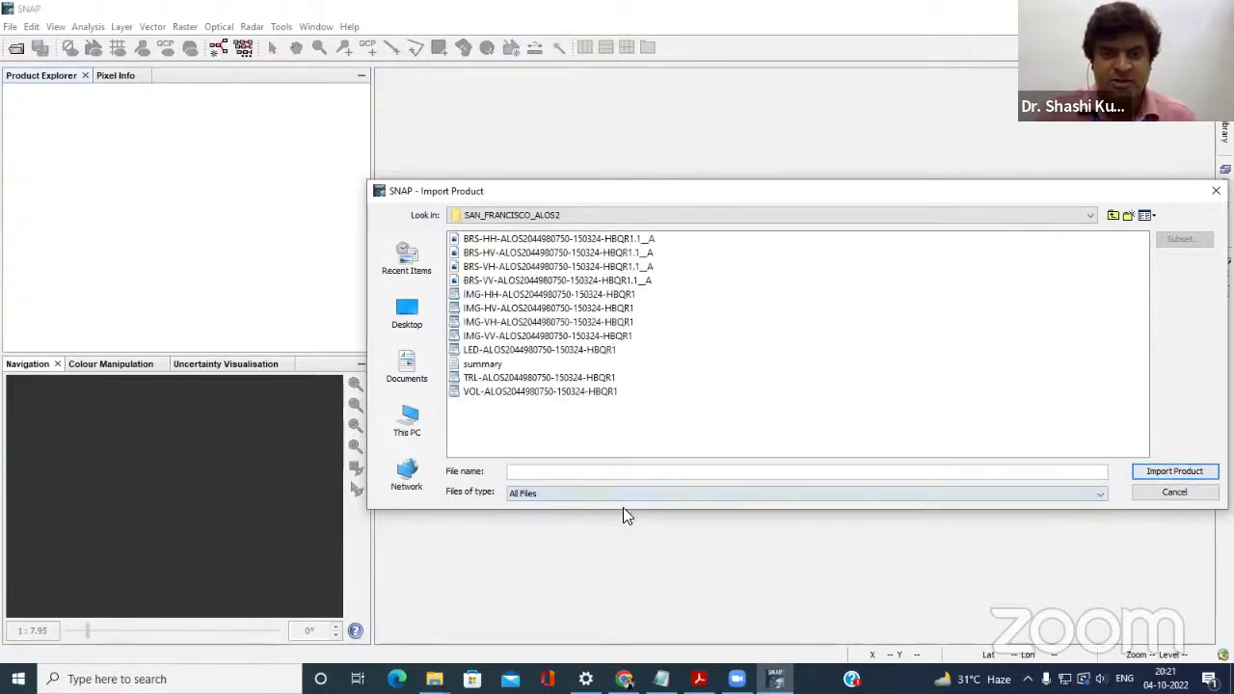
click(628, 493)
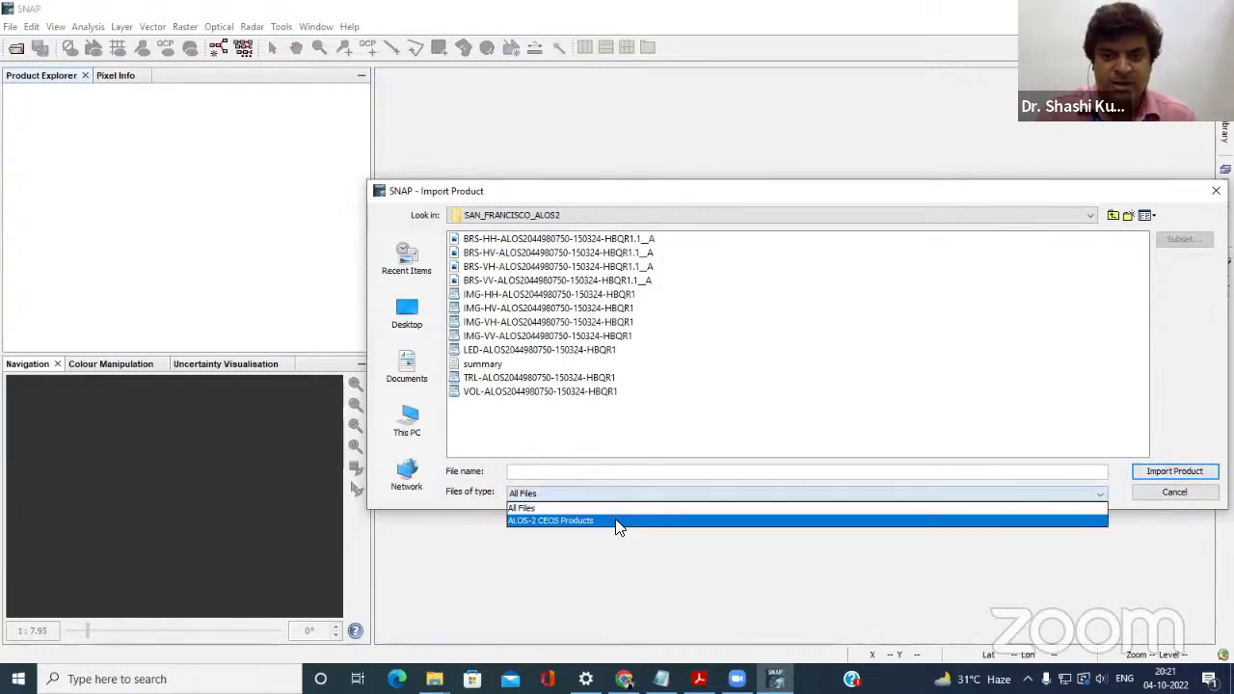
click(617, 522)
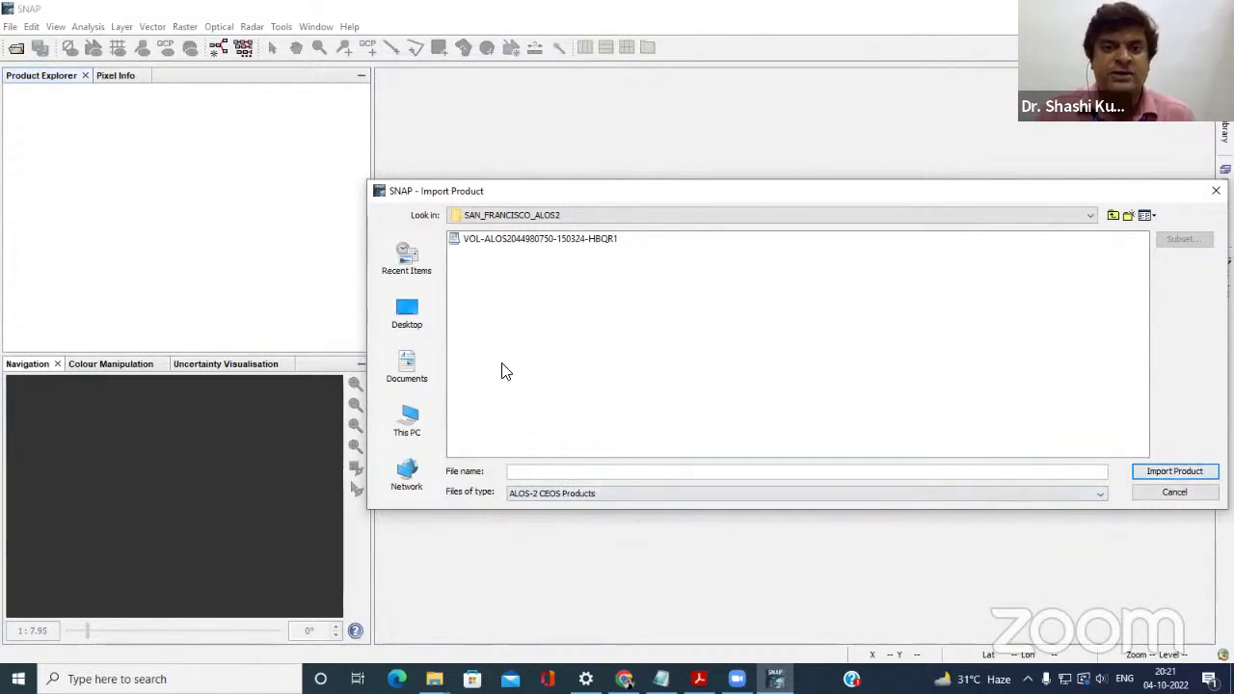
click(481, 245)
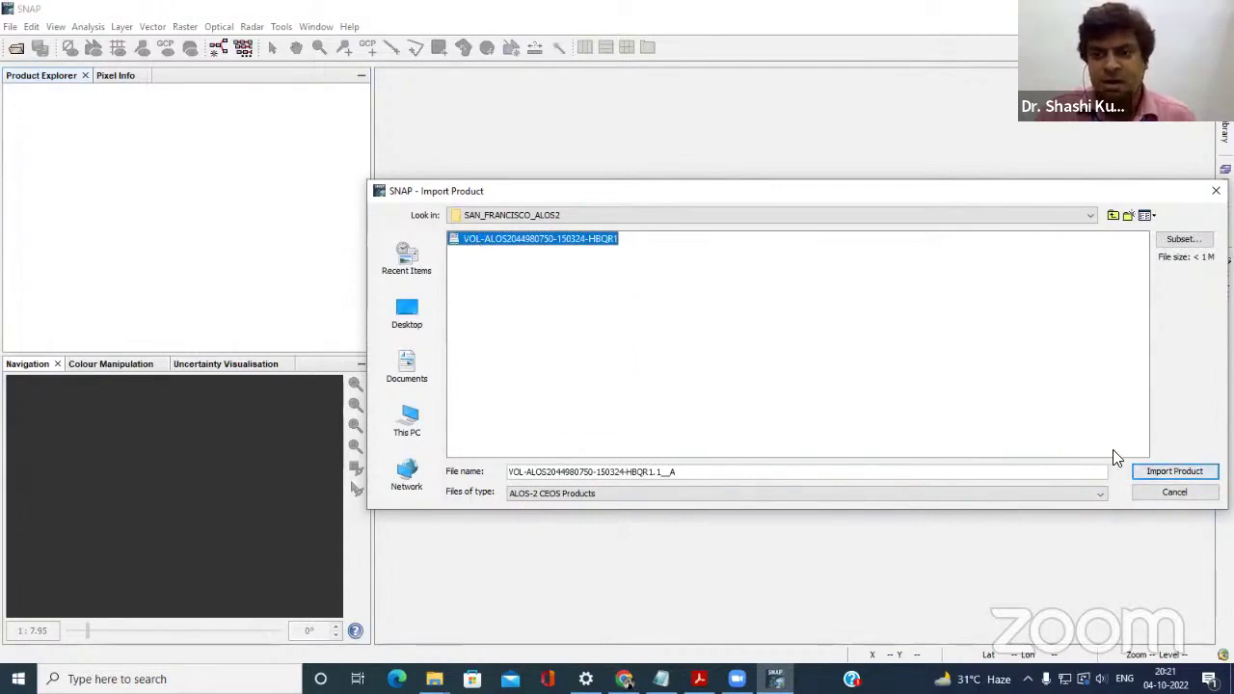
click(1174, 474)
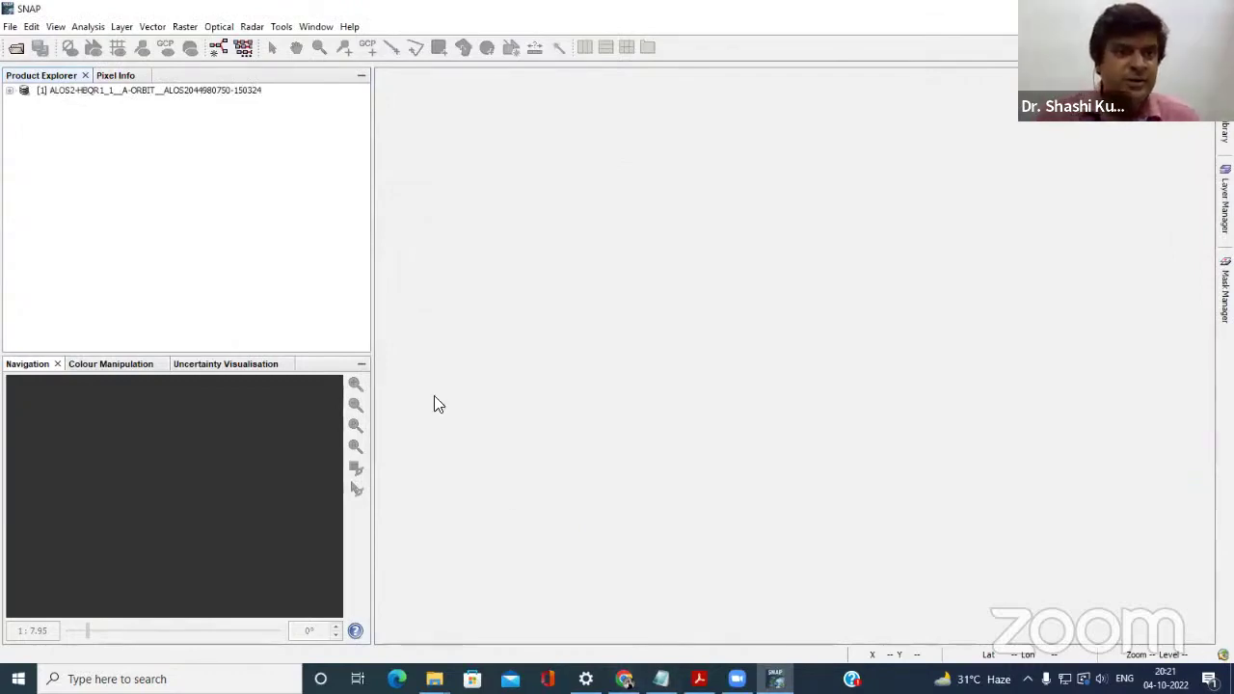
click(9, 91)
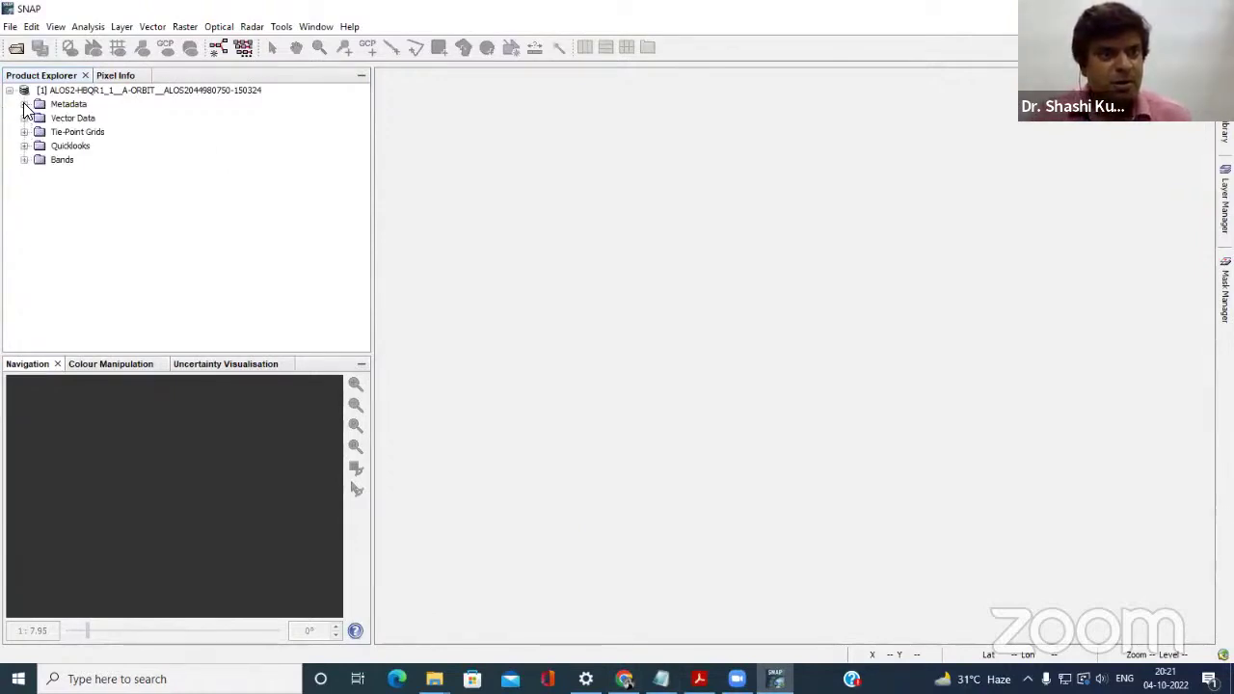
click(24, 160)
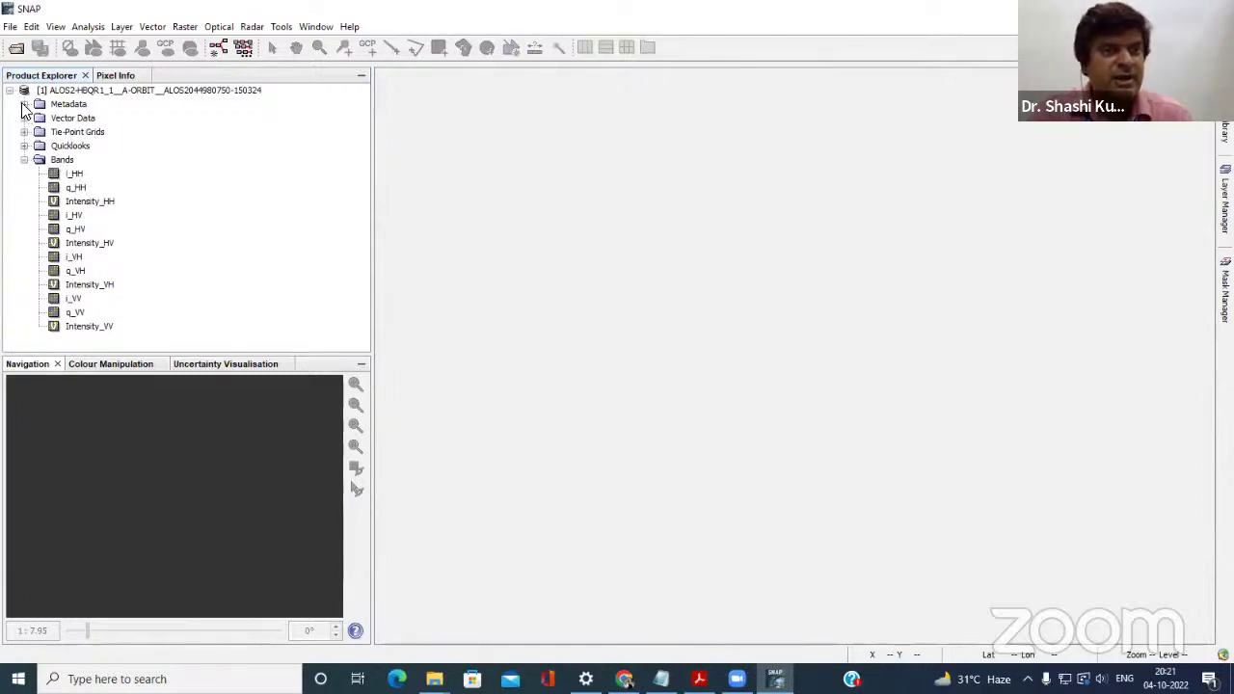
click(24, 159)
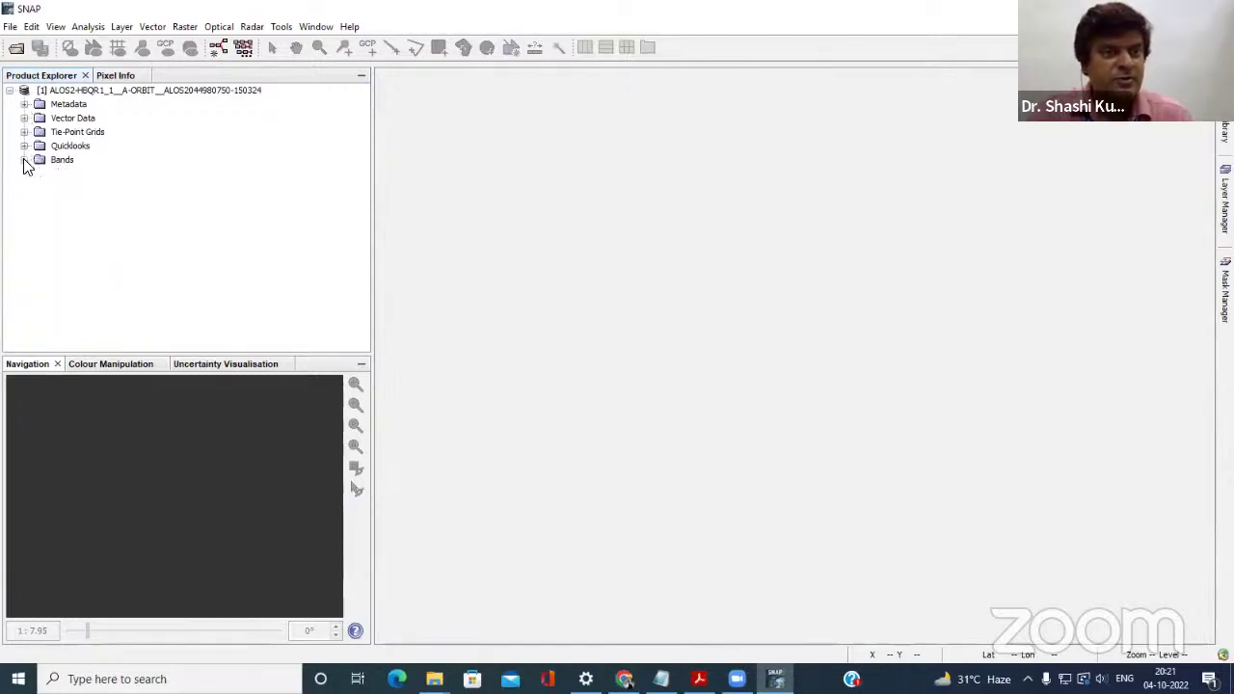
Open the product's Abstracted_Metadata and examine its acquisition times, corner coordinates, pass, polarizations, pixel spacing and radar frequency.
click(24, 104)
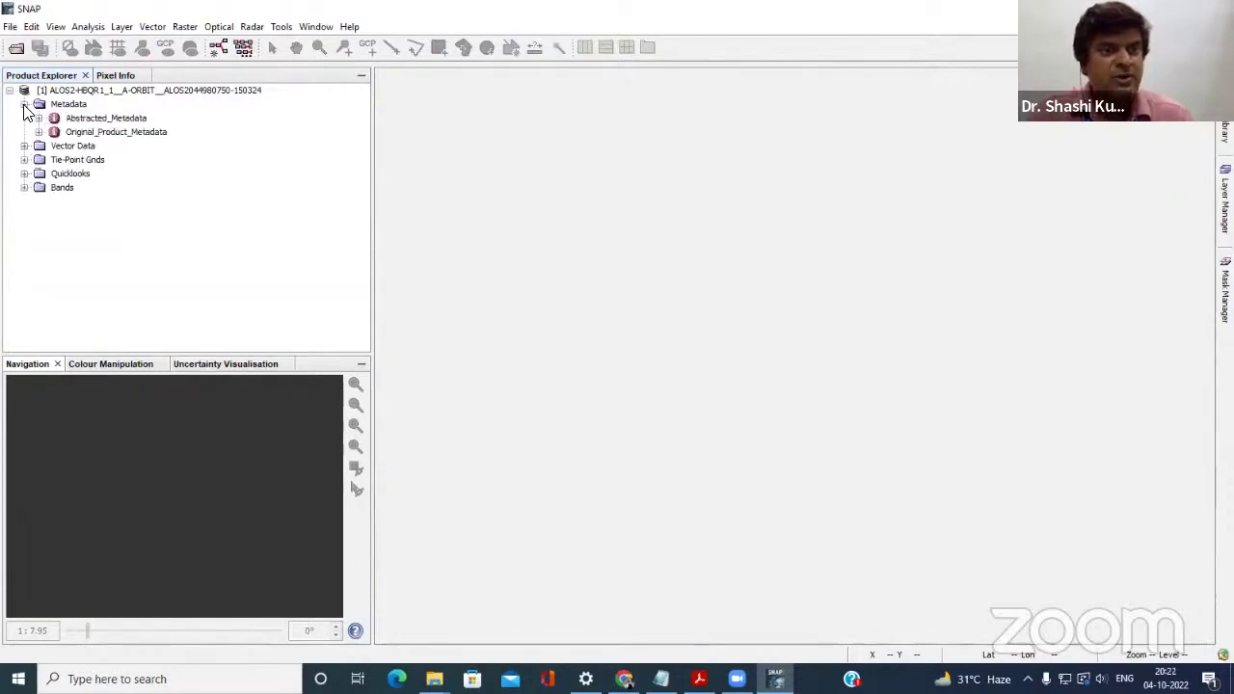
click(104, 118)
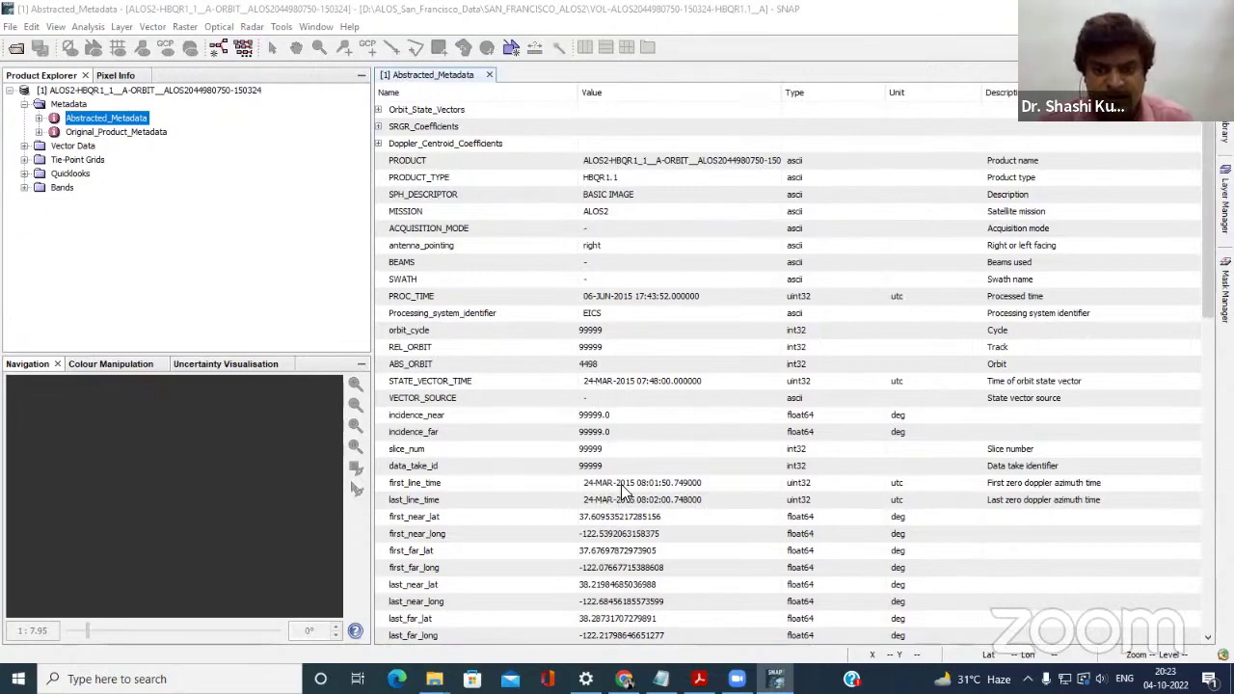
scroll(624, 492, down, 3)
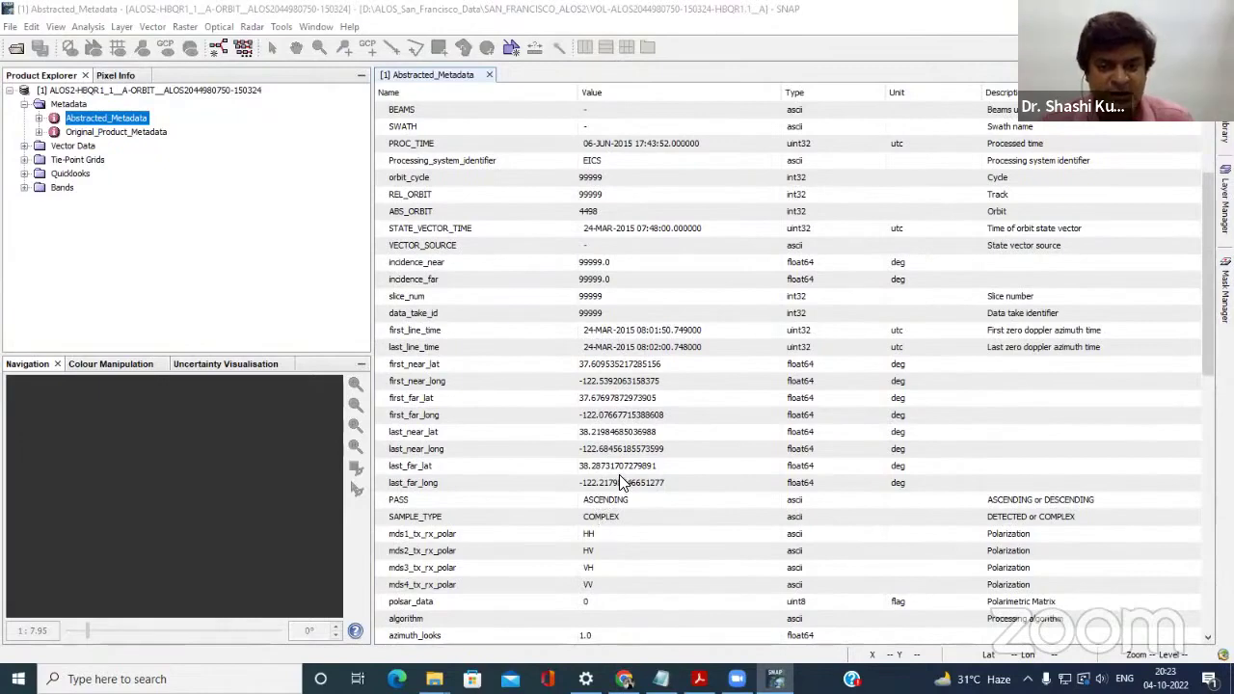
scroll(619, 482, down, 3)
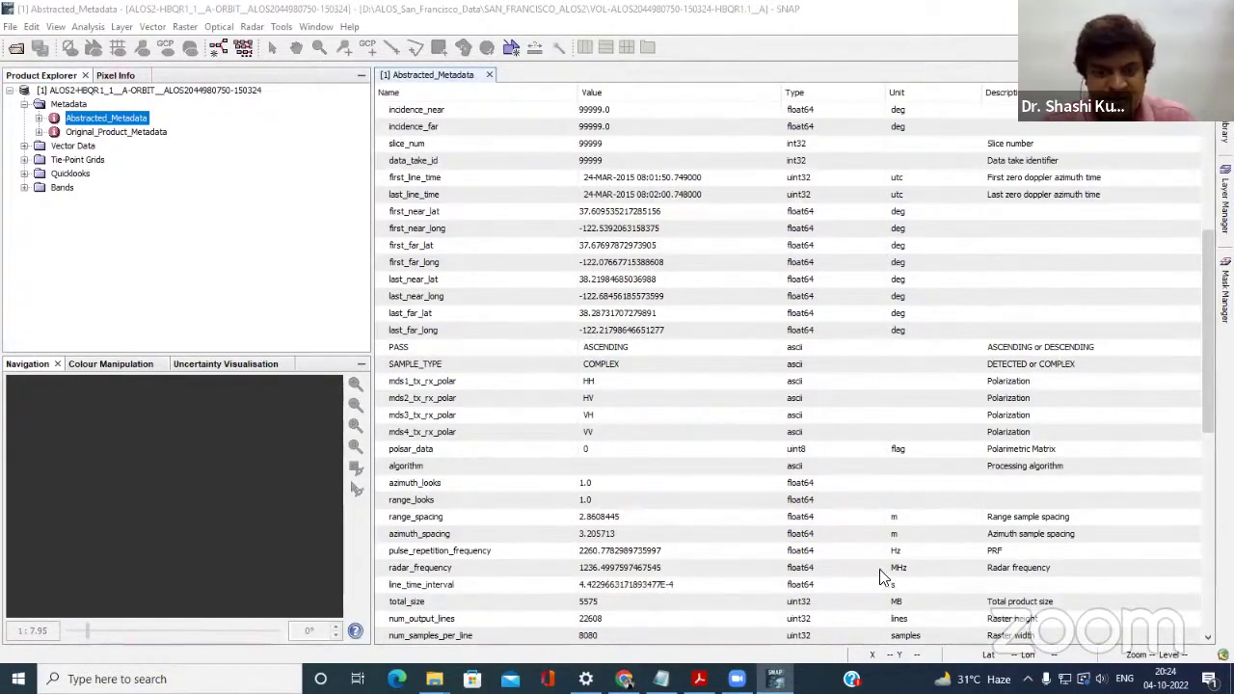
scroll(612, 556, down, 7)
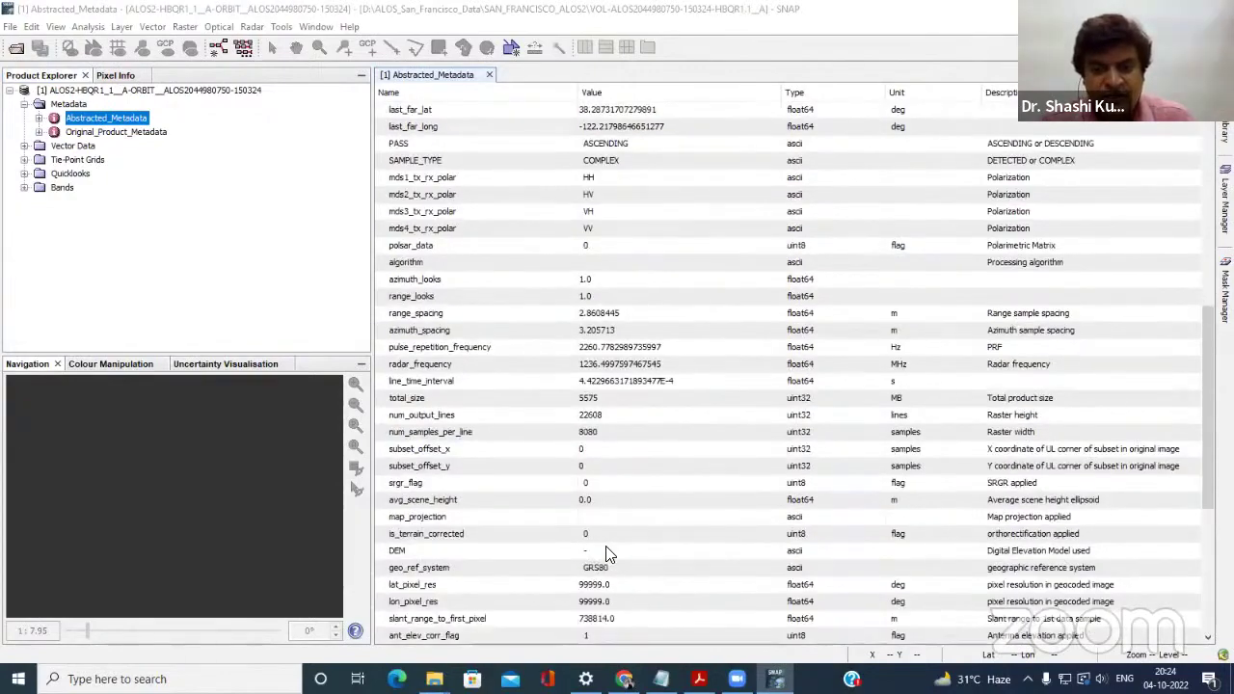
scroll(605, 549, down, 3)
scroll(603, 545, up, 7)
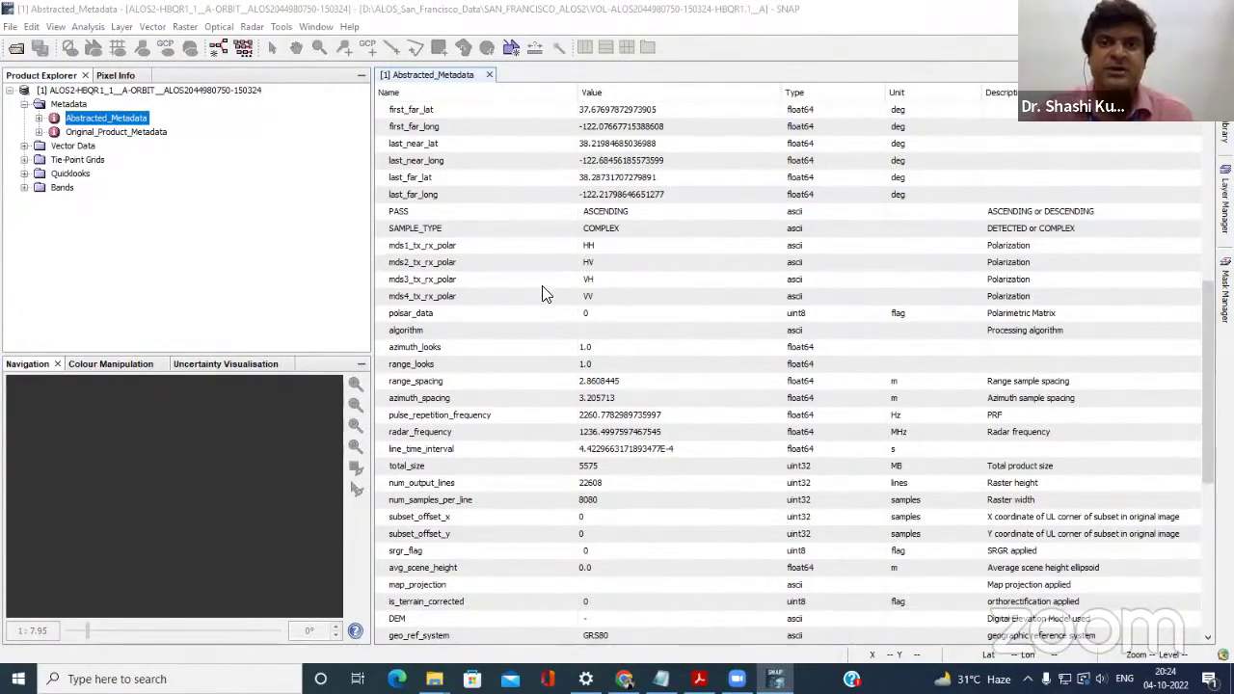
scroll(557, 313, up, 8)
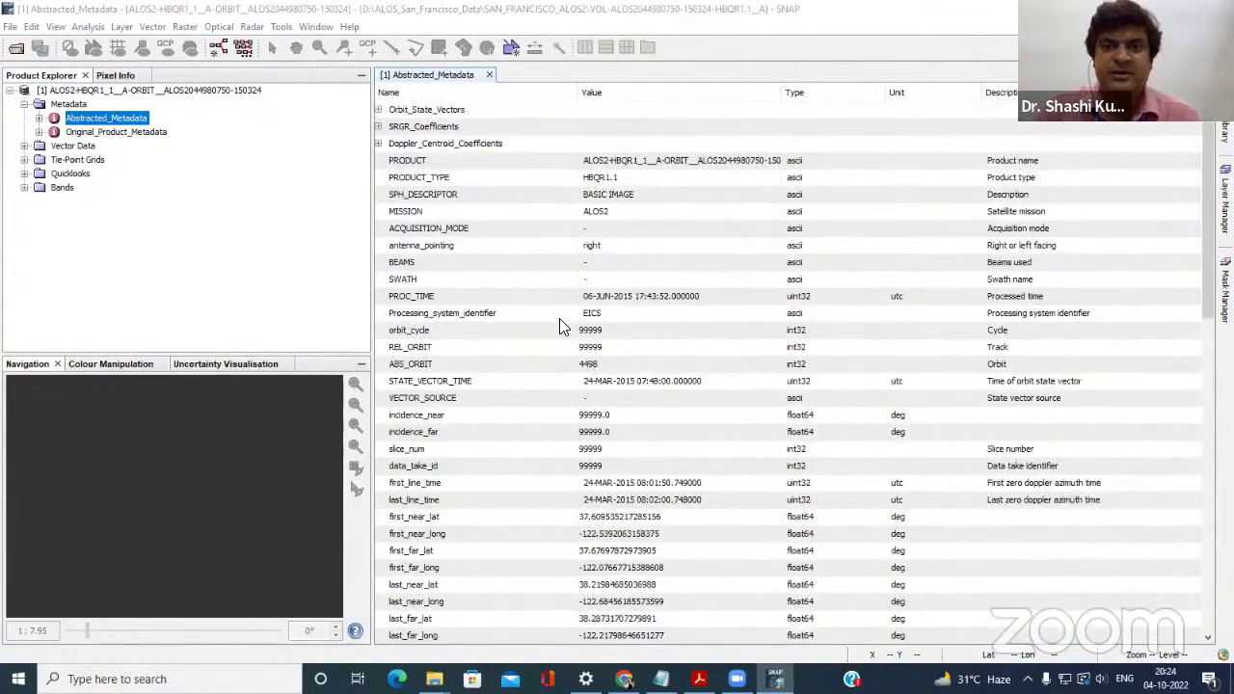
scroll(559, 325, down, 6)
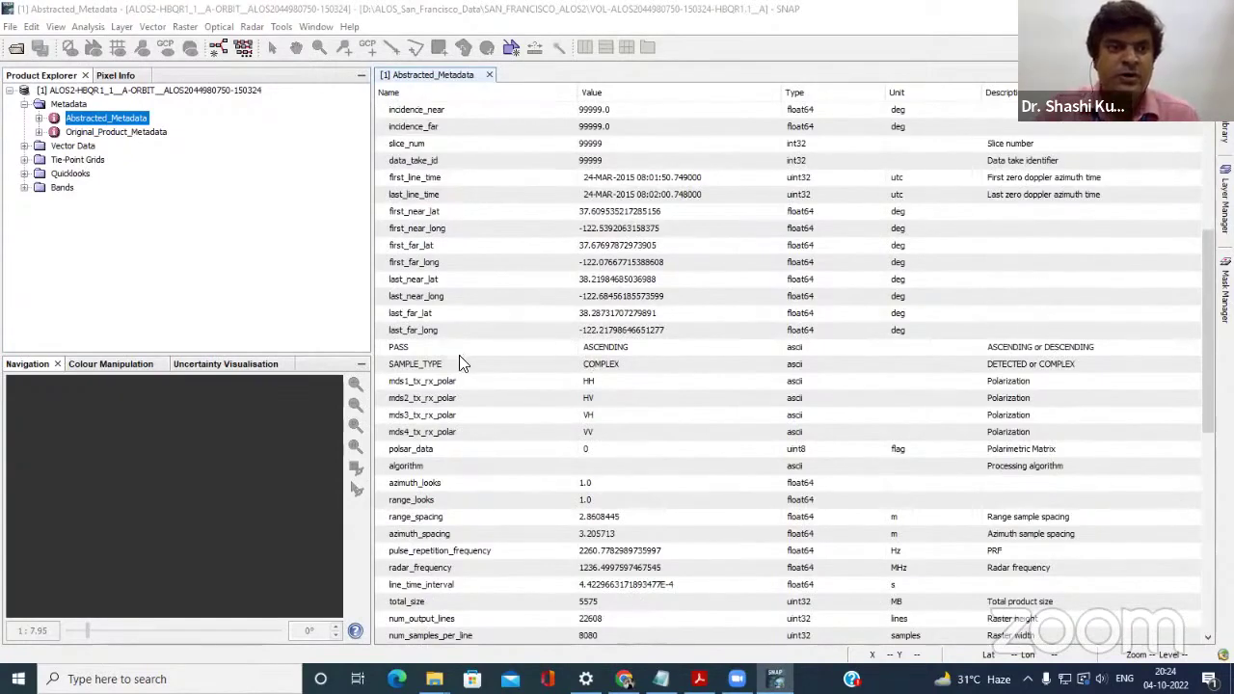
Expand the Tie-Point Grids and Bands of the imported product, and display the Intensity_HH band for closer inspection.
click(24, 159)
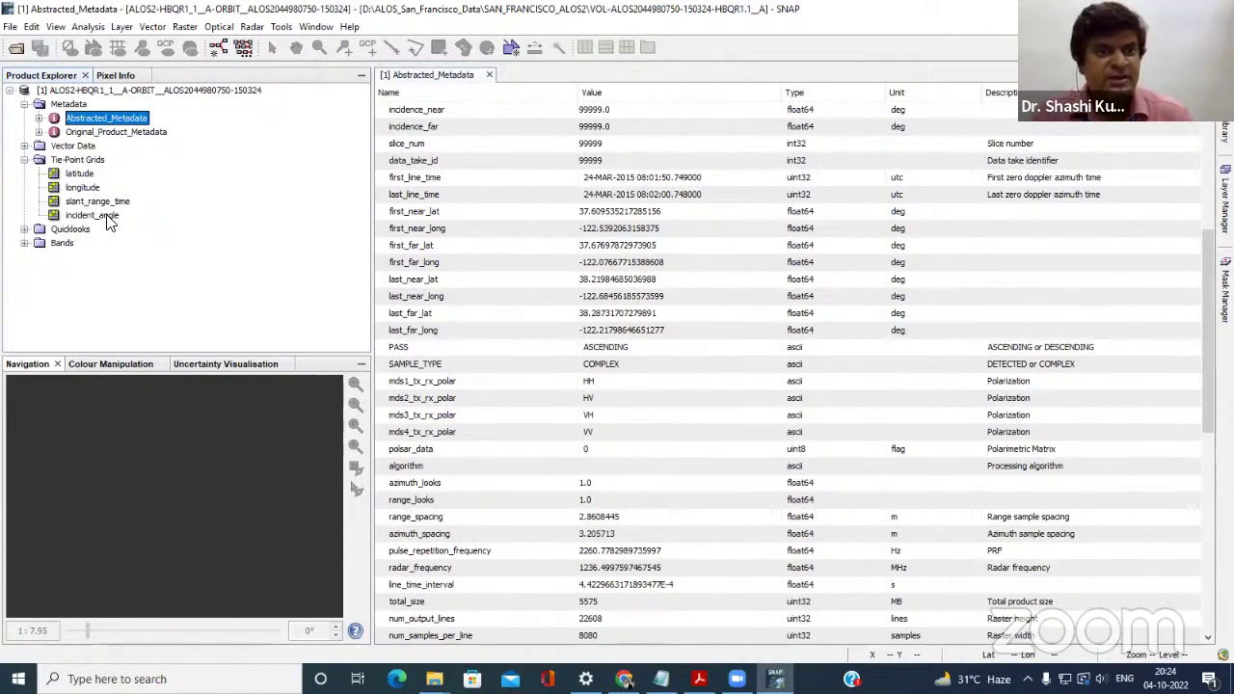
click(26, 243)
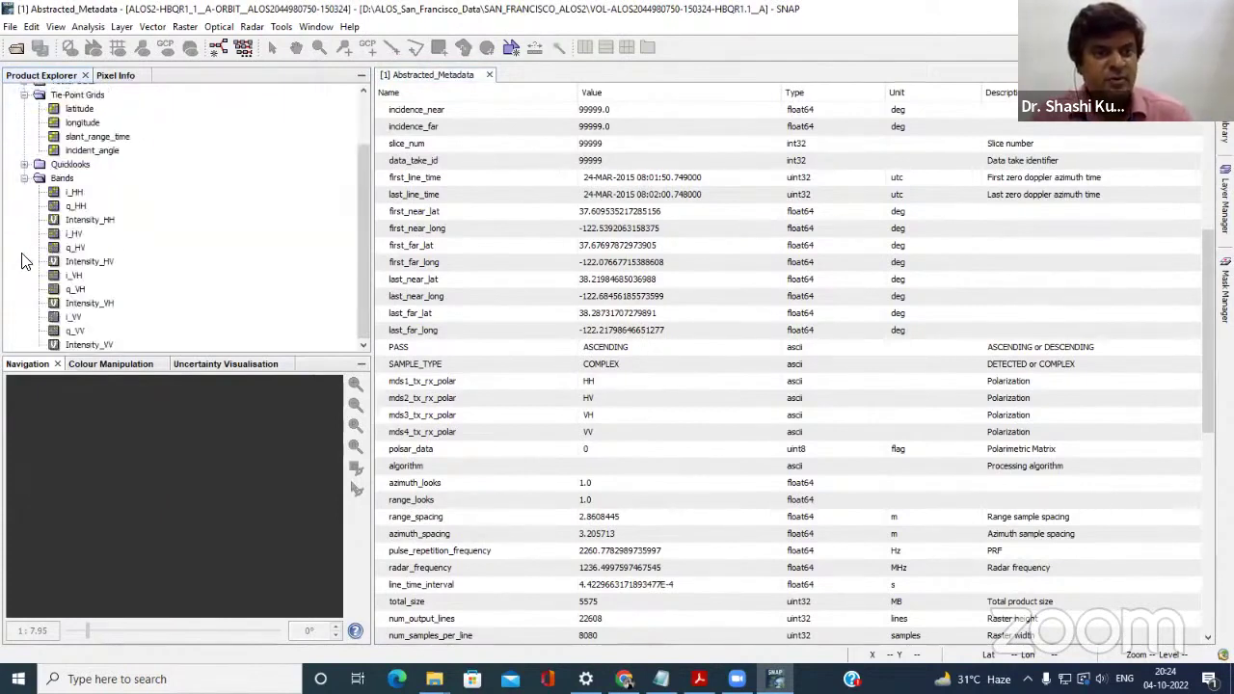
double_click(87, 221)
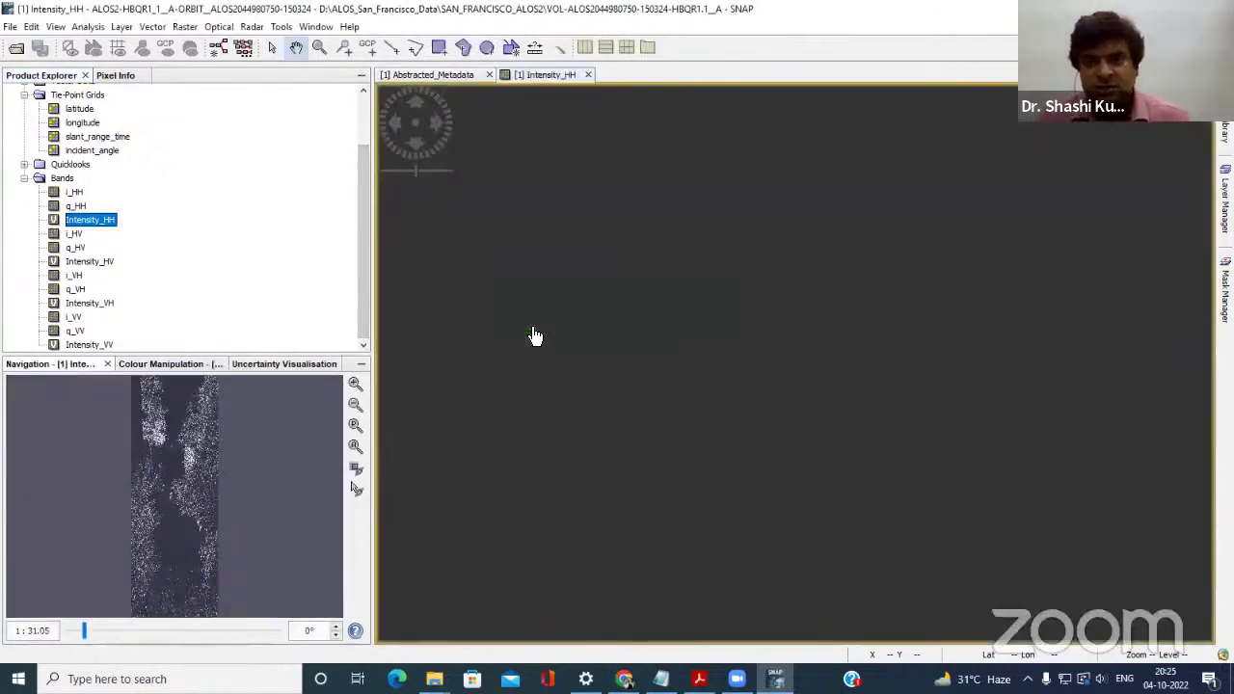
click(536, 335)
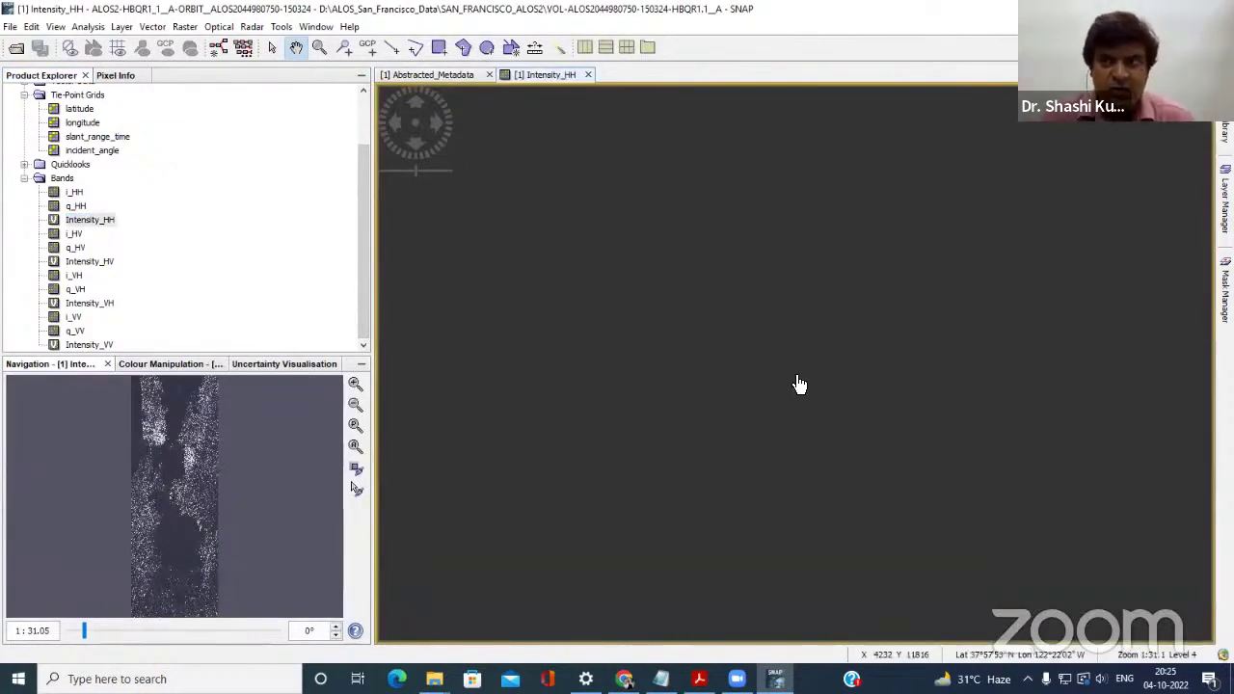
click(354, 383)
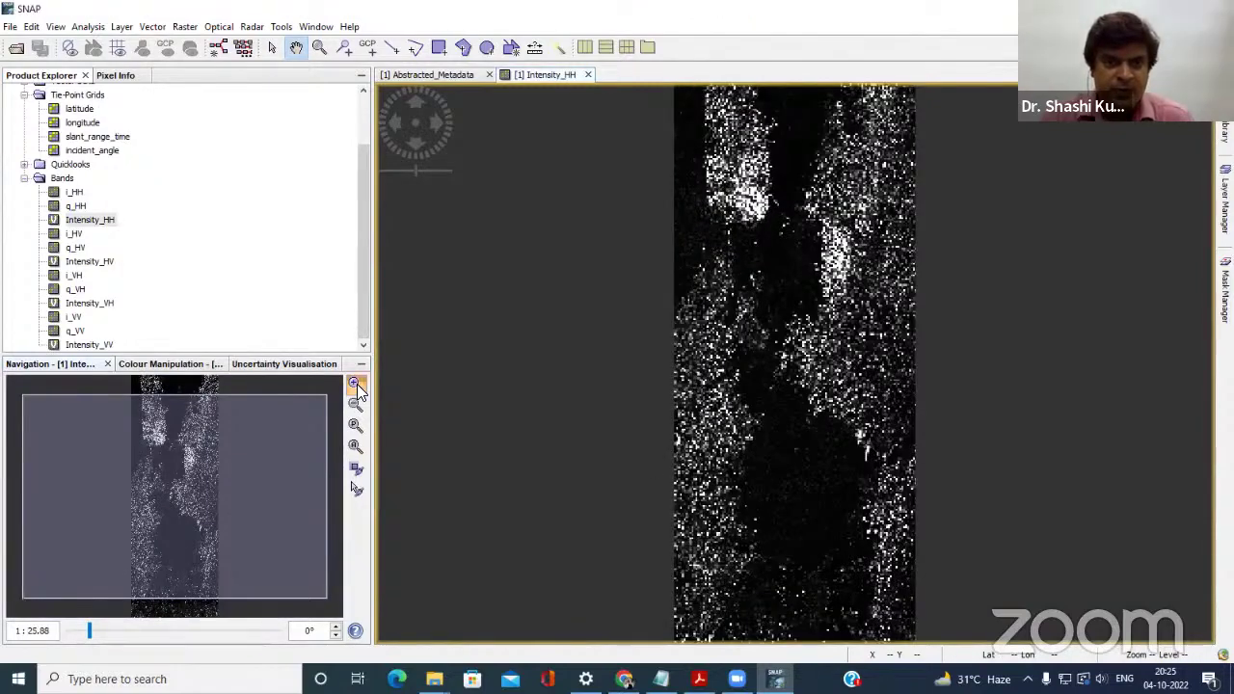
click(354, 384)
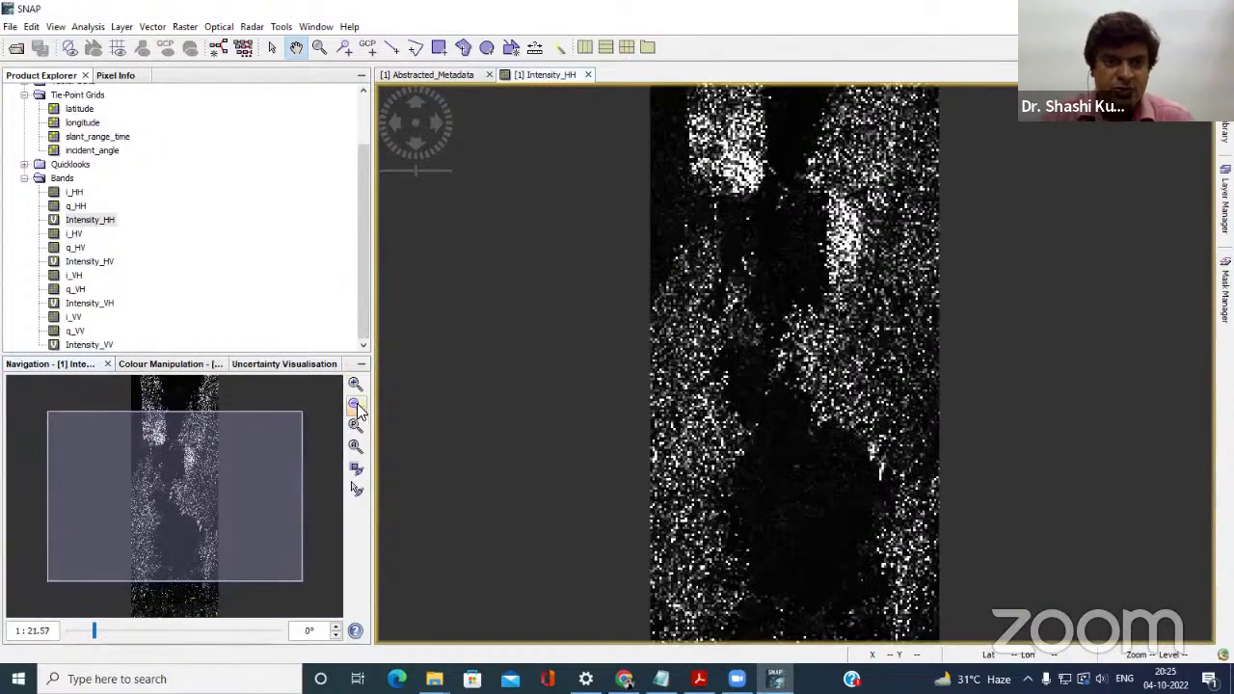
click(355, 405)
drag(803, 407, 697, 414)
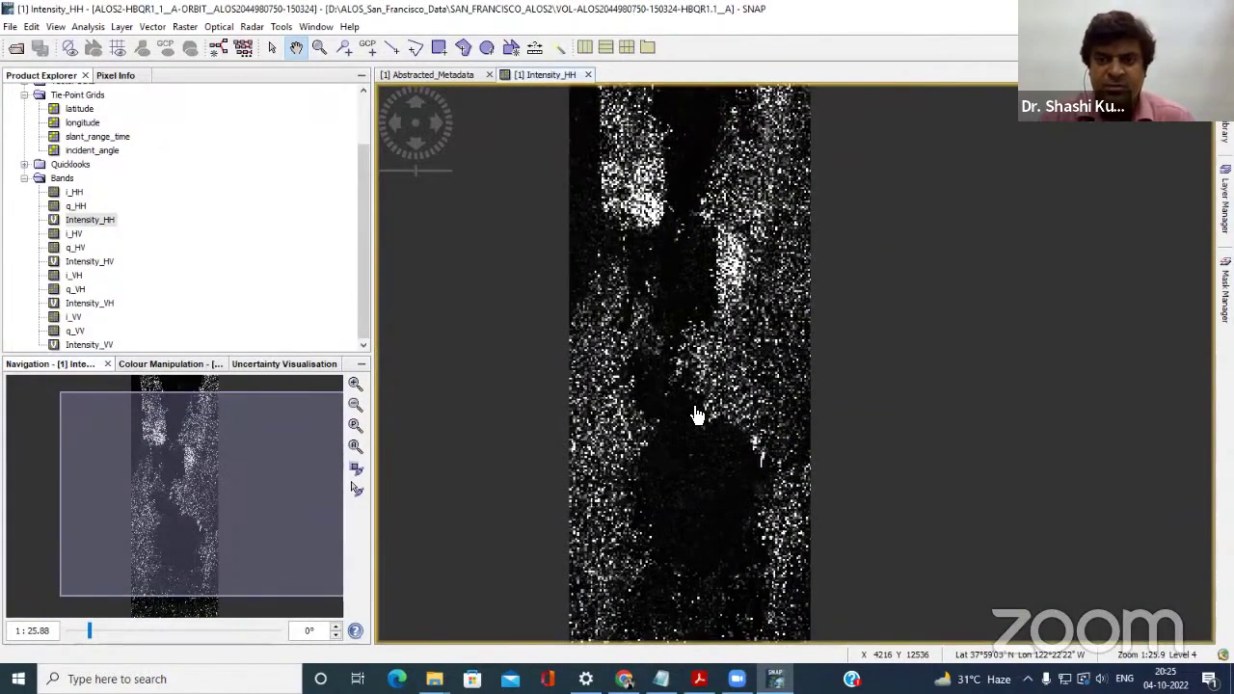
scroll(697, 416, up, 1)
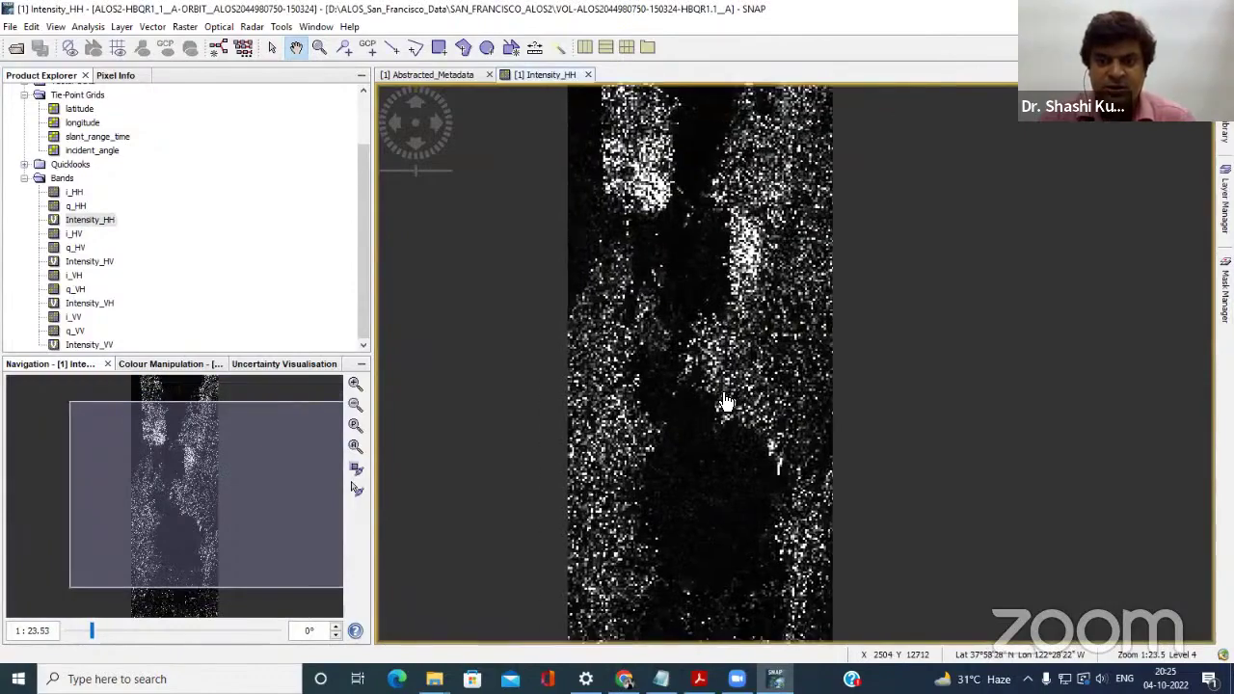
Examine the Intensity_HH image at several scales, focusing on the bright built-up areas and the dark water between them.
scroll(724, 405, up, 2)
scroll(724, 429, up, 2)
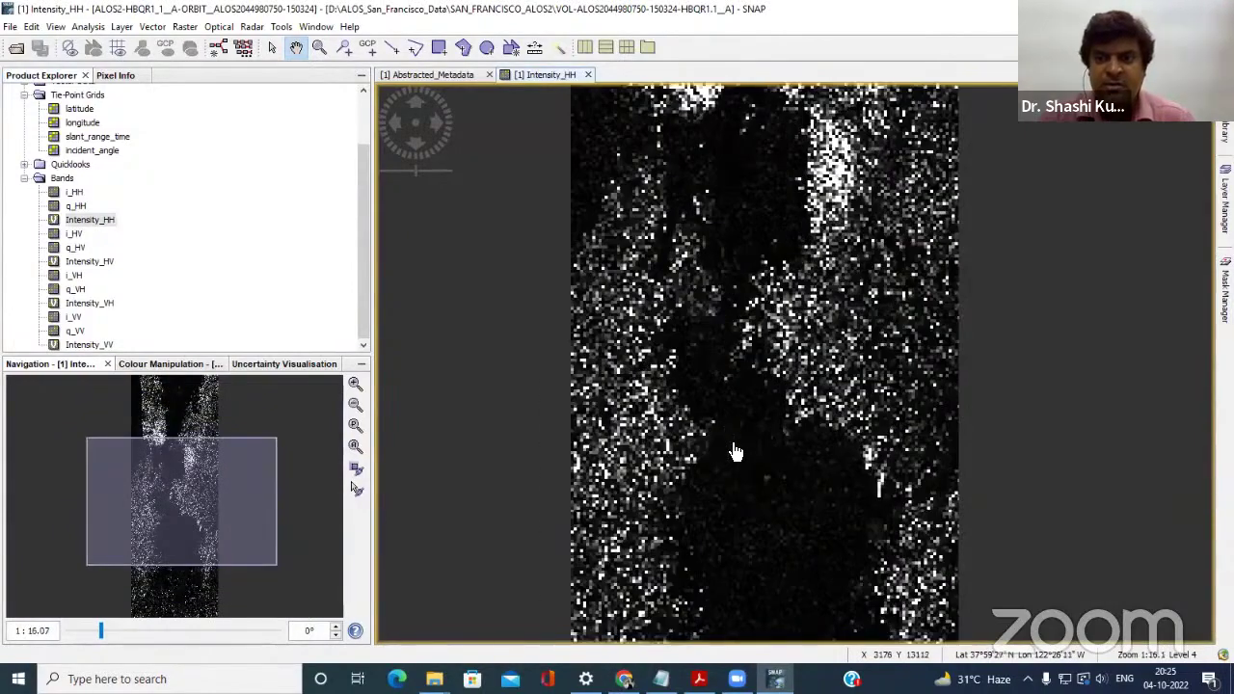
scroll(734, 451, down, 8)
drag(739, 311, 744, 419)
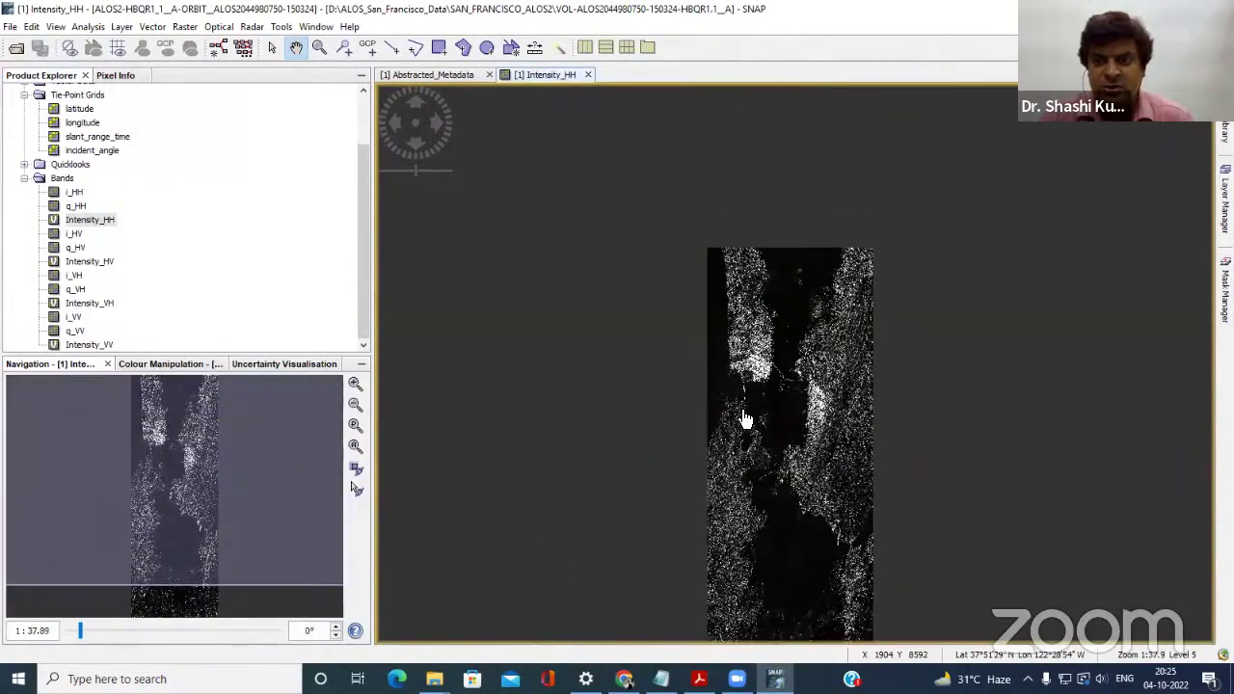
scroll(718, 443, up, 4)
scroll(665, 387, up, 4)
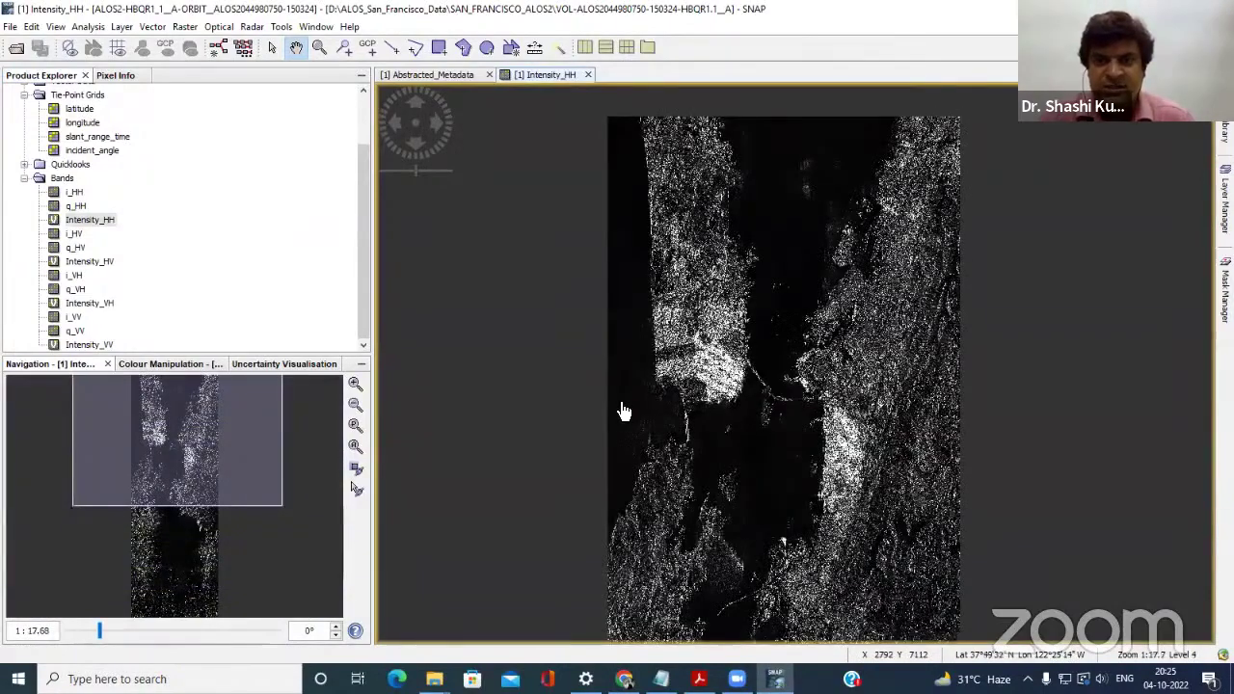
scroll(607, 421, up, 3)
scroll(636, 374, up, 2)
scroll(644, 371, up, 2)
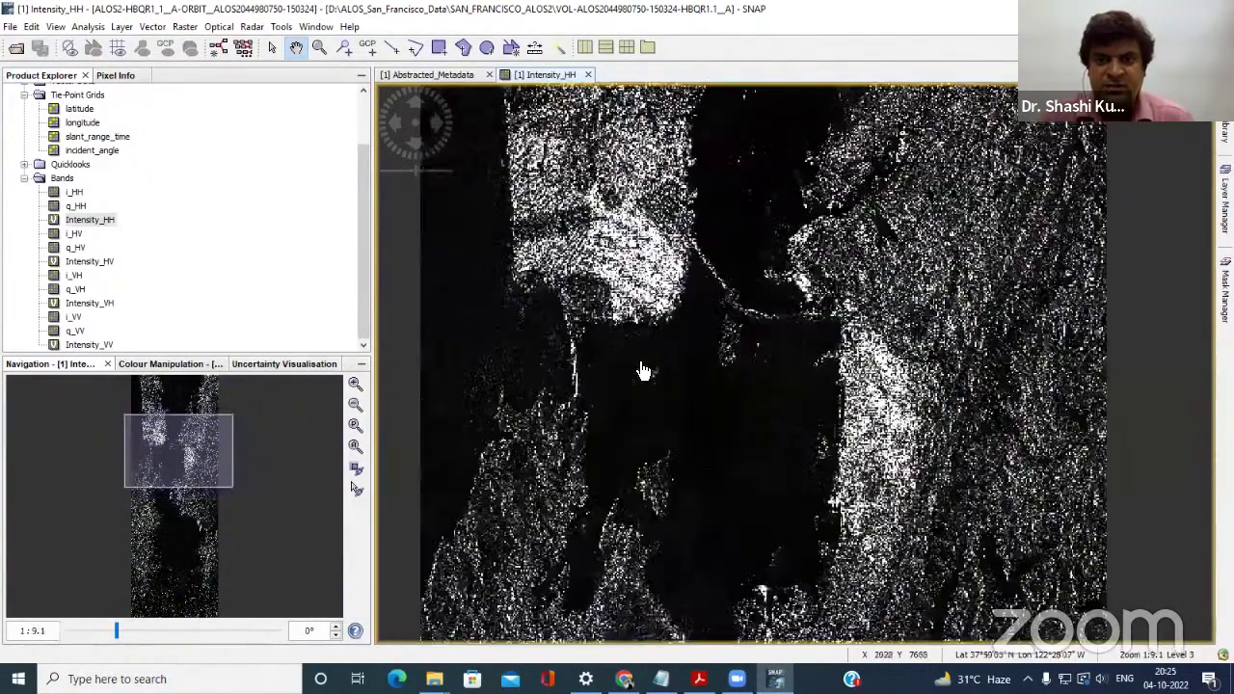
scroll(610, 339, down, 1)
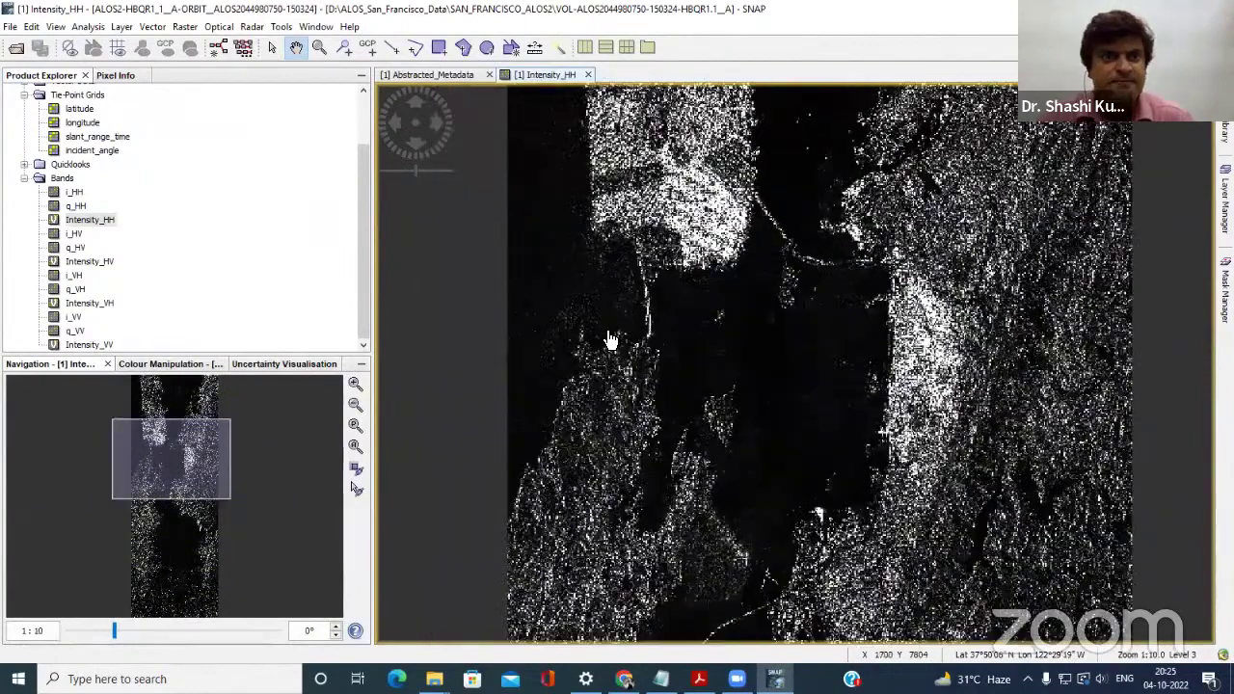
scroll(579, 342, down, 2)
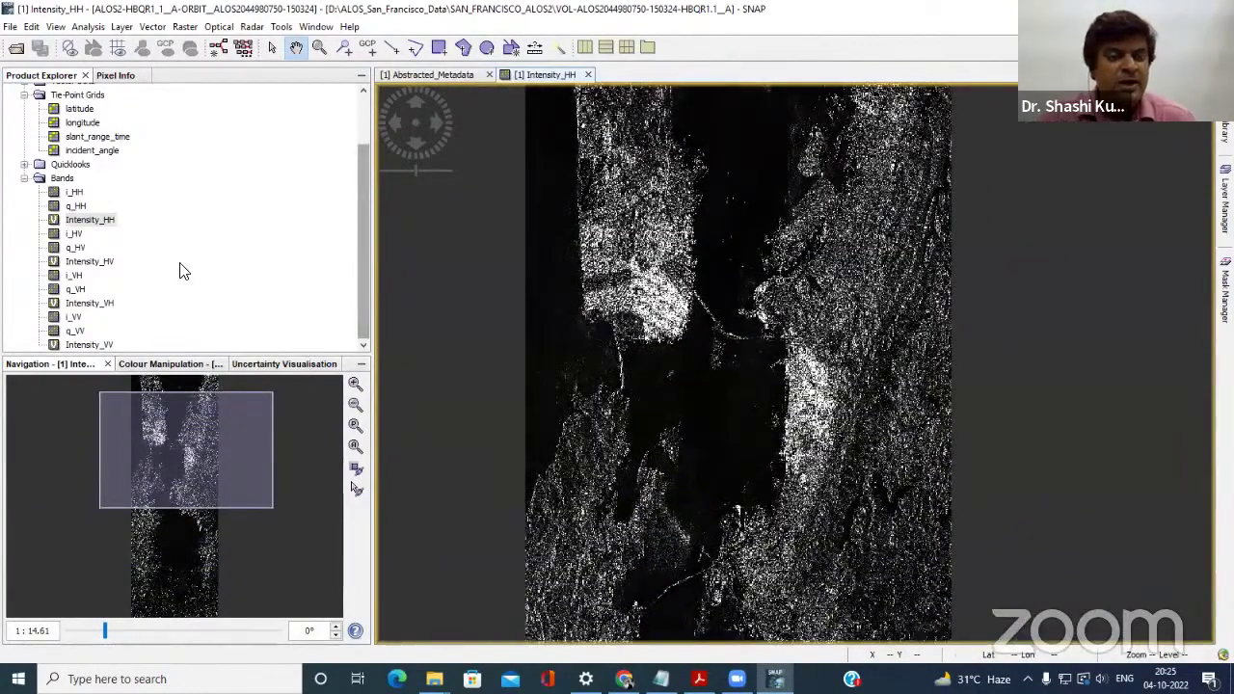
Display the slant_range_time tie-point grid and view its gradient over the full extent of the scene.
double_click(120, 138)
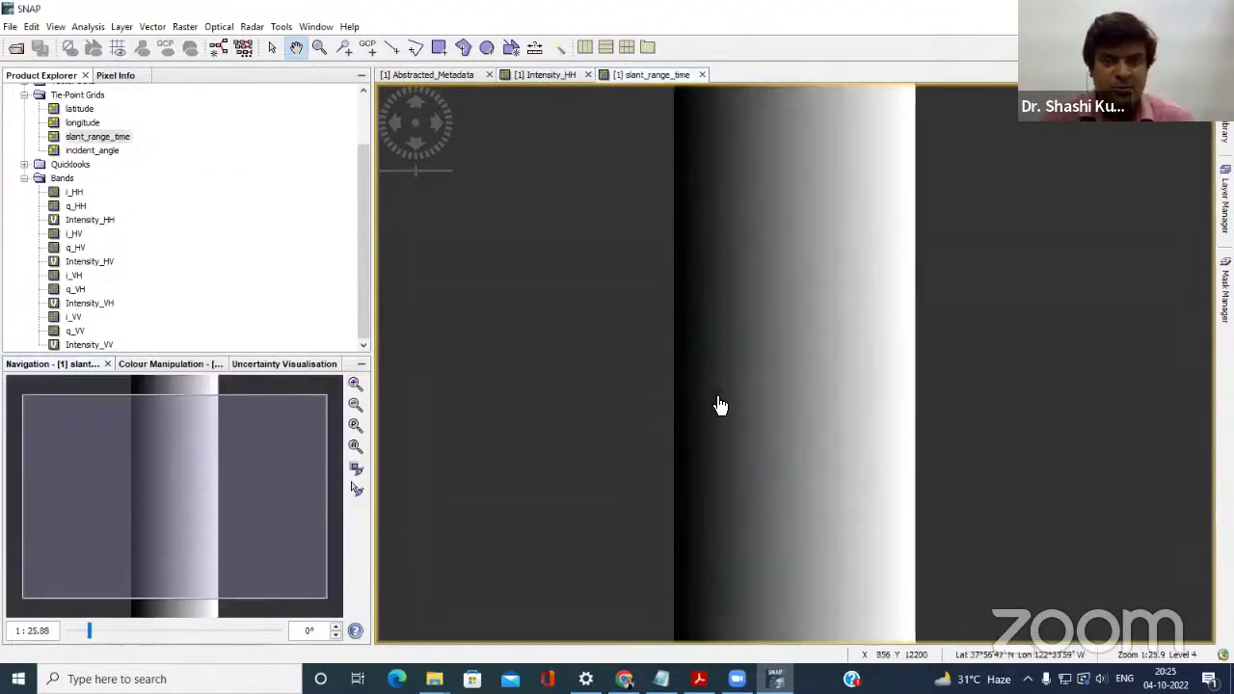
scroll(747, 406, down, 1)
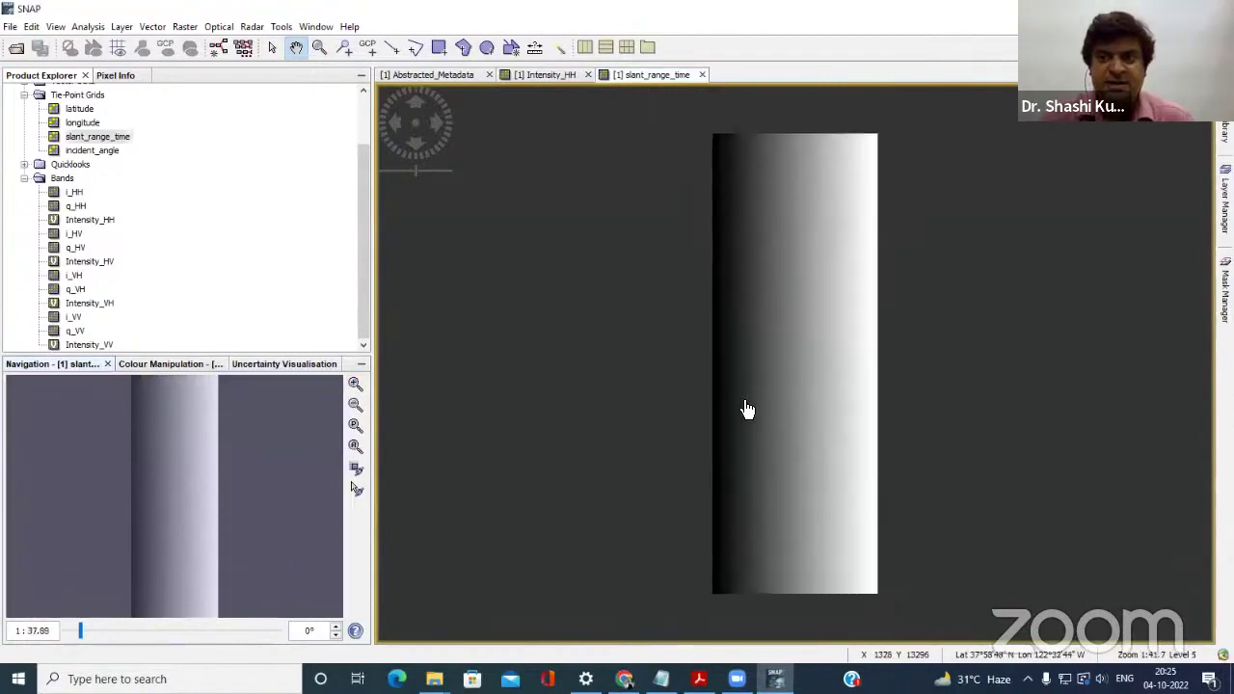
scroll(747, 409, up, 1)
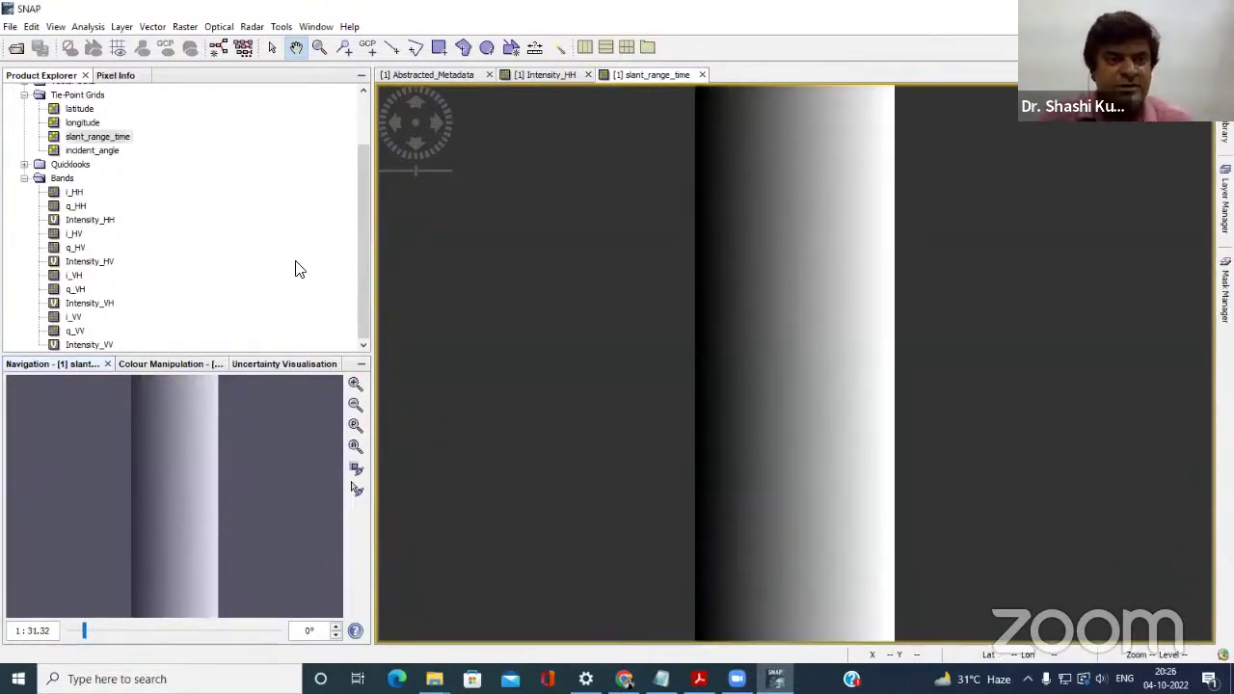
Show the pixel information with the Tie-Point Grids values expanded, and inspect slant_range_time and incident_angle from the grid's dark edge inward.
click(118, 75)
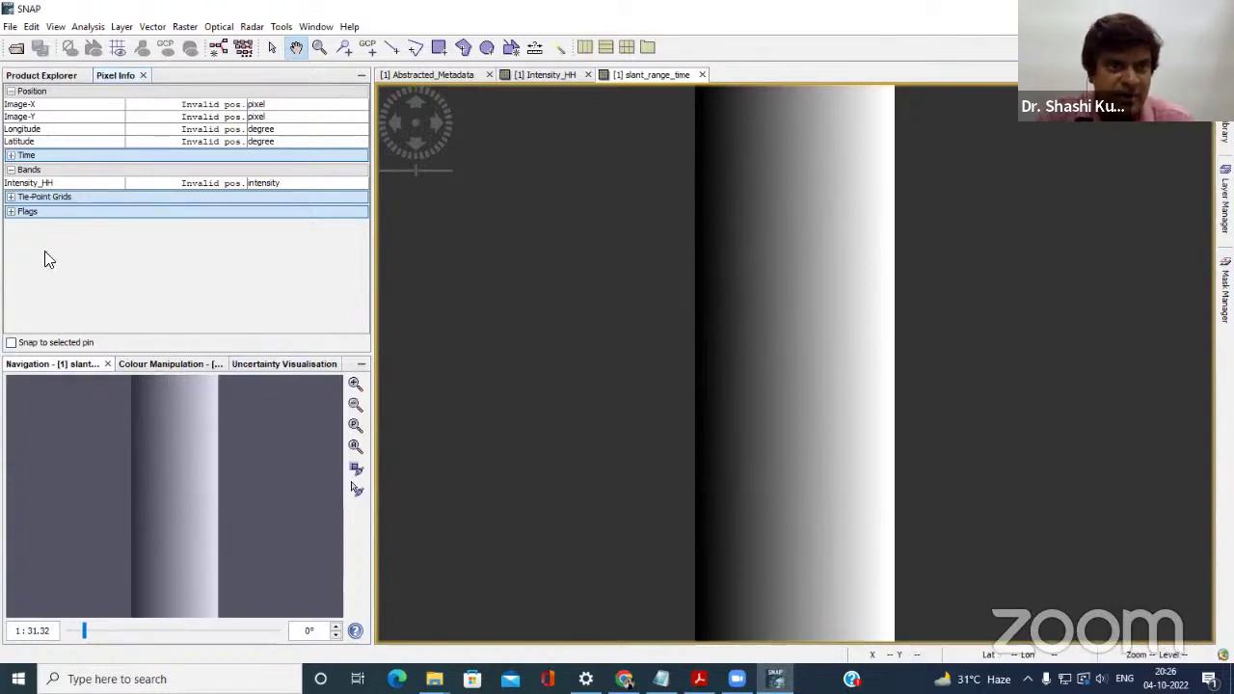
click(11, 198)
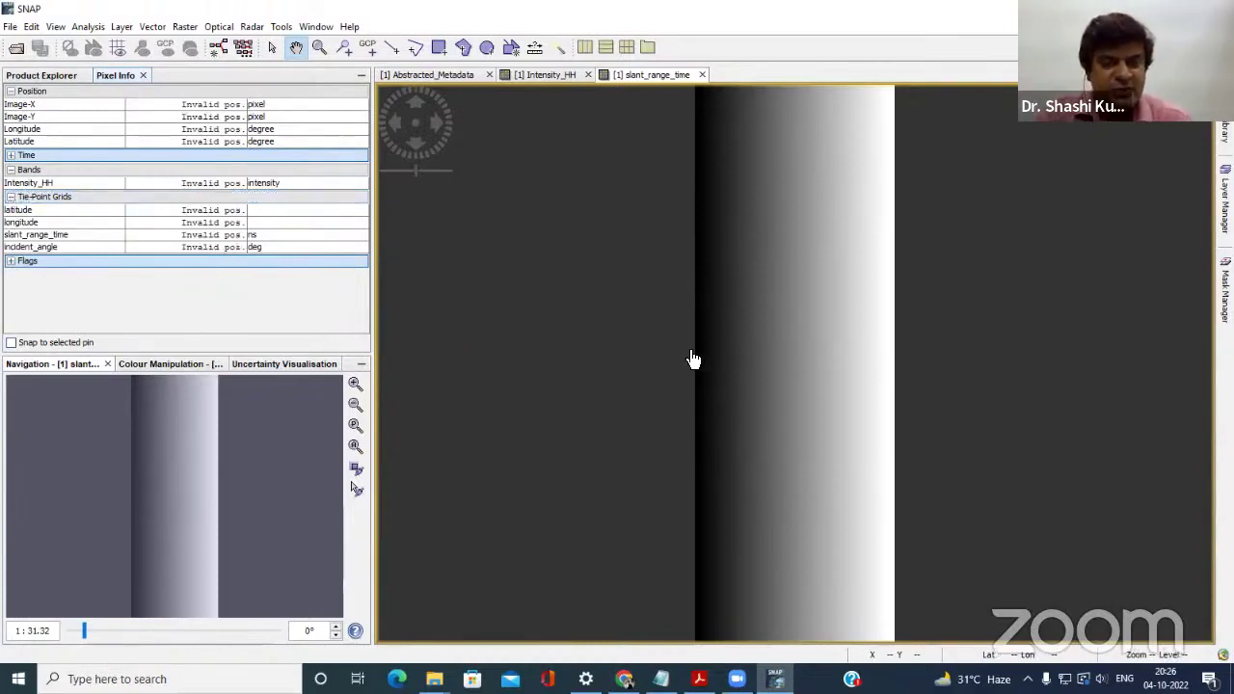
scroll(694, 358, up, 5)
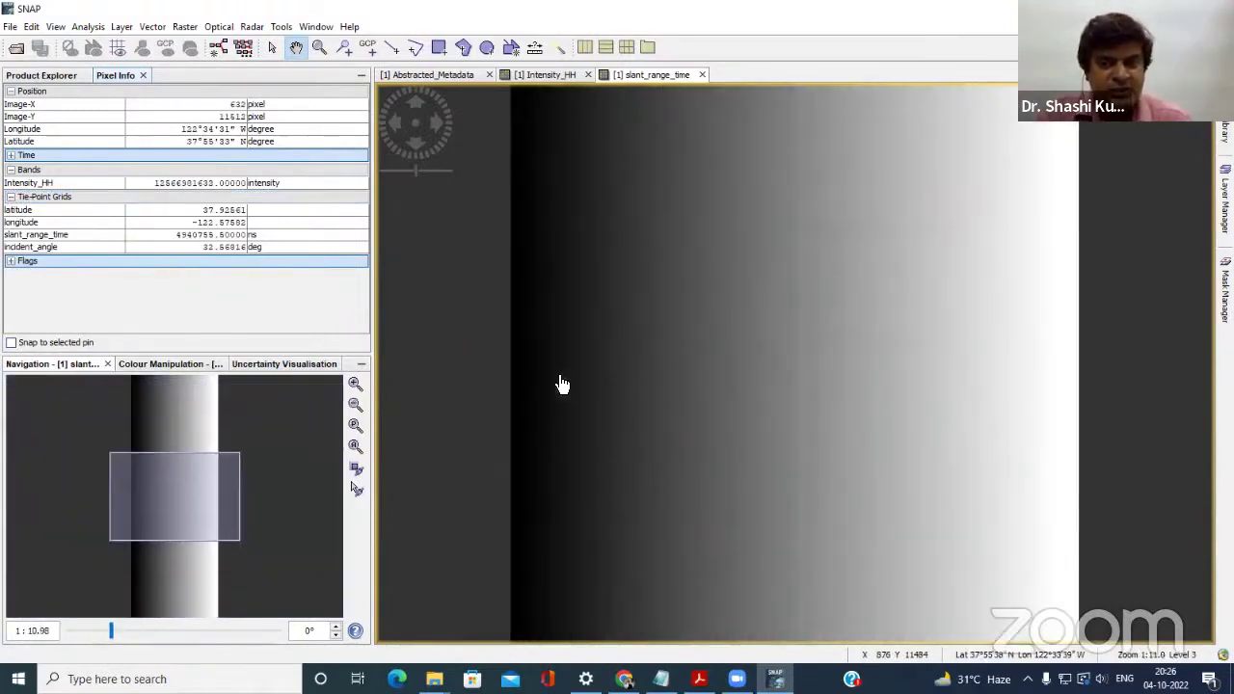
scroll(531, 383, up, 2)
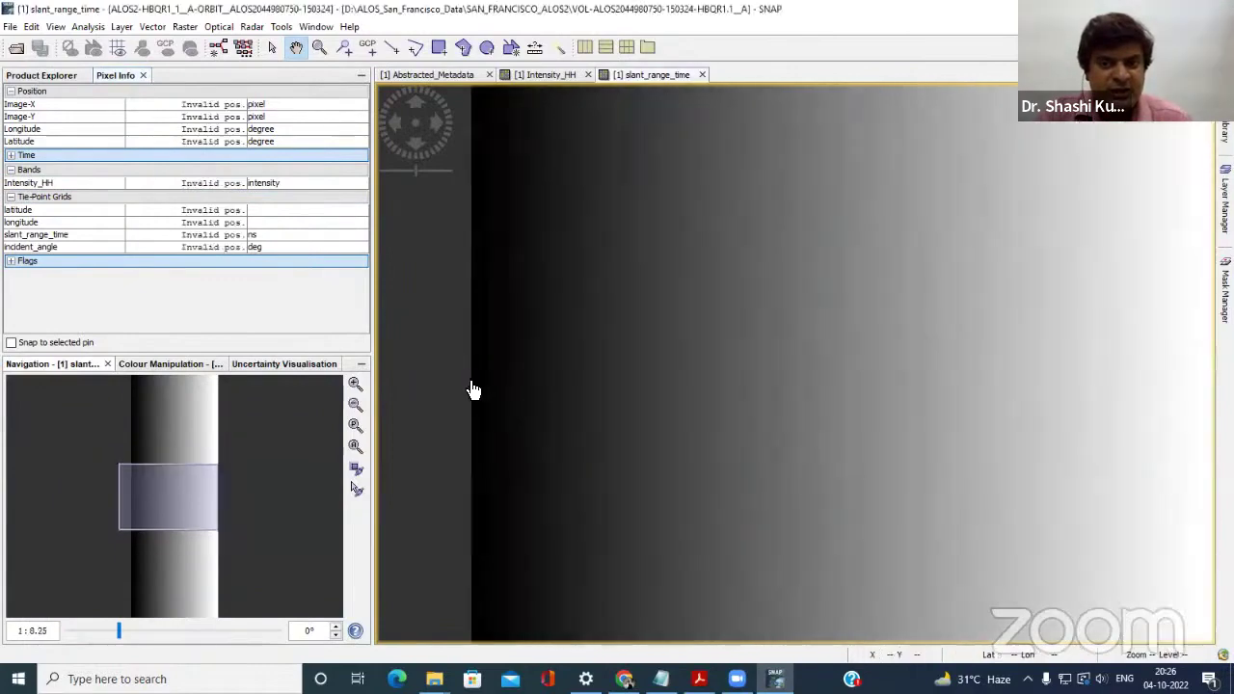
drag(474, 390, 471, 389)
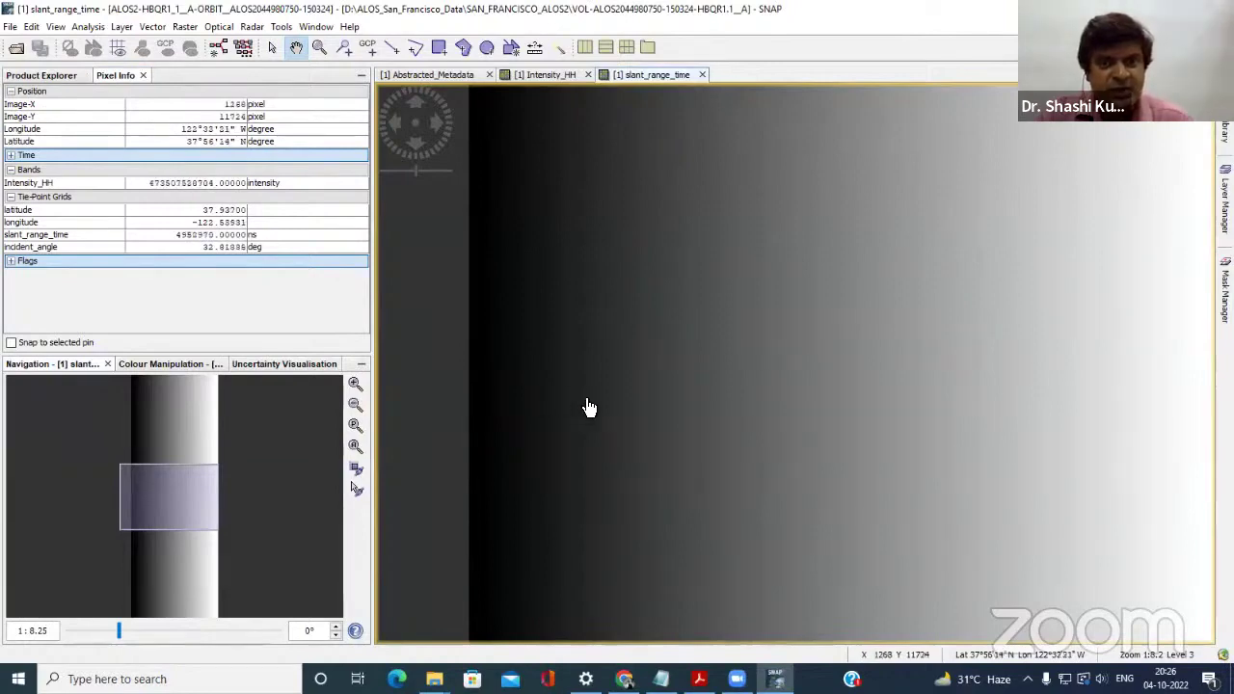
scroll(591, 409, up, 1)
scroll(596, 410, down, 1)
scroll(604, 410, down, 1)
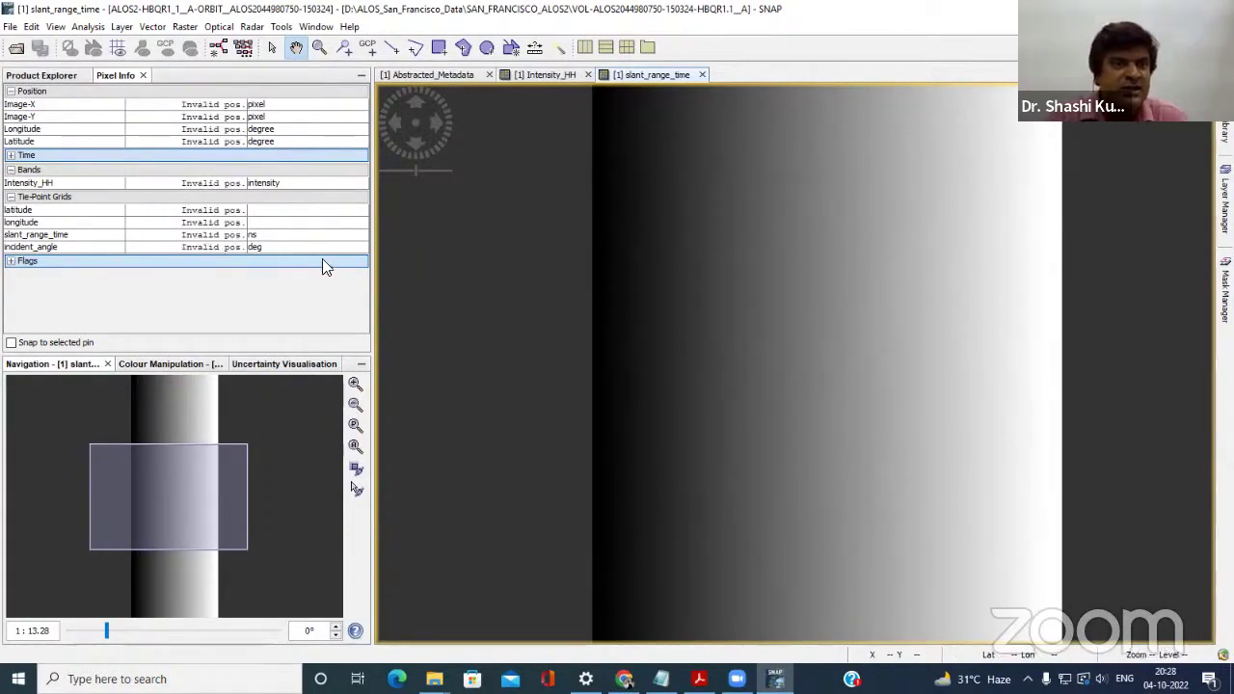
Compute the statistics of the slant_range_time grid, review its minimum and maximum, and close the statistics window.
click(89, 27)
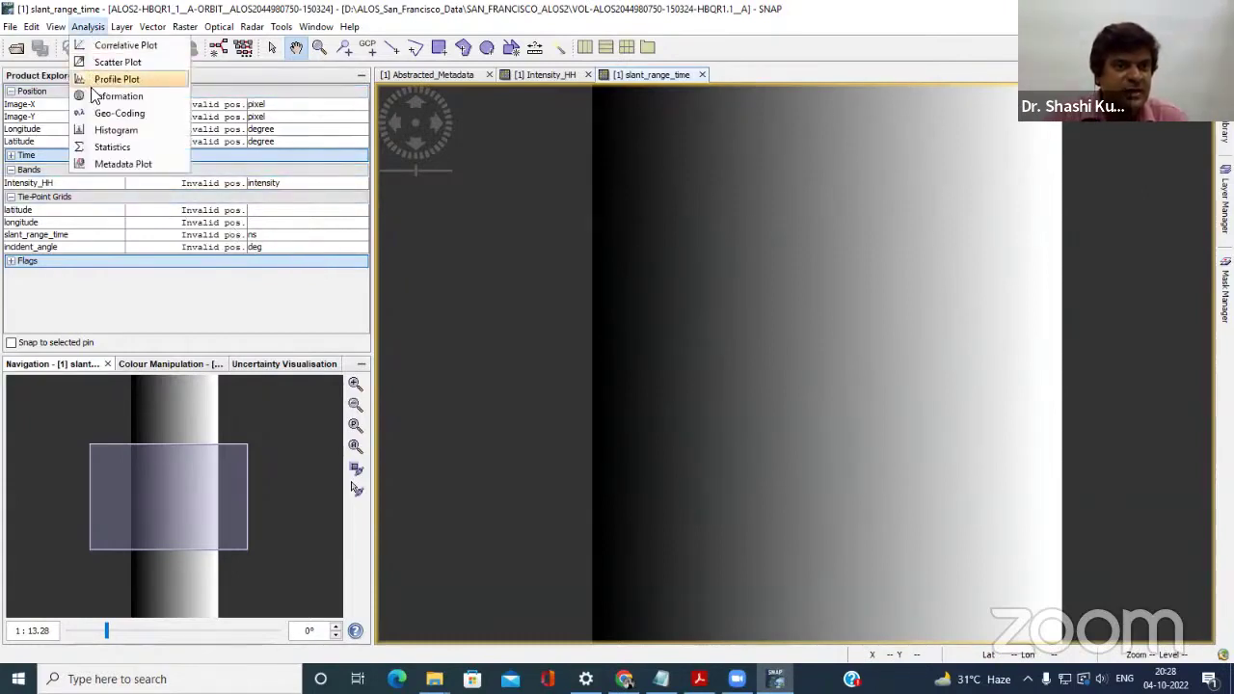
click(101, 146)
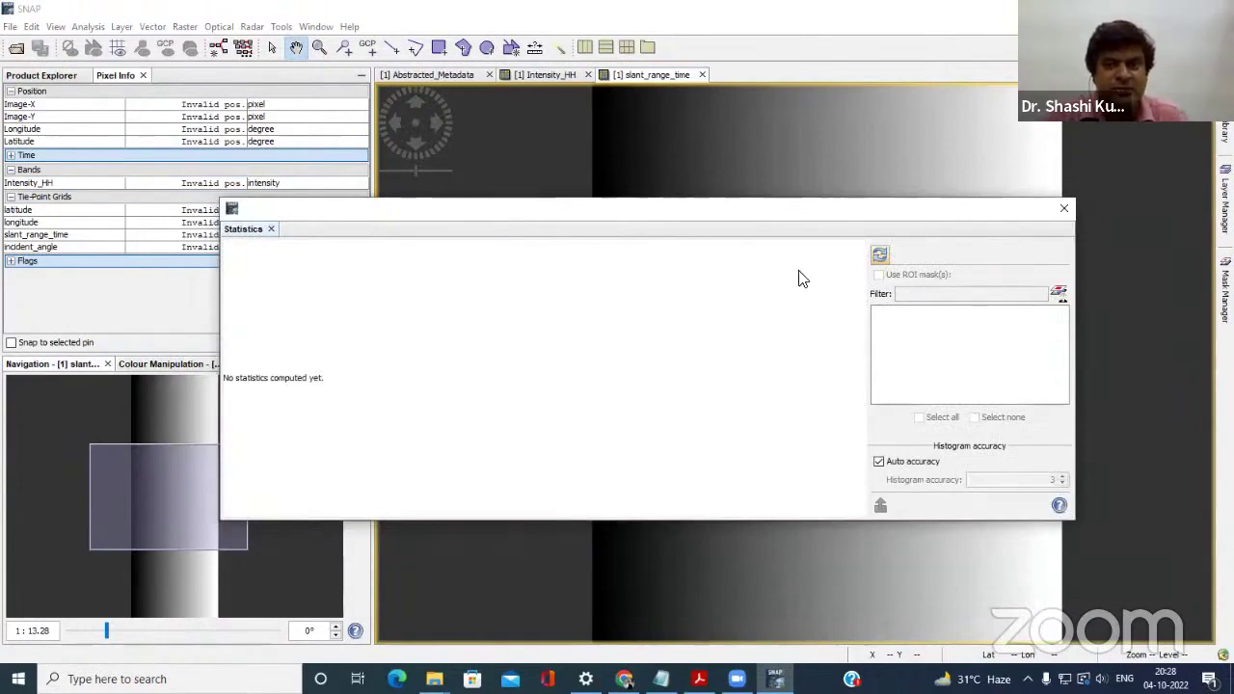
click(880, 256)
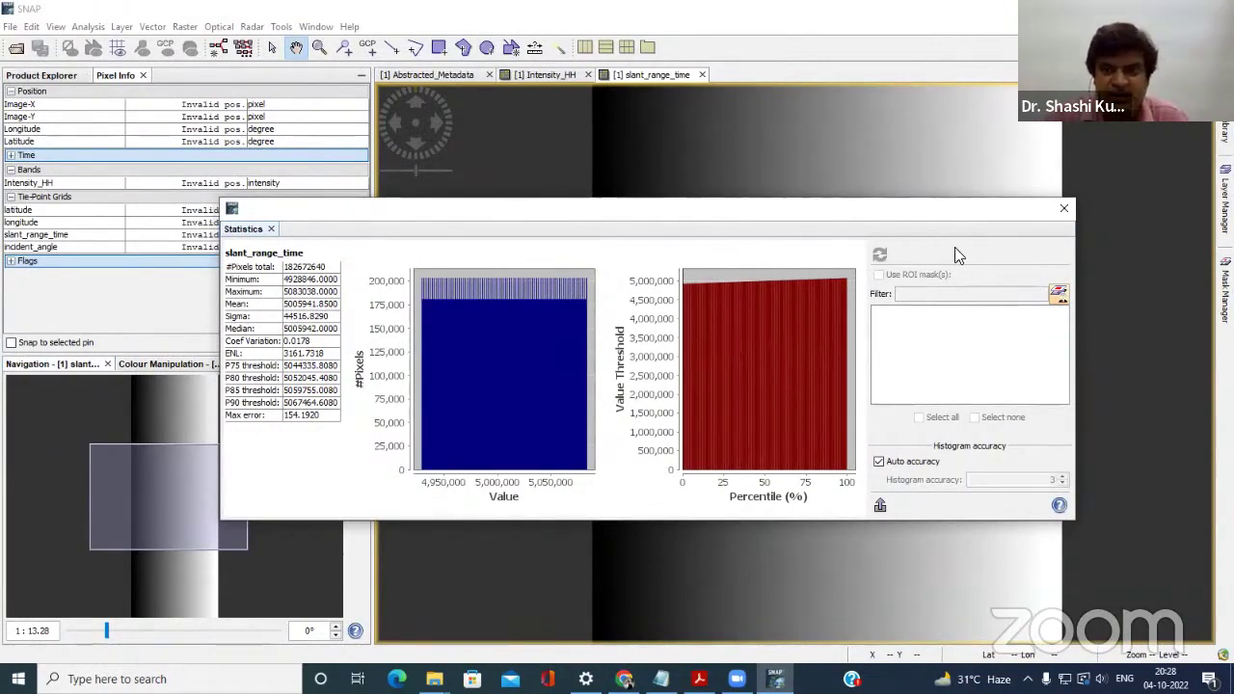
click(1063, 211)
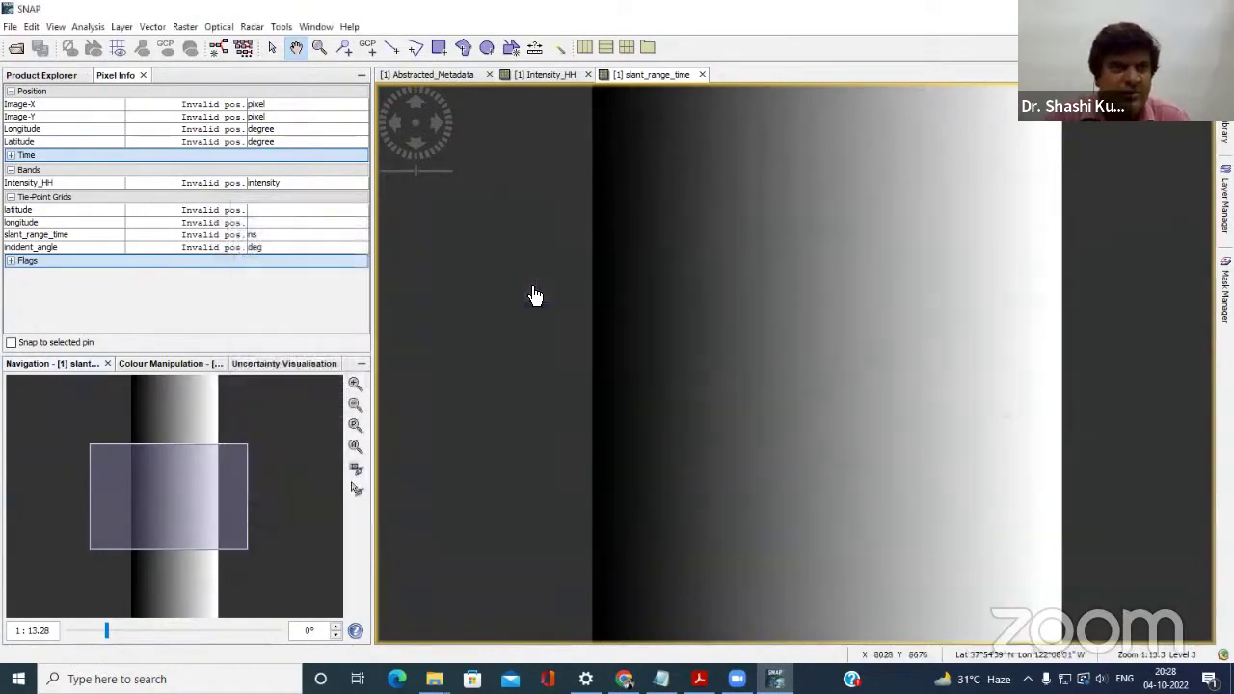
Return to the product tree and display the incident_angle tie-point grid for a closer look at its gradient.
click(56, 75)
double_click(92, 149)
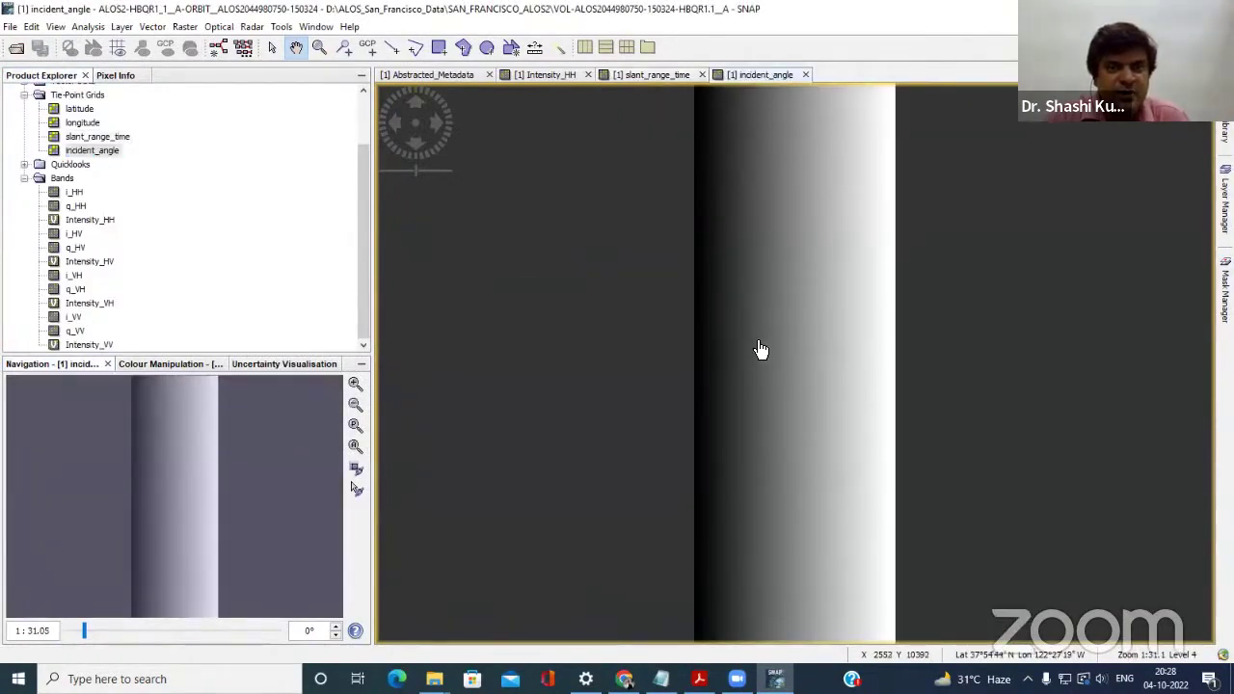
scroll(761, 348, up, 2)
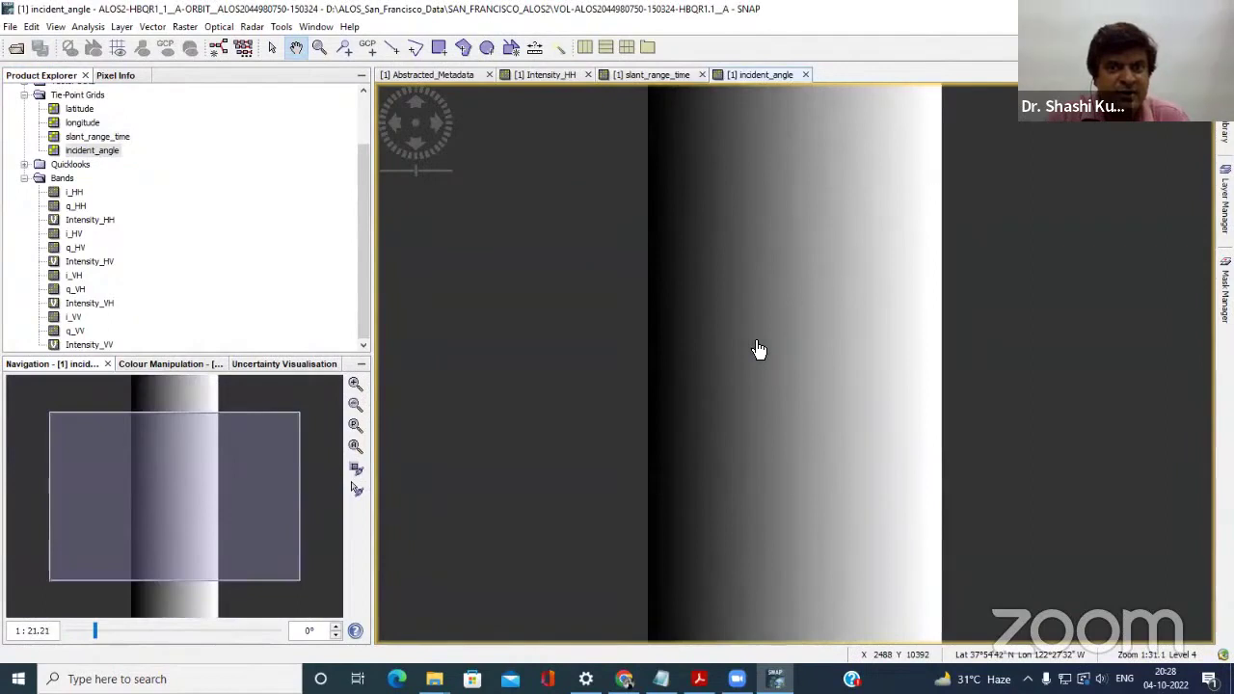
scroll(760, 349, up, 1)
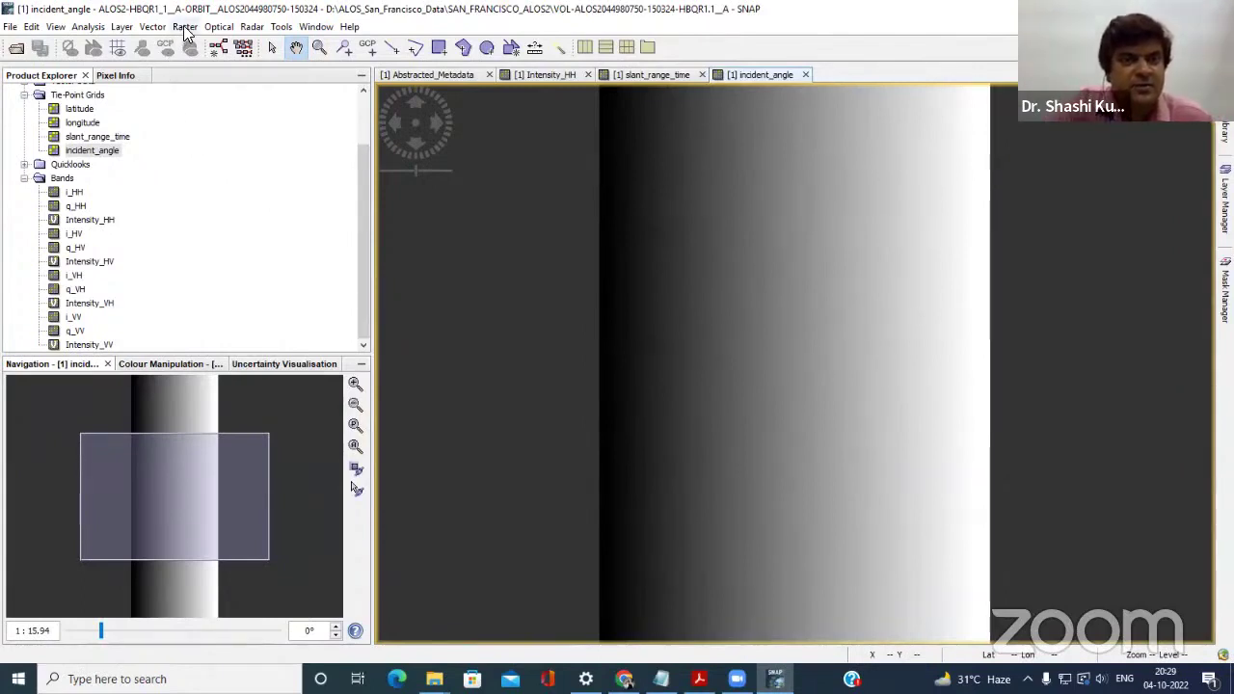
Compute the statistics of the incident_angle grid, review its range of angles, and close the statistics window.
click(86, 29)
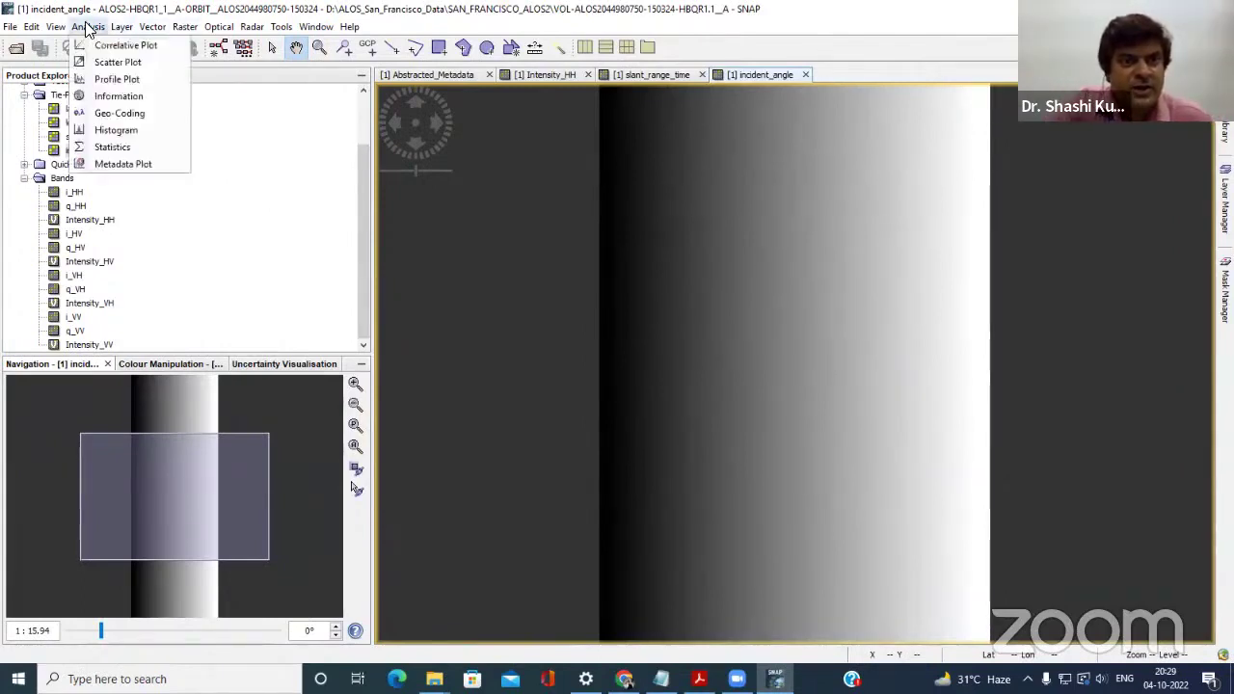
click(114, 147)
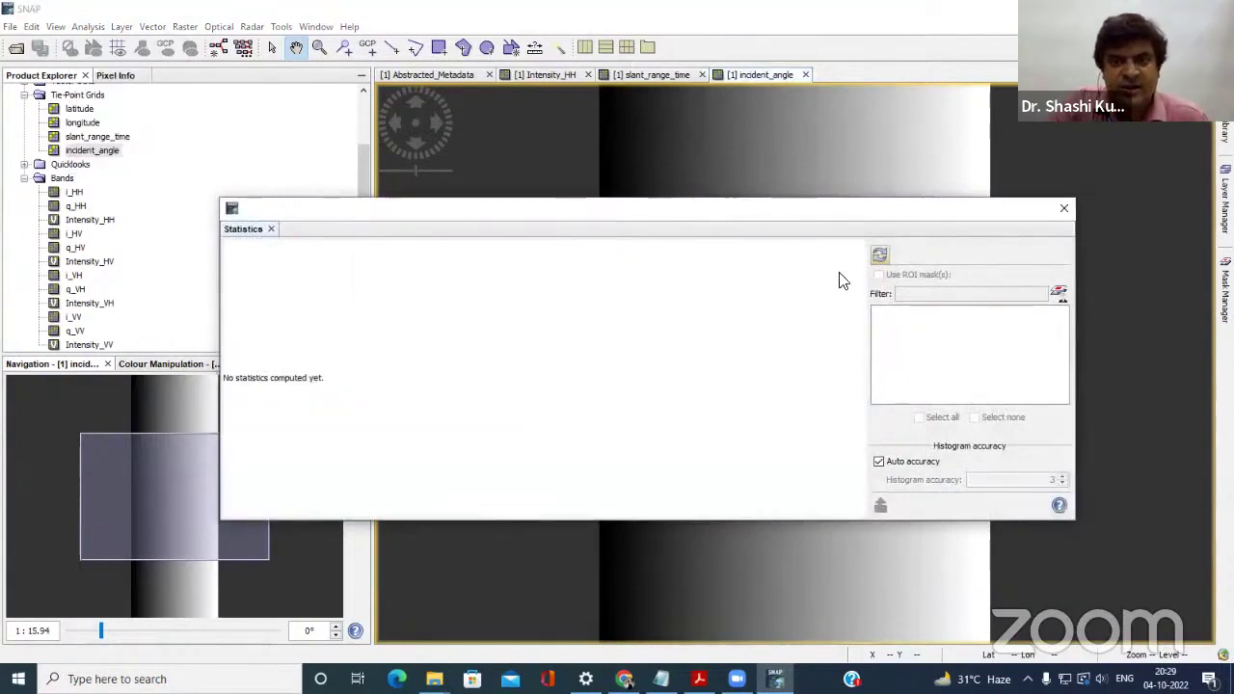
click(878, 256)
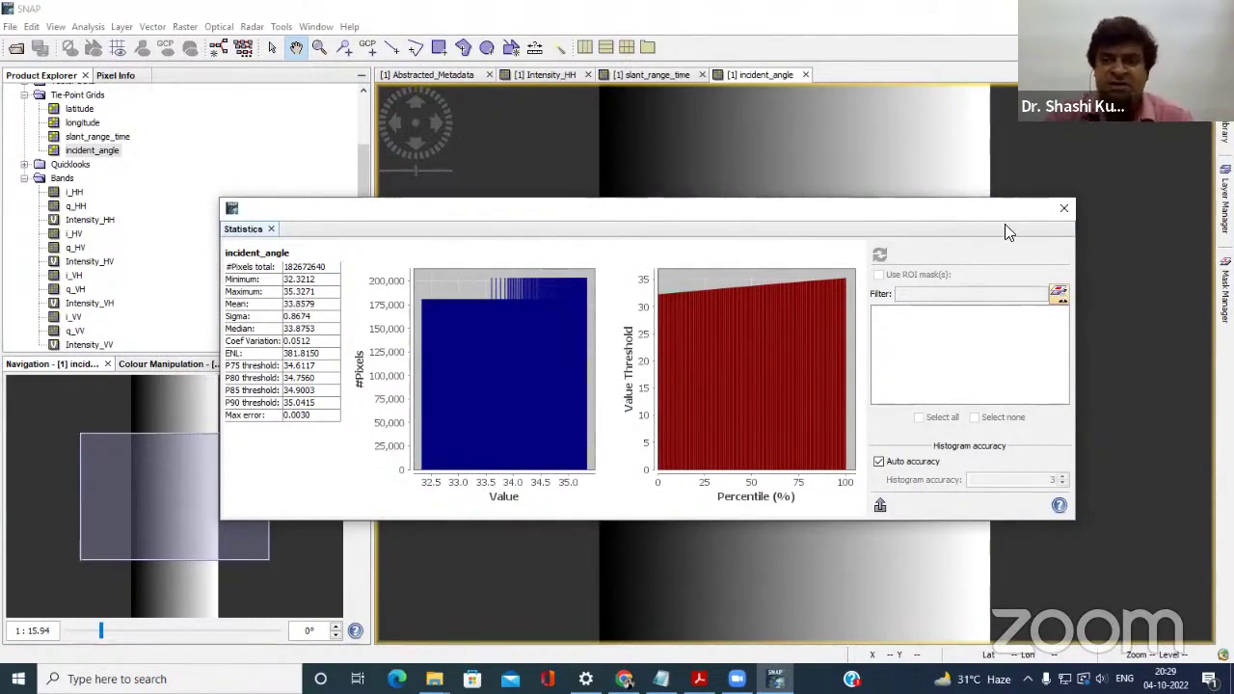
click(1063, 208)
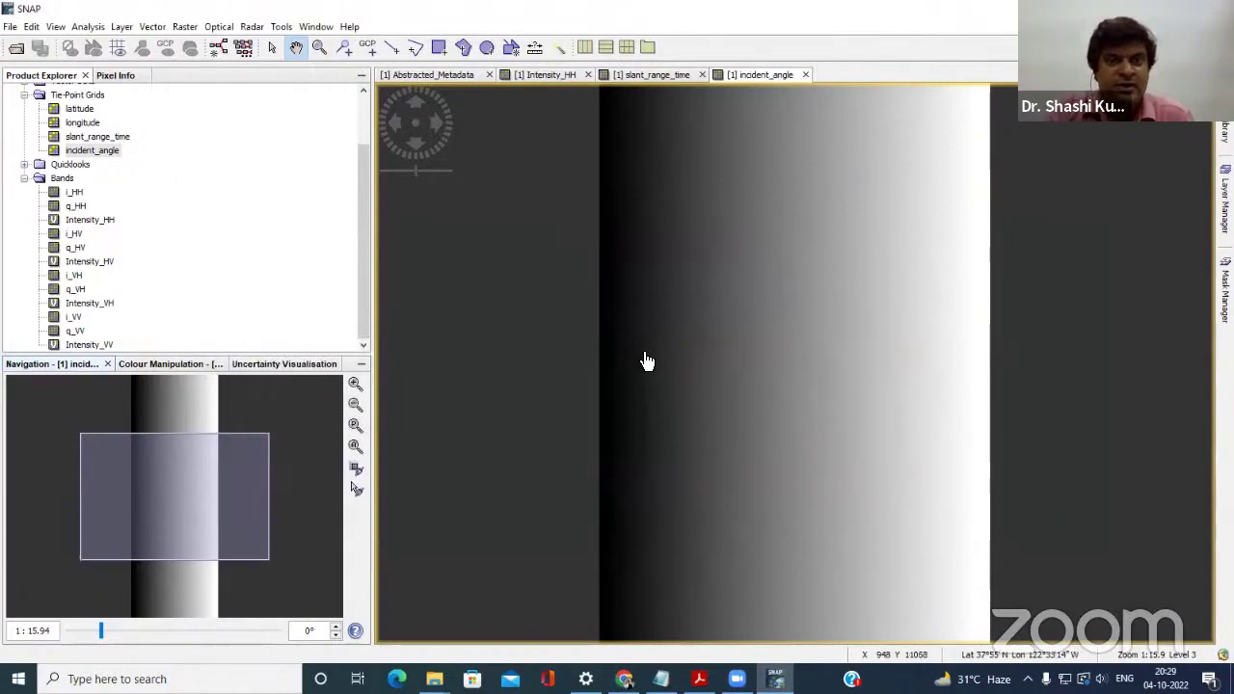
Close the incident_angle, slant_range_time and Abstracted_Metadata views, leaving only the Intensity_HH view open.
scroll(647, 362, down, 1)
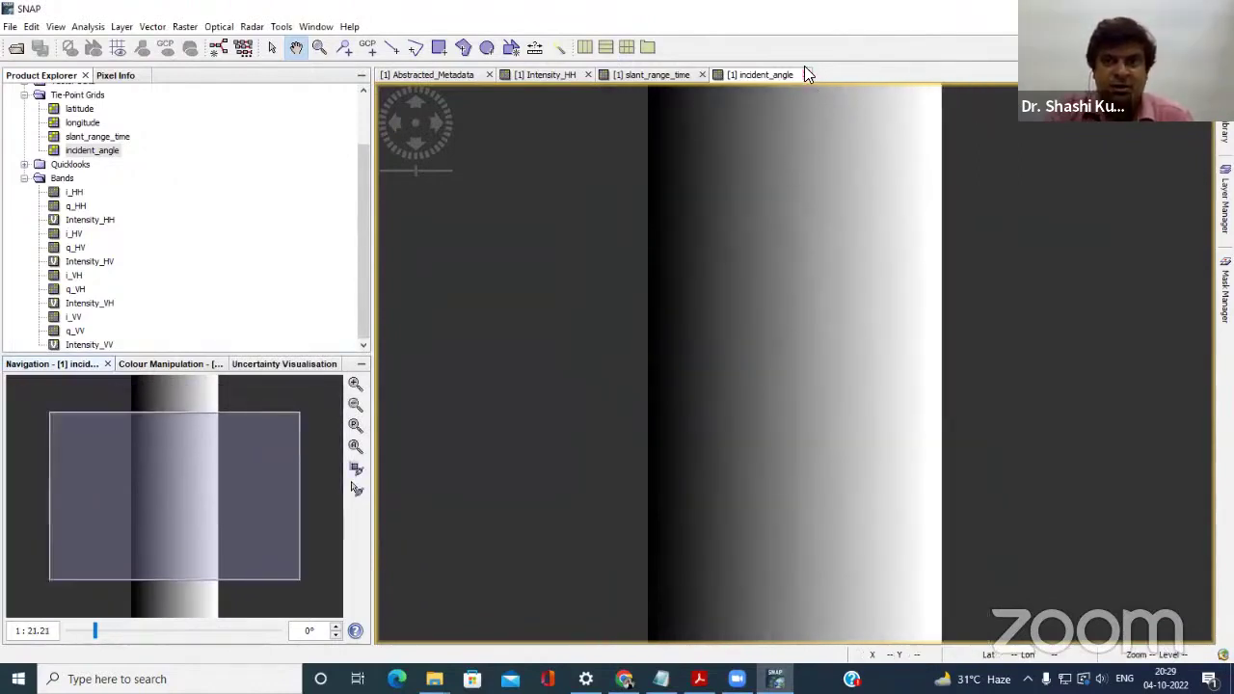
click(805, 74)
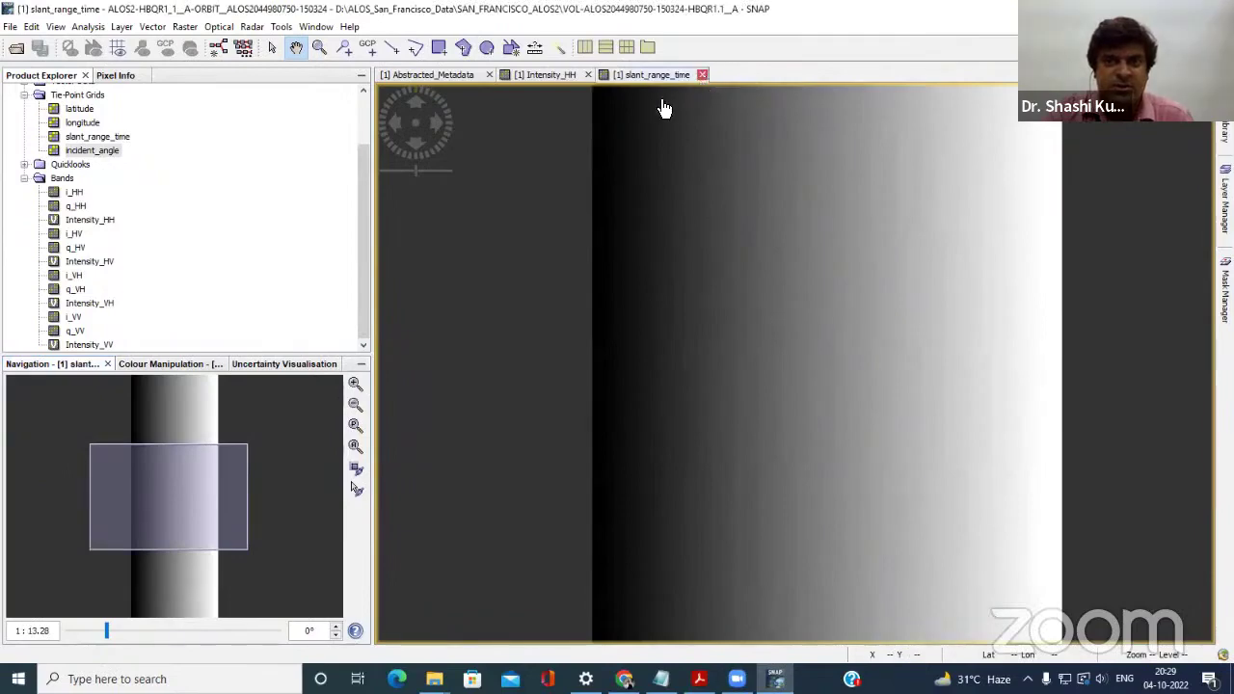
click(701, 75)
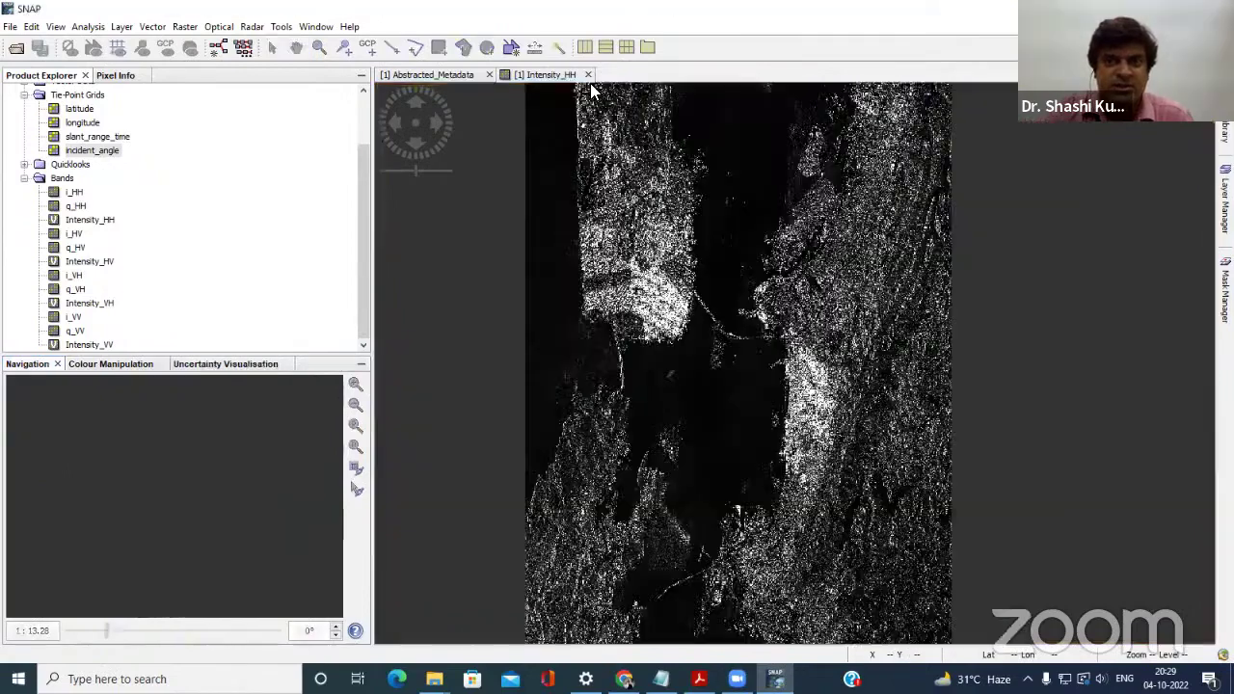
click(488, 75)
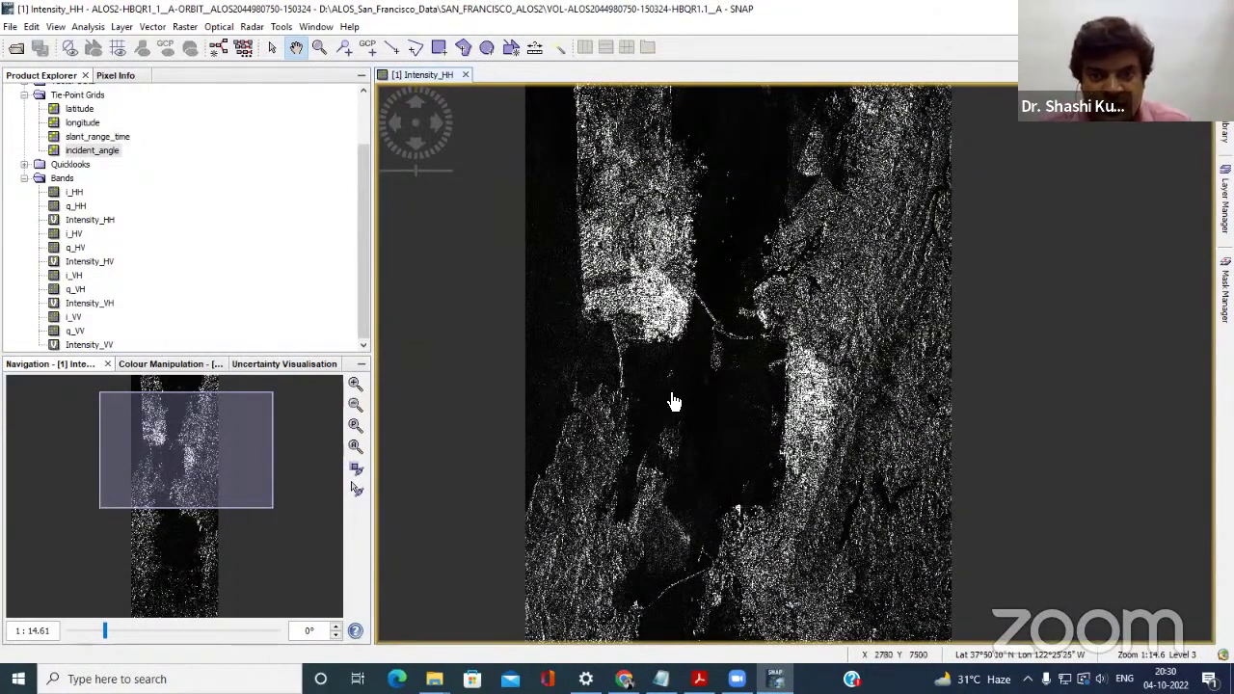
Inspect the Intensity_HH image again, comparing the whole scene with the coastline and bridges around the bay.
scroll(688, 435, up, 1)
scroll(684, 405, down, 1)
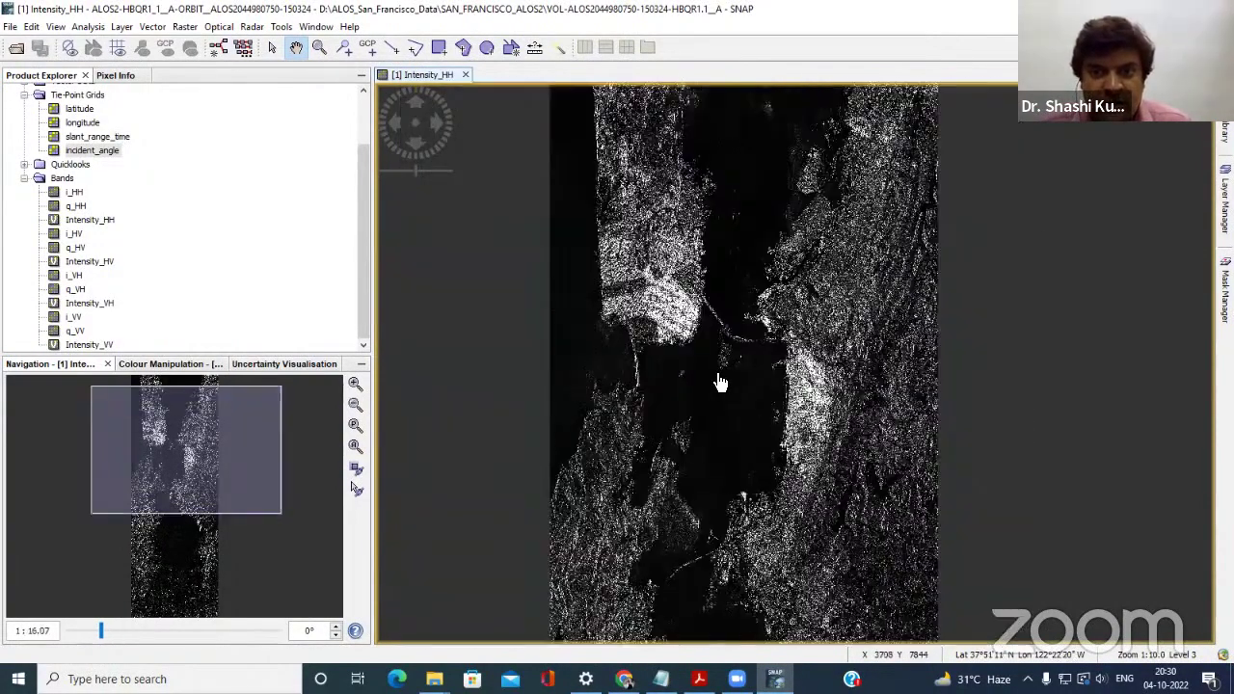
scroll(684, 381, up, 2)
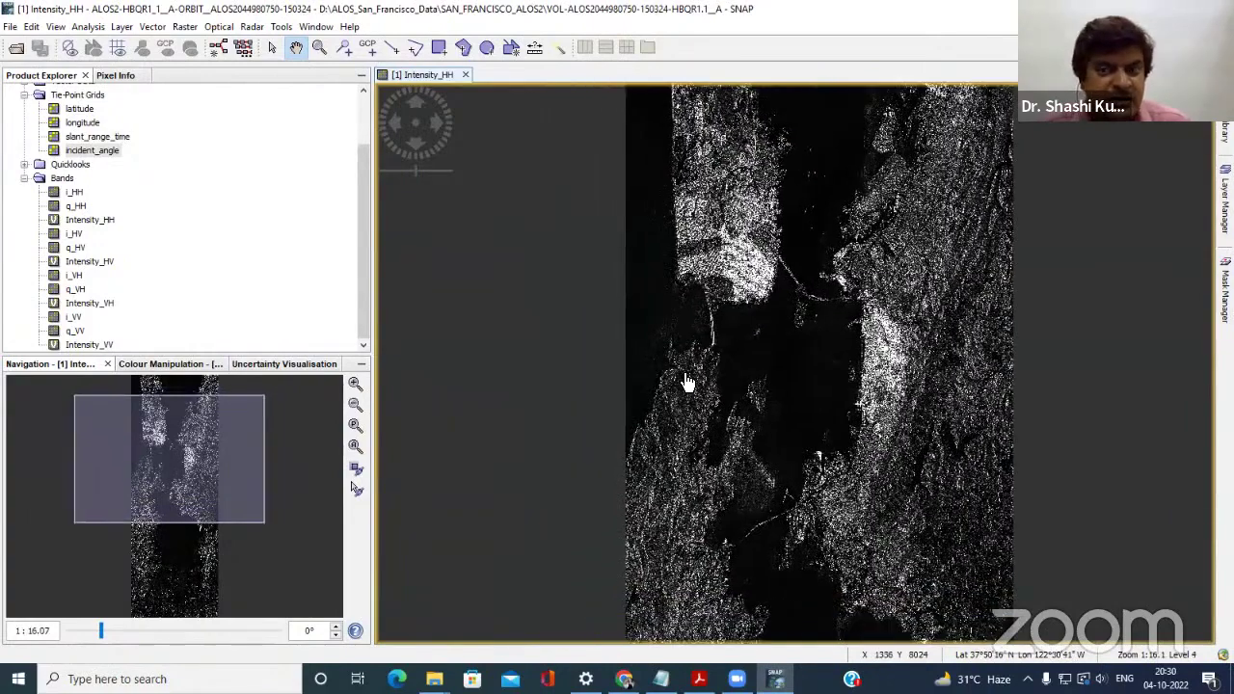
scroll(637, 359, down, 3)
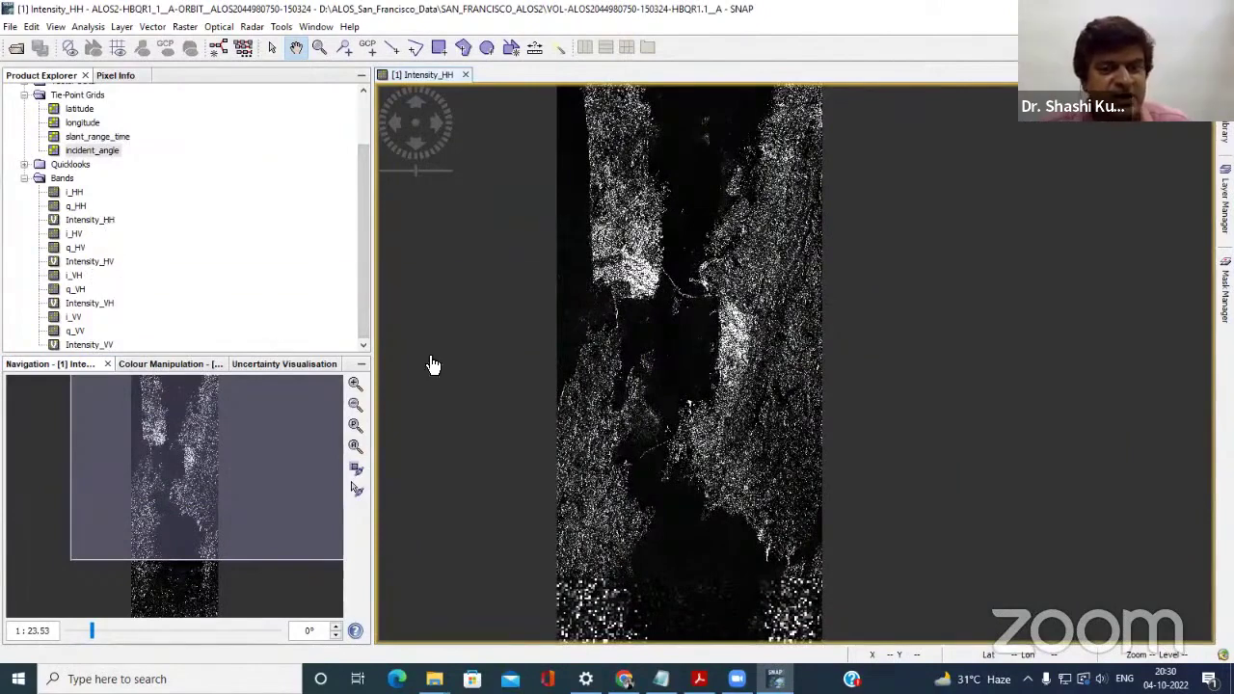
drag(690, 395, 701, 416)
scroll(701, 416, up, 4)
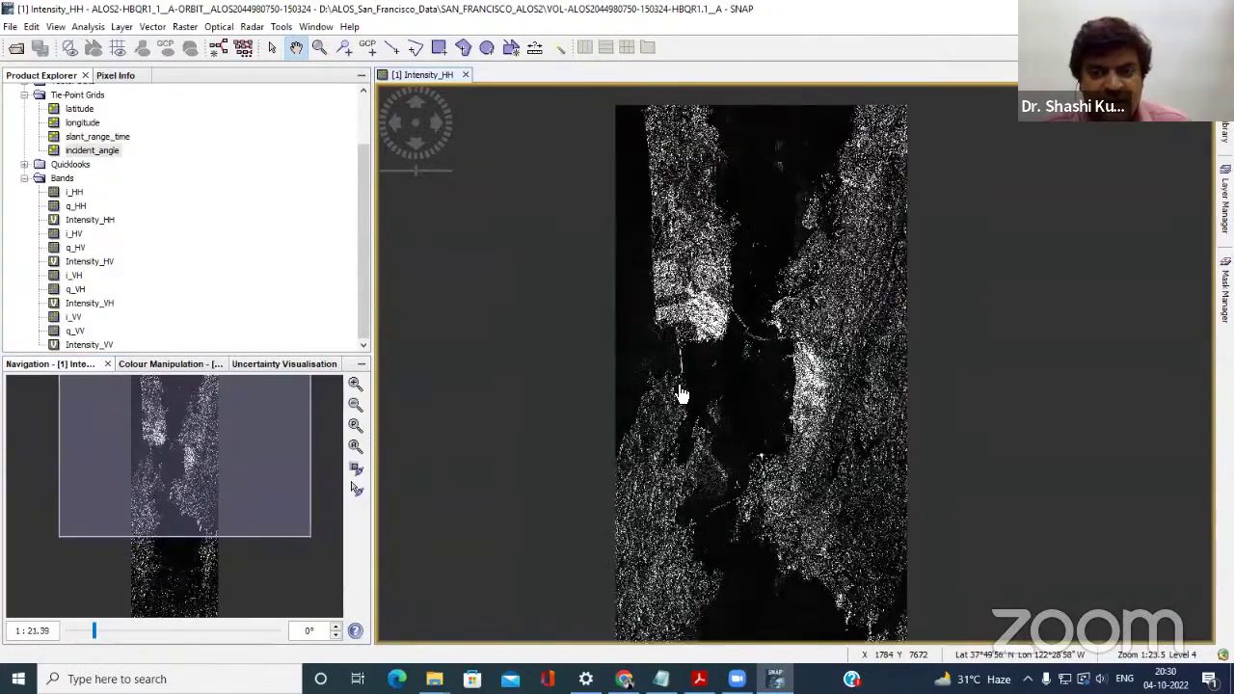
scroll(681, 394, up, 3)
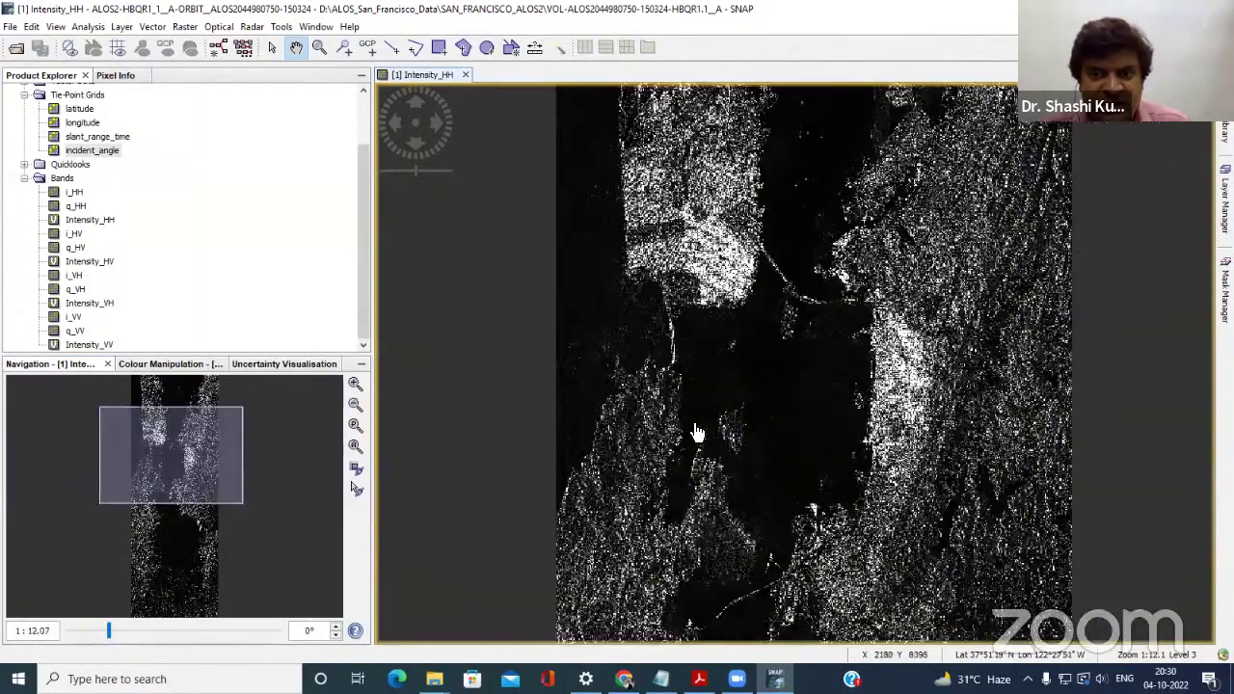
Read the pixel position, intensity and tie-point values over the San Francisco waterfront in Intensity_HH, and return to the product tree.
scroll(693, 433, down, 3)
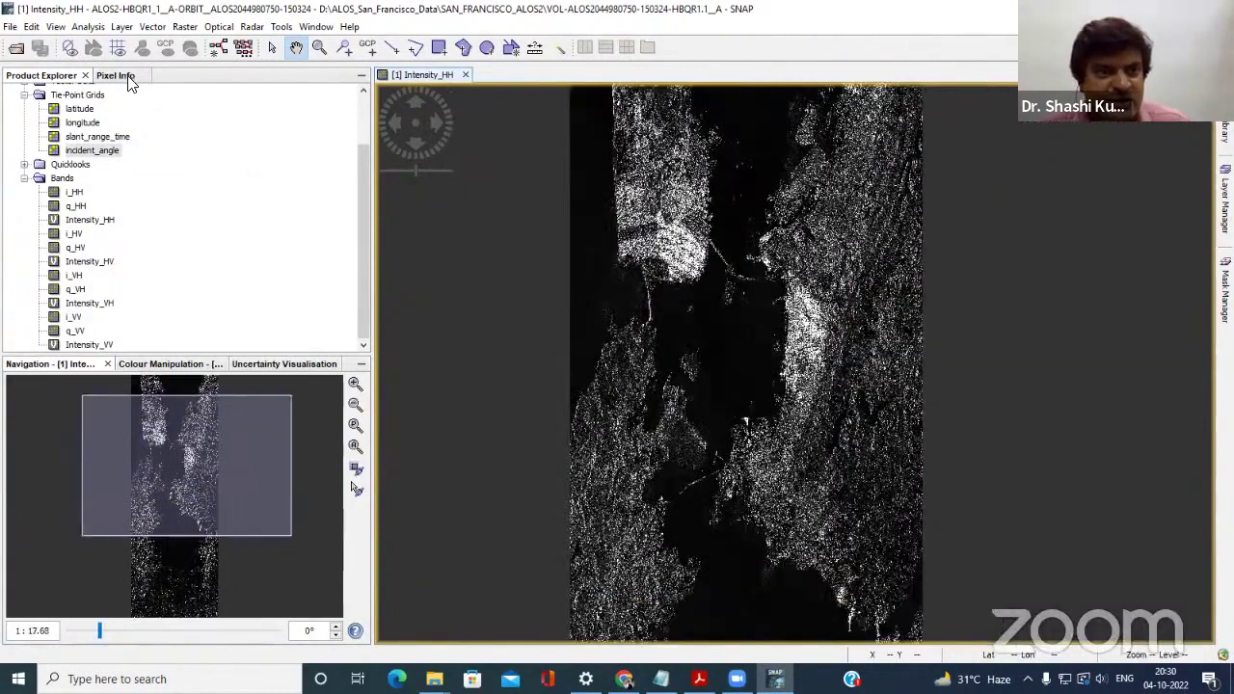
click(121, 75)
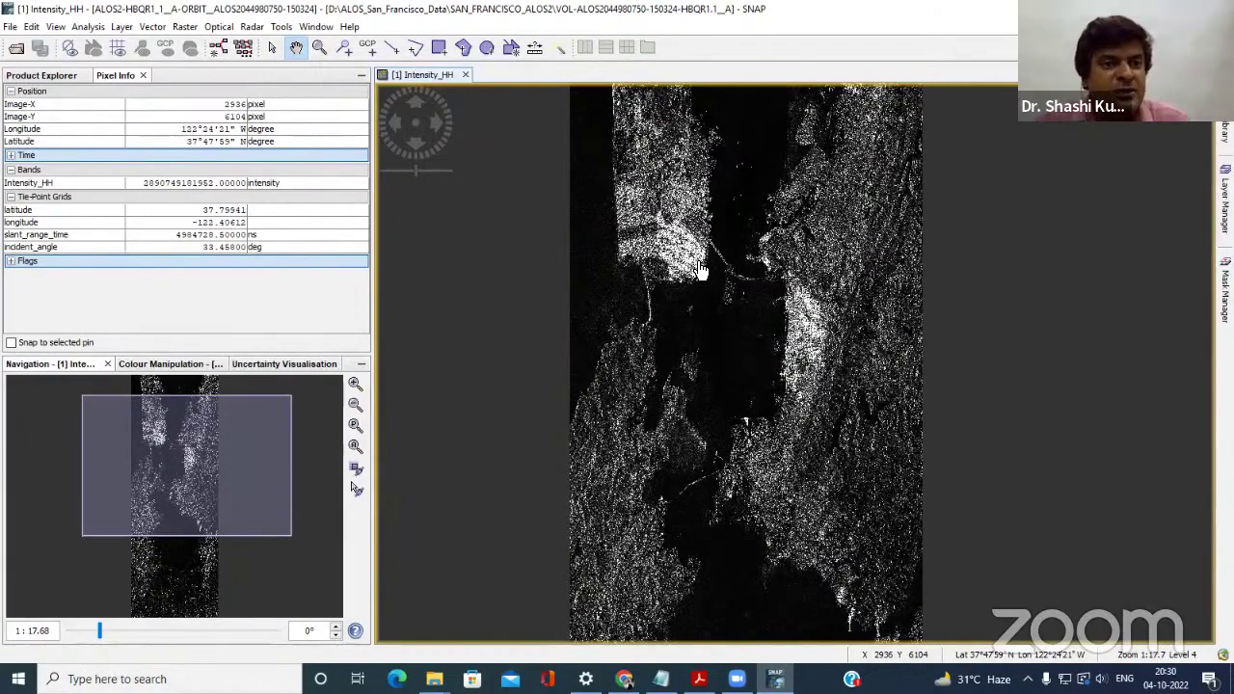
click(56, 75)
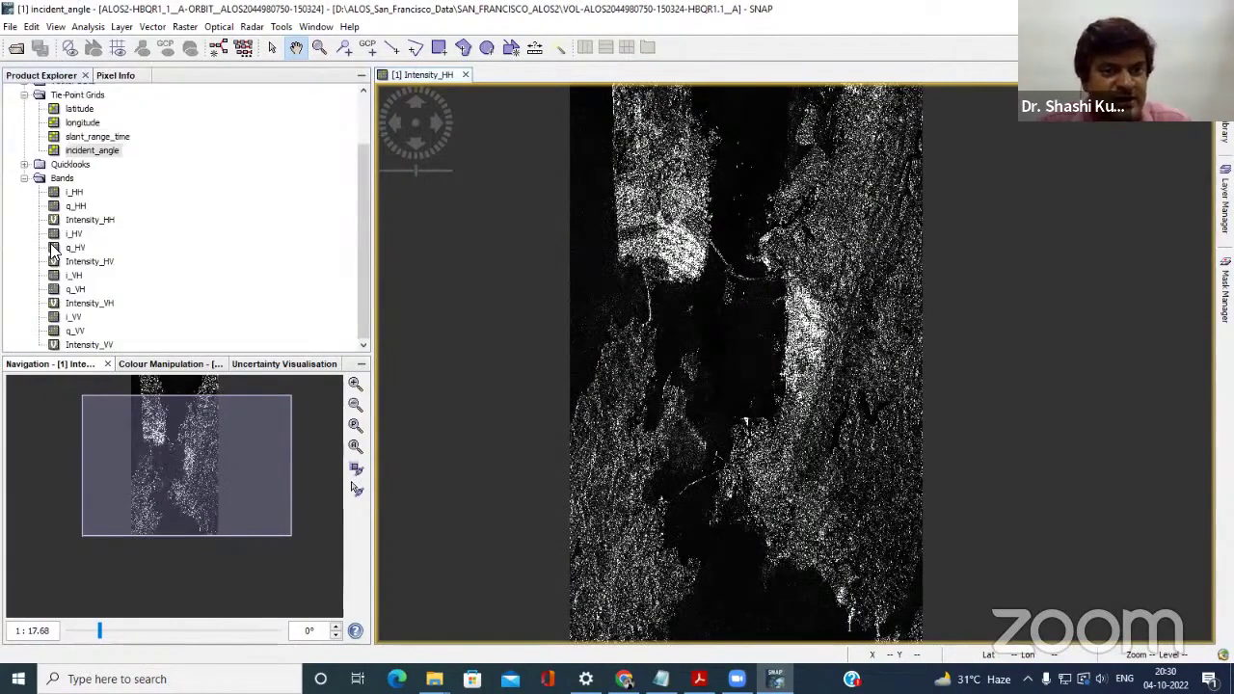
Display the real i_HH and imaginary q_HH bands, and bring the i_HH view back to the front.
double_click(76, 194)
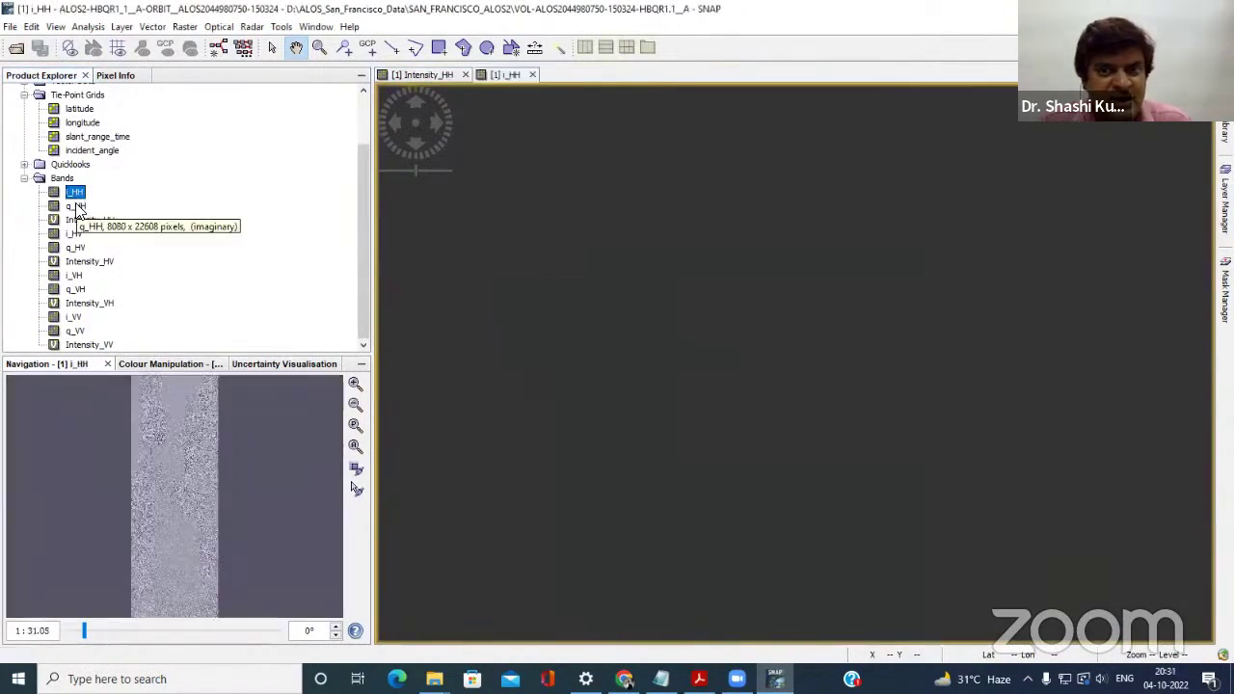
double_click(77, 207)
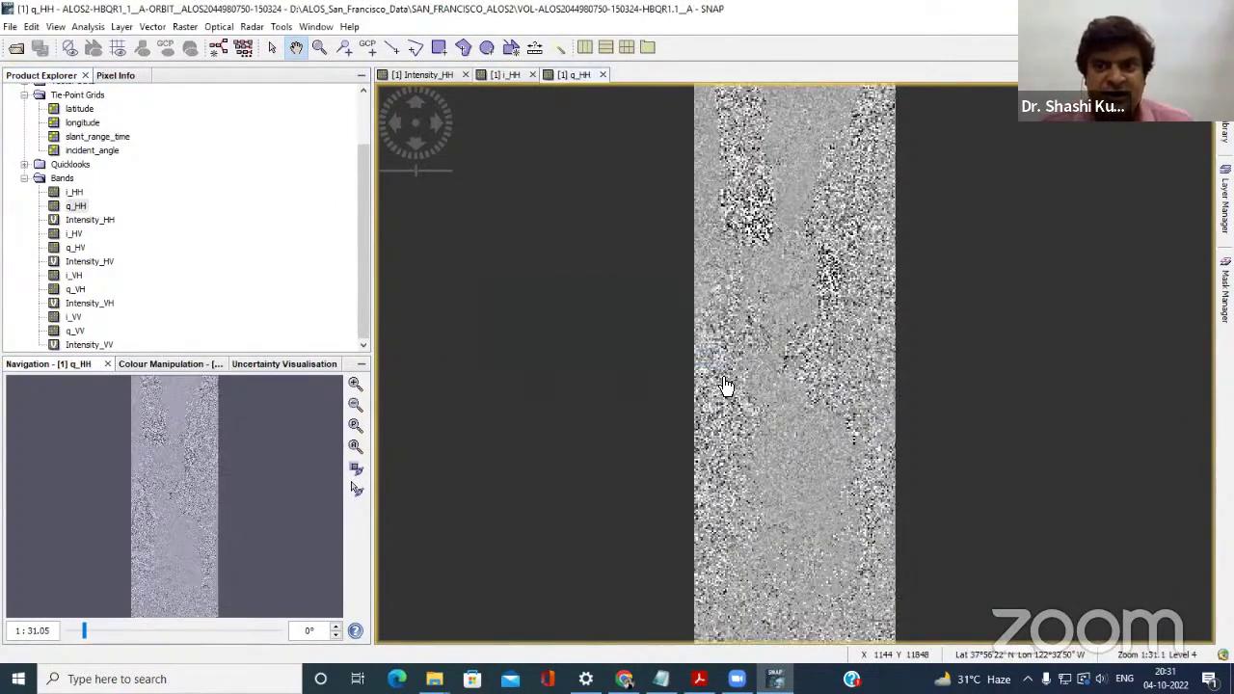
click(508, 75)
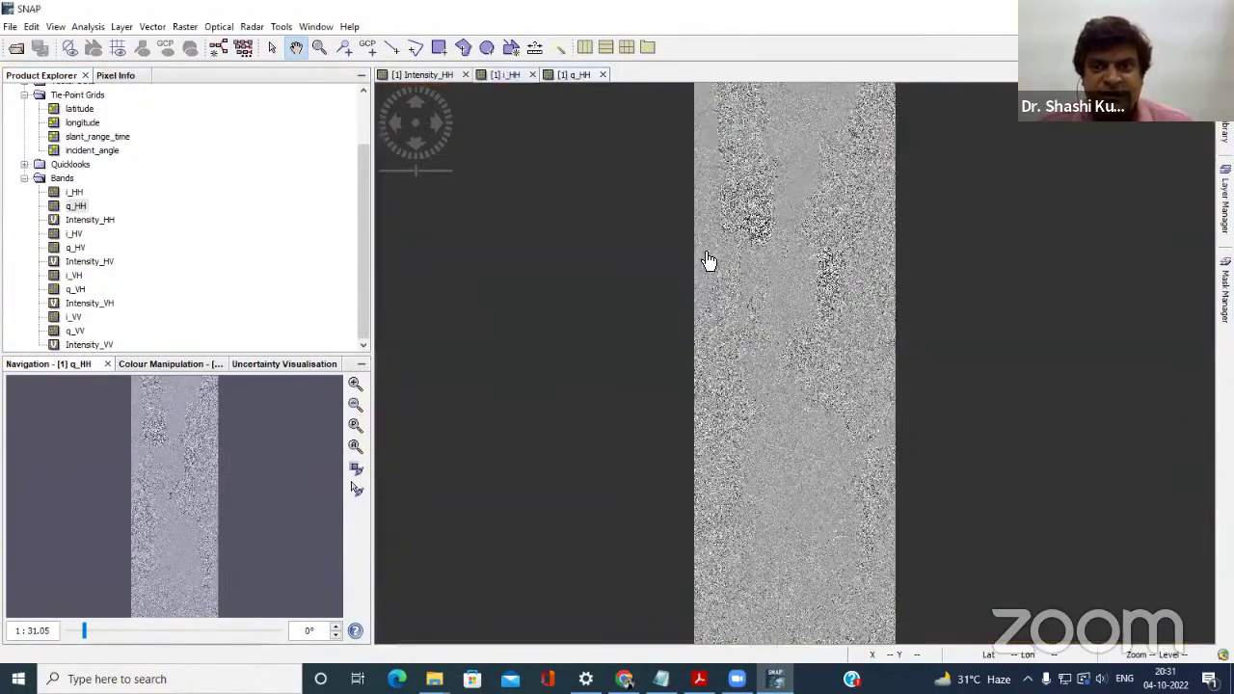
Examine the i_HH image at several scales, comparing the speckle over the city, the bay water and the bridges.
scroll(730, 334, up, 2)
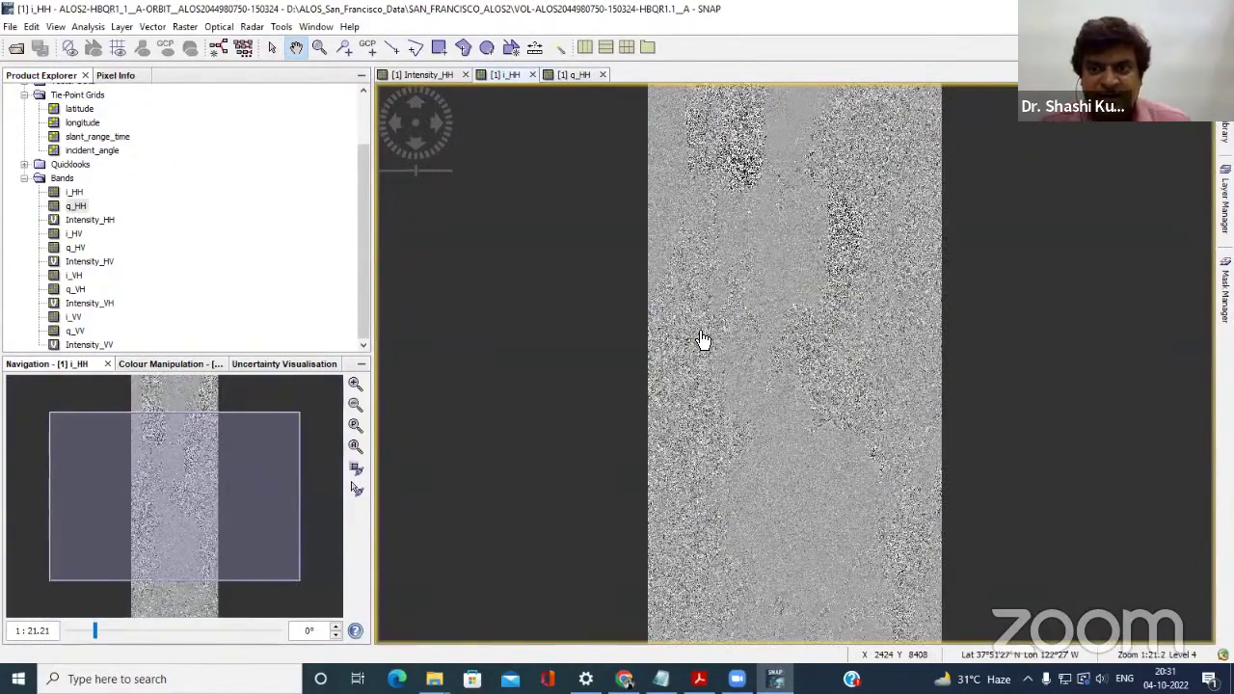
scroll(692, 344, up, 5)
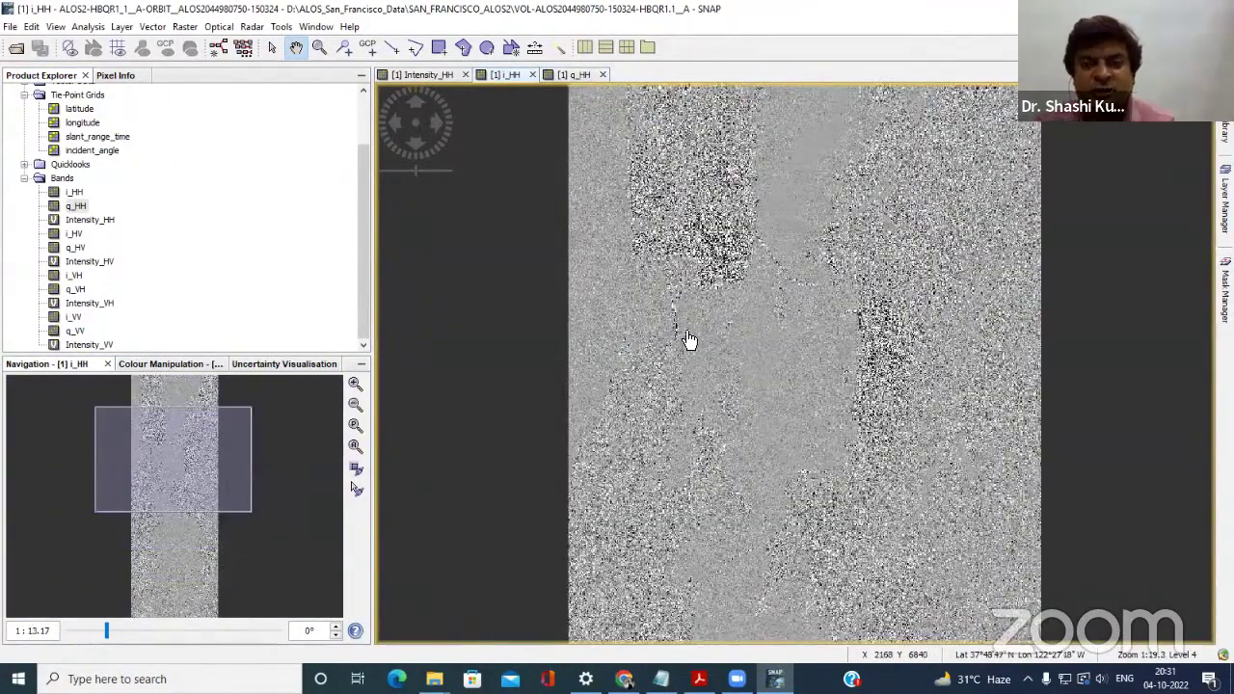
scroll(688, 344, down, 4)
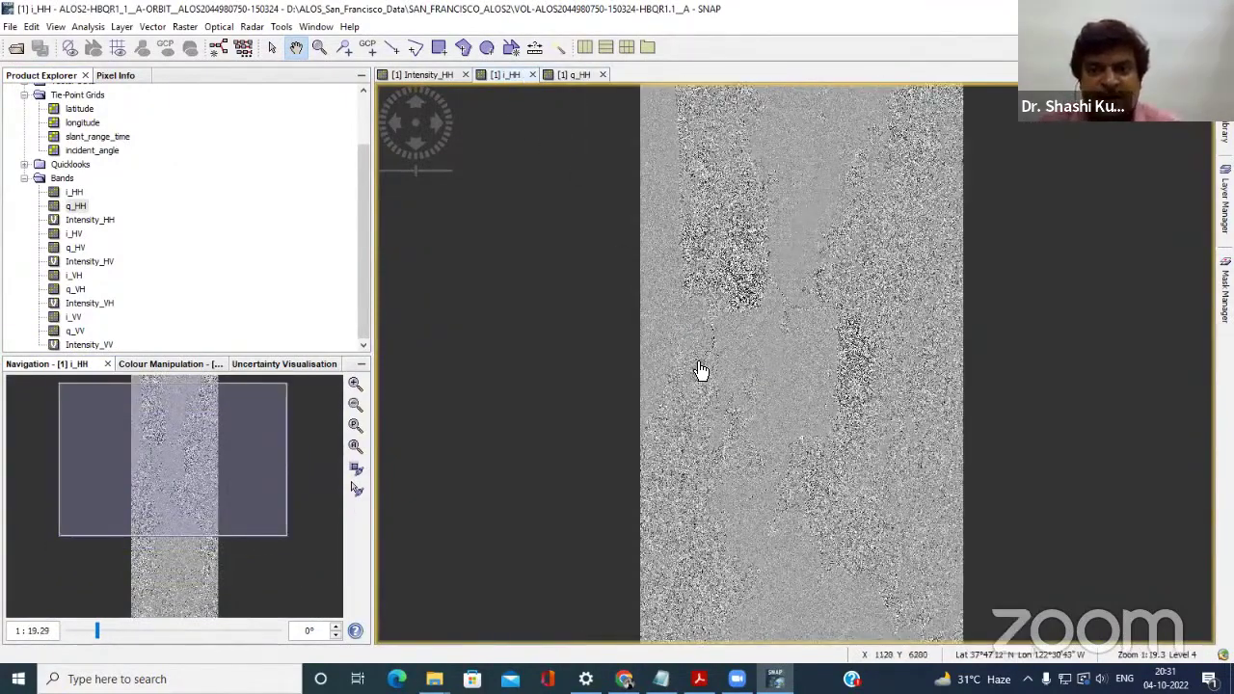
scroll(628, 324, up, 1)
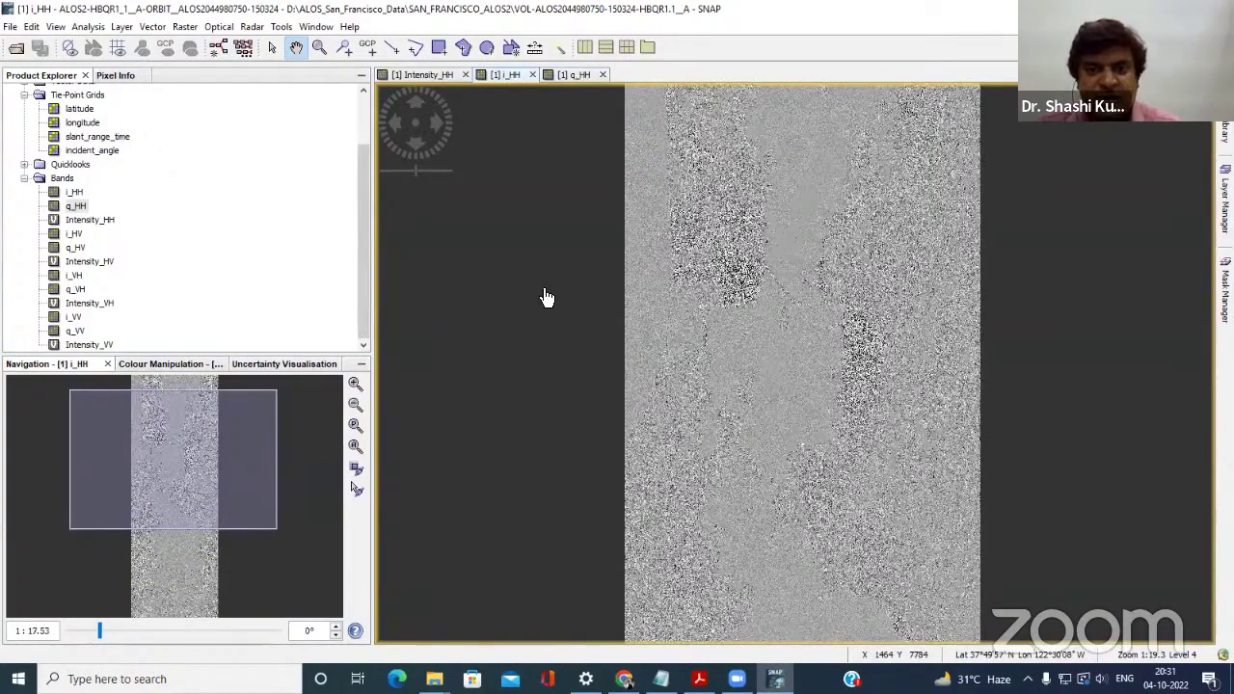
scroll(716, 355, up, 3)
scroll(716, 356, up, 2)
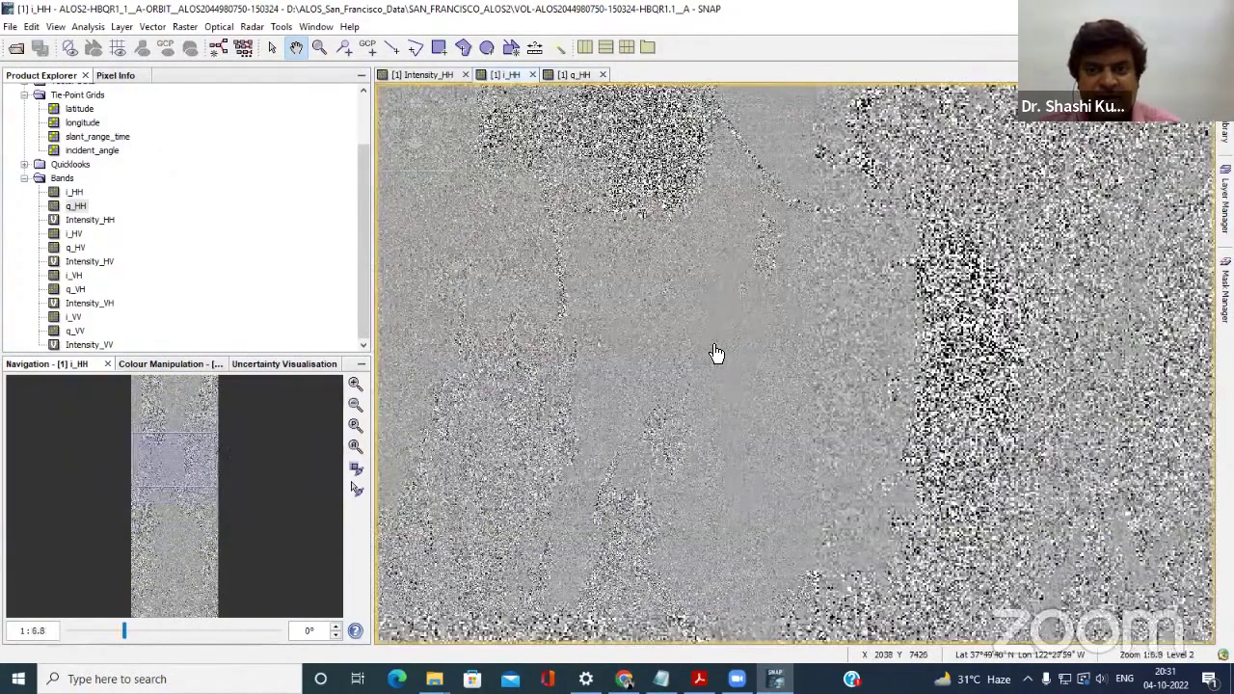
scroll(784, 336, up, 1)
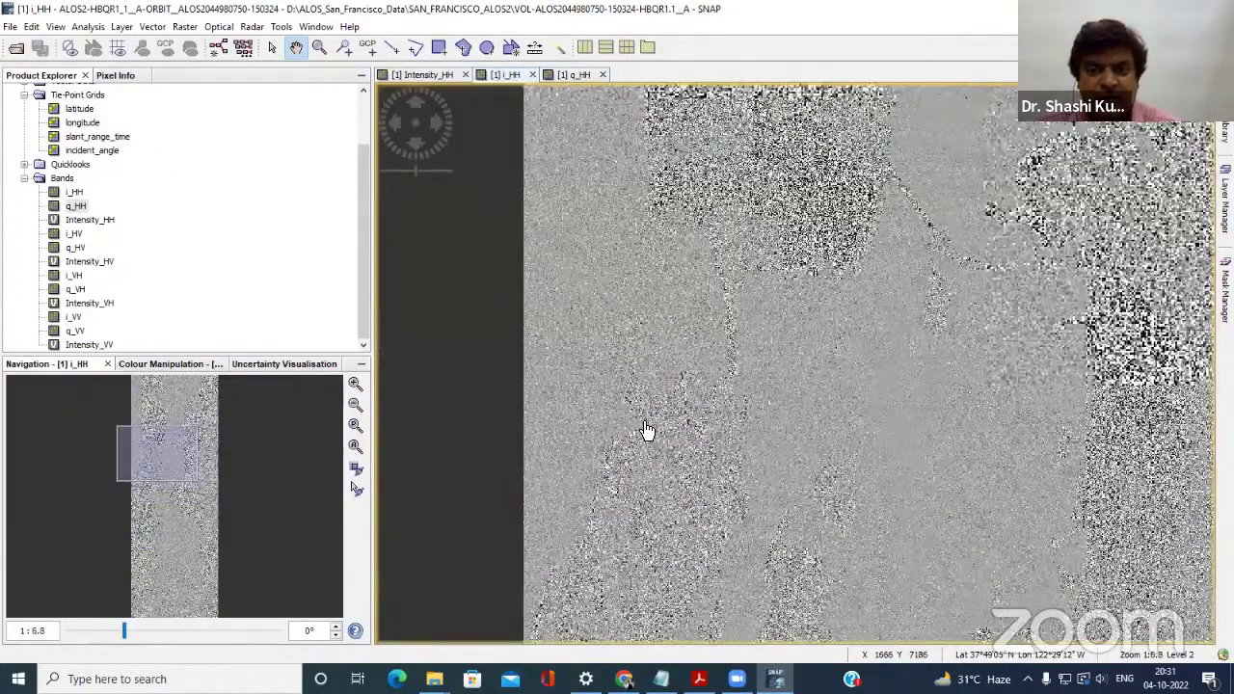
scroll(647, 430, down, 1)
scroll(686, 435, down, 1)
scroll(705, 423, down, 1)
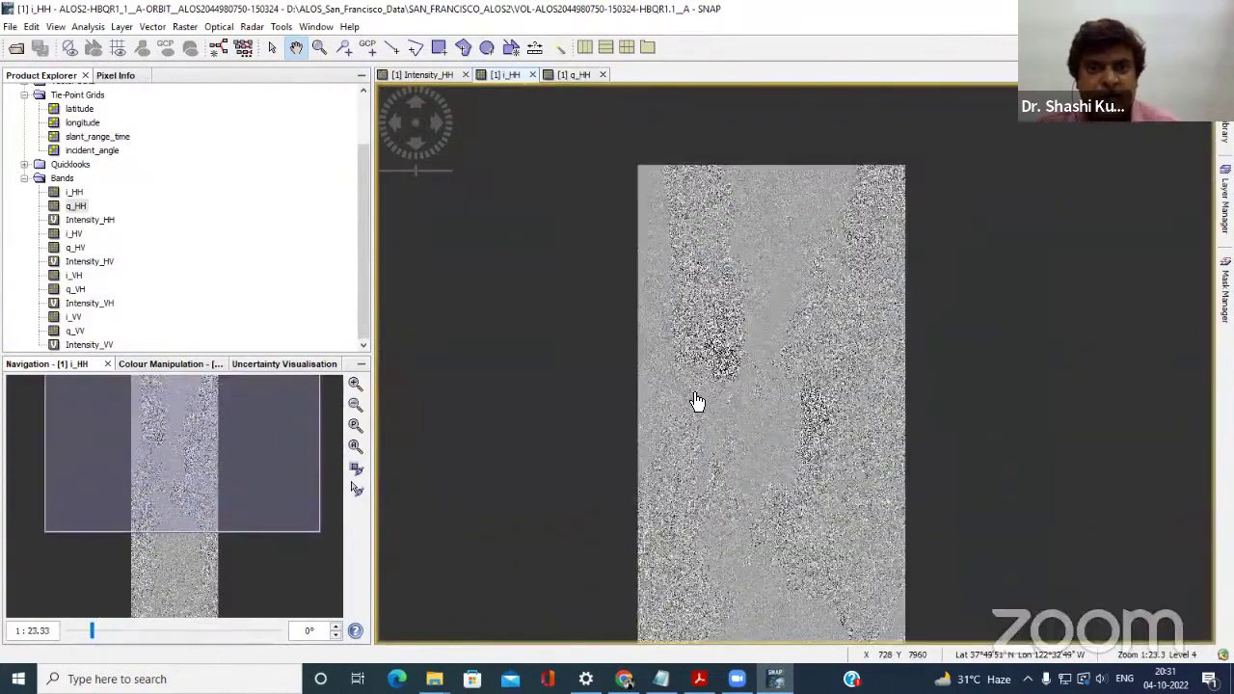
scroll(675, 393, up, 1)
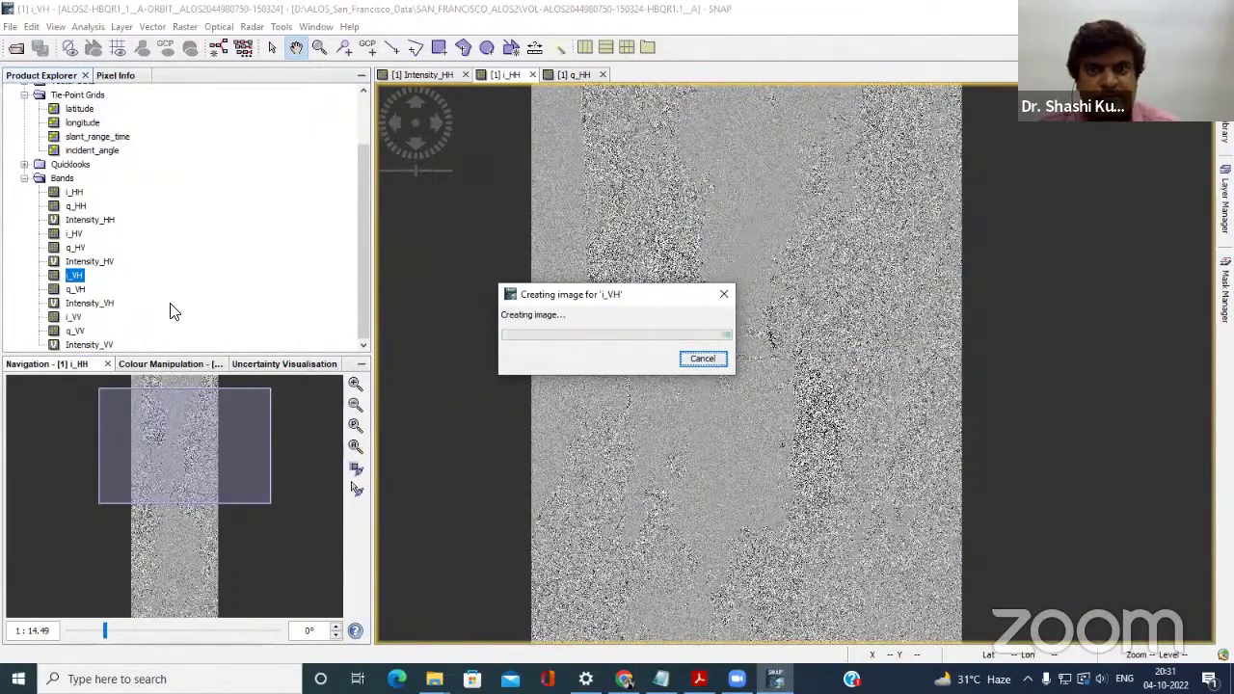
Compare the open q_HH, i_HH and Intensity_HH views with one another while the i_VH image is being created.
click(576, 74)
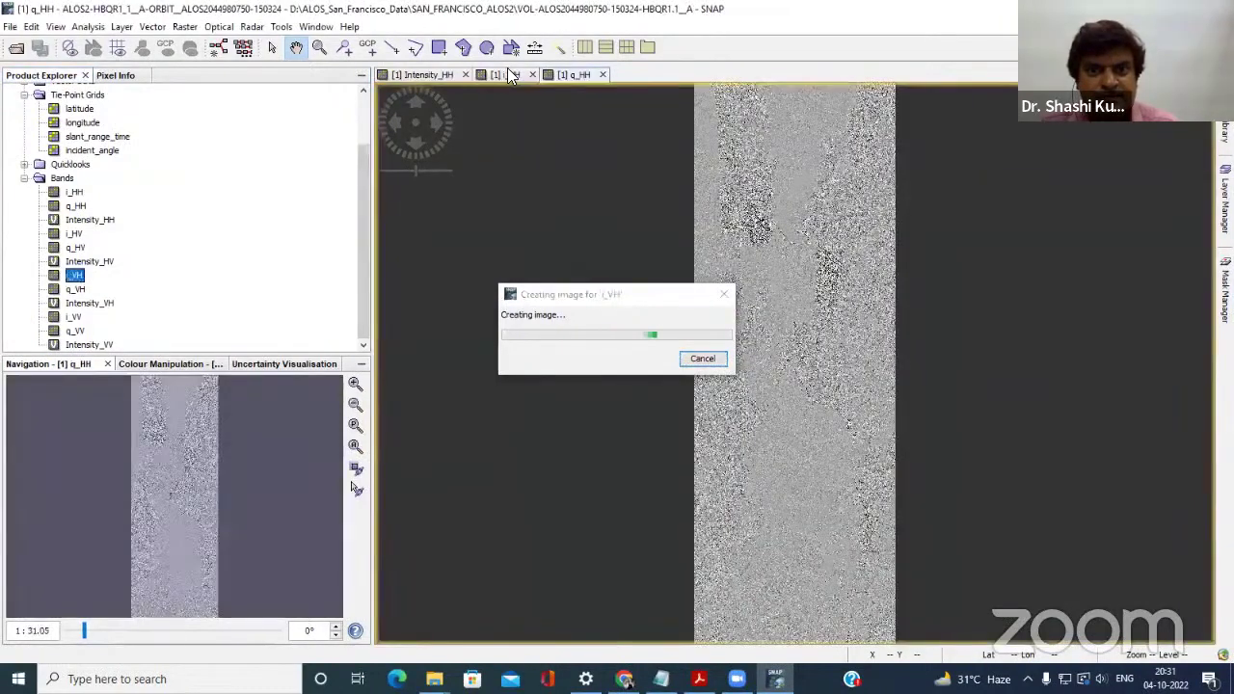
click(509, 75)
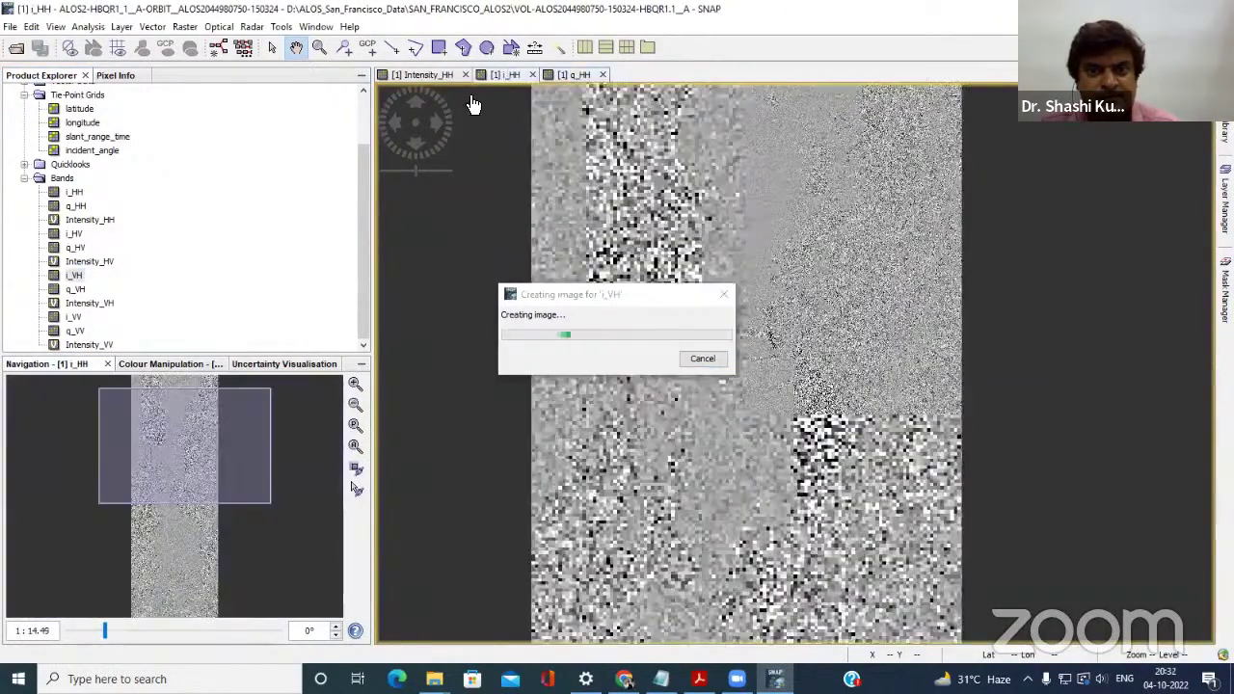
click(426, 75)
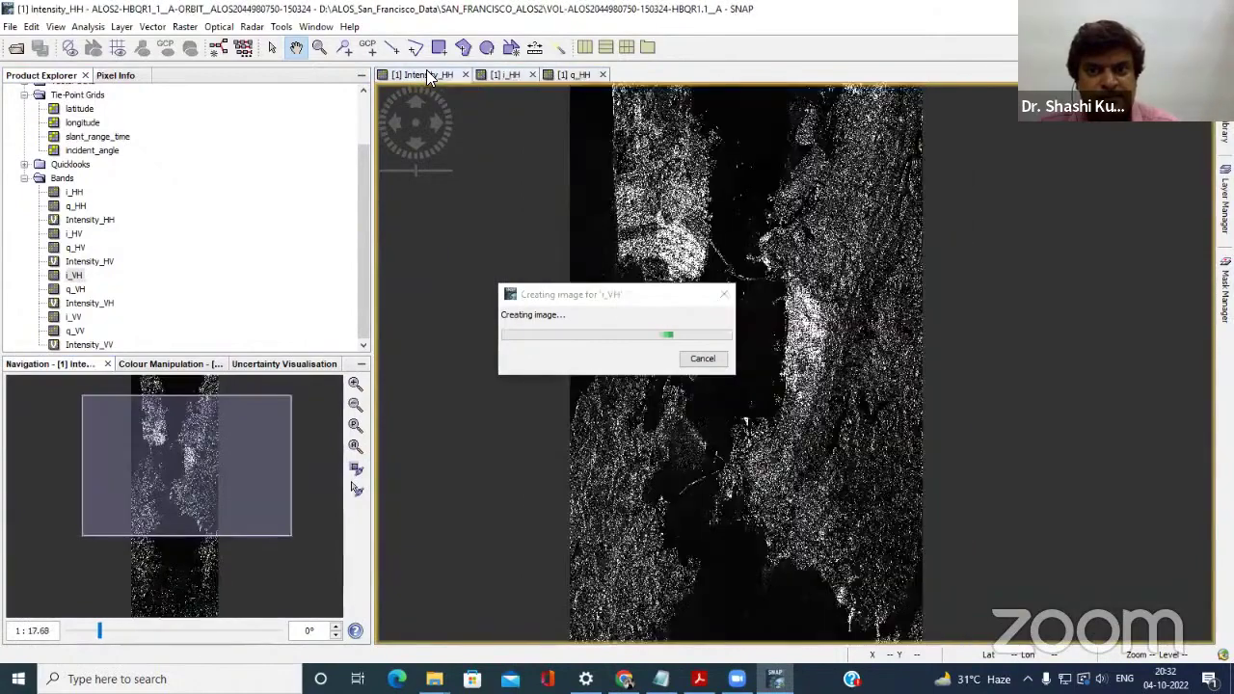
click(509, 75)
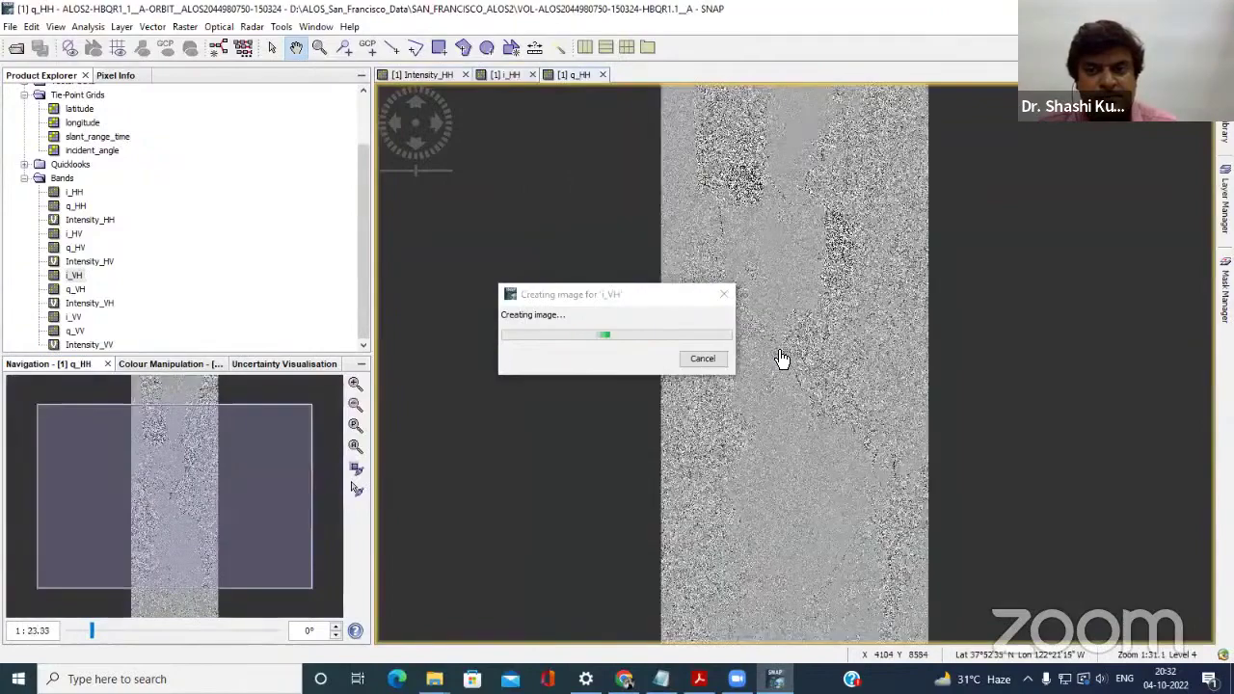
Examine the q_HH image at several scales, covering the bay shoreline and the urban area in its upper part.
scroll(781, 361, up, 1)
scroll(779, 361, up, 1)
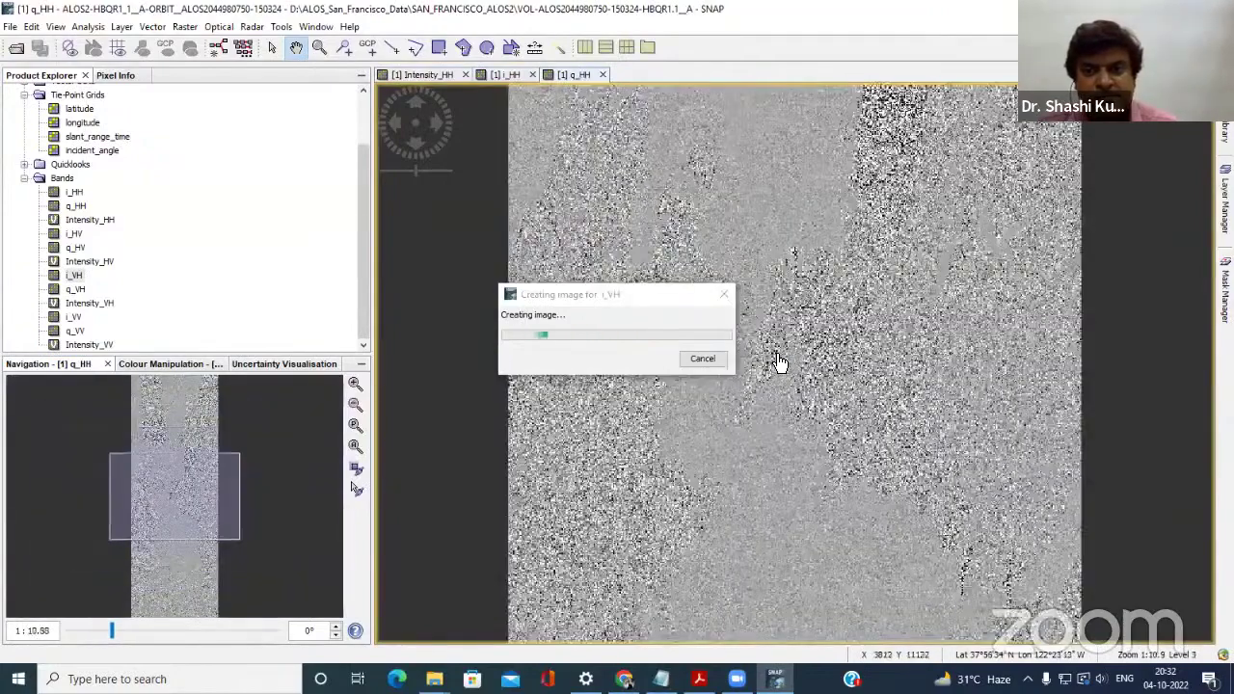
scroll(780, 361, up, 1)
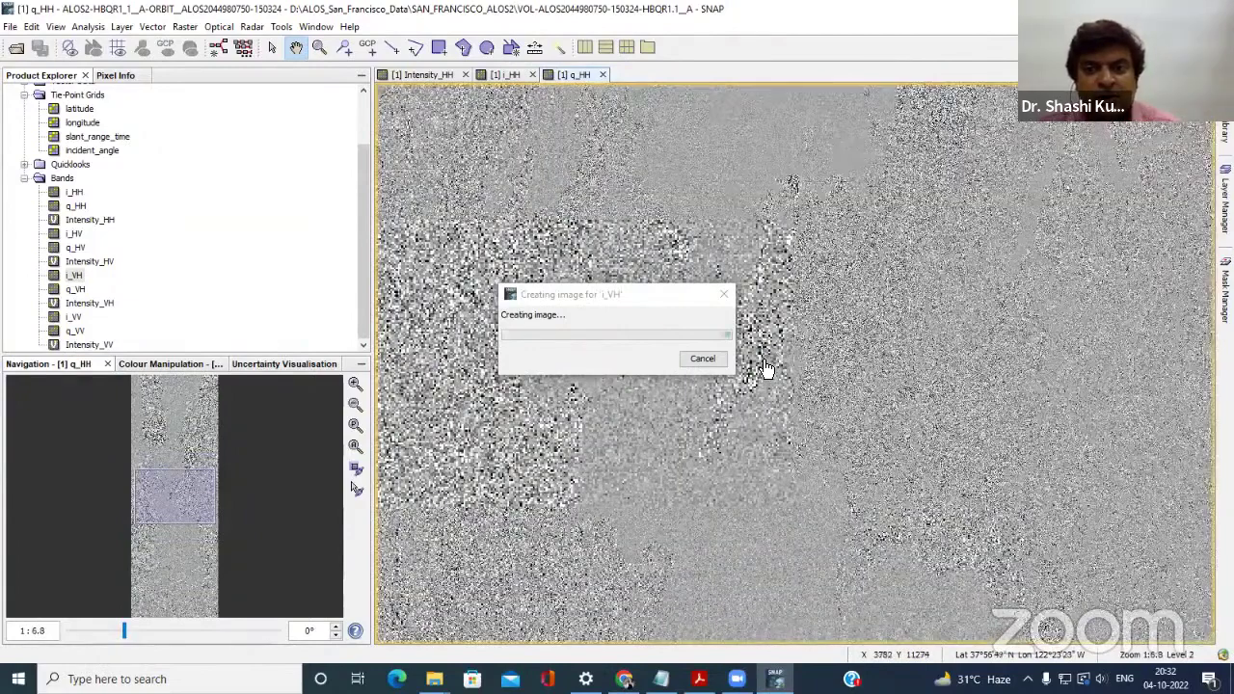
scroll(778, 421, down, 1)
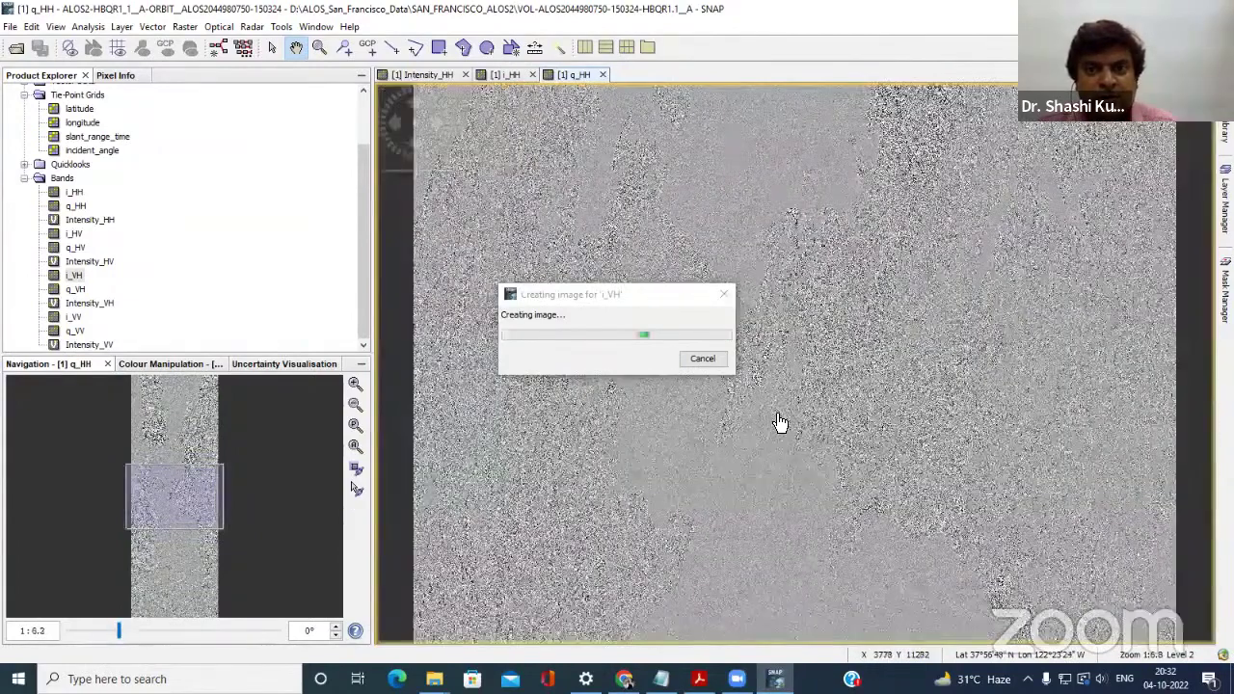
scroll(818, 441, down, 1)
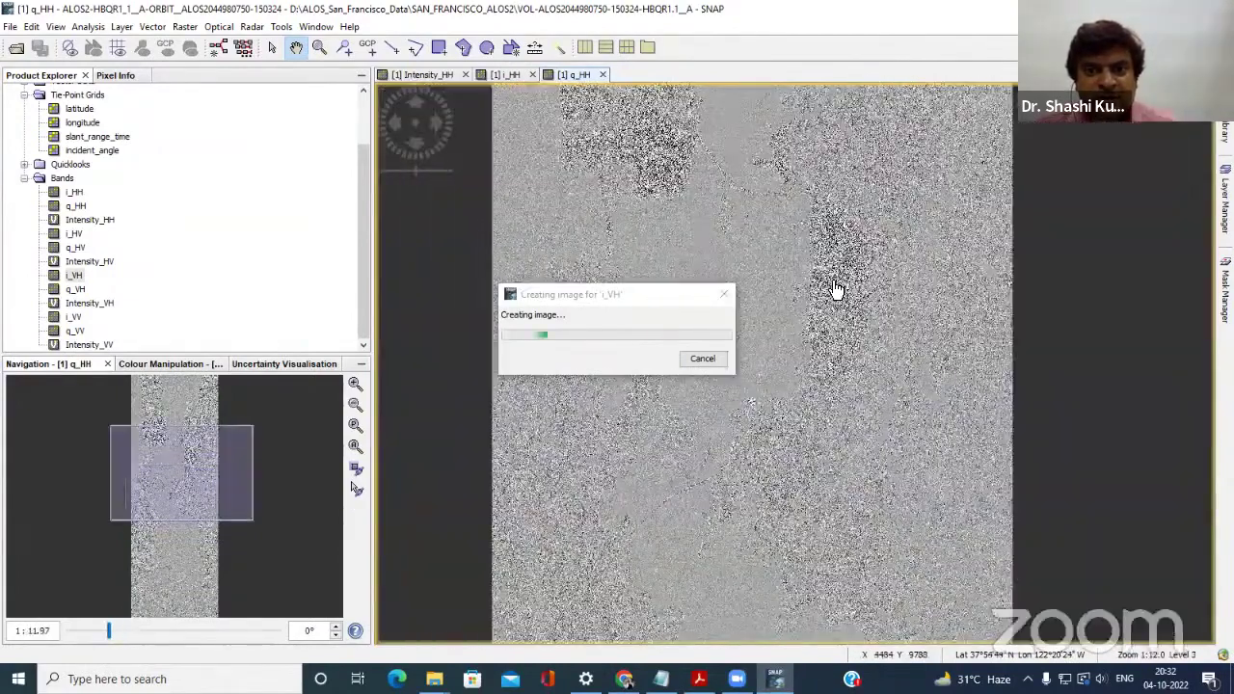
scroll(818, 434, down, 1)
scroll(670, 434, down, 1)
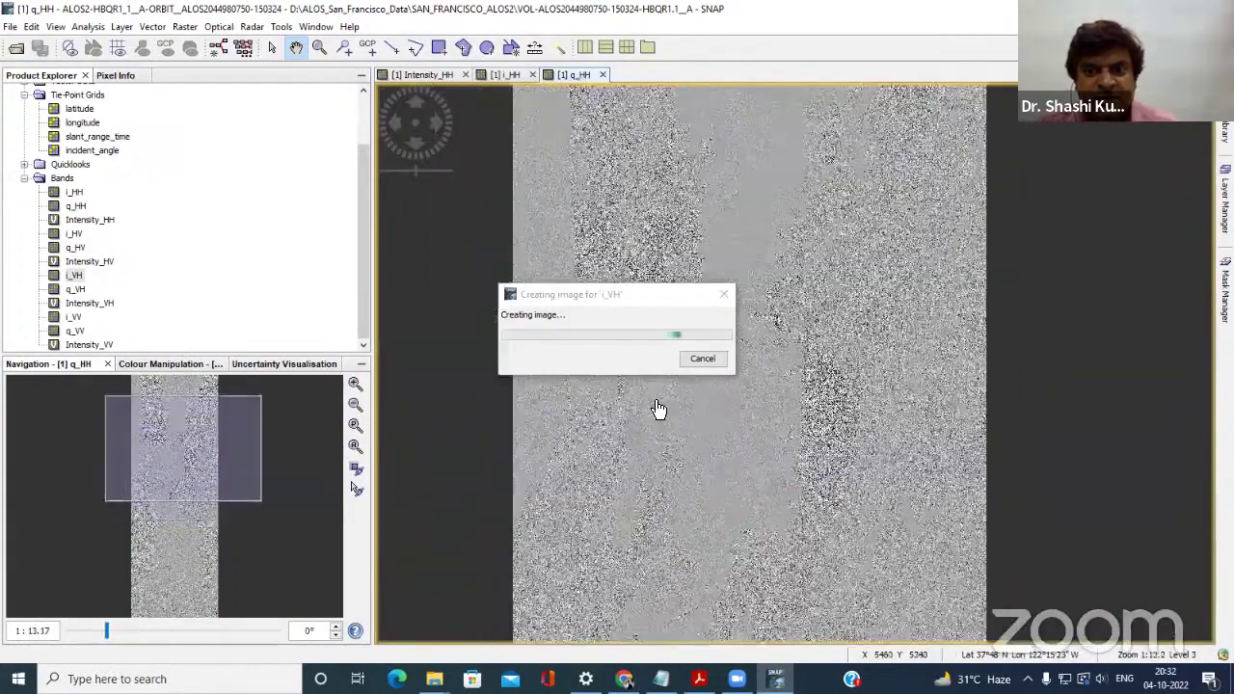
scroll(723, 475, down, 1)
drag(718, 476, 665, 449)
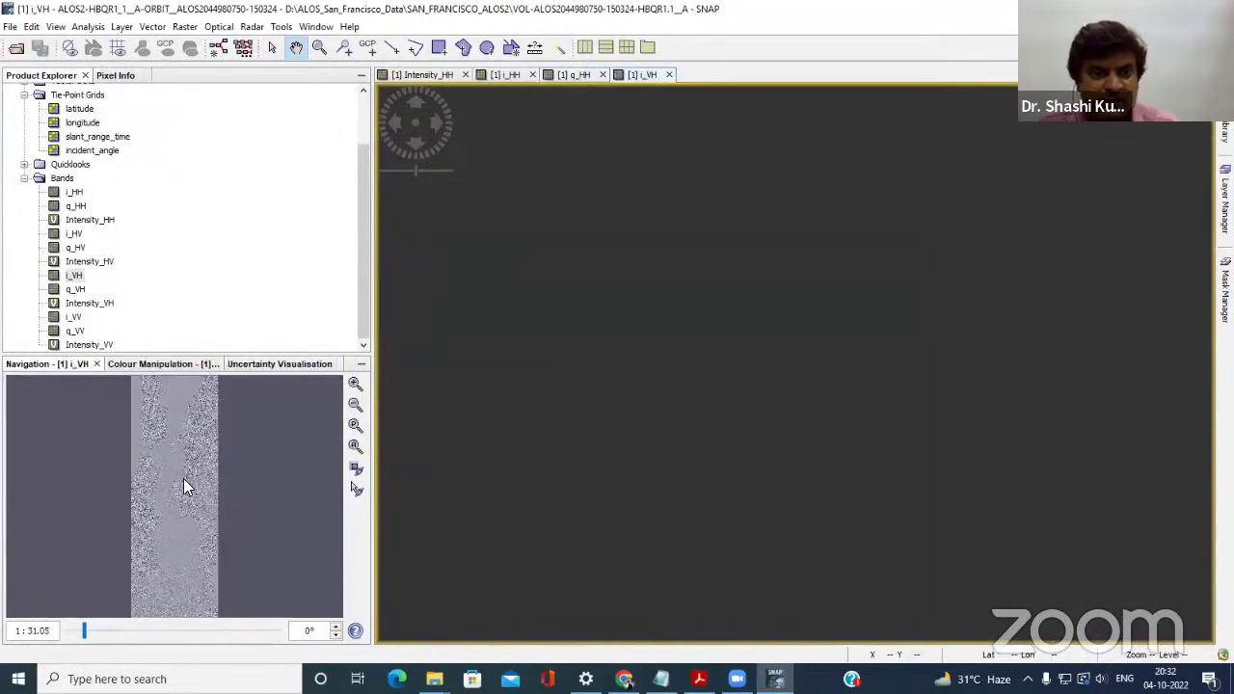
Examine the i_VH image from the full scene down to its left edge, with the pixel information shown.
scroll(774, 388, up, 1)
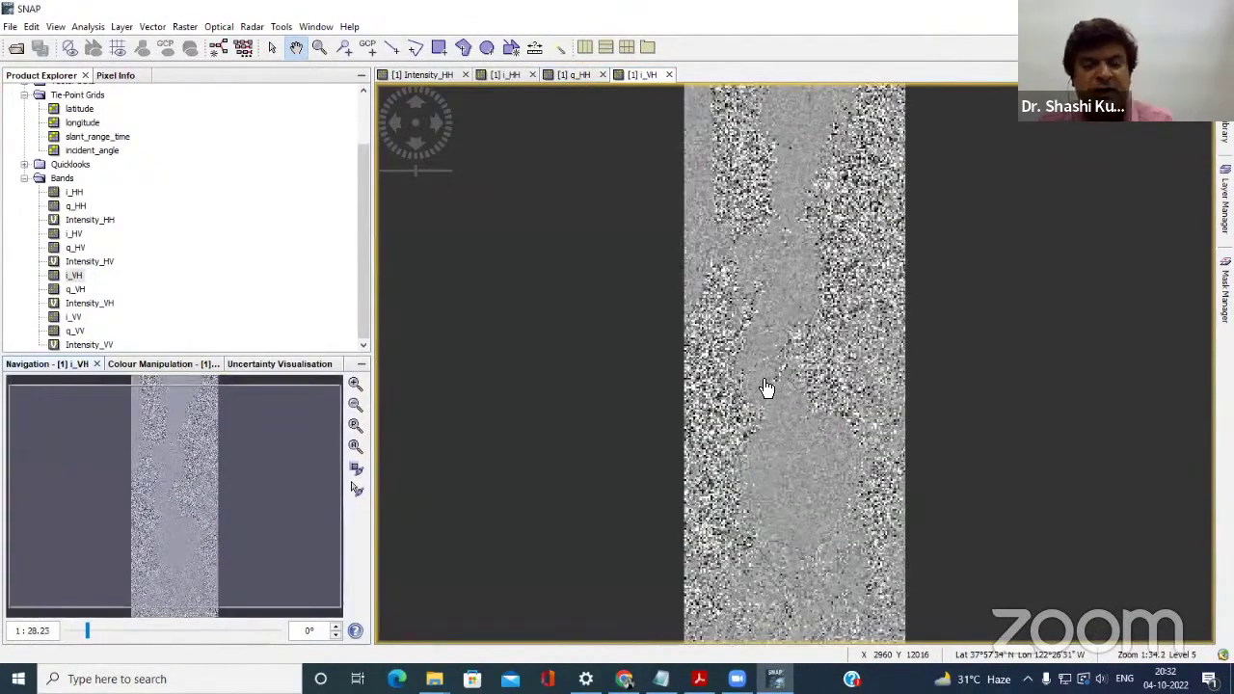
scroll(768, 387, down, 3)
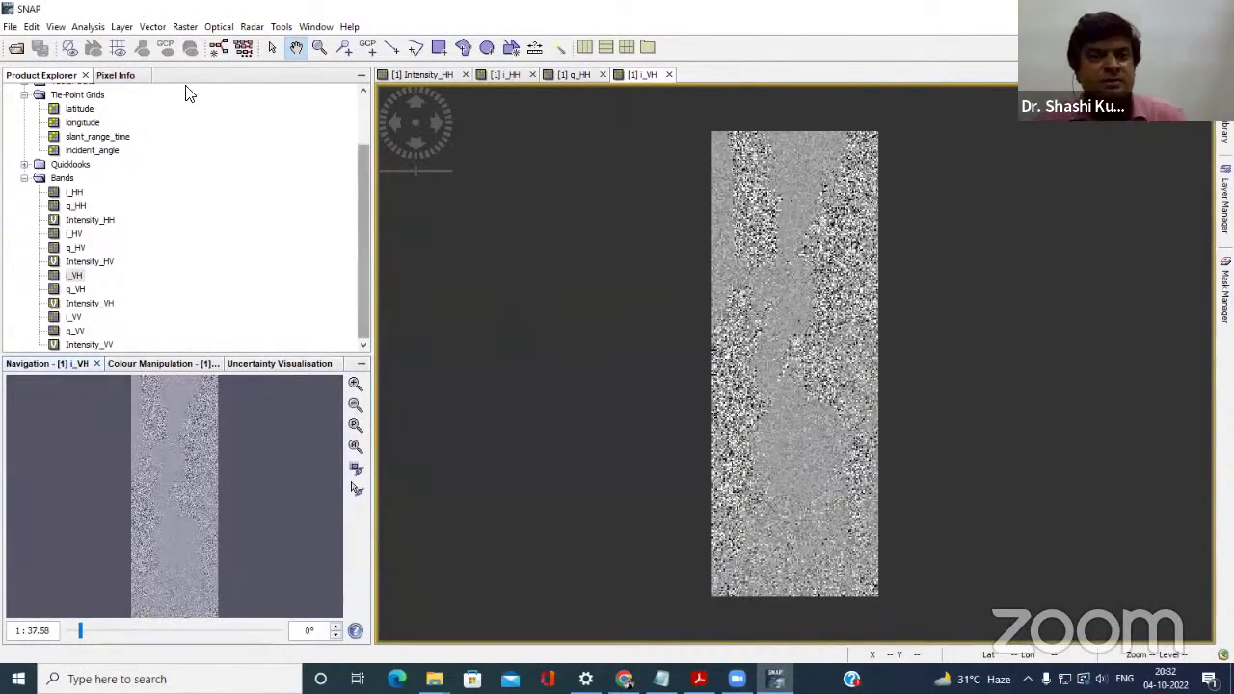
click(116, 75)
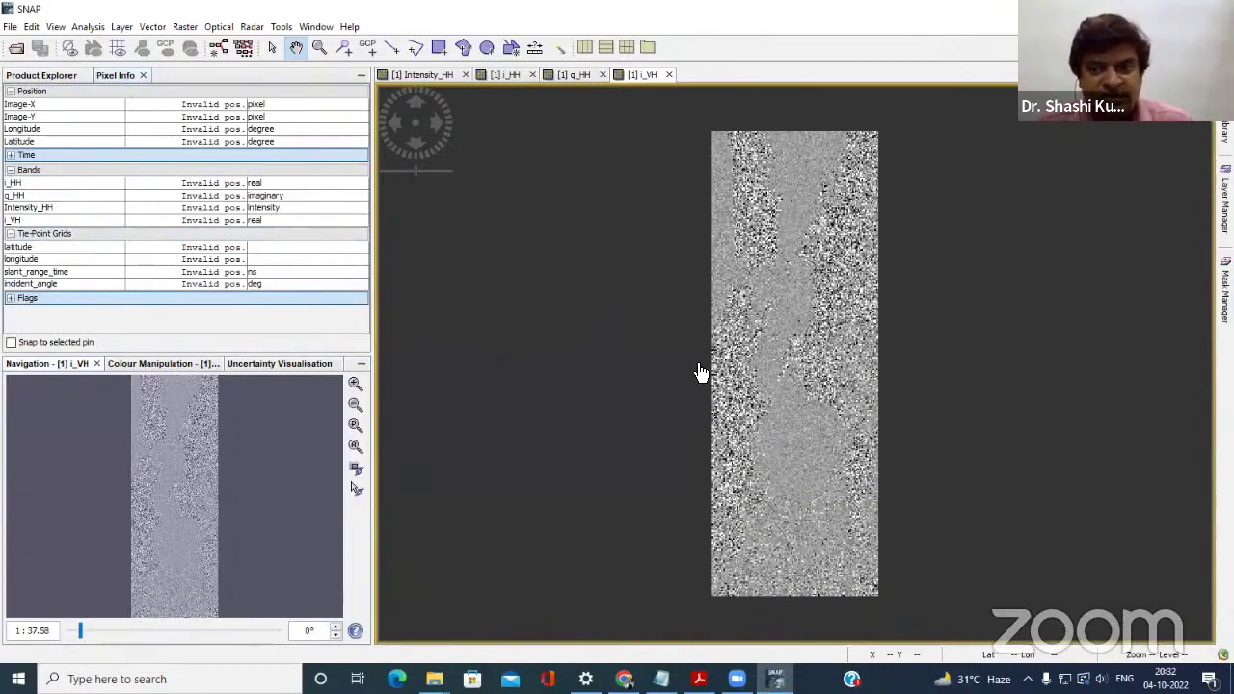
scroll(701, 371, up, 5)
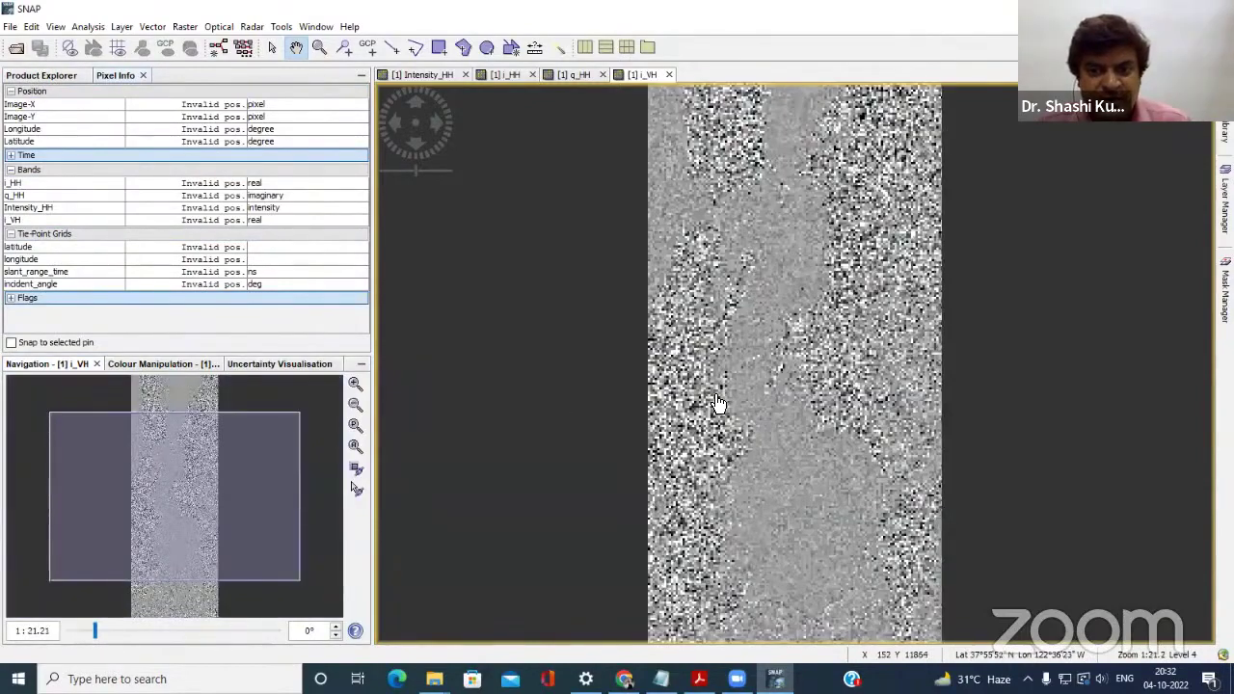
scroll(716, 403, up, 5)
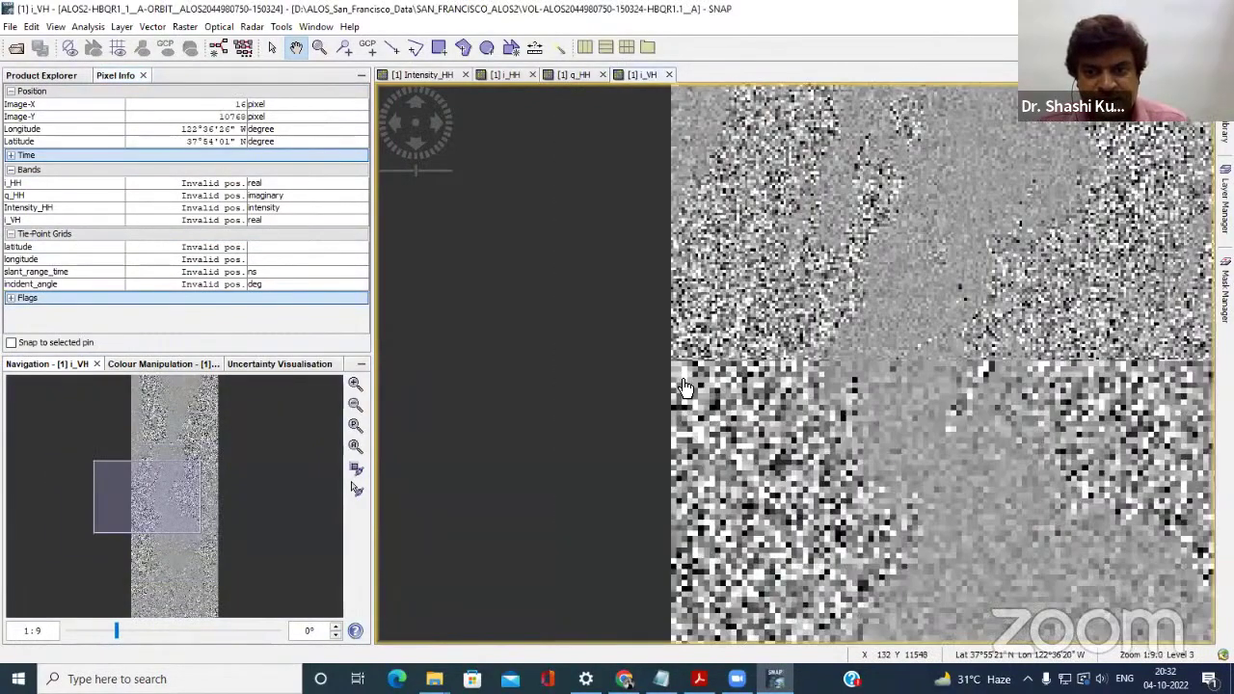
scroll(587, 406, up, 3)
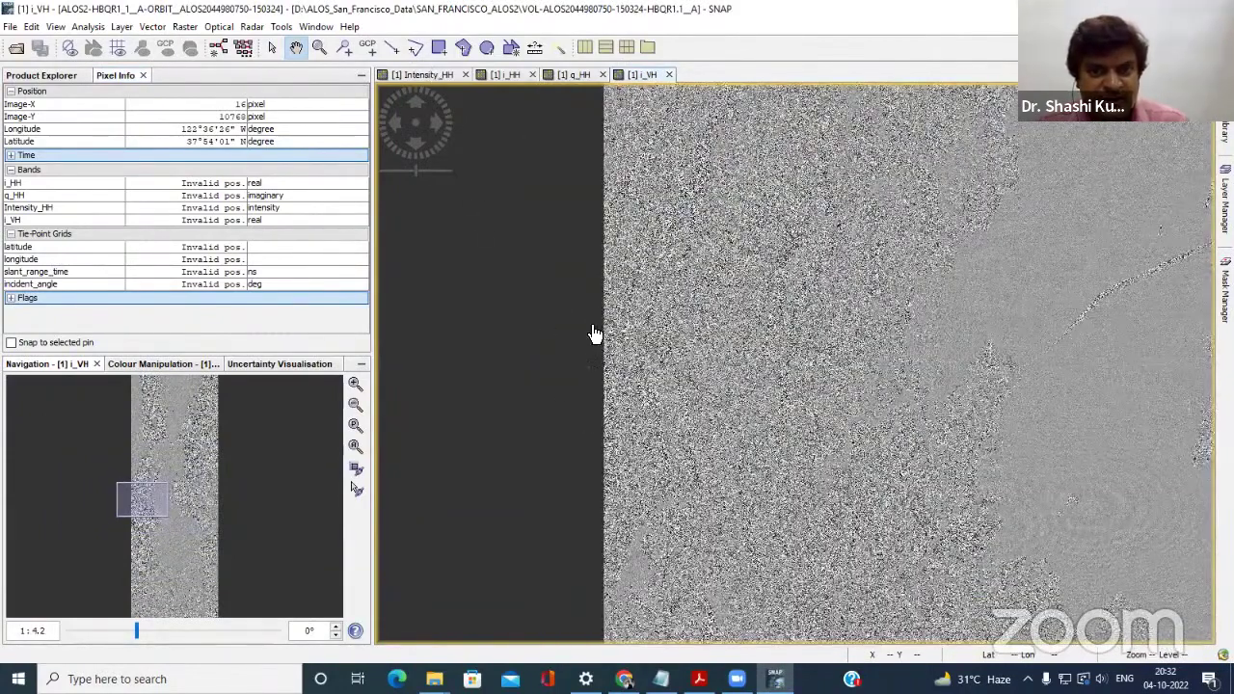
Compare the bay area in Intensity_HH with the same area in q_HH, and return to the Intensity_HH view.
key(ctrl+Tab)
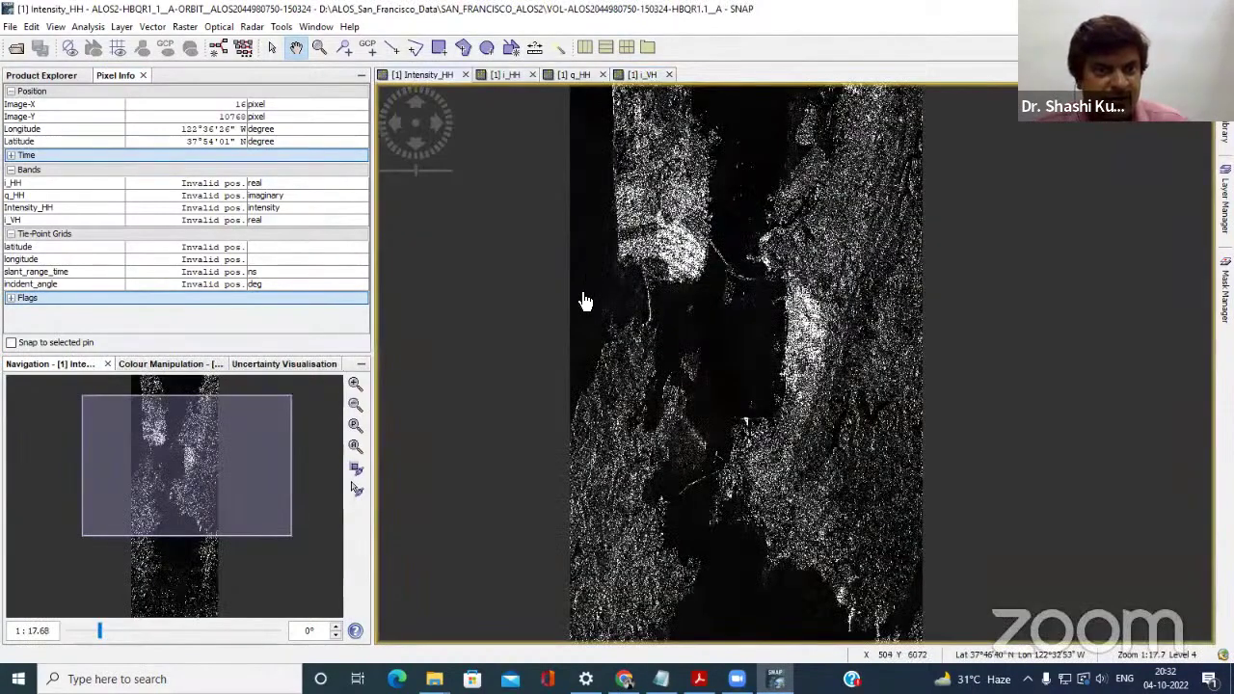
scroll(719, 295, up, 2)
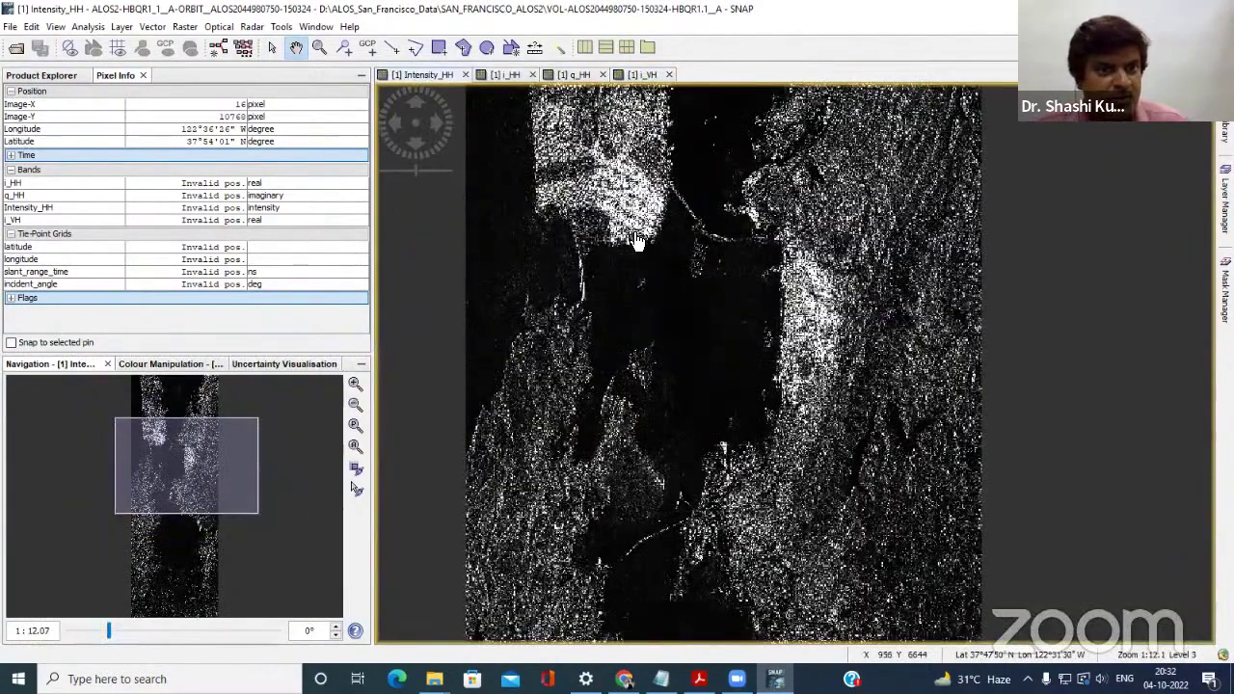
drag(594, 321, 488, 277)
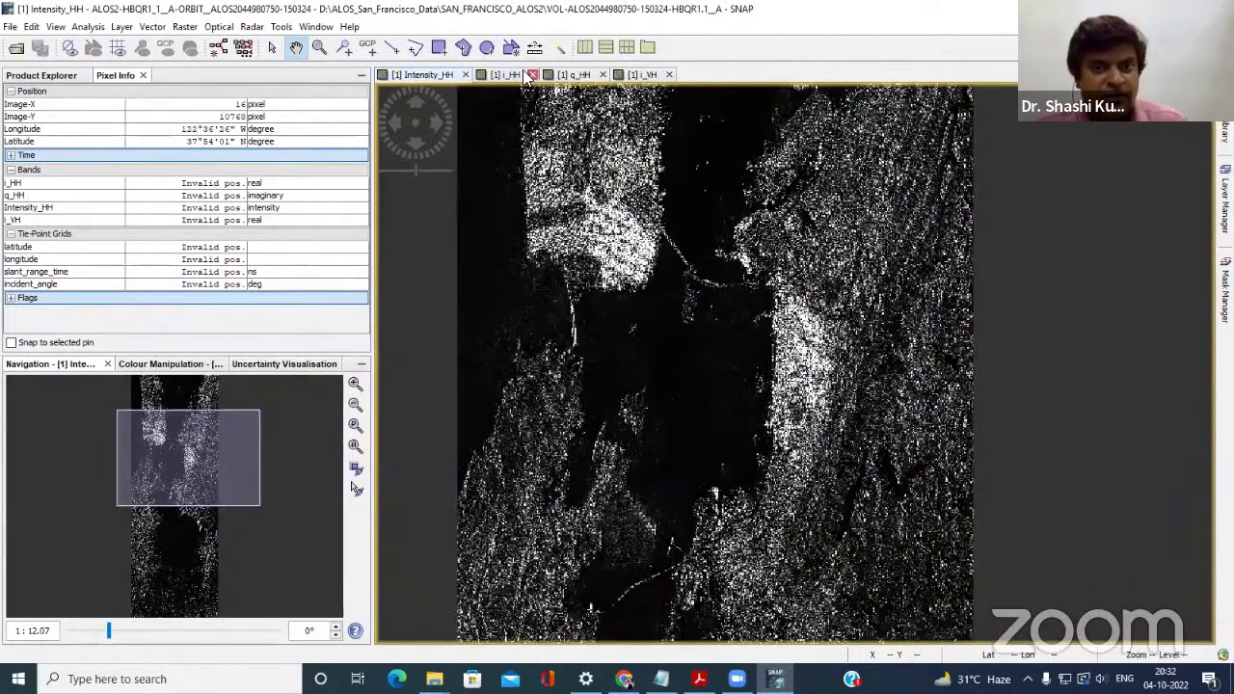
click(576, 75)
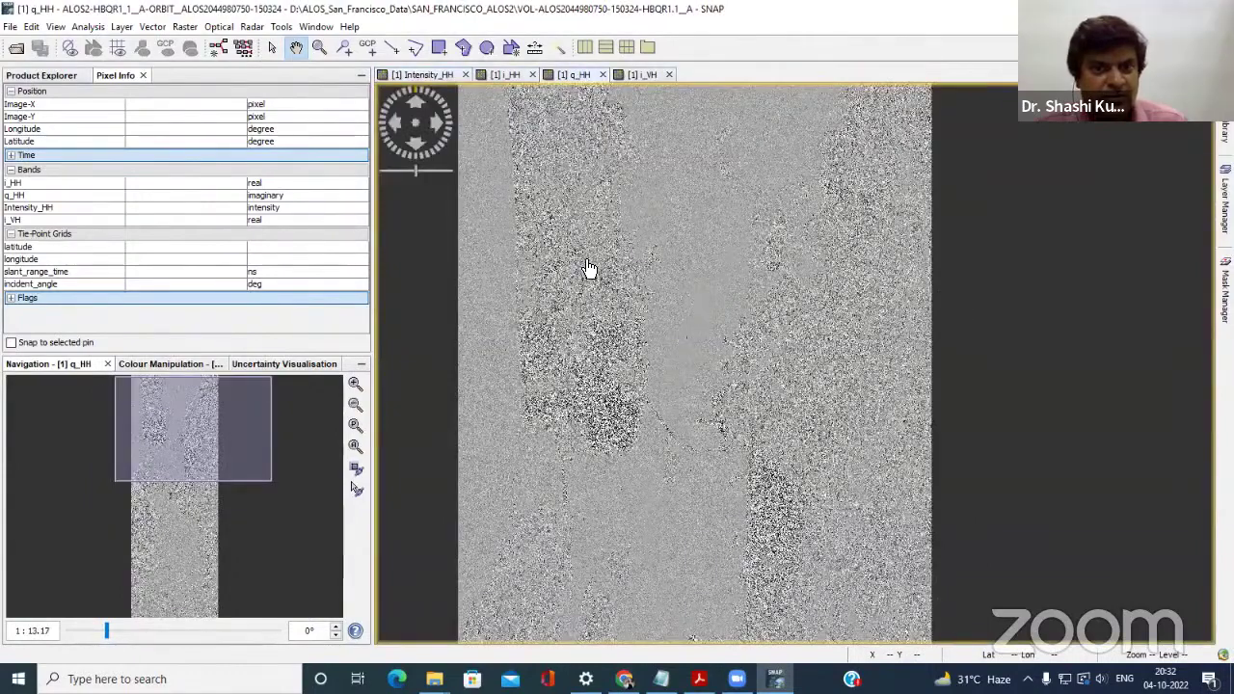
key(ctrl+Tab)
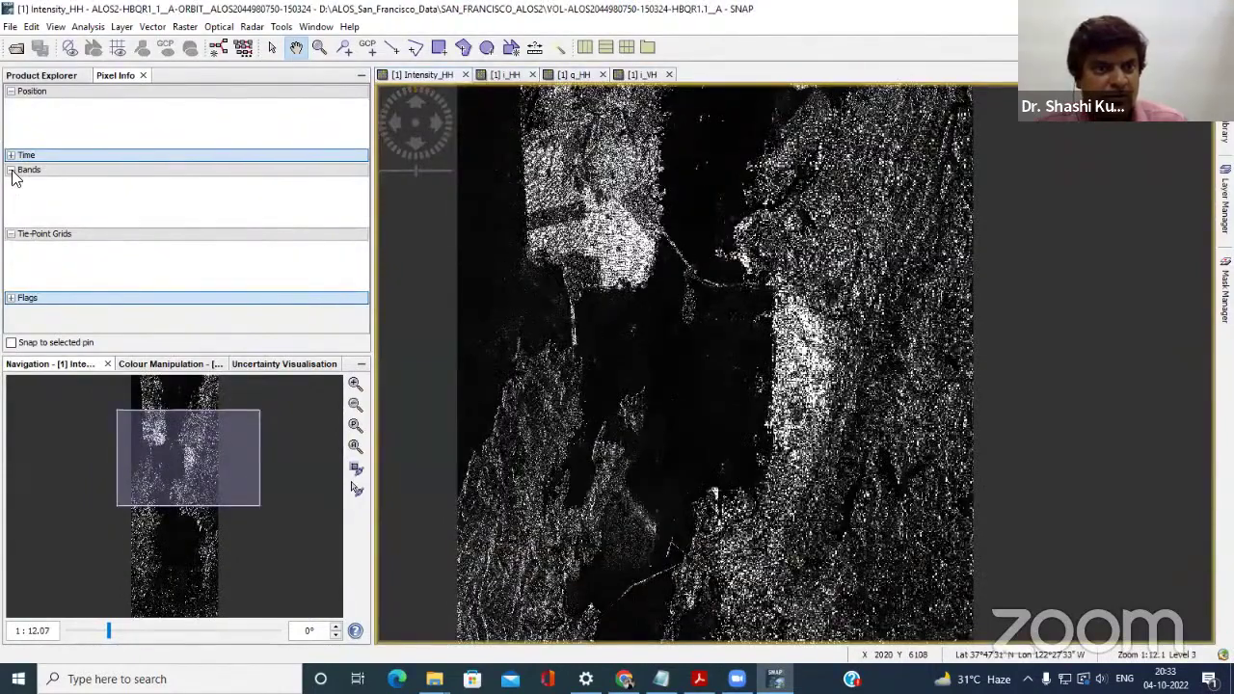
Examine the Intensity_HH image around the bridge over the strait and the adjoining hills, with the pixel information shown.
click(46, 77)
click(128, 77)
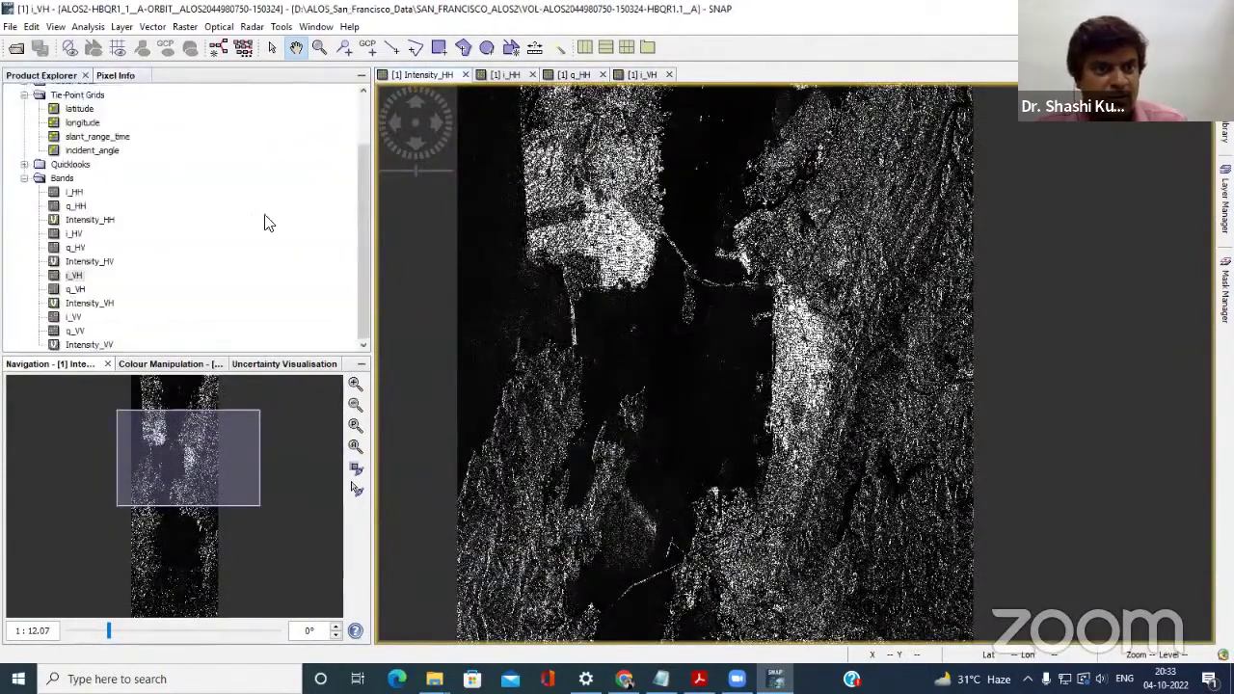
drag(528, 271, 569, 331)
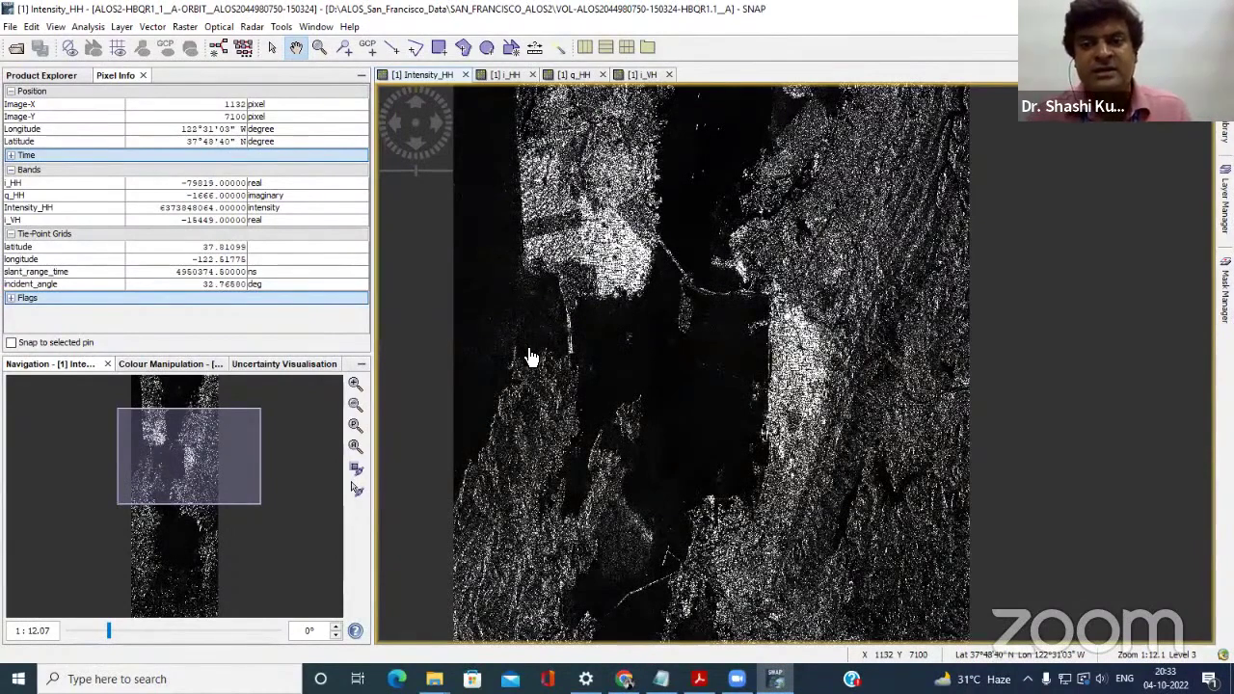
scroll(531, 358, up, 1)
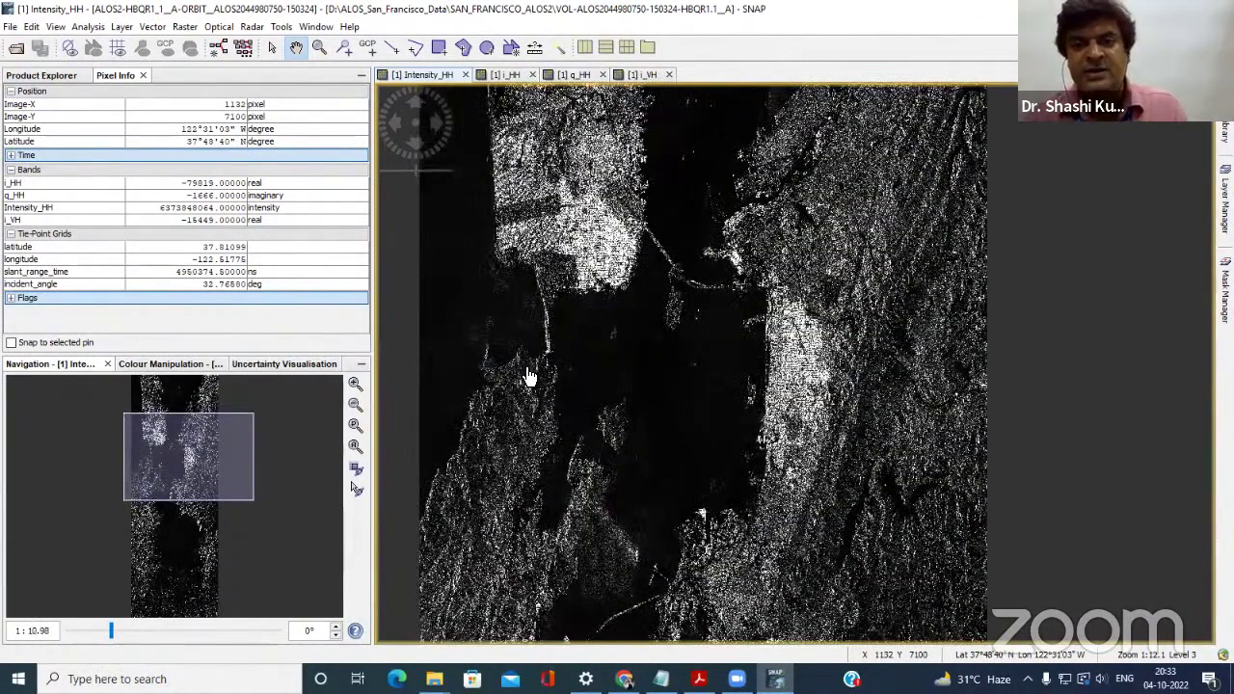
scroll(607, 350, up, 5)
scroll(540, 333, up, 7)
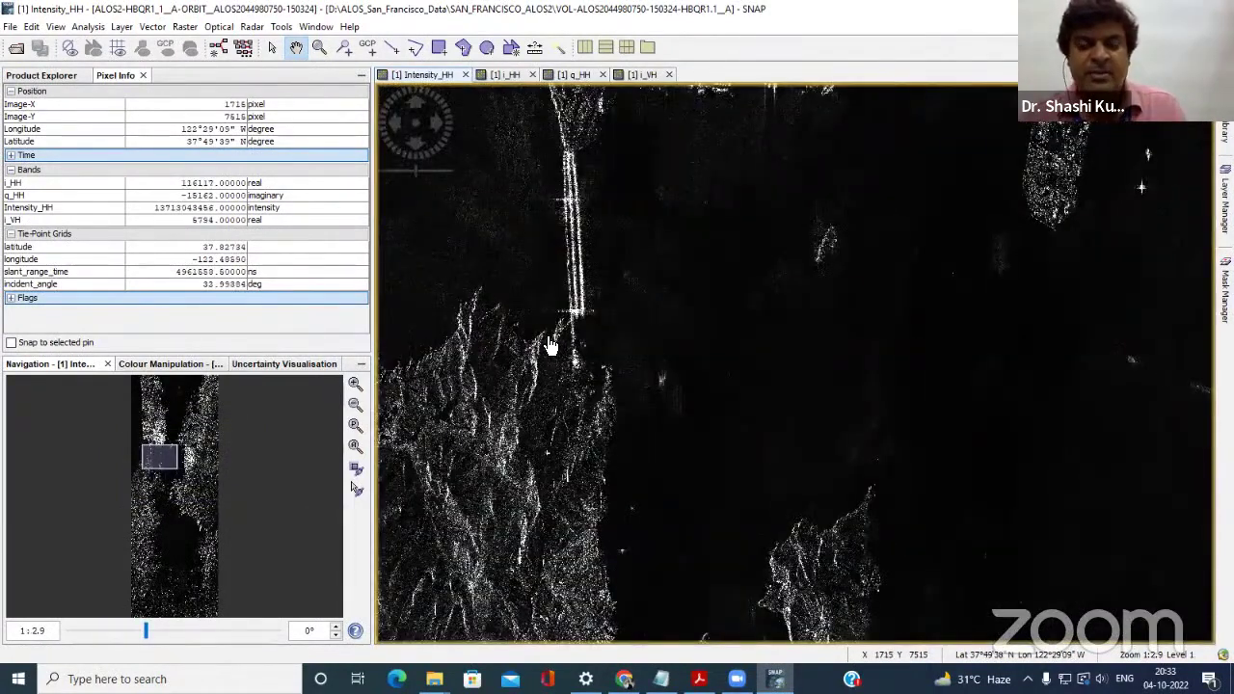
scroll(558, 368, down, 3)
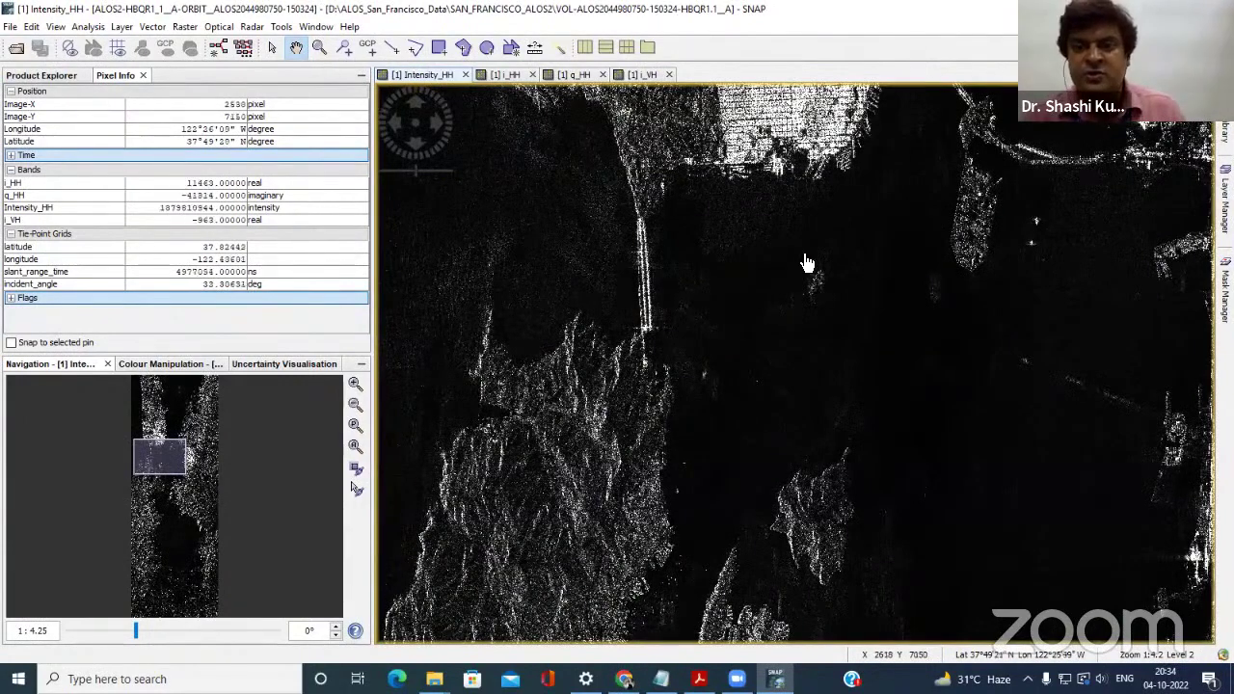
scroll(665, 382, up, 3)
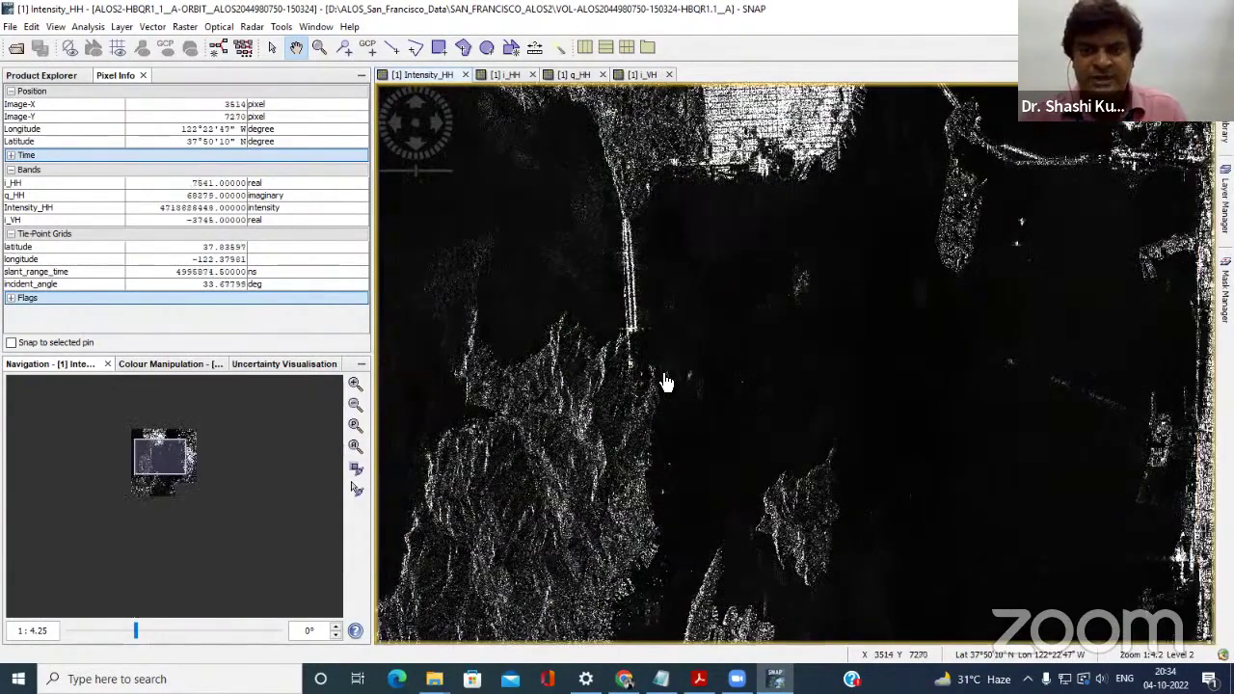
Examine the bridge and its surrounding coastline in Intensity_HH again, from the wider bay down to close range.
scroll(665, 347, down, 2)
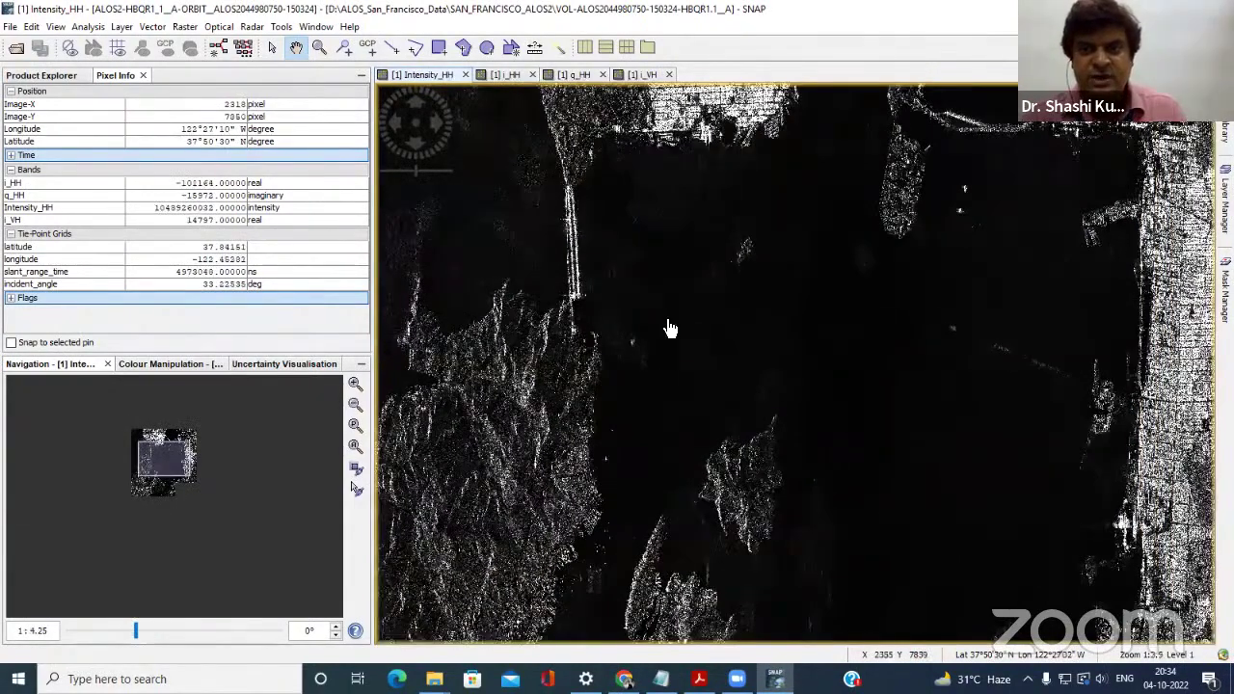
scroll(679, 329, up, 1)
scroll(546, 270, down, 1)
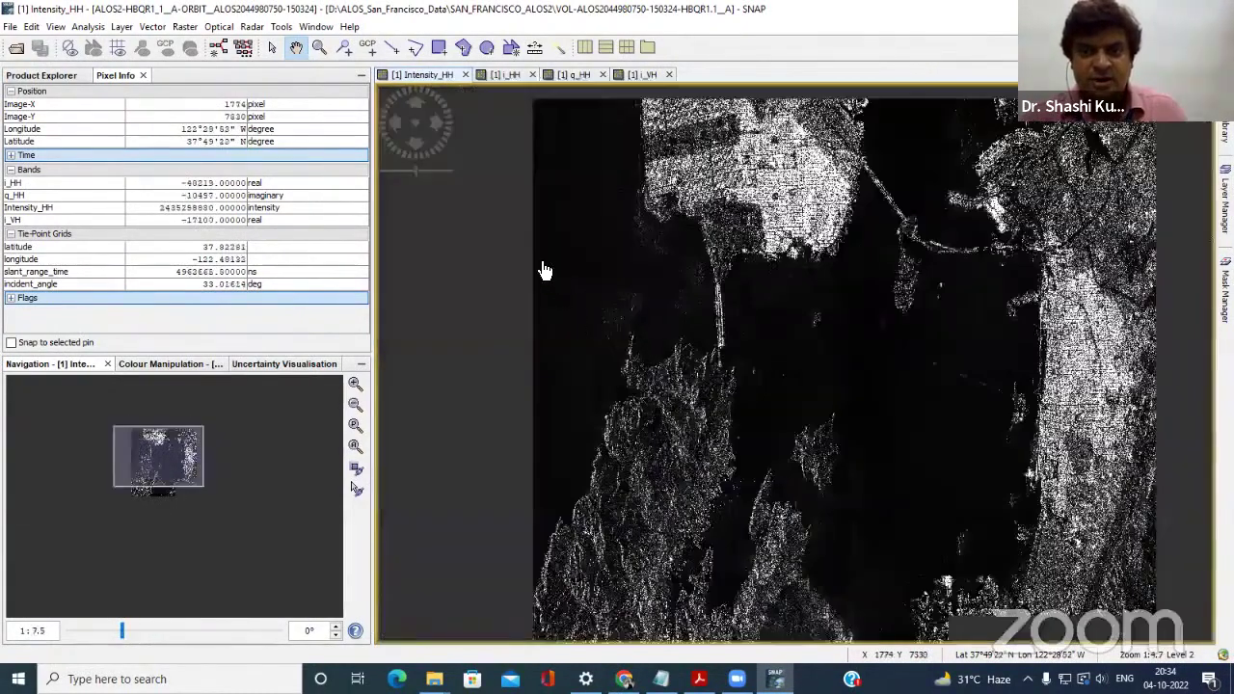
scroll(631, 323, up, 1)
scroll(632, 323, up, 1)
scroll(637, 357, up, 2)
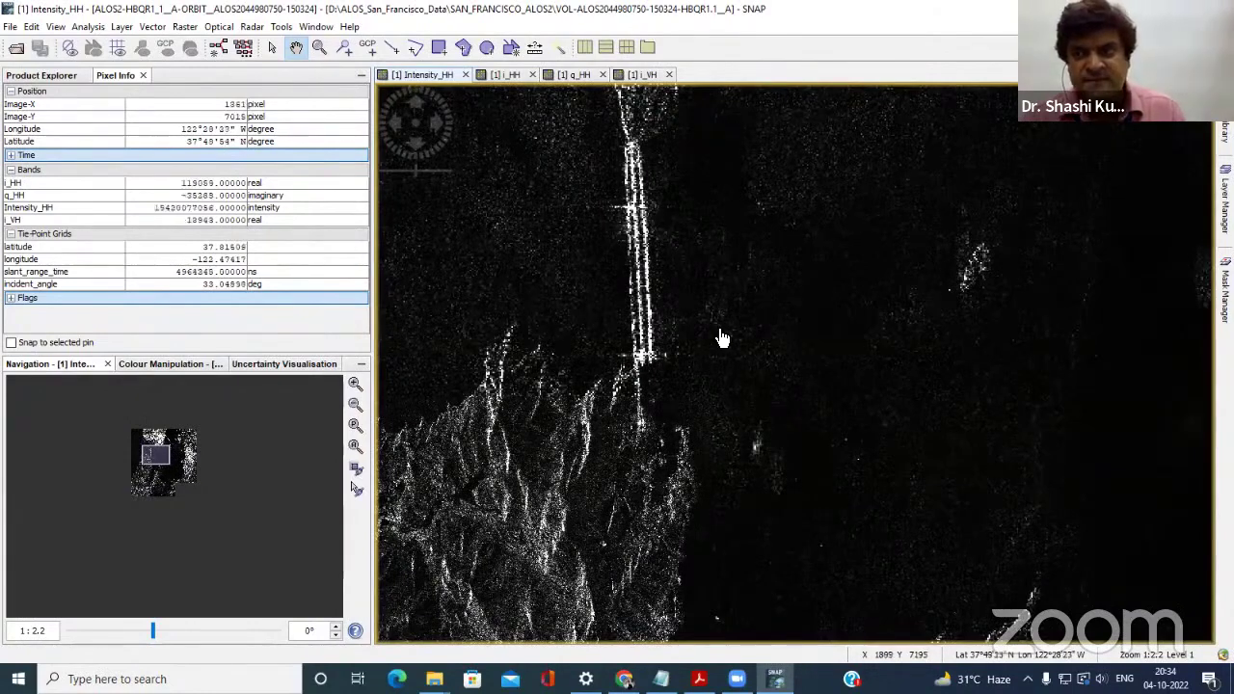
scroll(771, 405, up, 2)
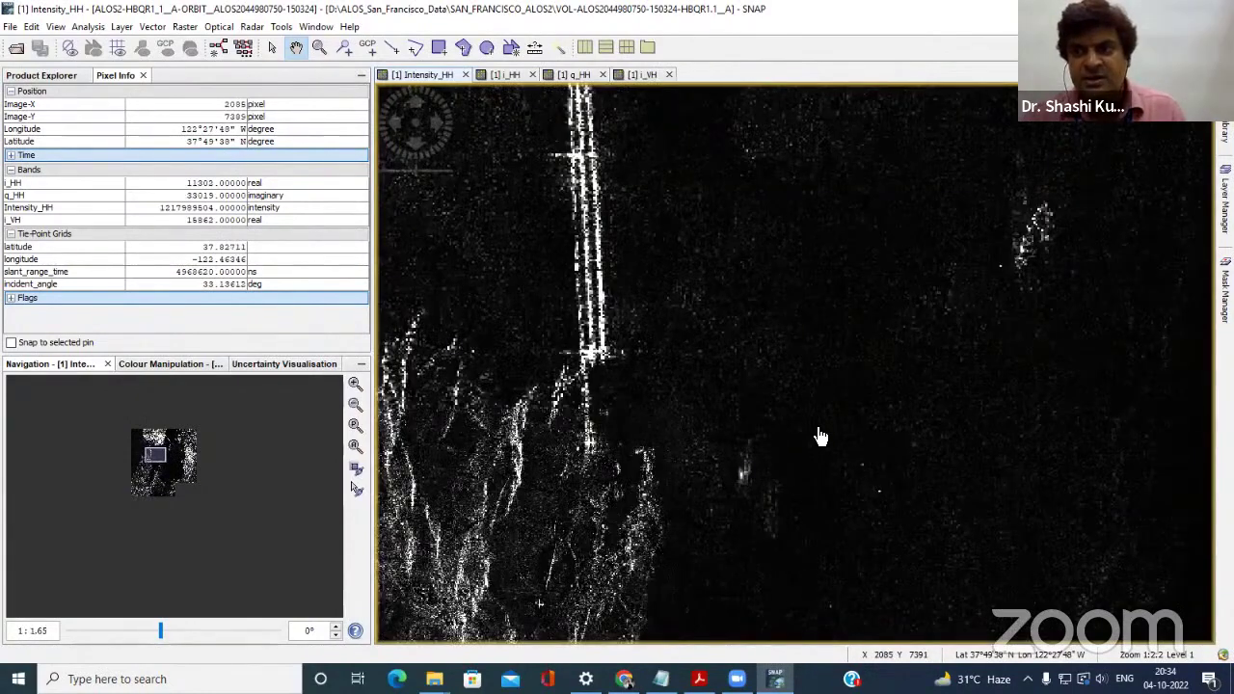
Examine the islands, the second bridge and the bright urban areas around the bay in Intensity_HH at several scales.
scroll(854, 397, down, 3)
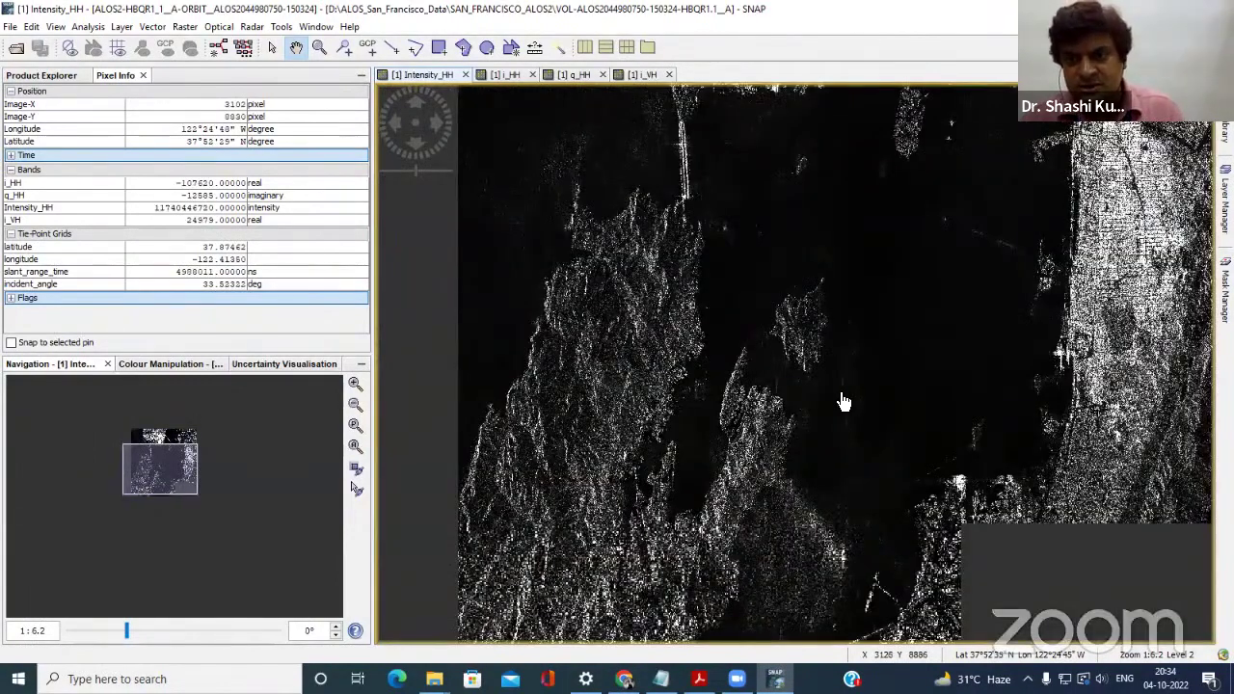
scroll(849, 397, down, 2)
scroll(923, 373, up, 2)
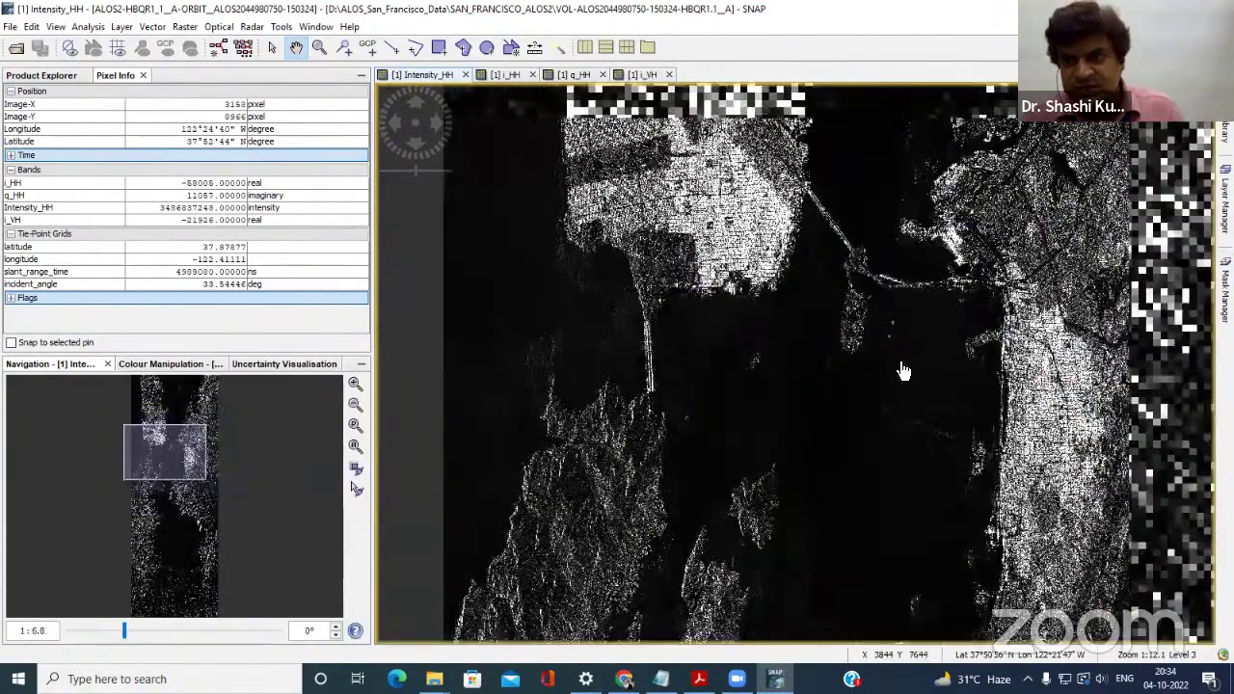
scroll(914, 372, up, 1)
scroll(907, 347, up, 2)
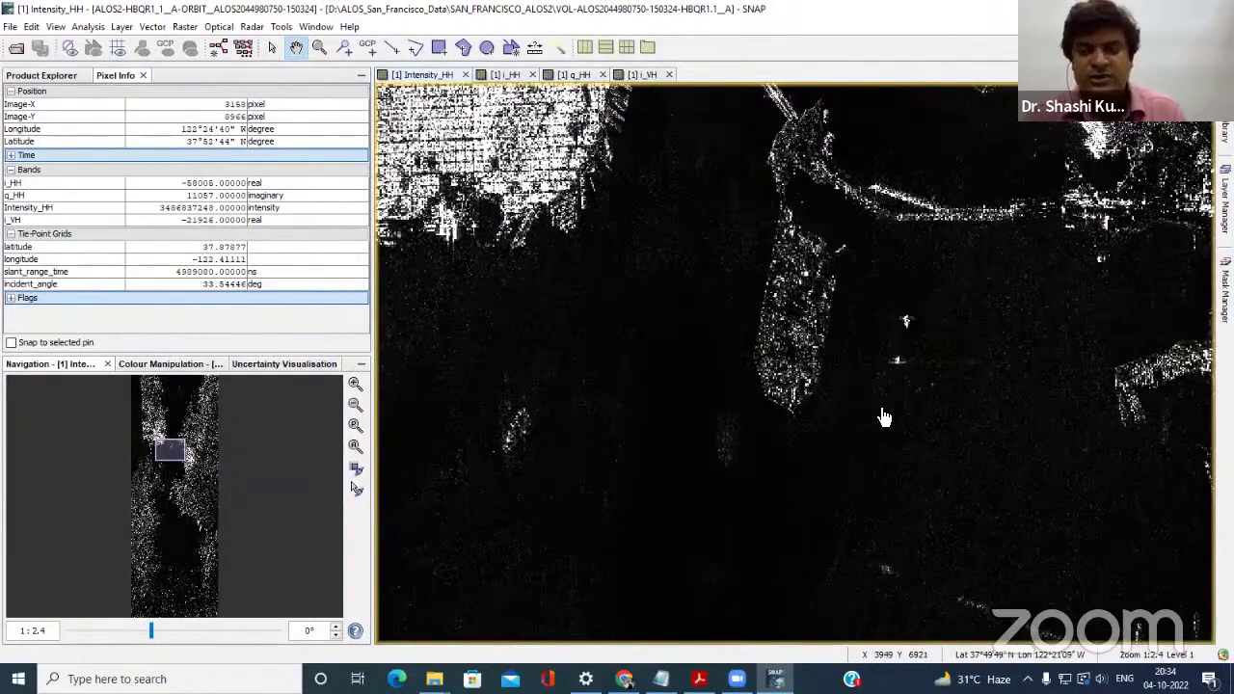
scroll(883, 416, down, 1)
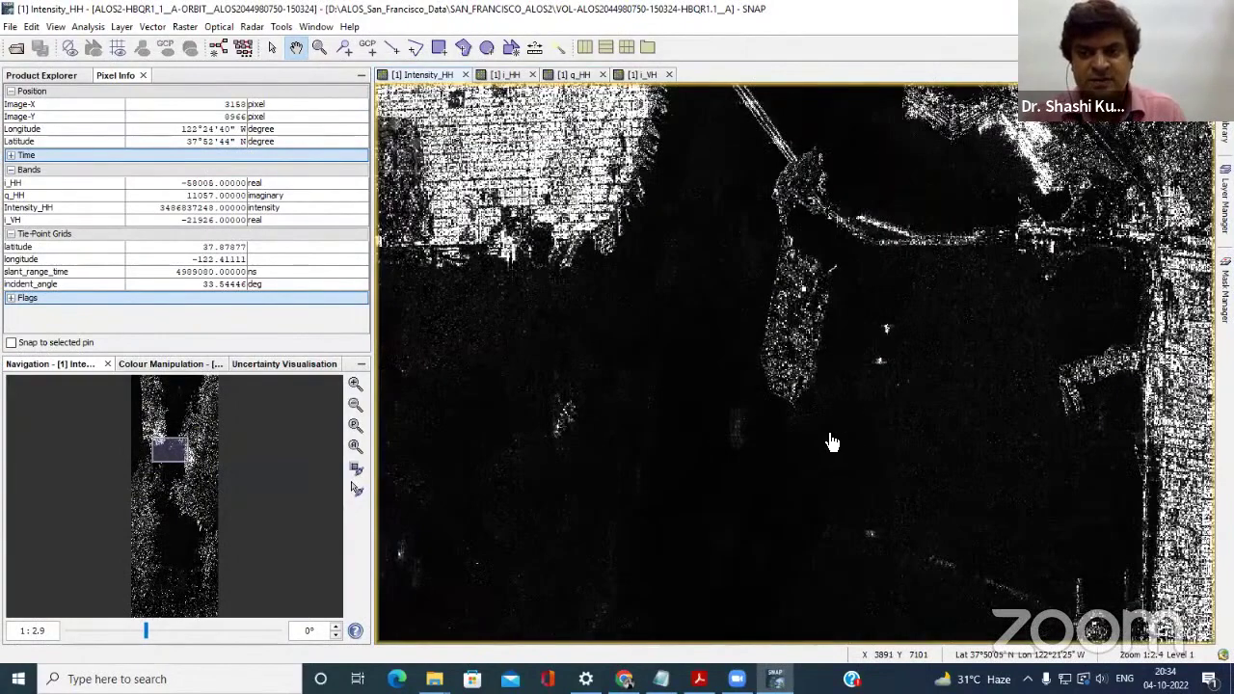
scroll(829, 441, down, 1)
scroll(779, 459, down, 2)
scroll(796, 318, down, 1)
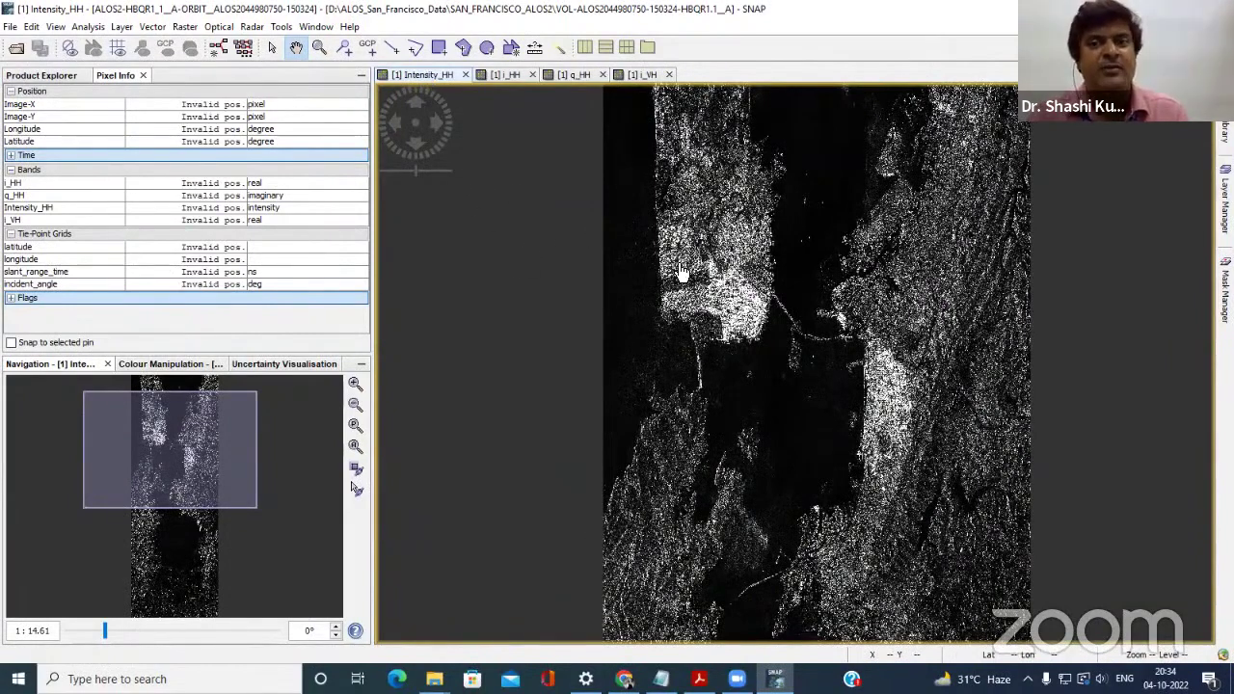
scroll(680, 345, up, 1)
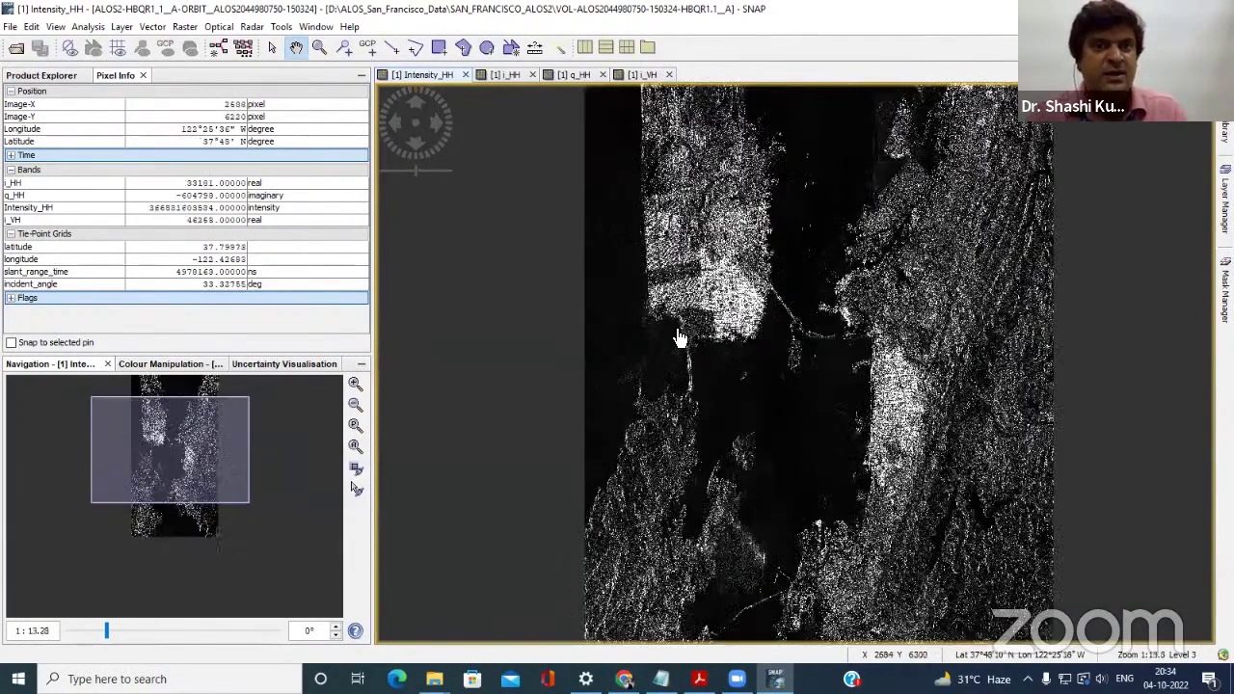
scroll(591, 373, up, 1)
scroll(525, 378, up, 1)
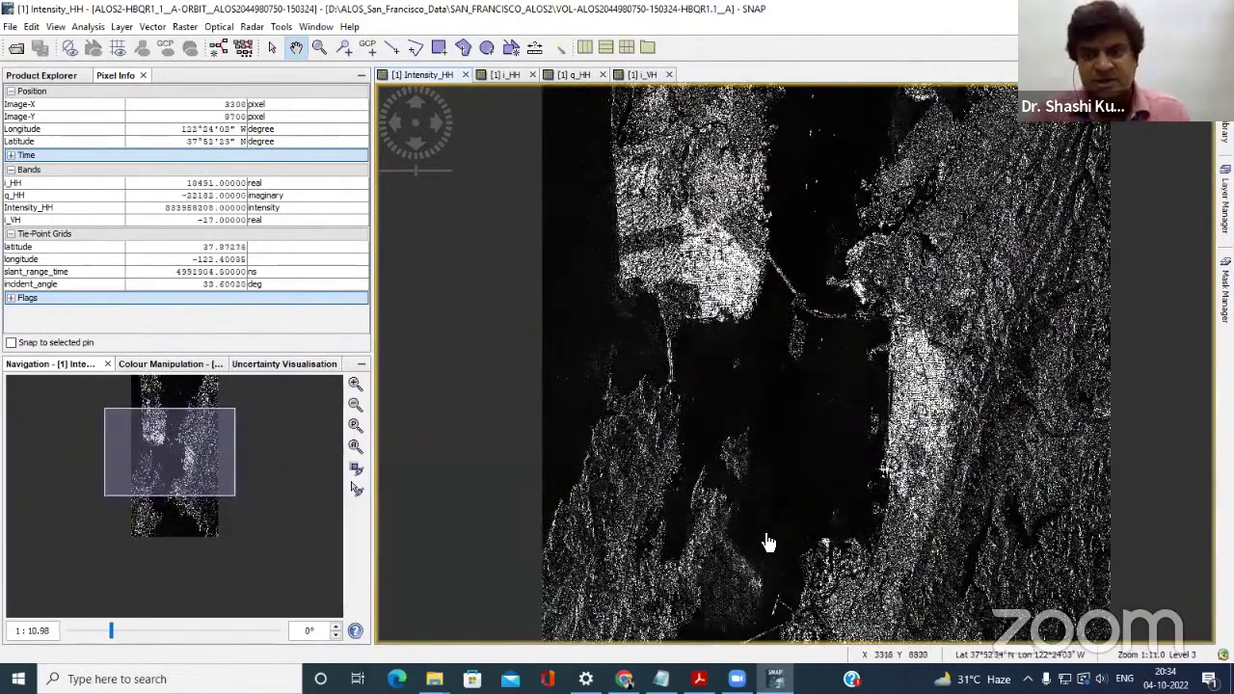
Start a product subset and limit its spatial region to X 378–3888 and Y 4698–9558, around the city and bridge.
click(186, 28)
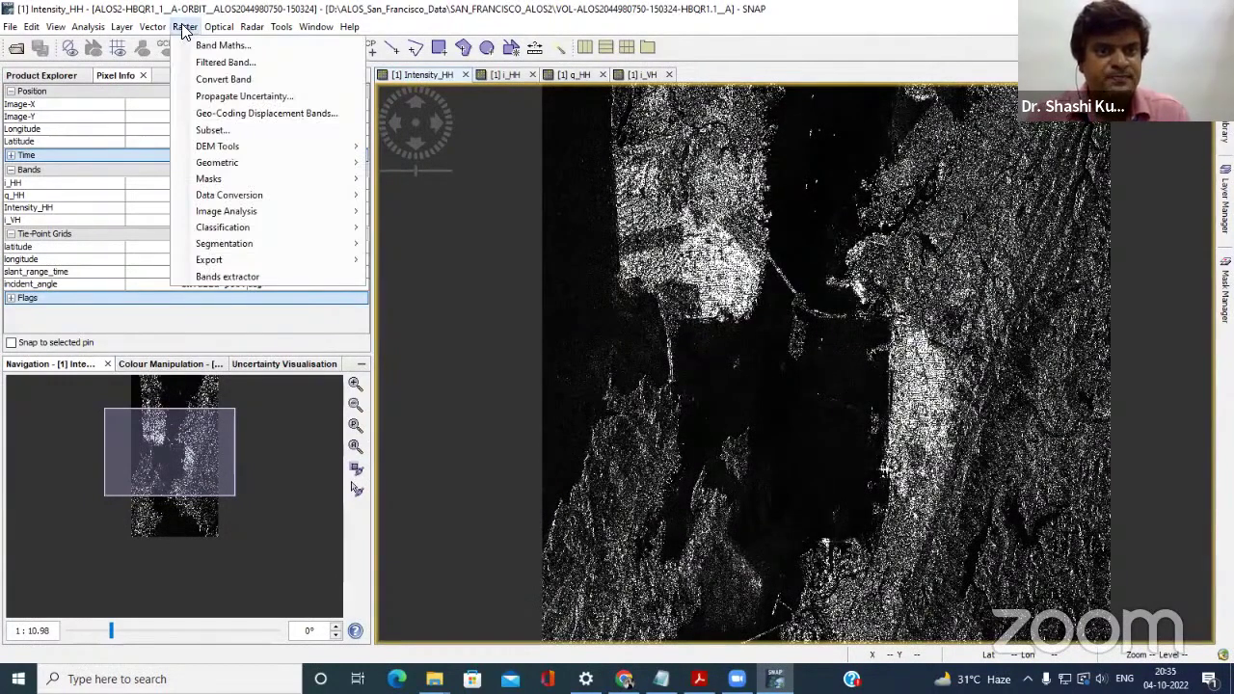
click(210, 131)
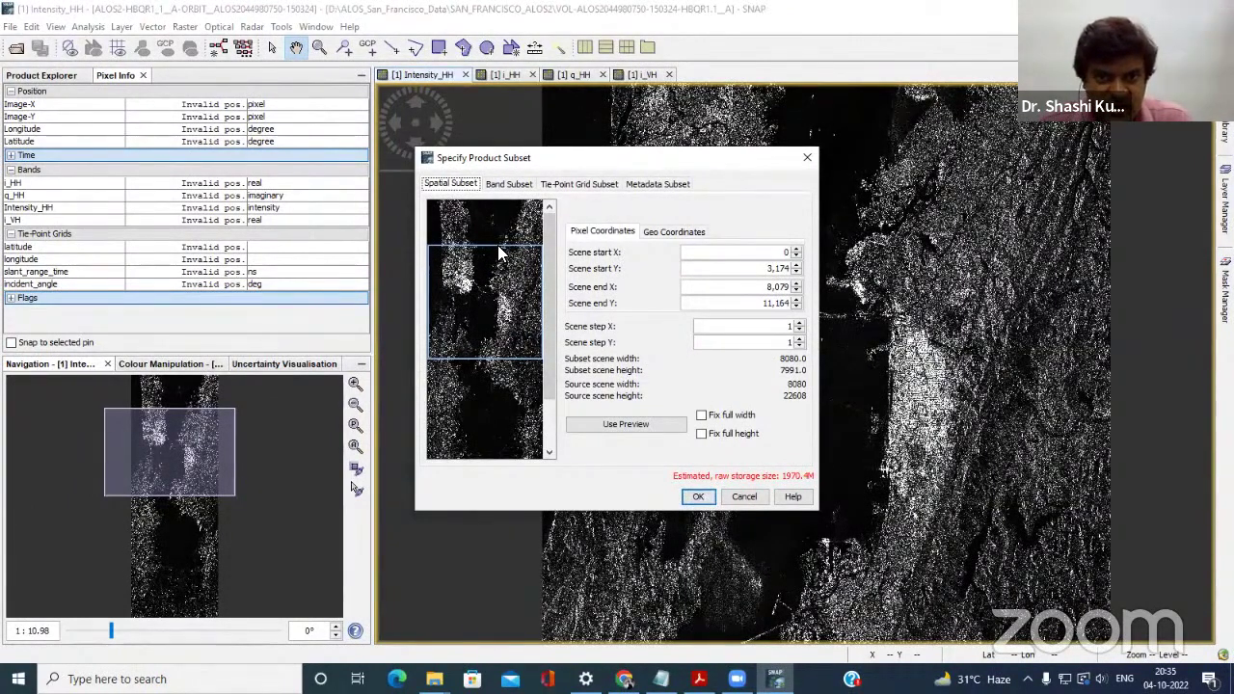
drag(498, 244, 496, 256)
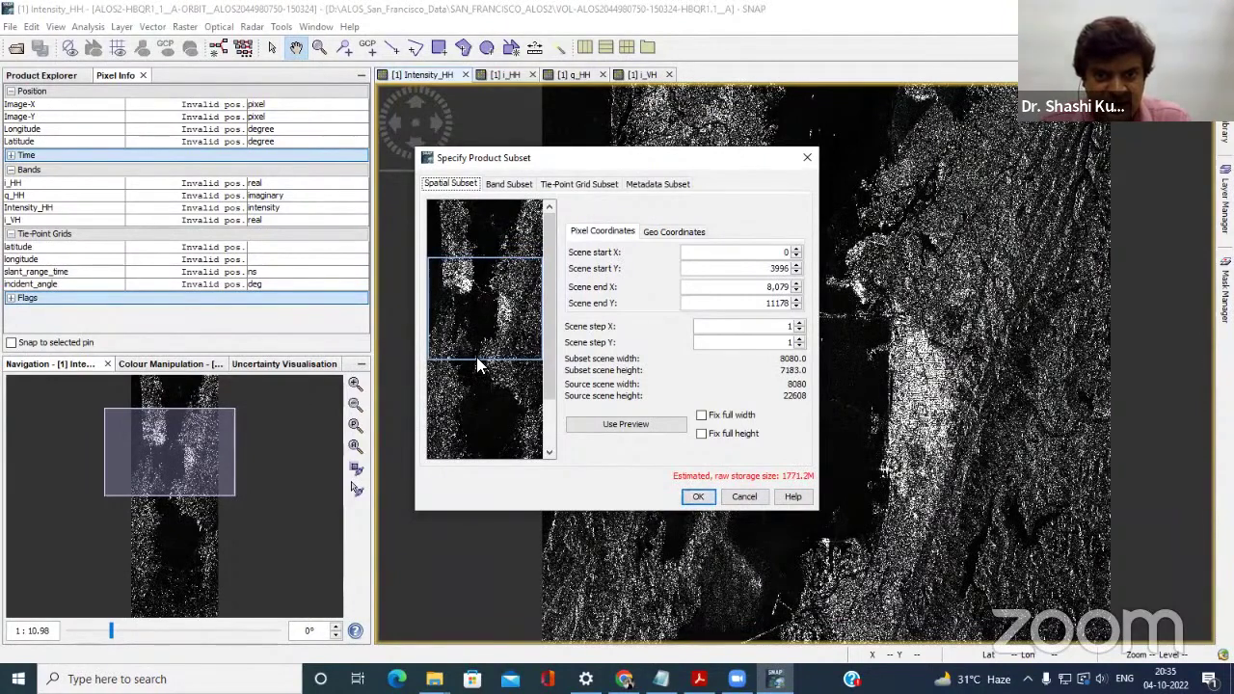
drag(476, 357, 485, 318)
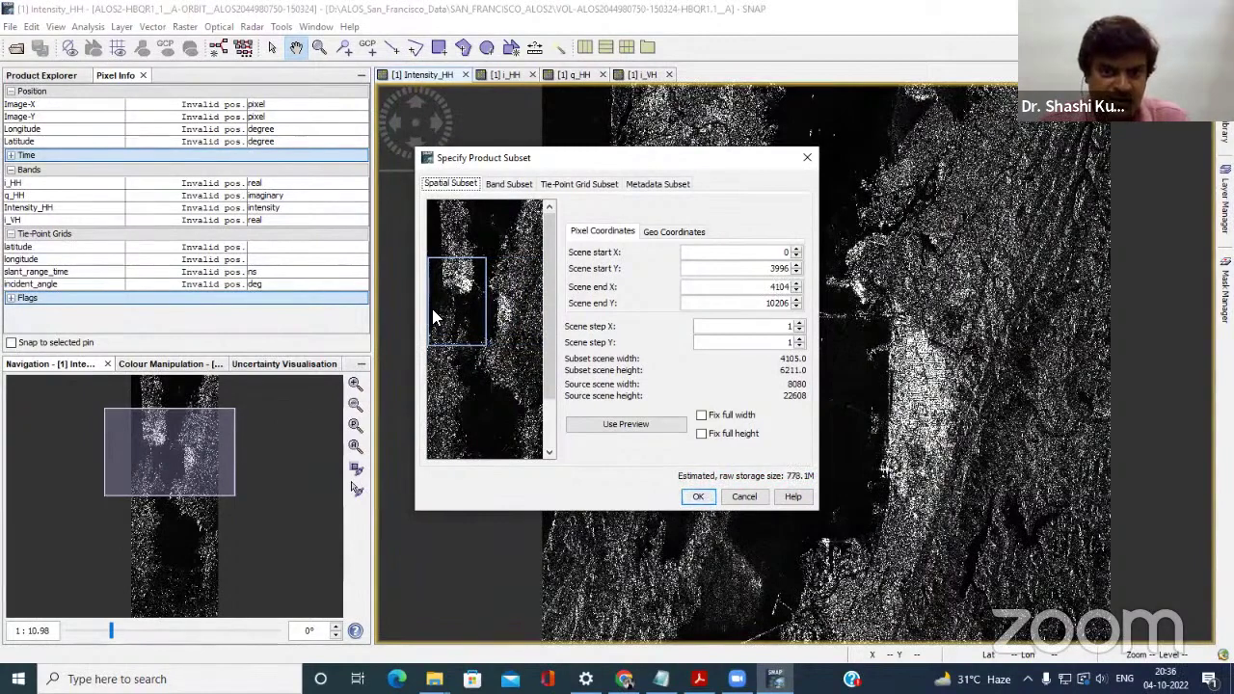
drag(431, 309, 457, 349)
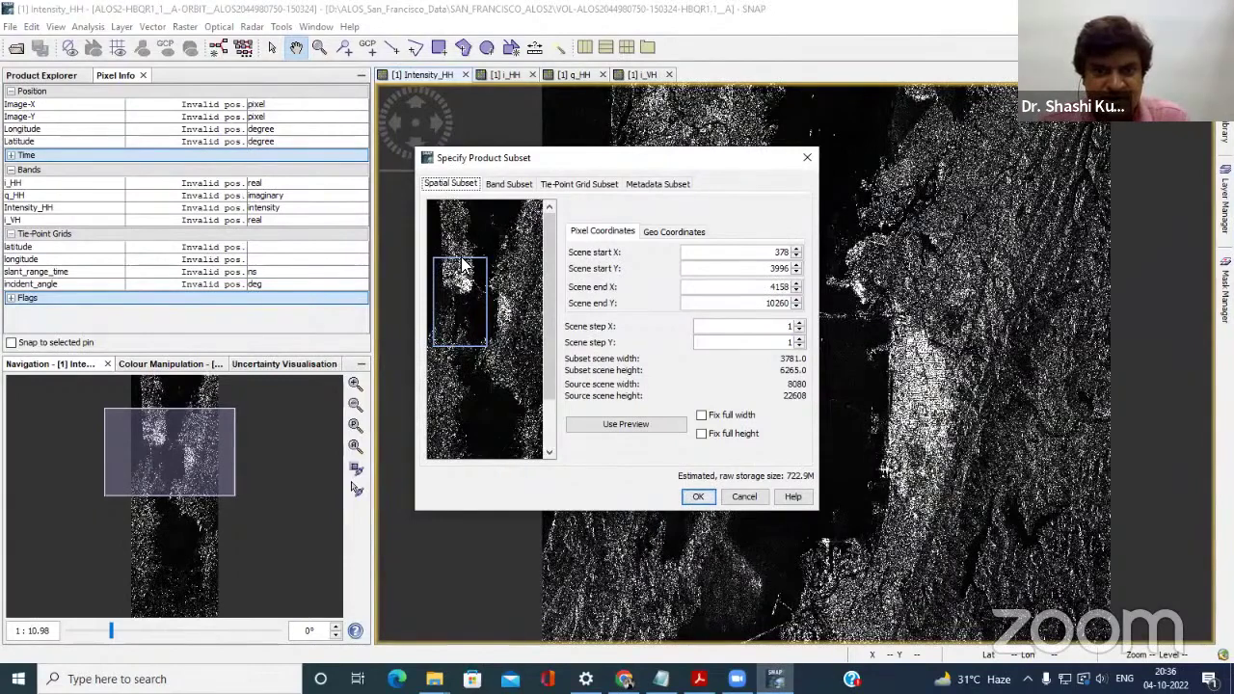
drag(462, 262, 460, 273)
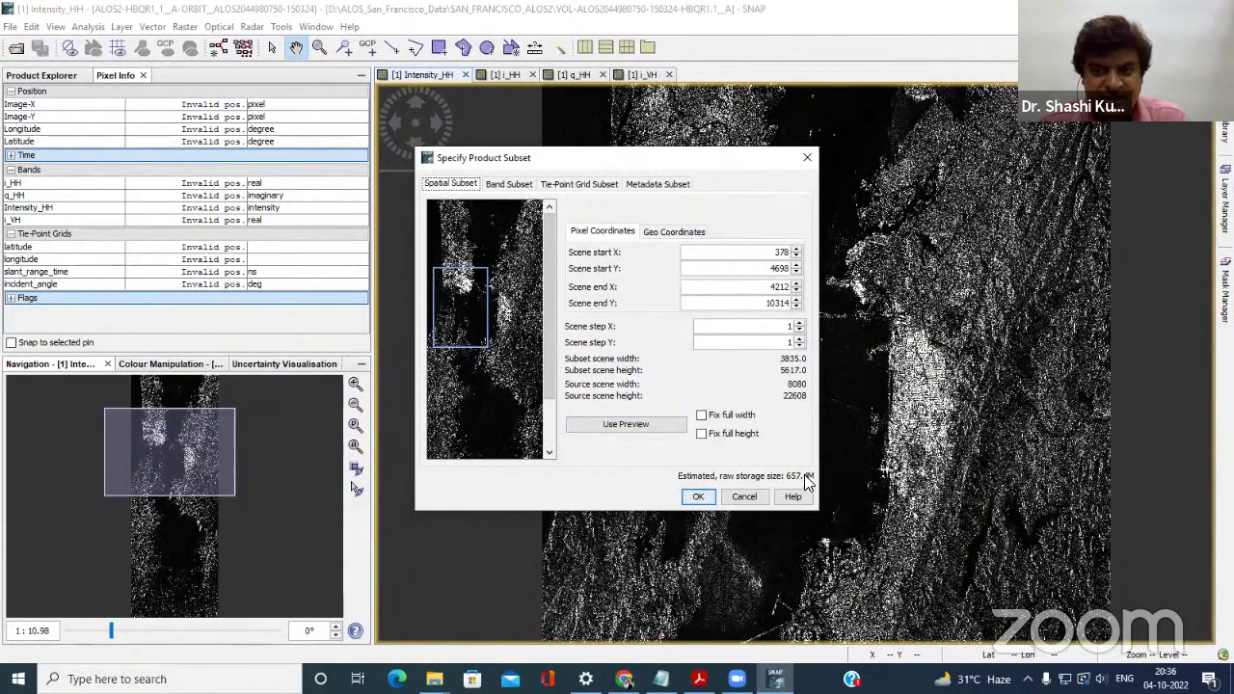
mouse_move(467, 351)
mouse_down()
mouse_move(464, 335)
mouse_move(486, 319)
mouse_move(464, 334)
mouse_up()
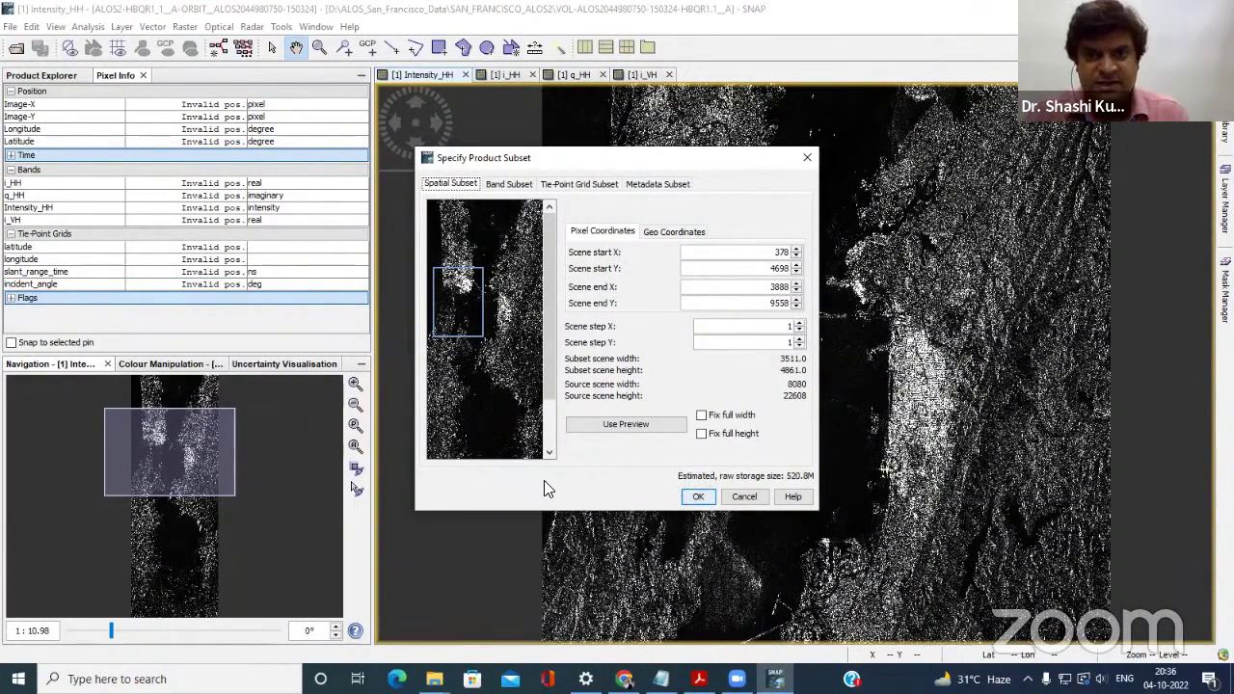
Review the band and tie-point grid selections, keep everything included, and create the subset product.
click(513, 184)
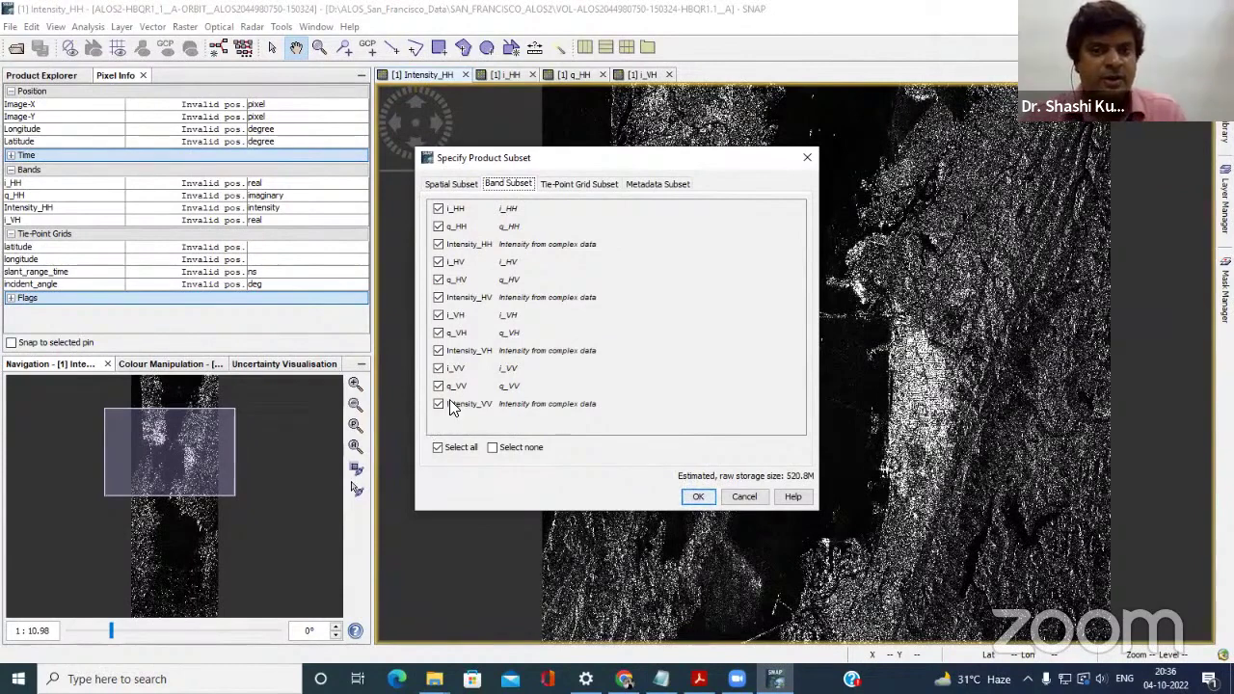
click(586, 181)
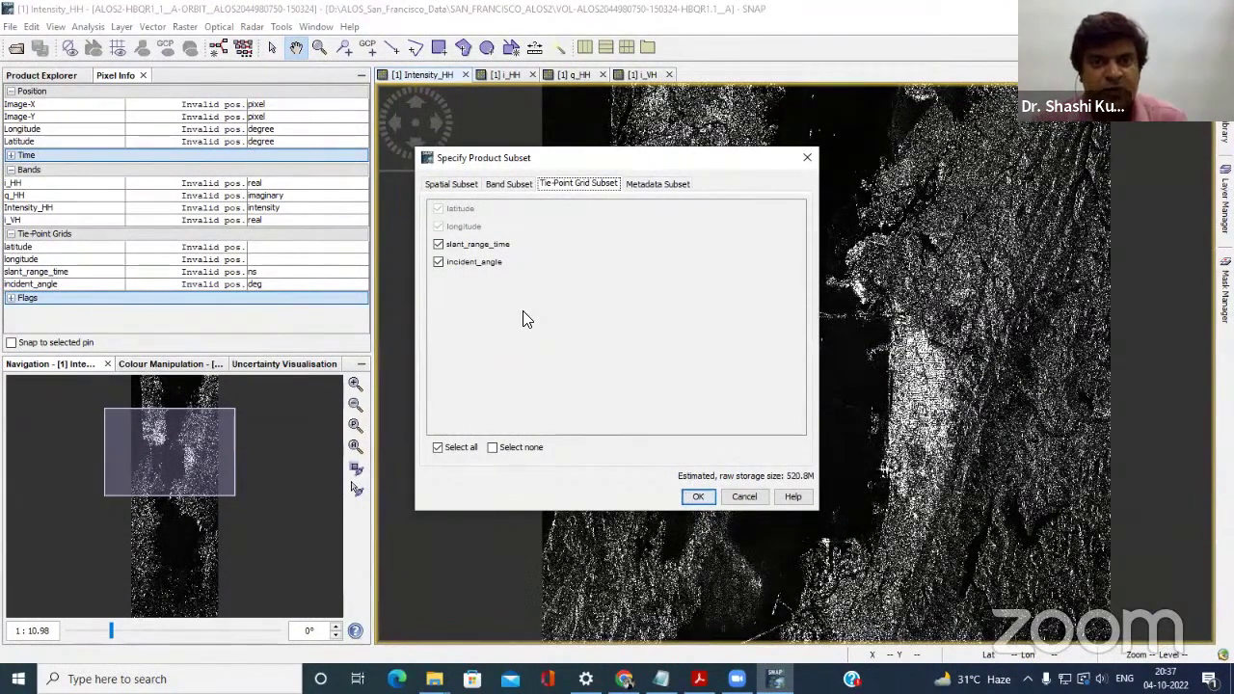
click(451, 184)
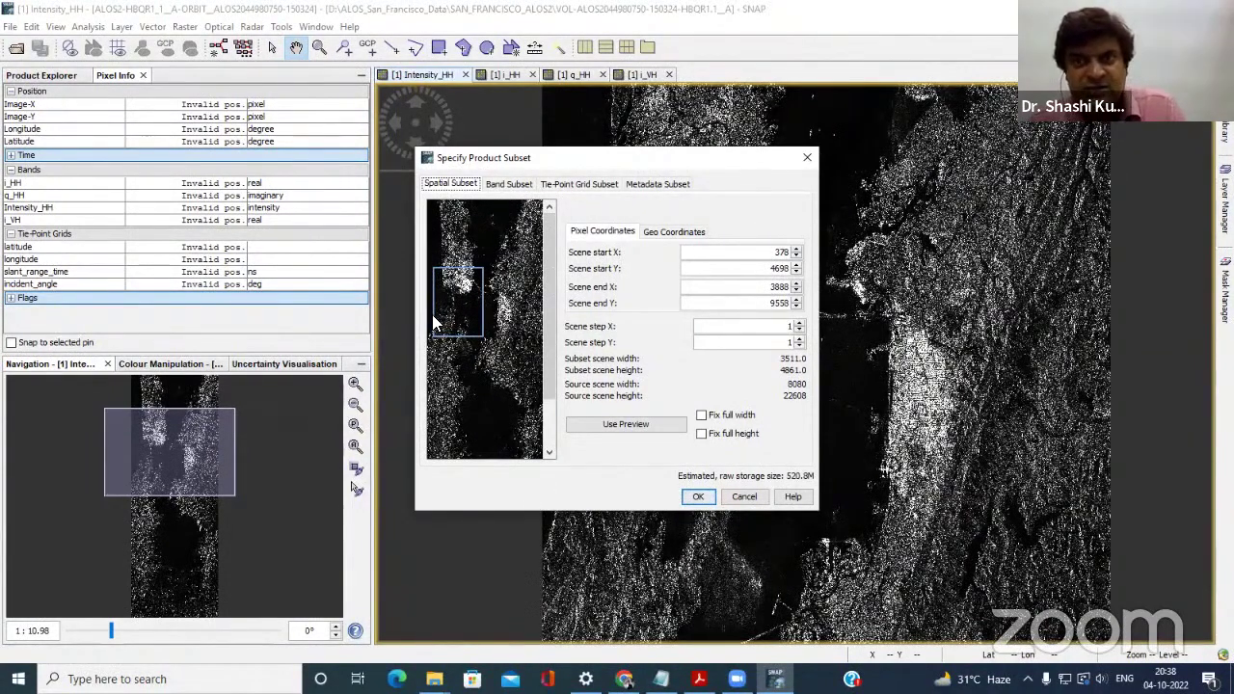
click(699, 499)
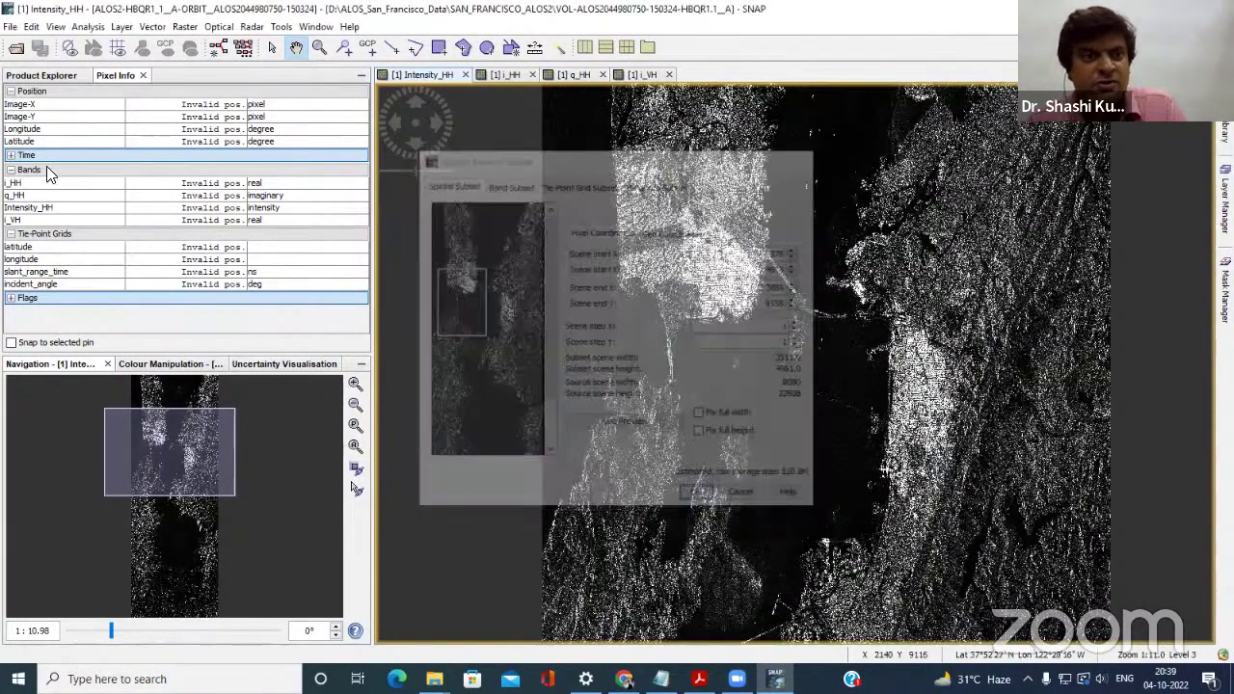
Collapse the original product's tree, expand the subset product's Bands folder, and open its Intensity_HH image.
click(58, 75)
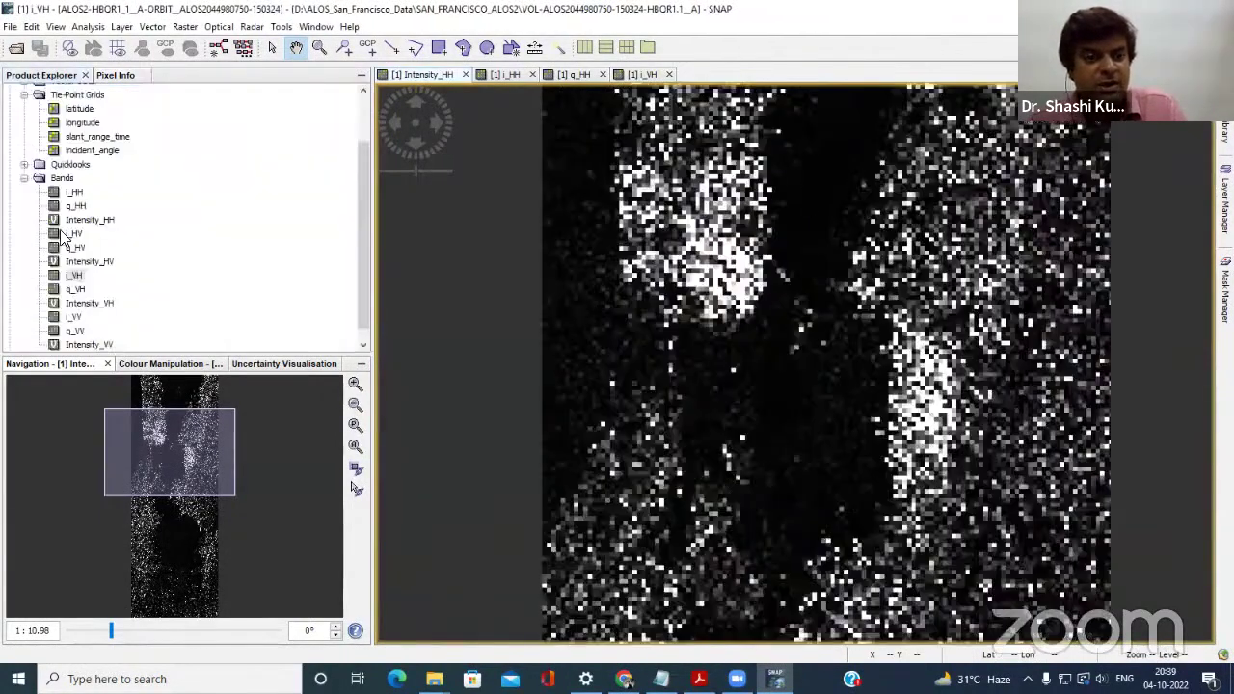
click(25, 171)
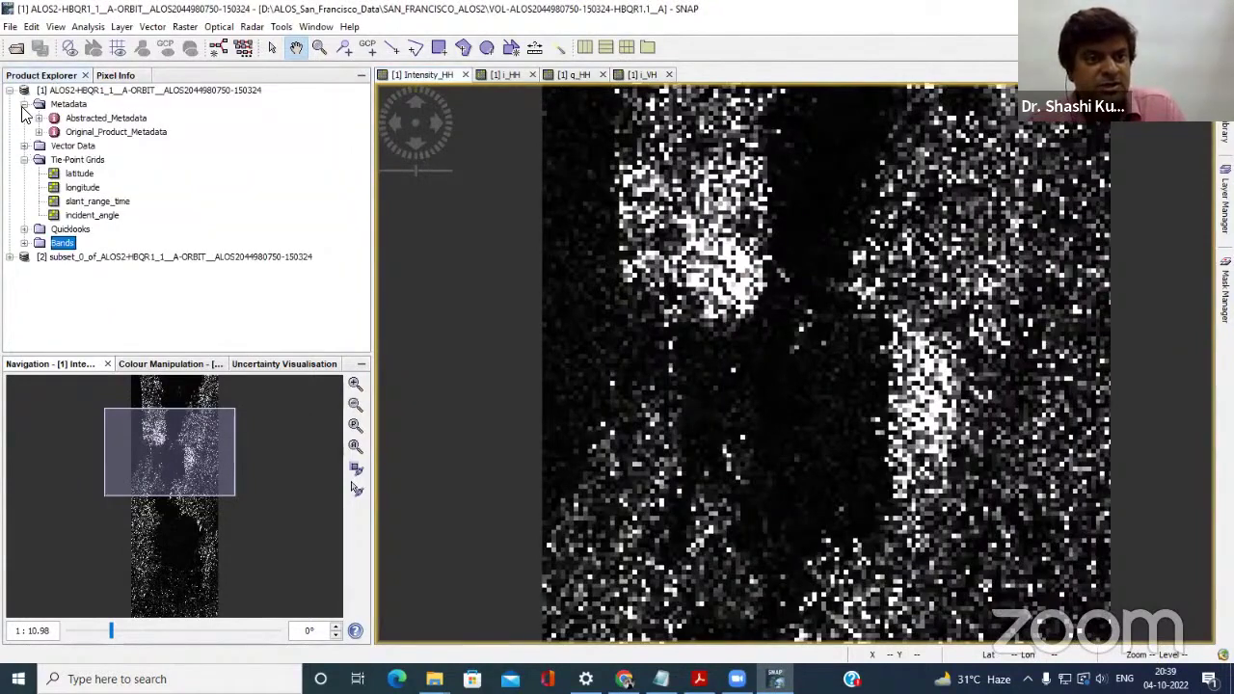
click(24, 104)
double_click(24, 90)
click(9, 103)
click(24, 160)
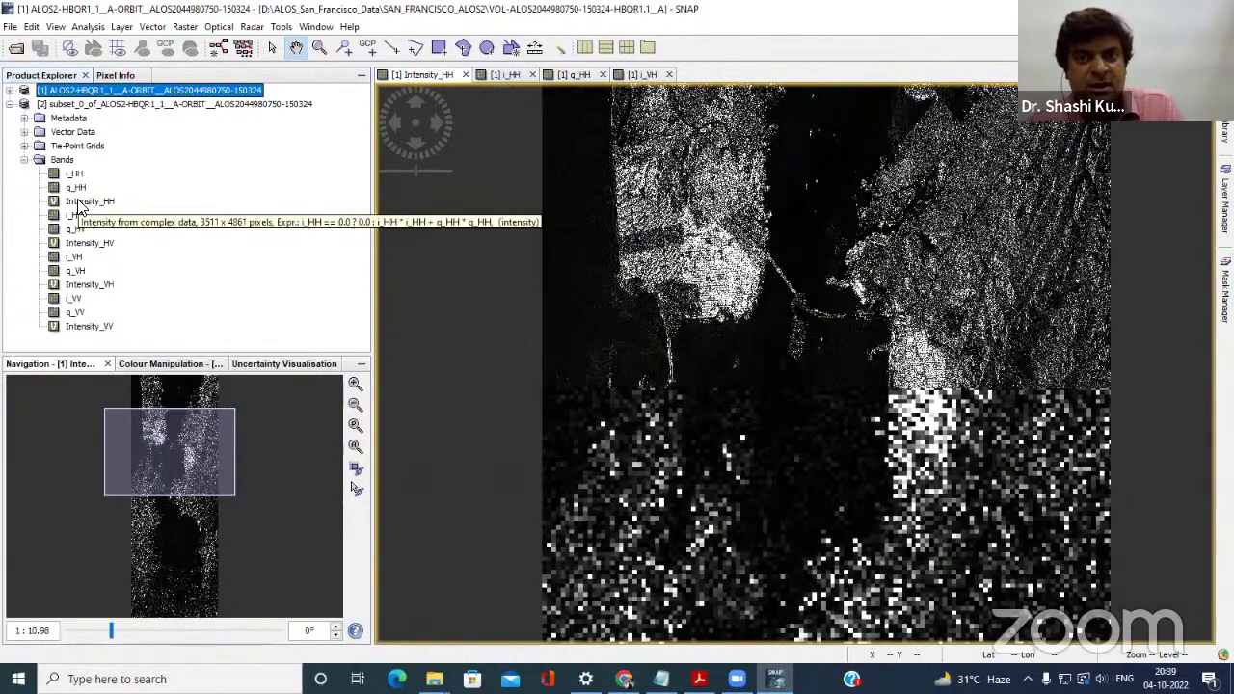
double_click(78, 202)
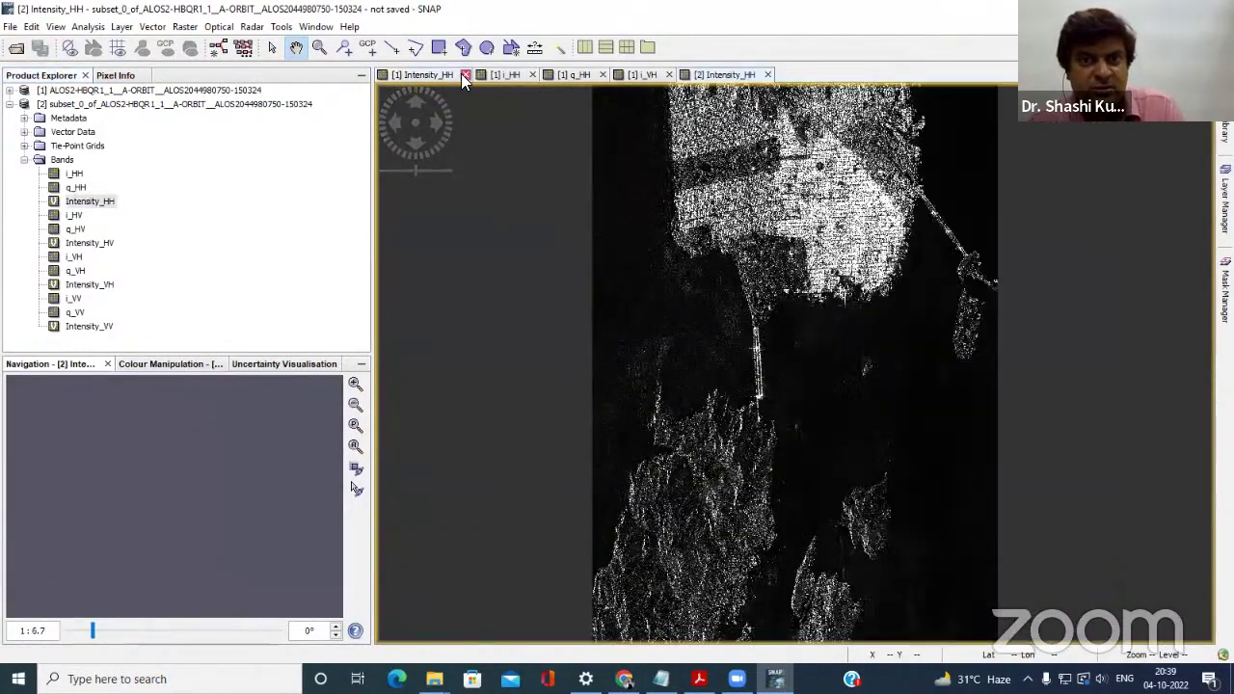
Close all open image views of both products and select the subset's Intensity_HH band.
click(465, 74)
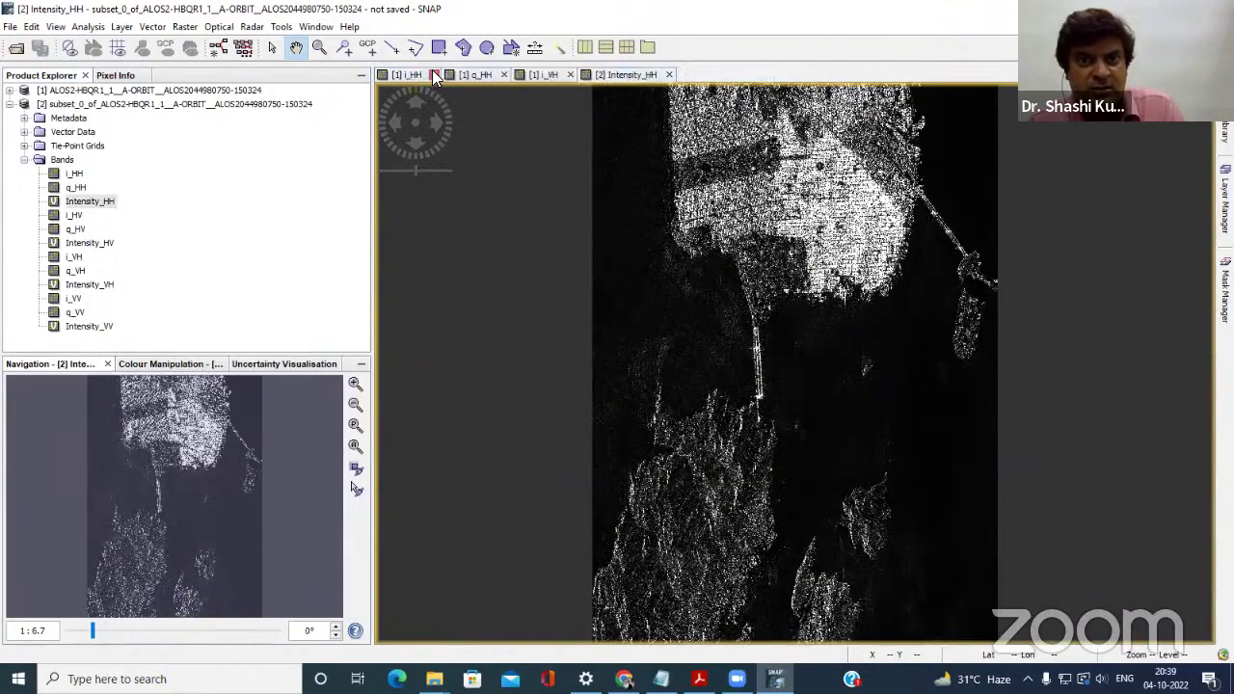
click(435, 74)
click(435, 75)
click(435, 74)
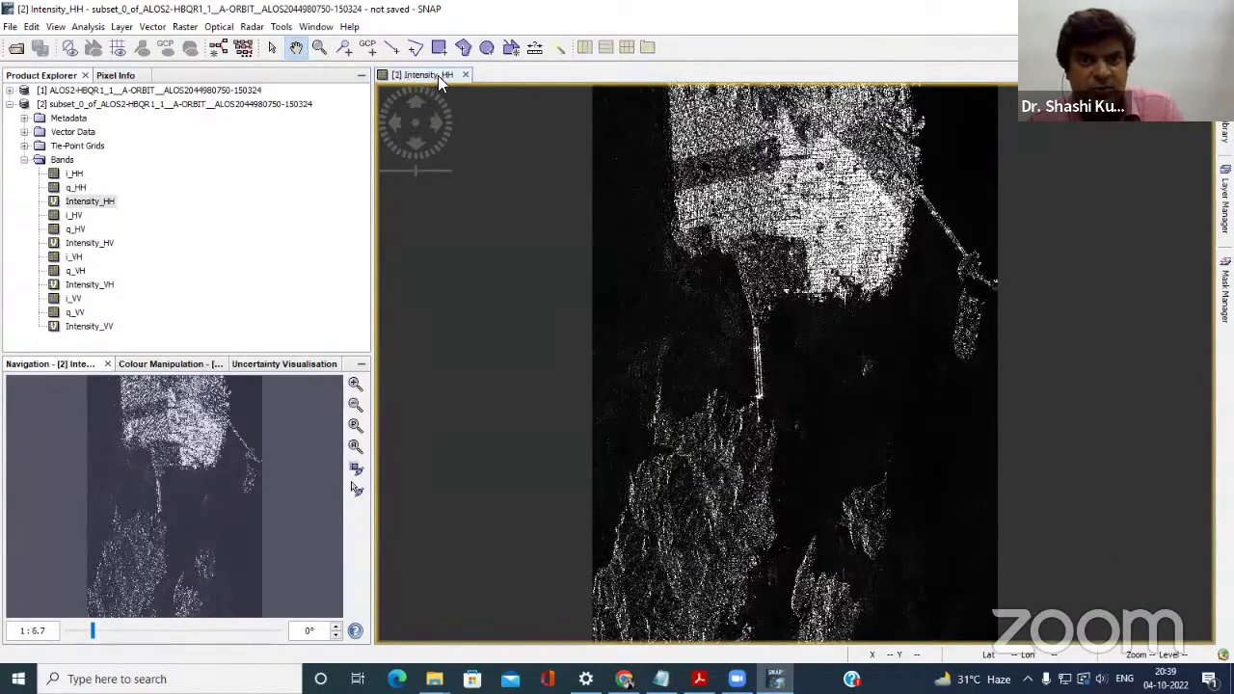
click(464, 74)
click(100, 205)
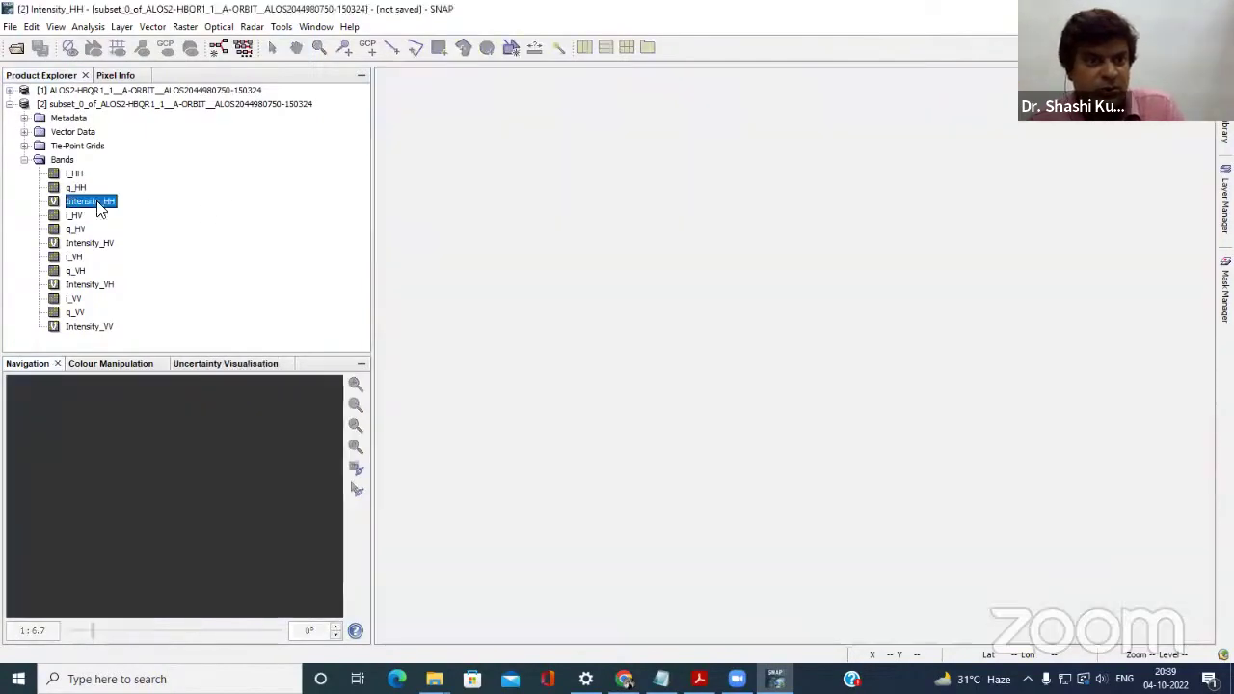
Open the subset's Intensity_HH band as an image and inspect the city, bridge and land areas more closely.
double_click(99, 204)
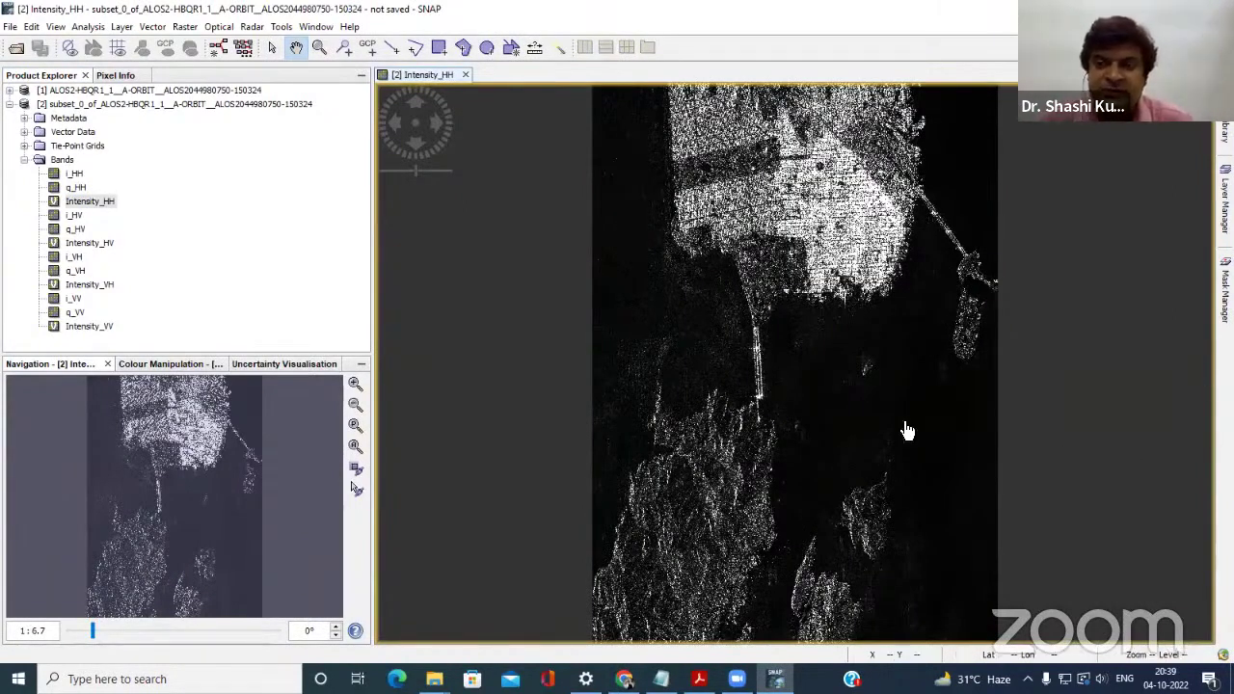
scroll(815, 432, up, 2)
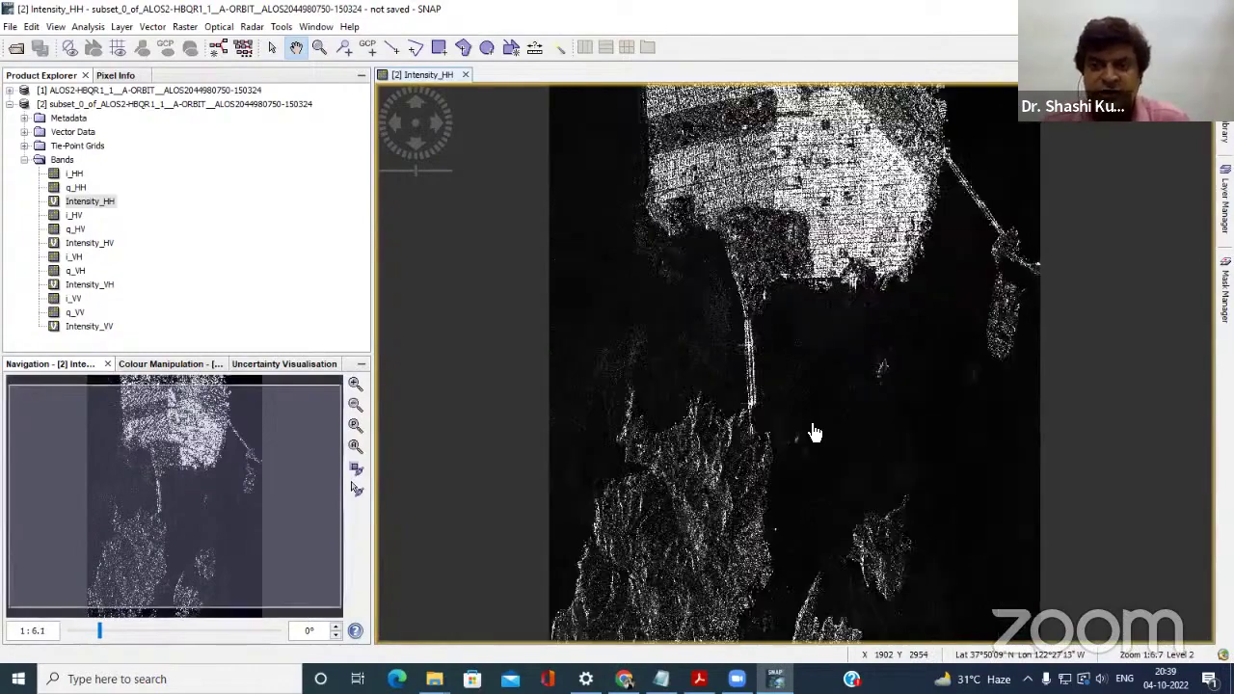
scroll(814, 433, down, 4)
scroll(814, 433, up, 1)
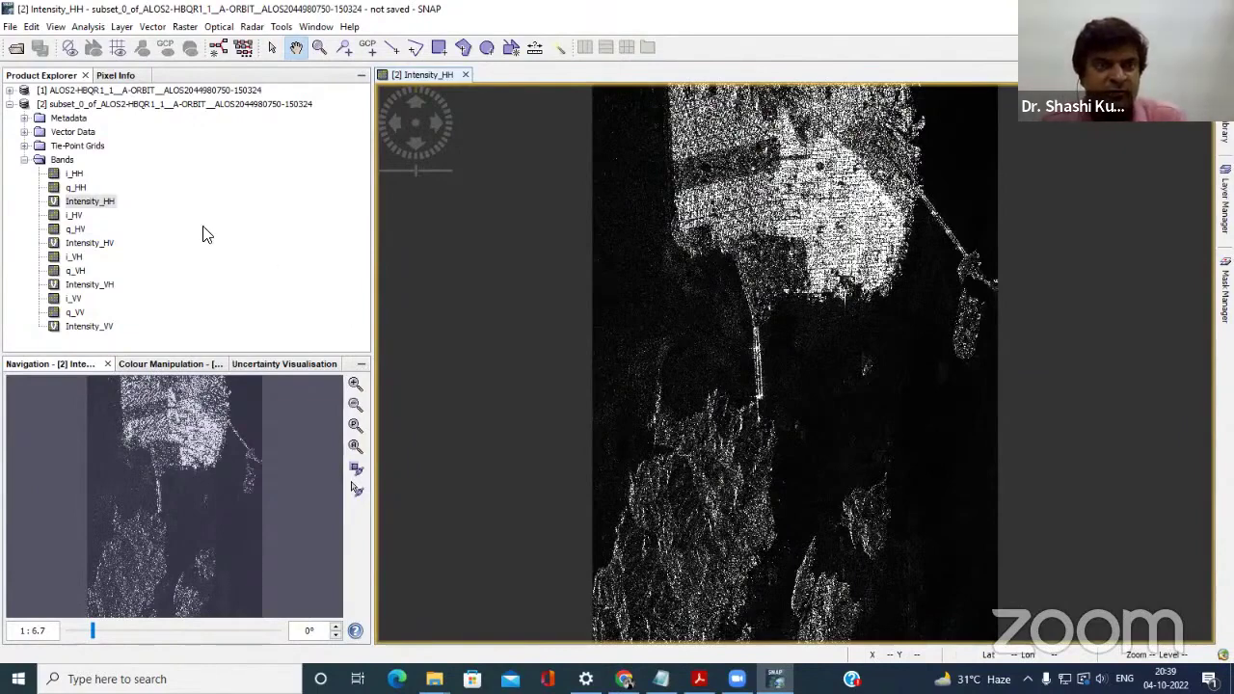
Close the Product Explorer and Pixel Info tool windows and restore Product Explorer.
click(86, 76)
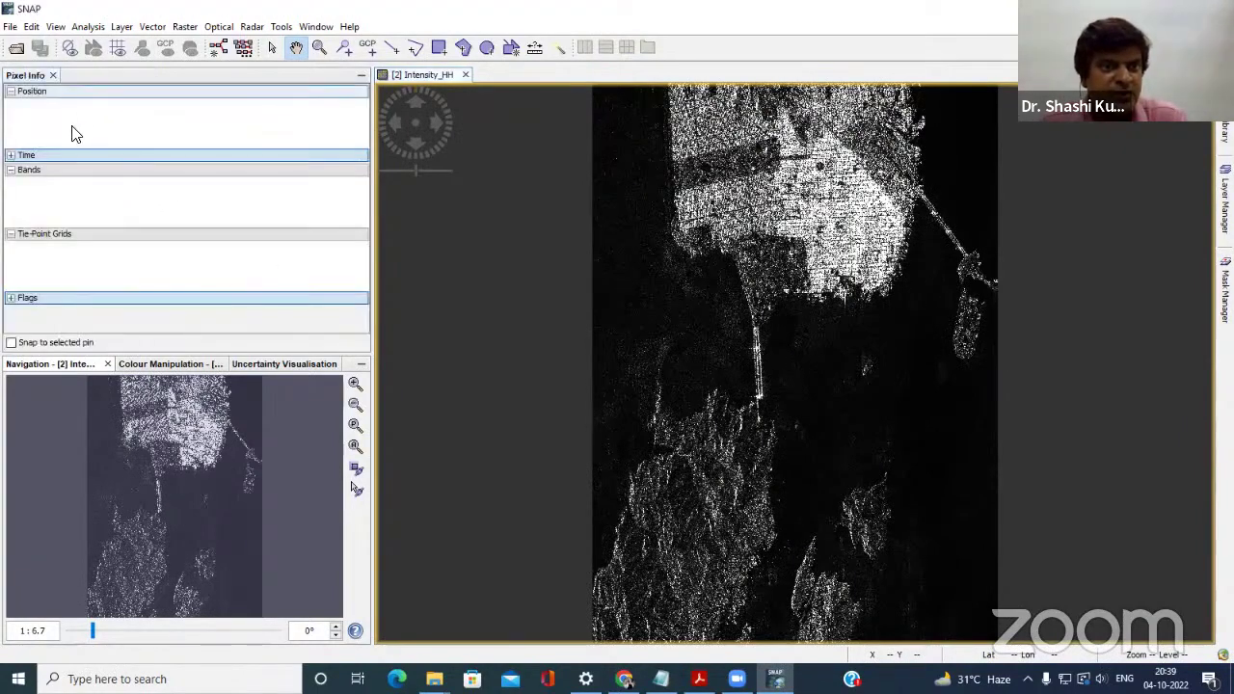
click(53, 76)
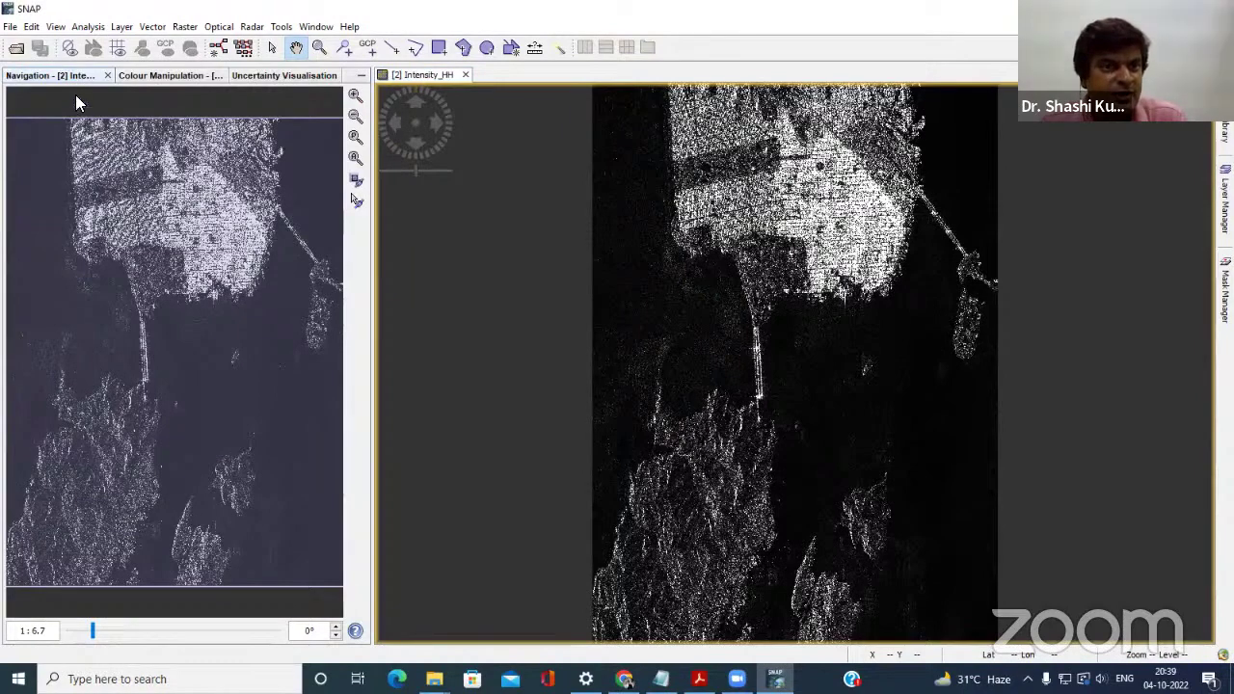
click(58, 31)
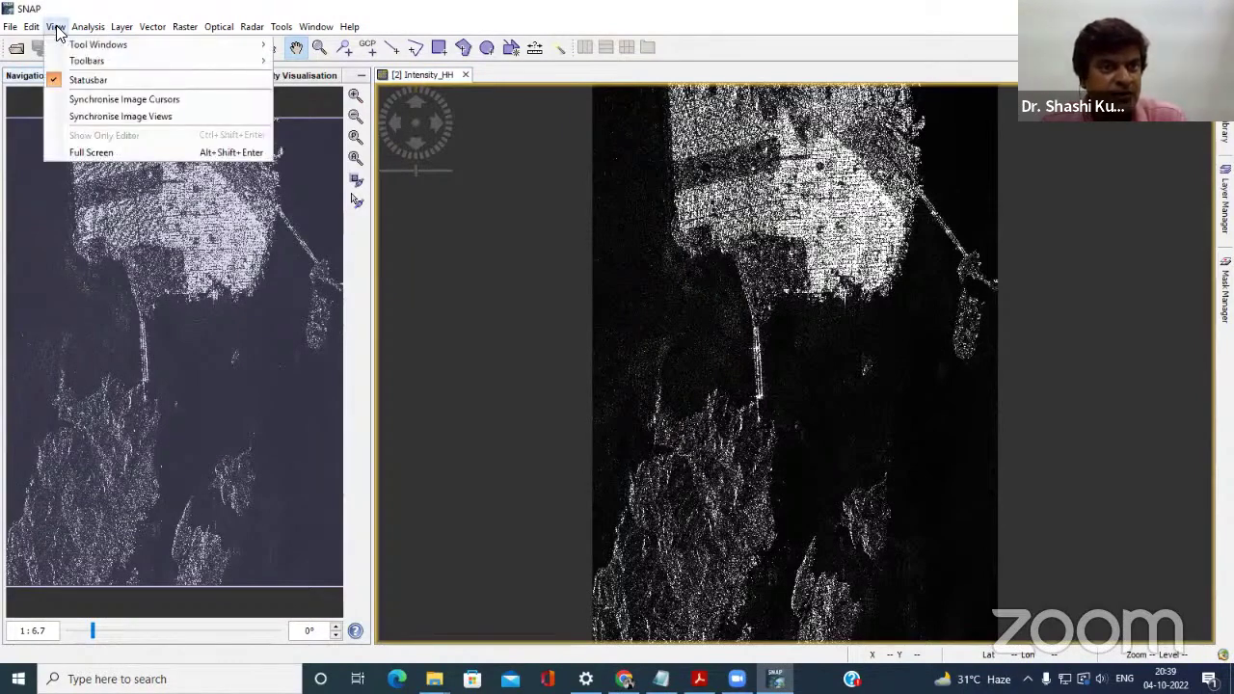
mouse_move(92, 44)
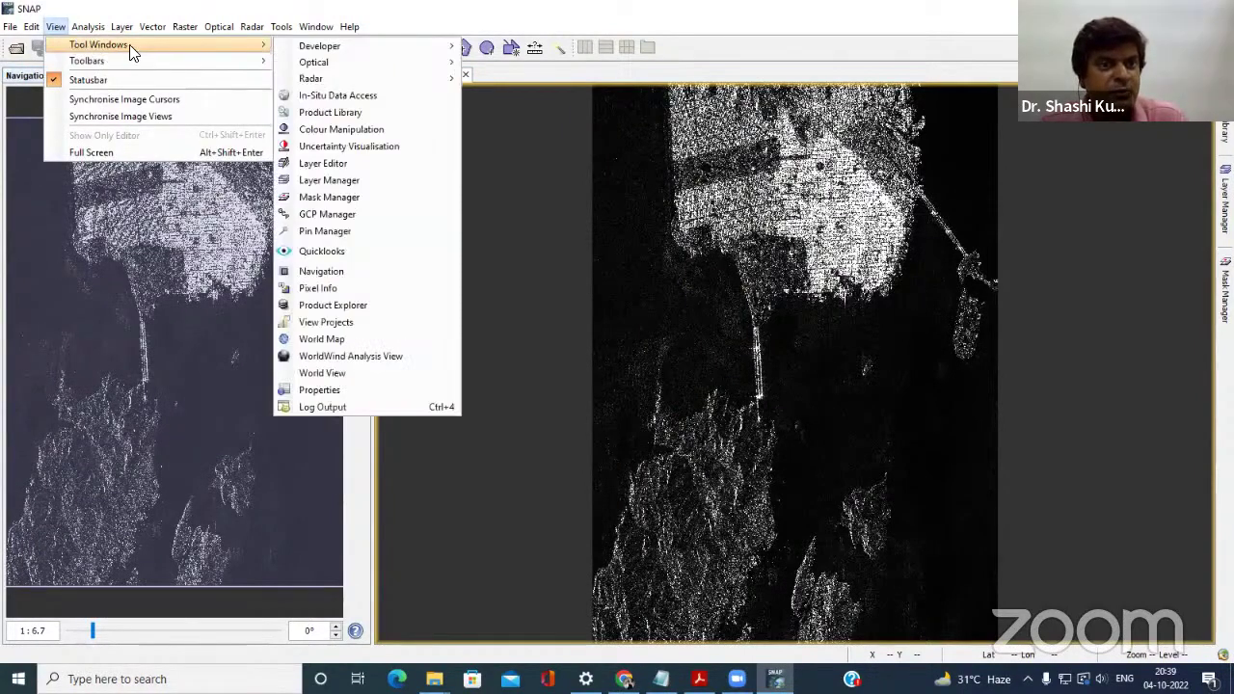
click(309, 307)
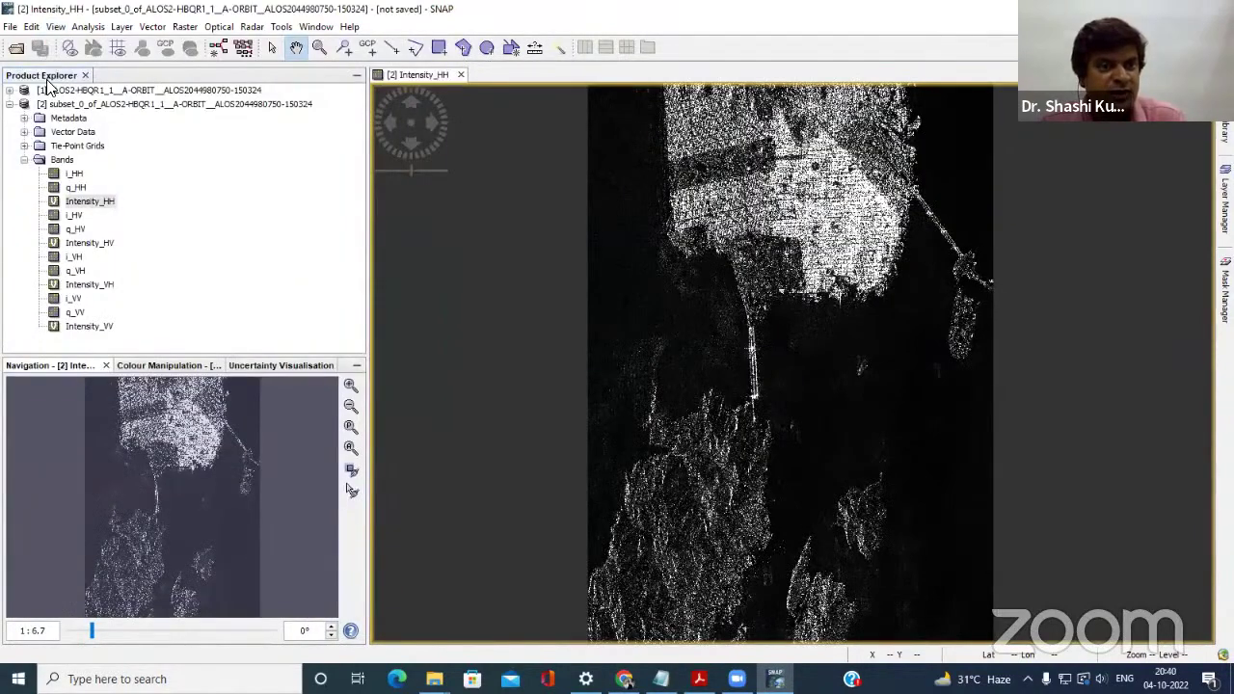
Restore the Pixel Info tool window and bring Product Explorer back to the front.
click(55, 27)
mouse_move(131, 48)
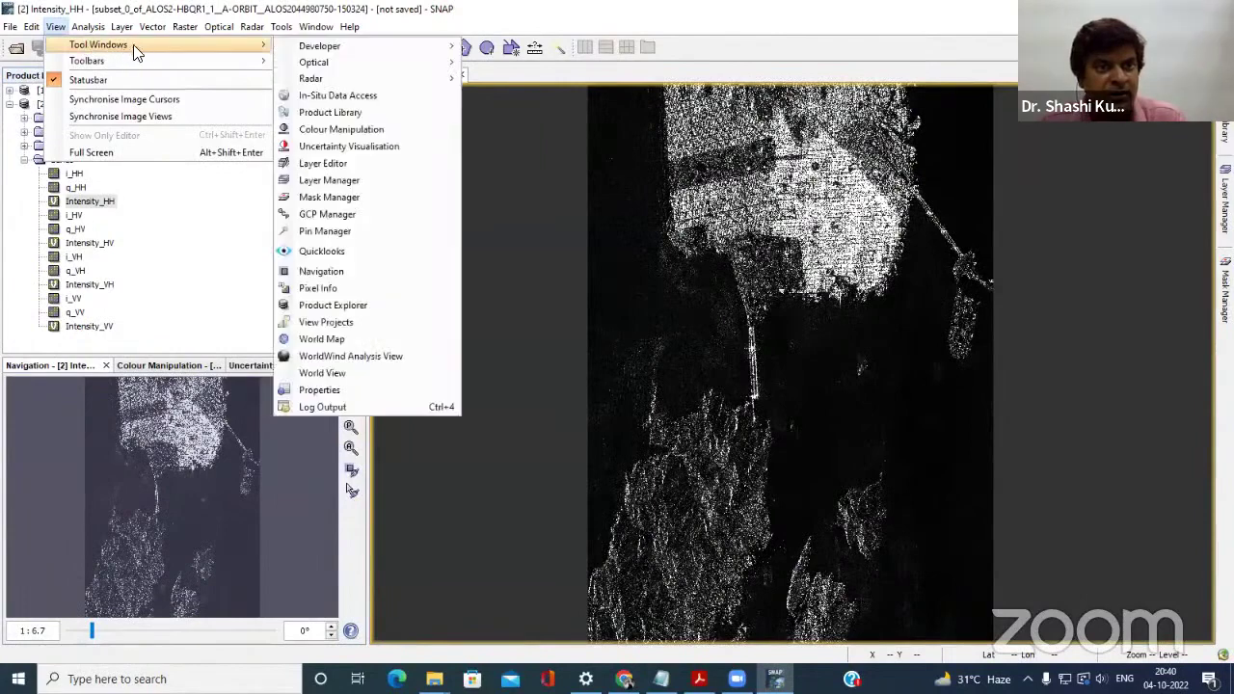
click(339, 290)
click(36, 76)
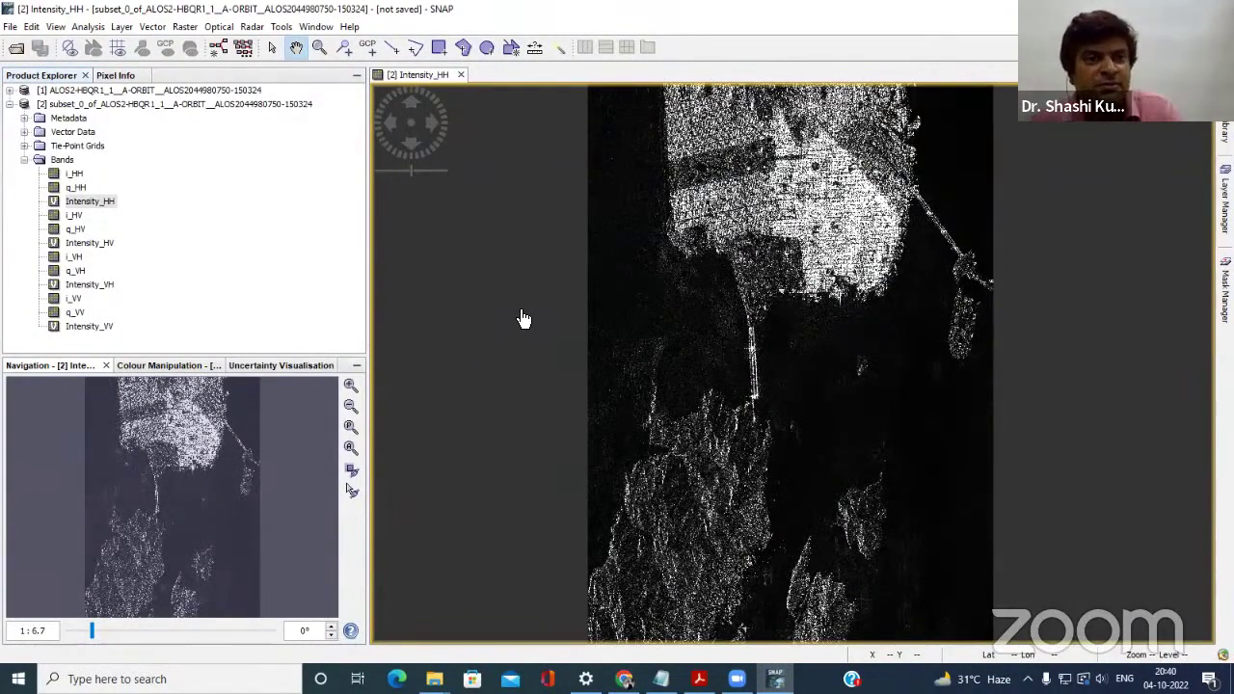
View the subset's i_HH, q_HH, i_HV and q_HV bands as images and inspect their pixel values in Pixel Info.
double_click(73, 175)
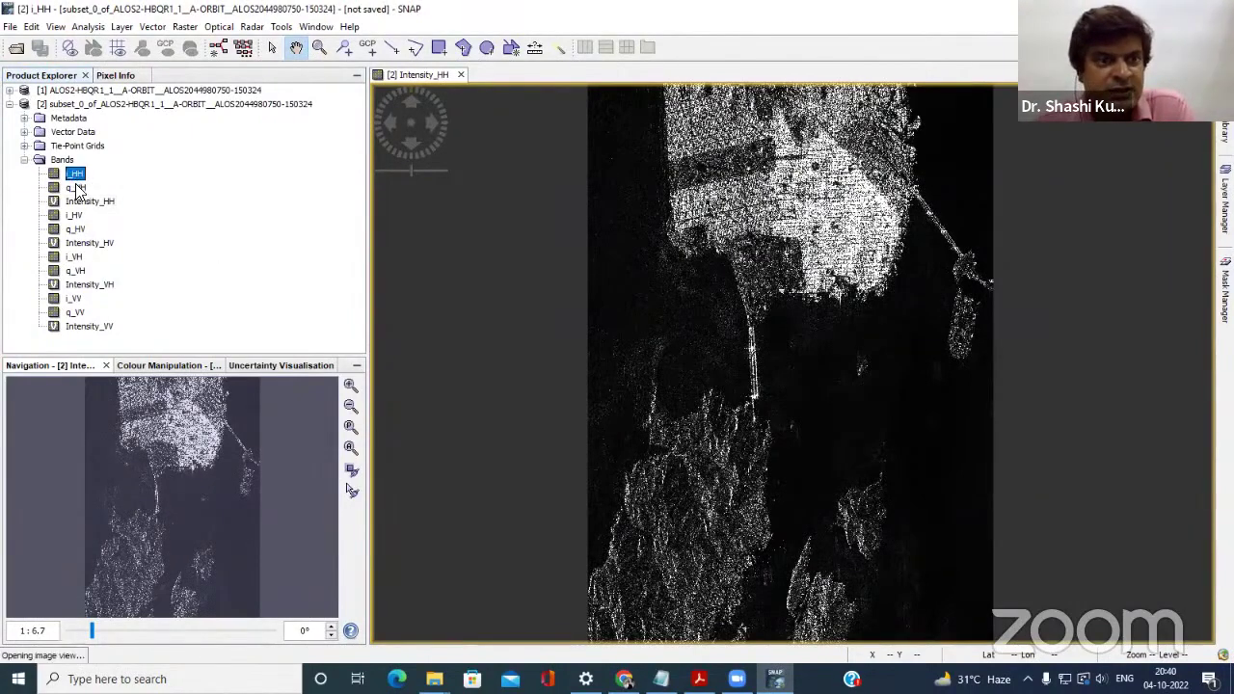
key(Down)
key(Return)
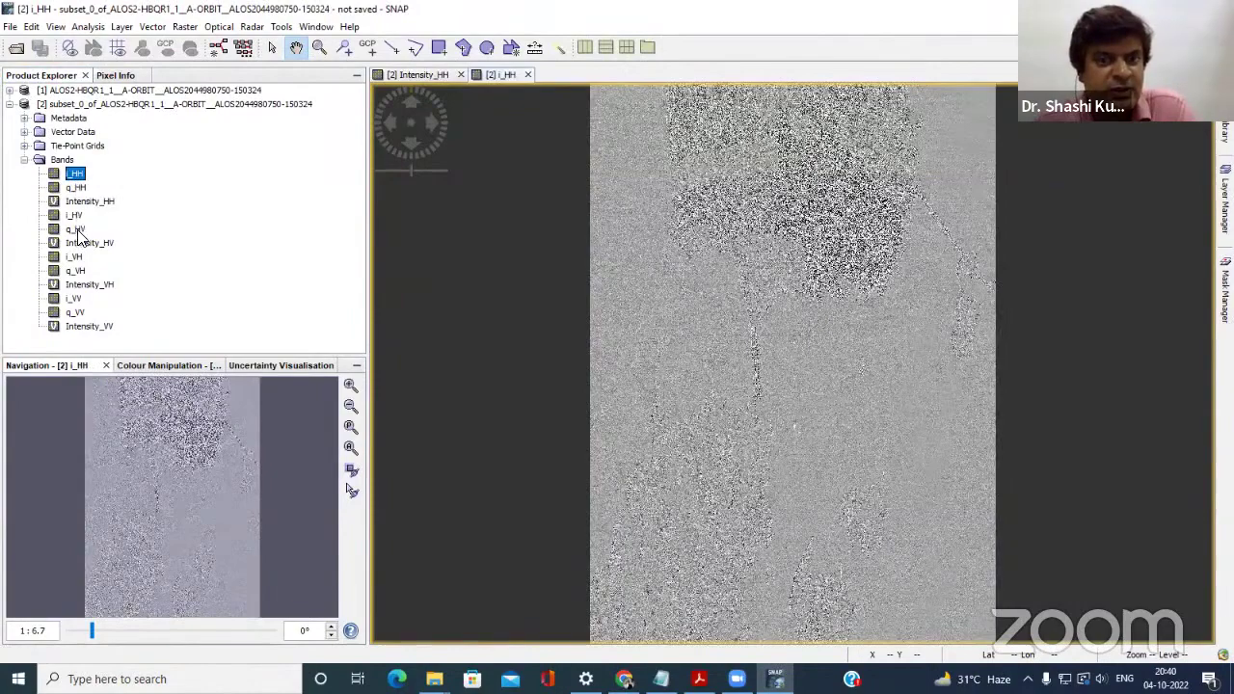
key(Down)
key(Down)
key(Return)
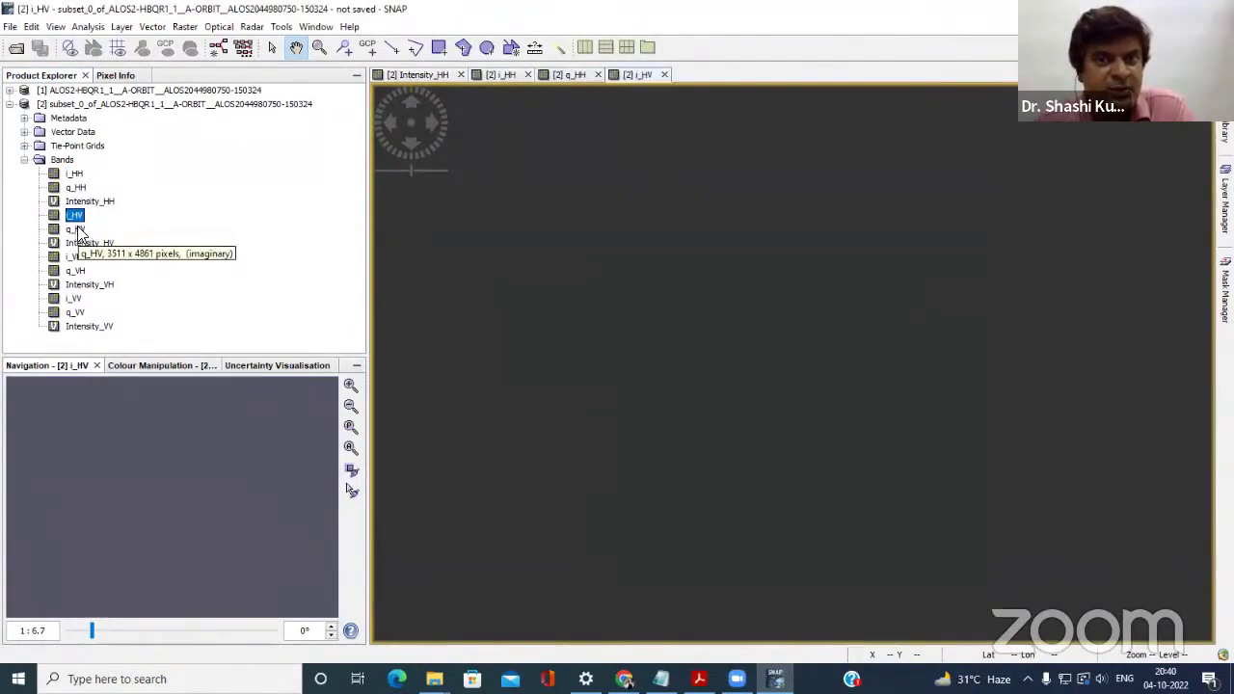
key(Down)
key(Return)
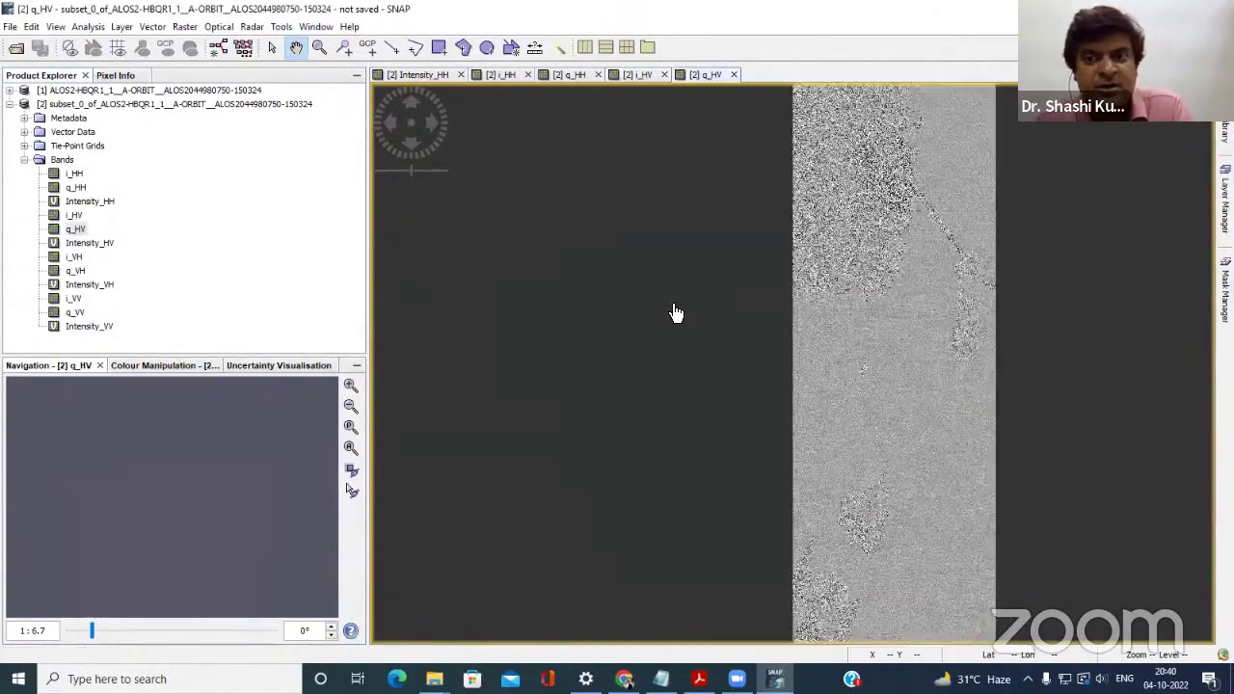
click(128, 76)
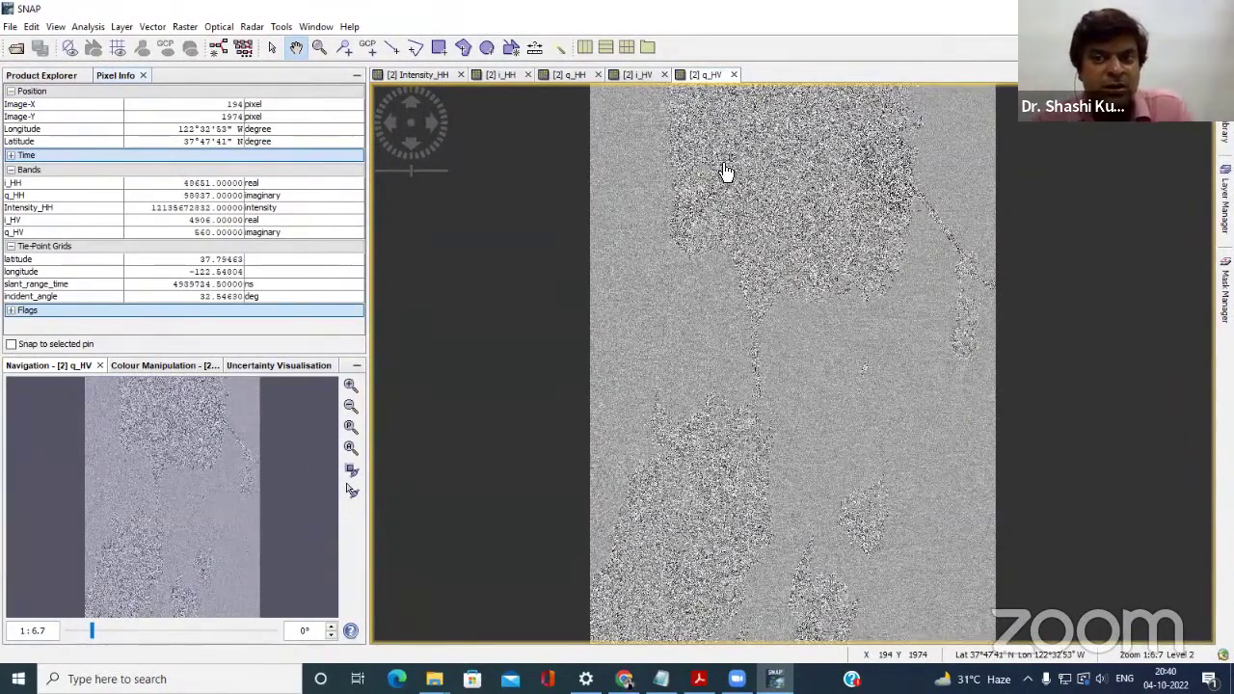
Close the q_HV, i_HV, q_HH and i_HH image views, keeping Intensity_HH open, and return to Product Explorer.
click(734, 76)
click(594, 75)
click(594, 74)
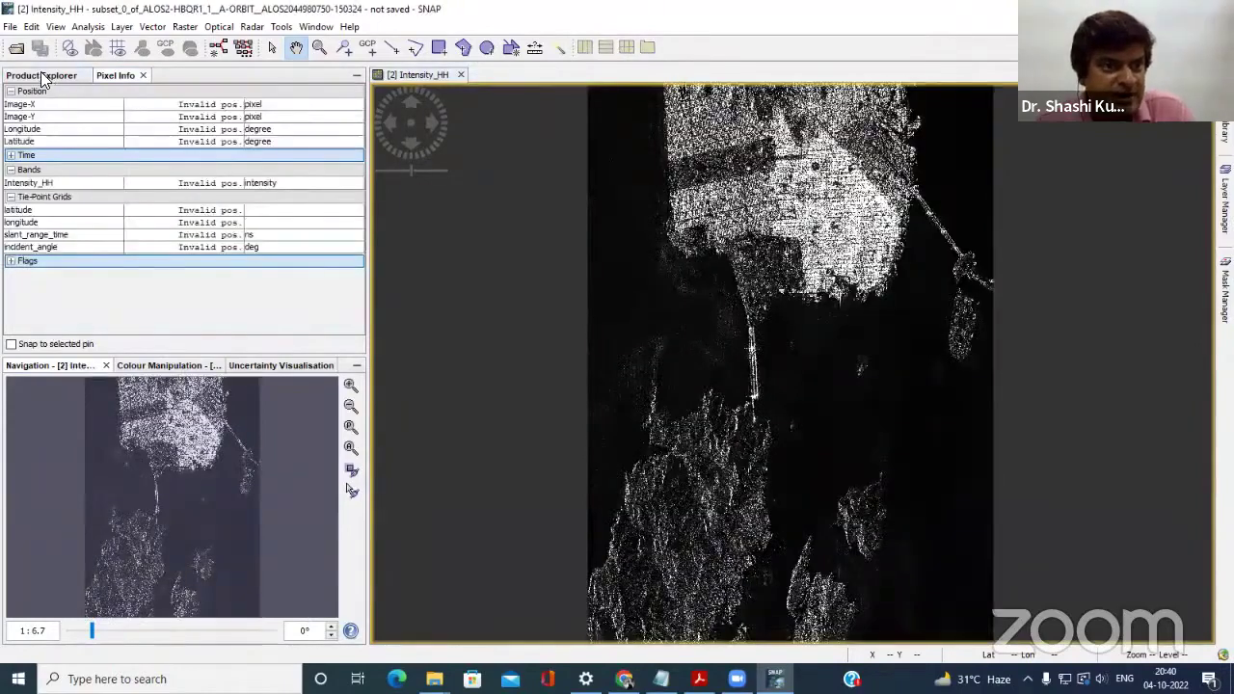
click(42, 77)
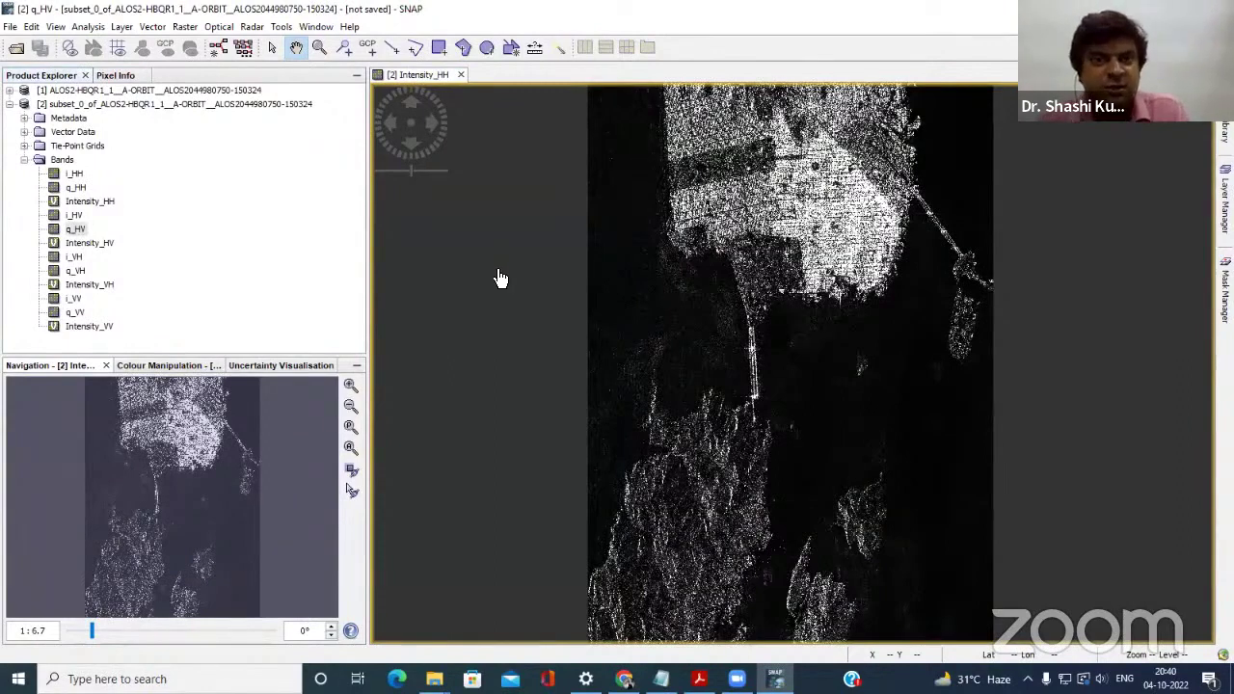
Start the Multilooking operator from the SAR utilities with the subset product as its source.
click(253, 27)
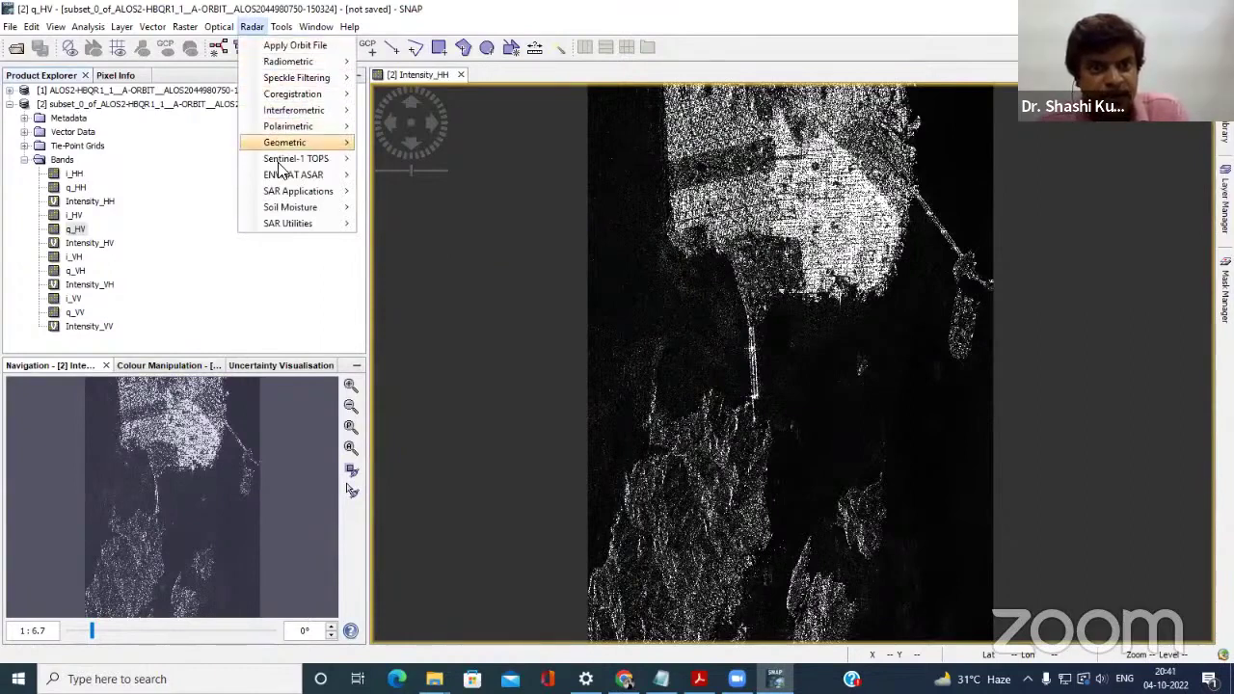
mouse_move(277, 222)
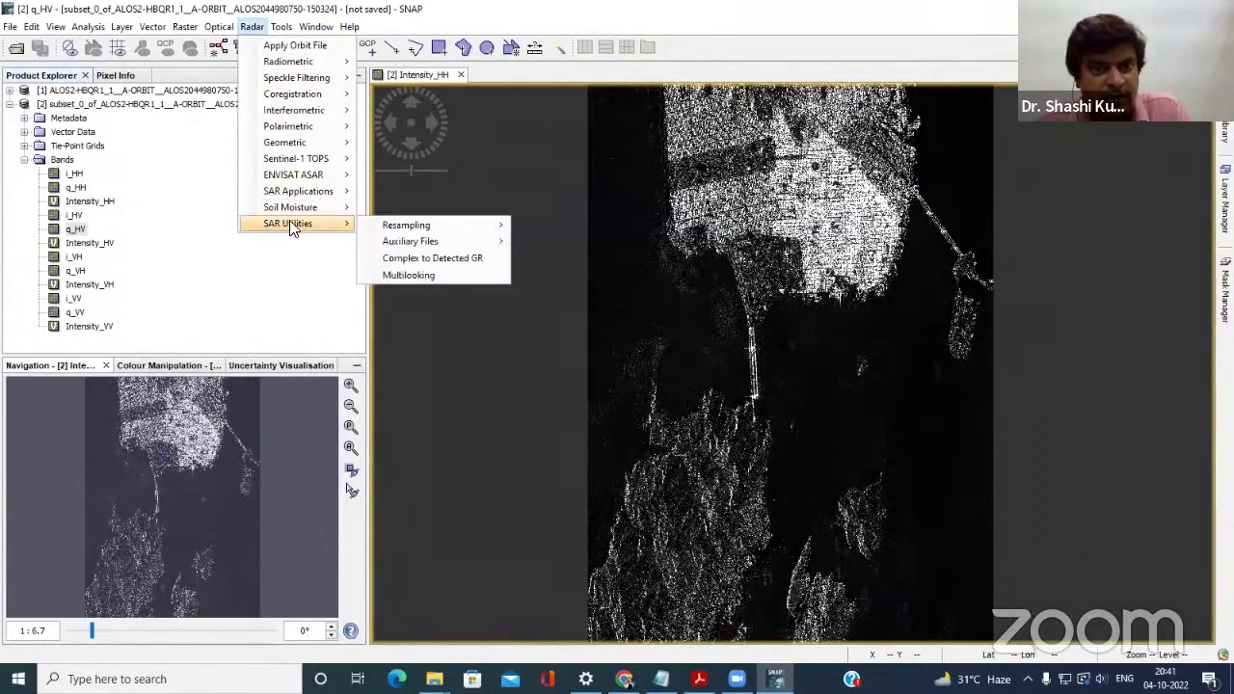
mouse_move(412, 227)
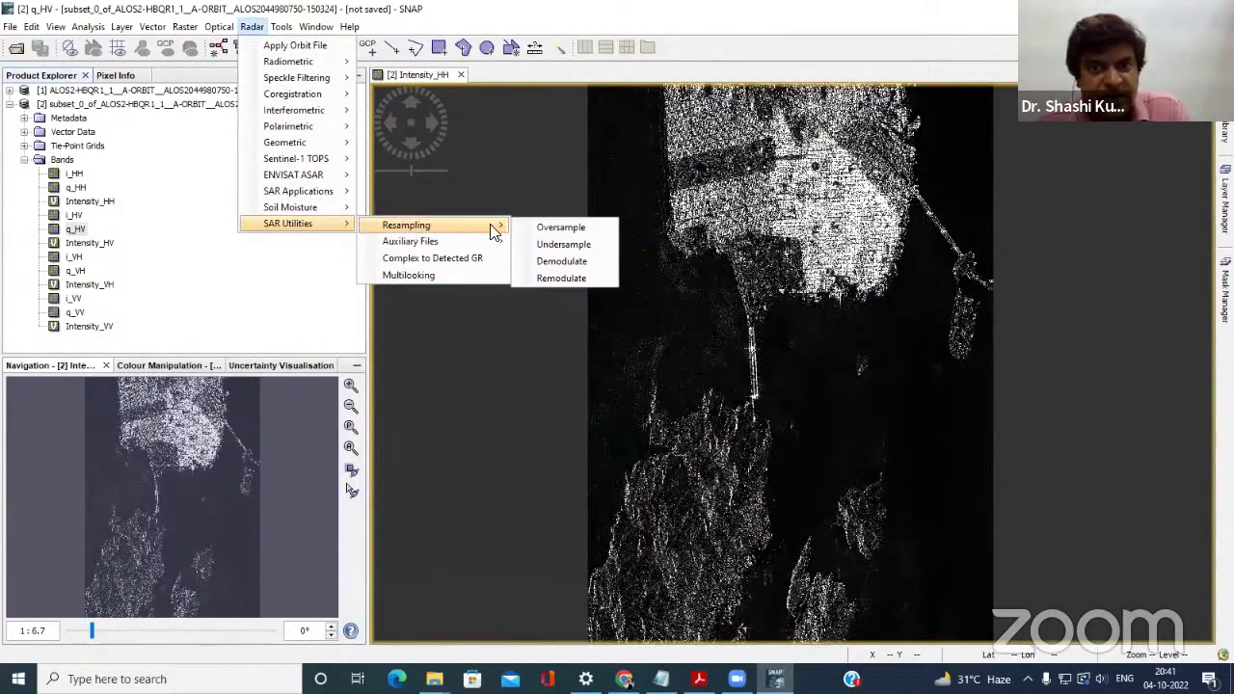
click(474, 274)
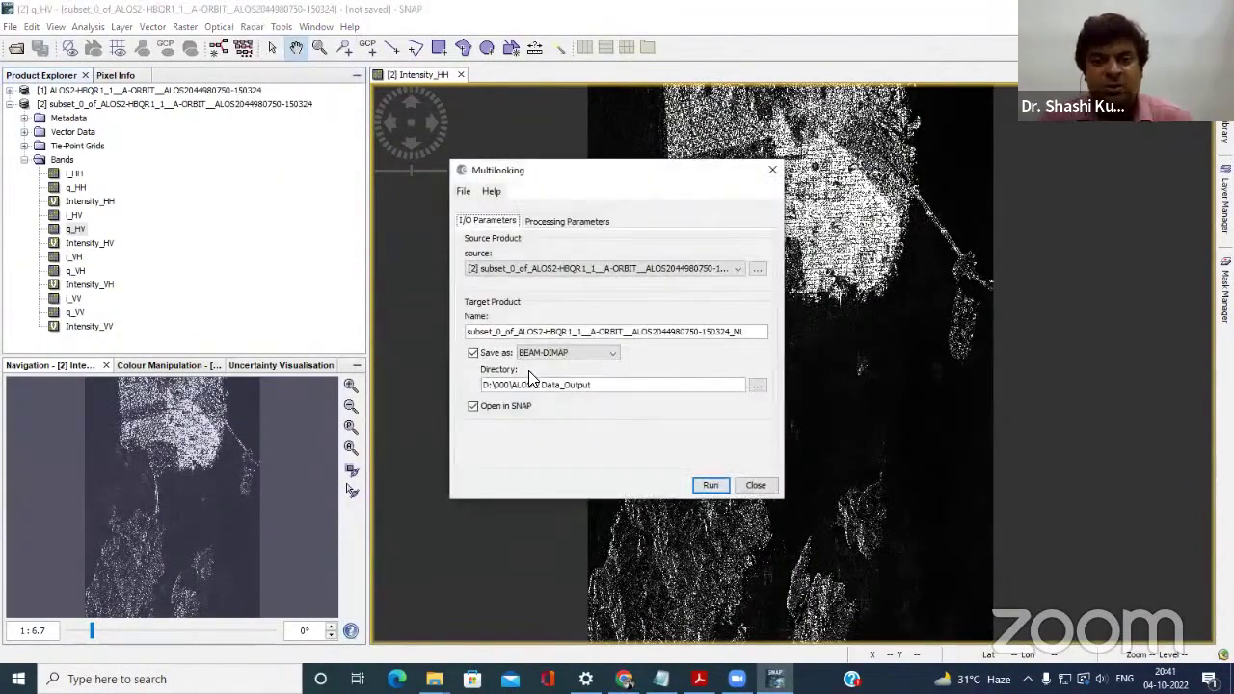
click(738, 270)
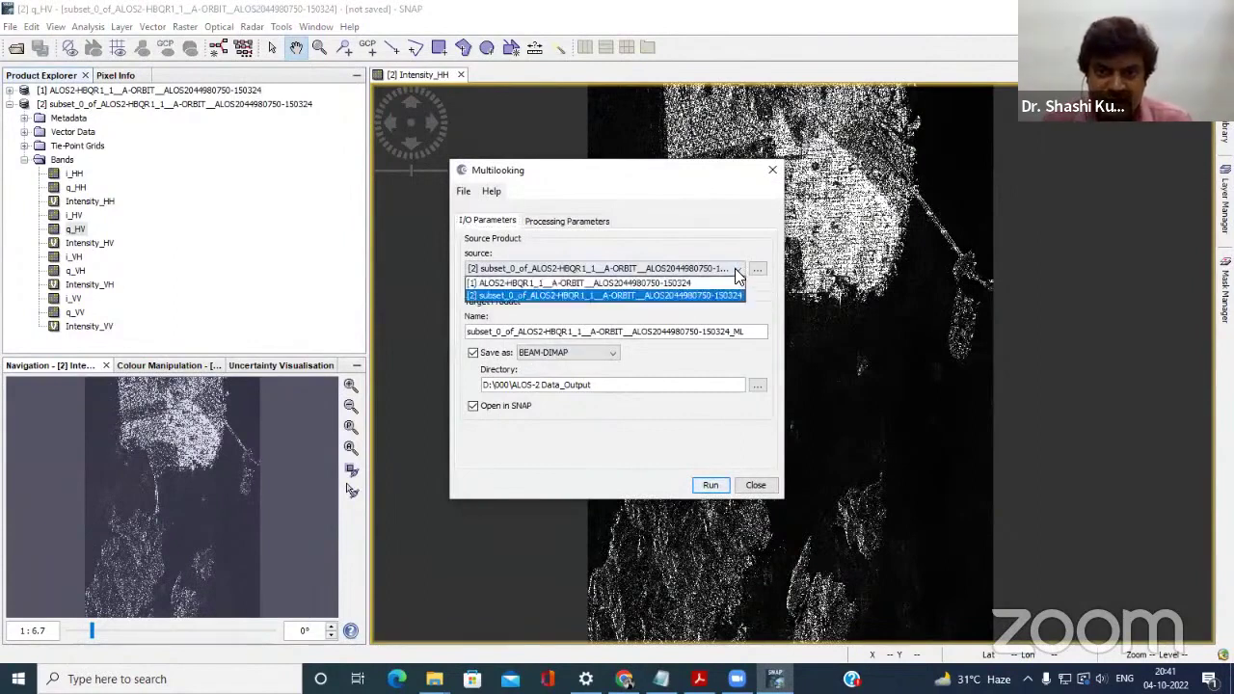
click(651, 299)
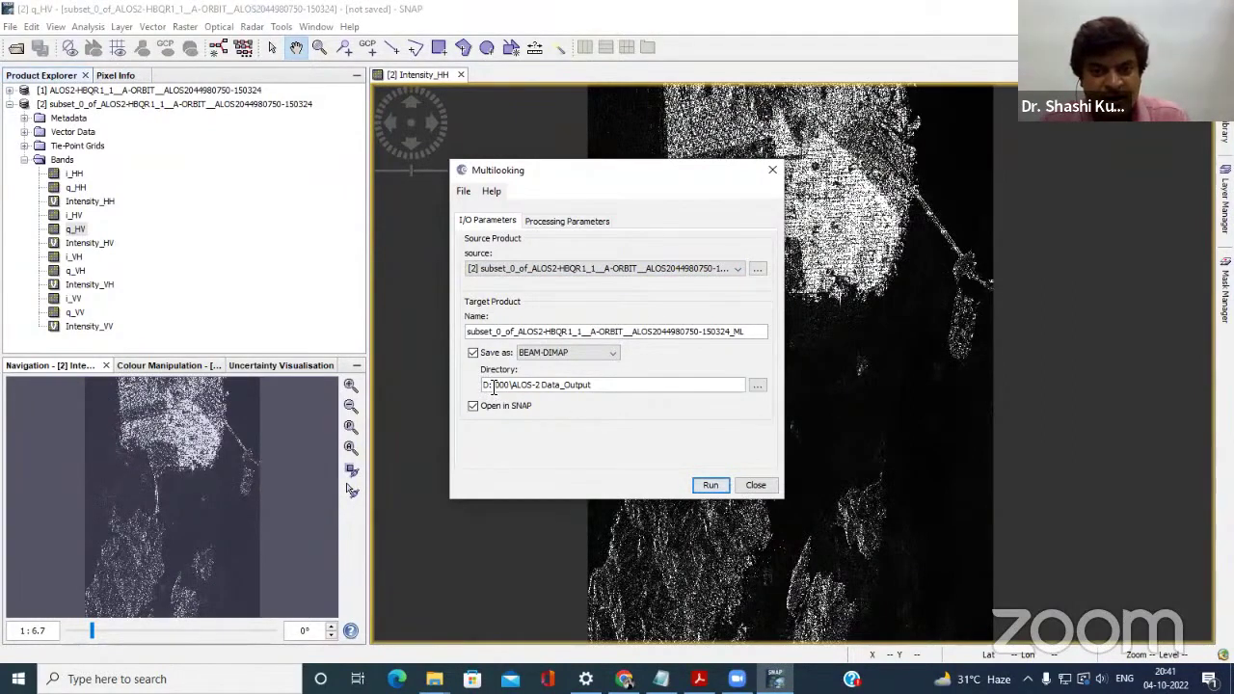
Create a folder named Output inside D:\ALOS_San_Francisco_Data and set it as the multilooked product's target directory.
click(757, 385)
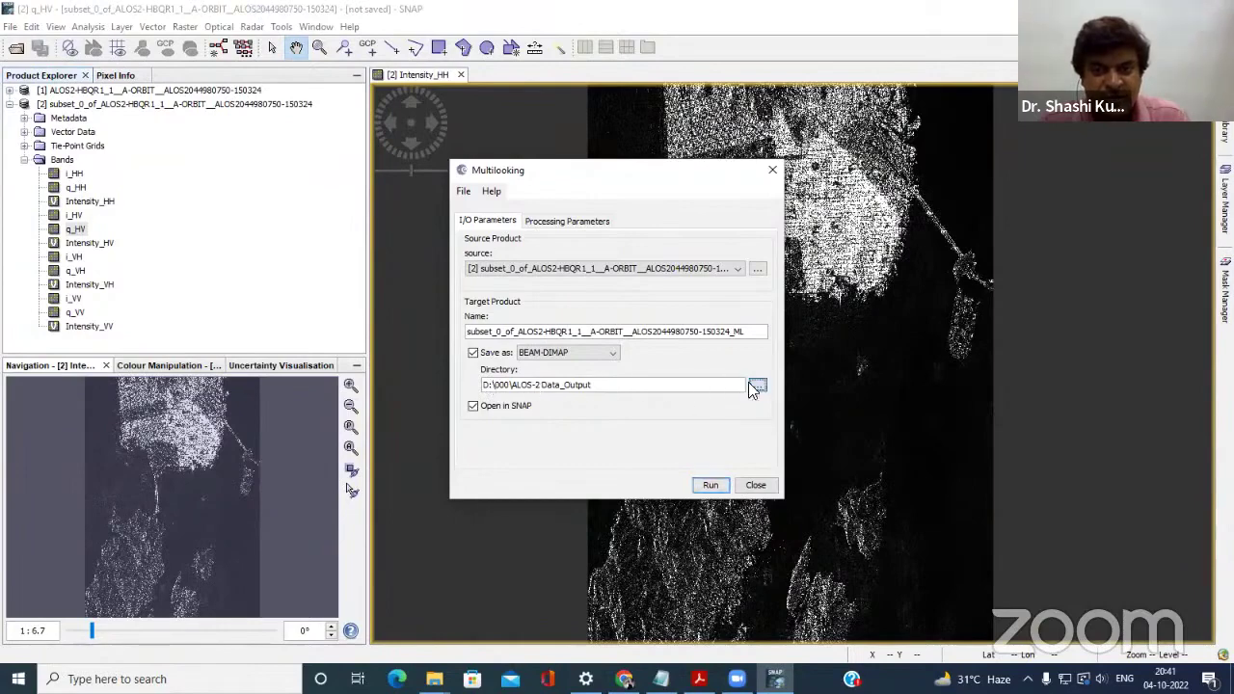
click(811, 373)
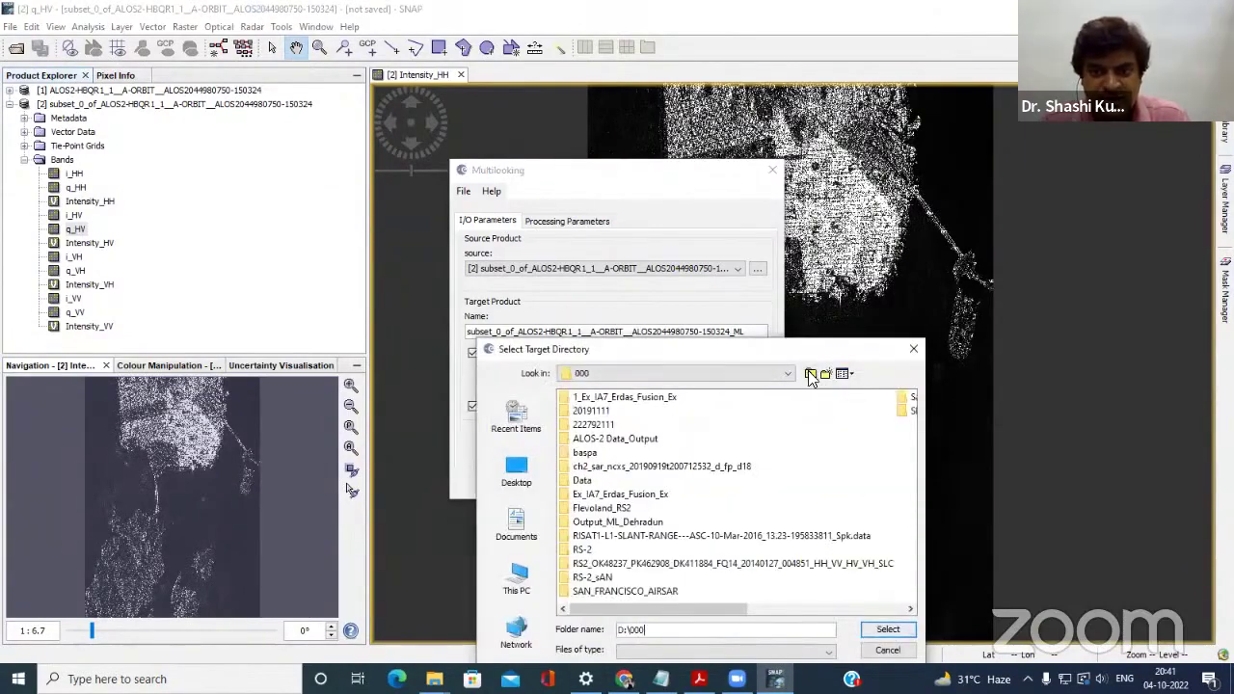
click(811, 375)
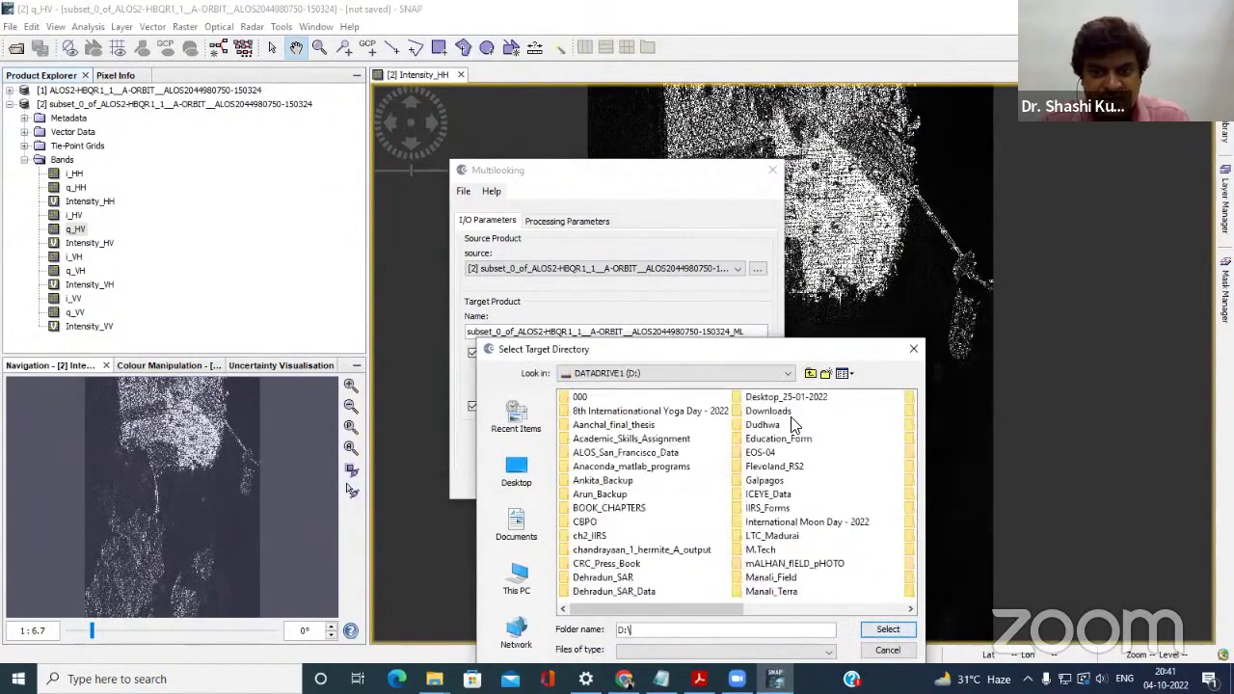
double_click(599, 452)
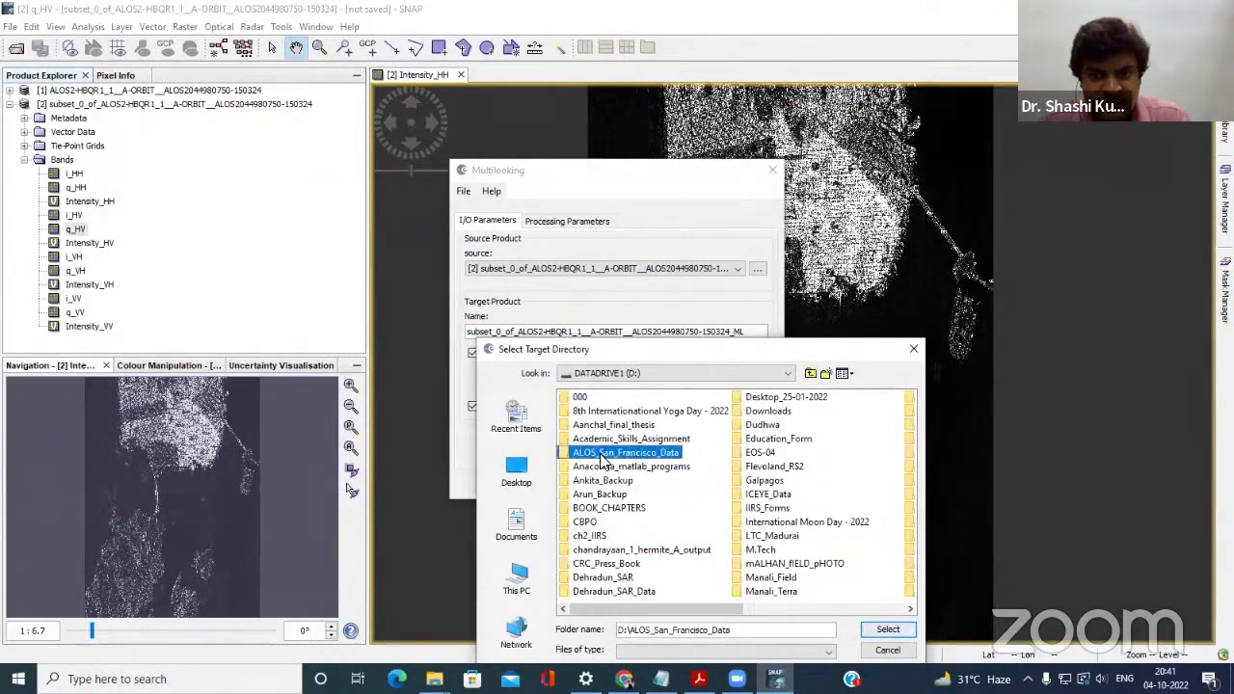
click(825, 373)
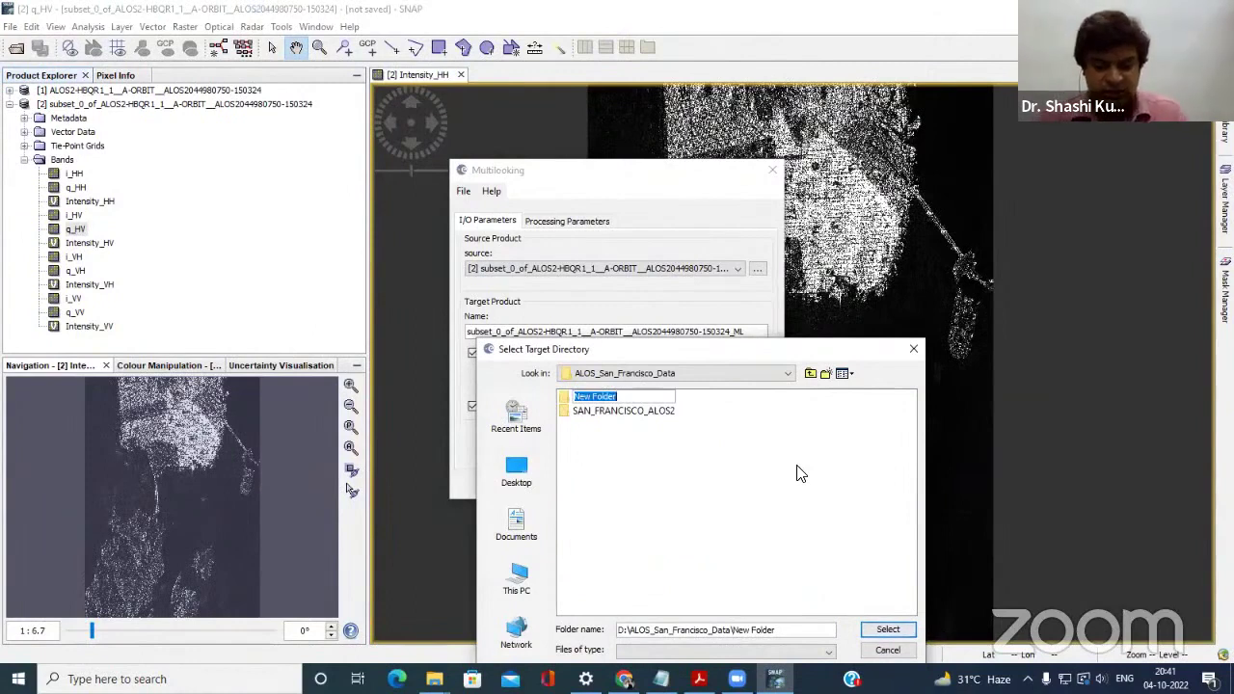
text(Output)
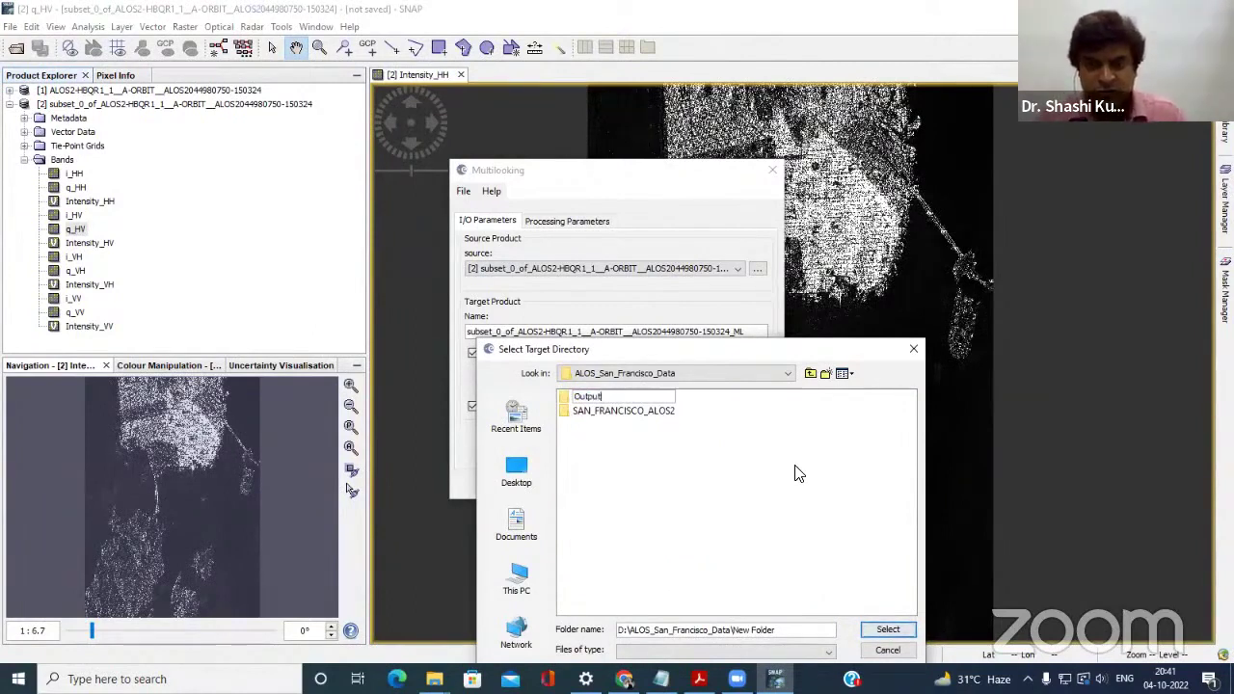
key(Return)
key(Return)
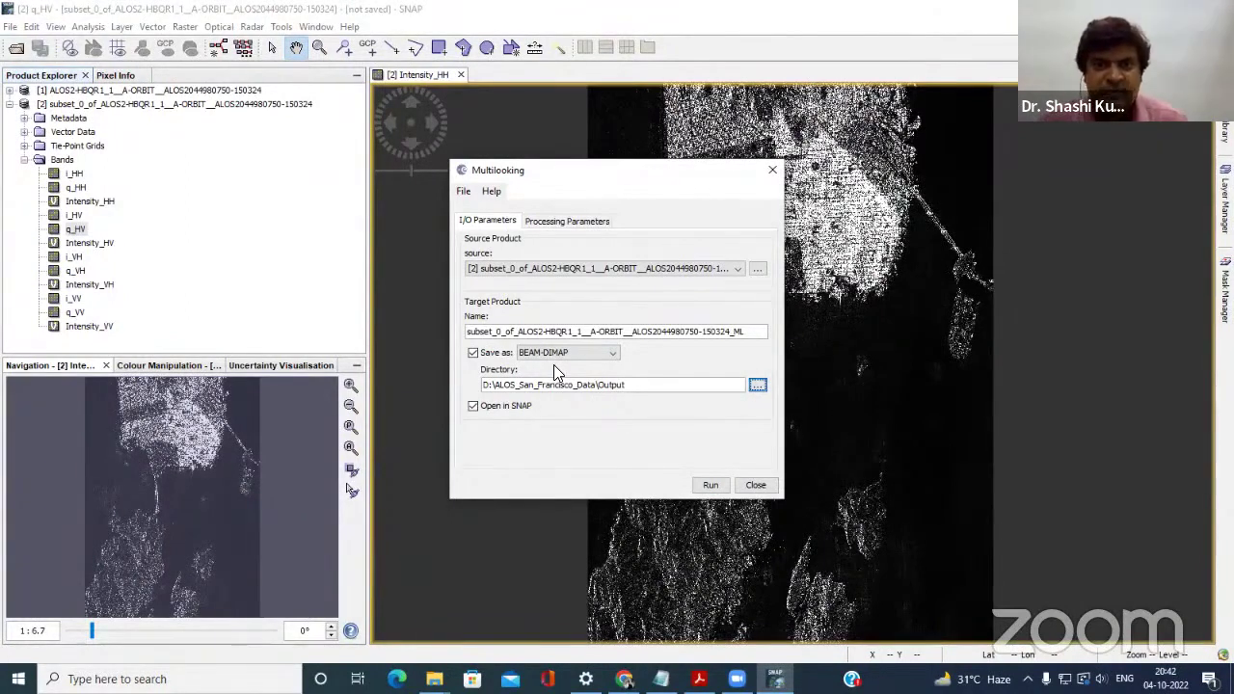
Open the Multilook operator's help page and read its method, complex product notes, parameters and closing reference.
click(491, 193)
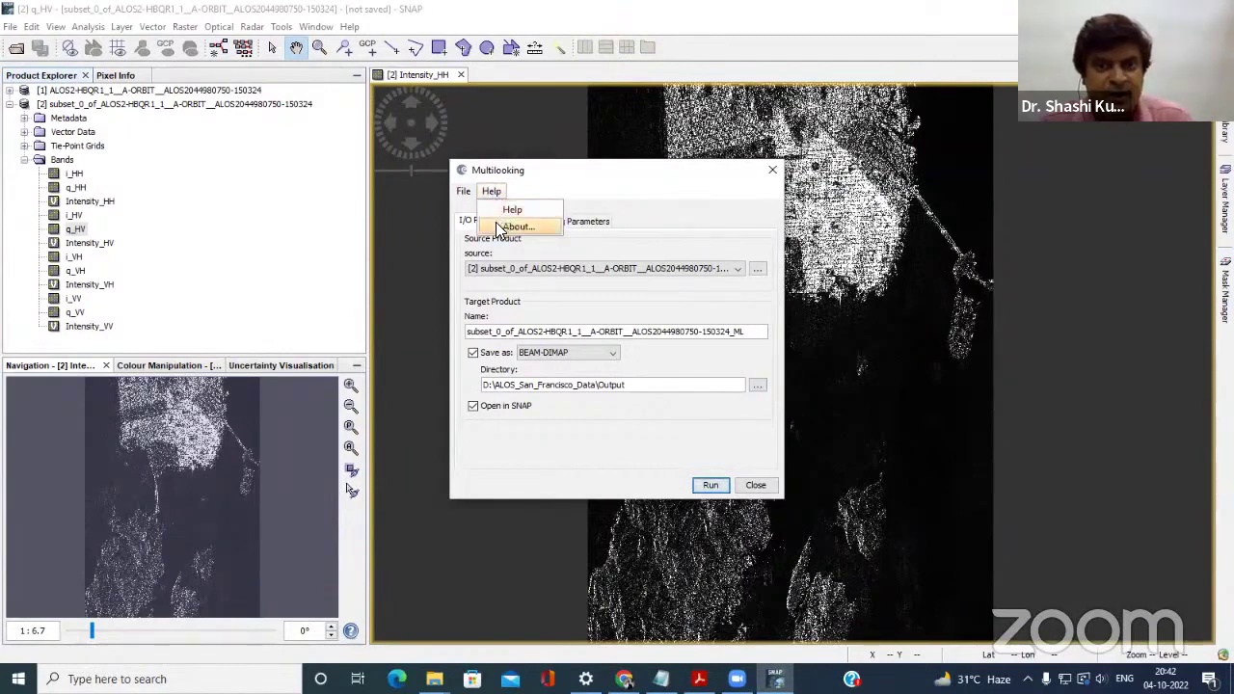
click(511, 278)
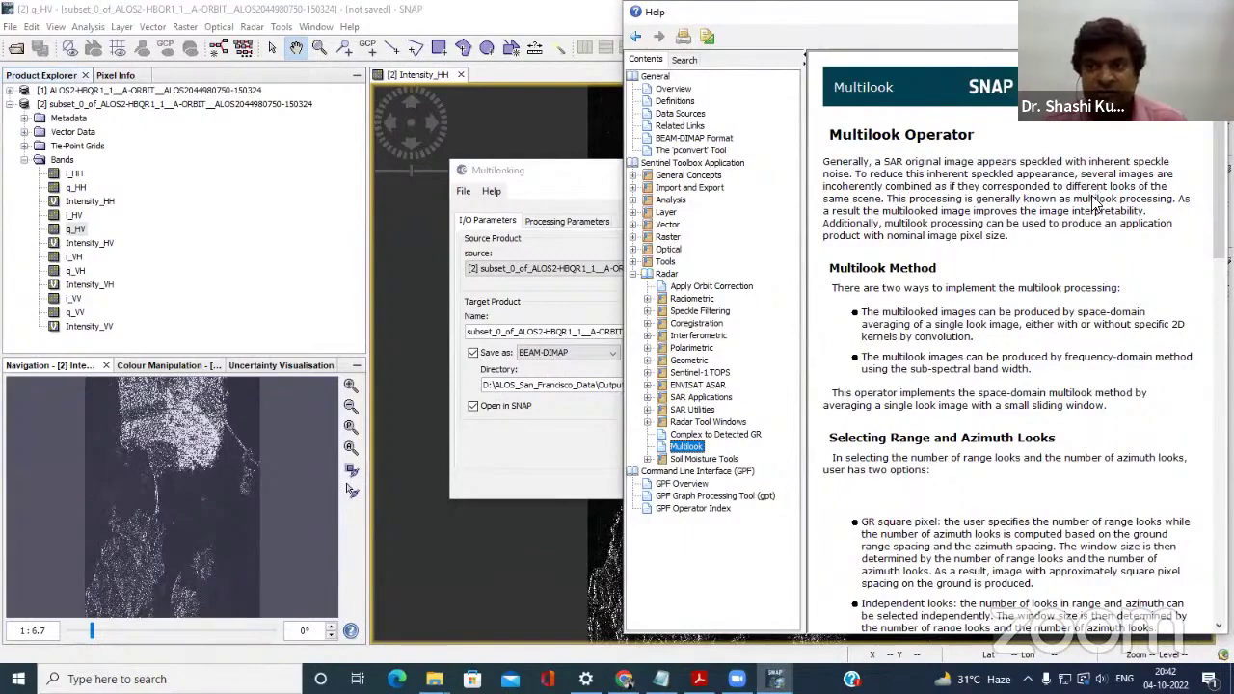
scroll(968, 224, down, 5)
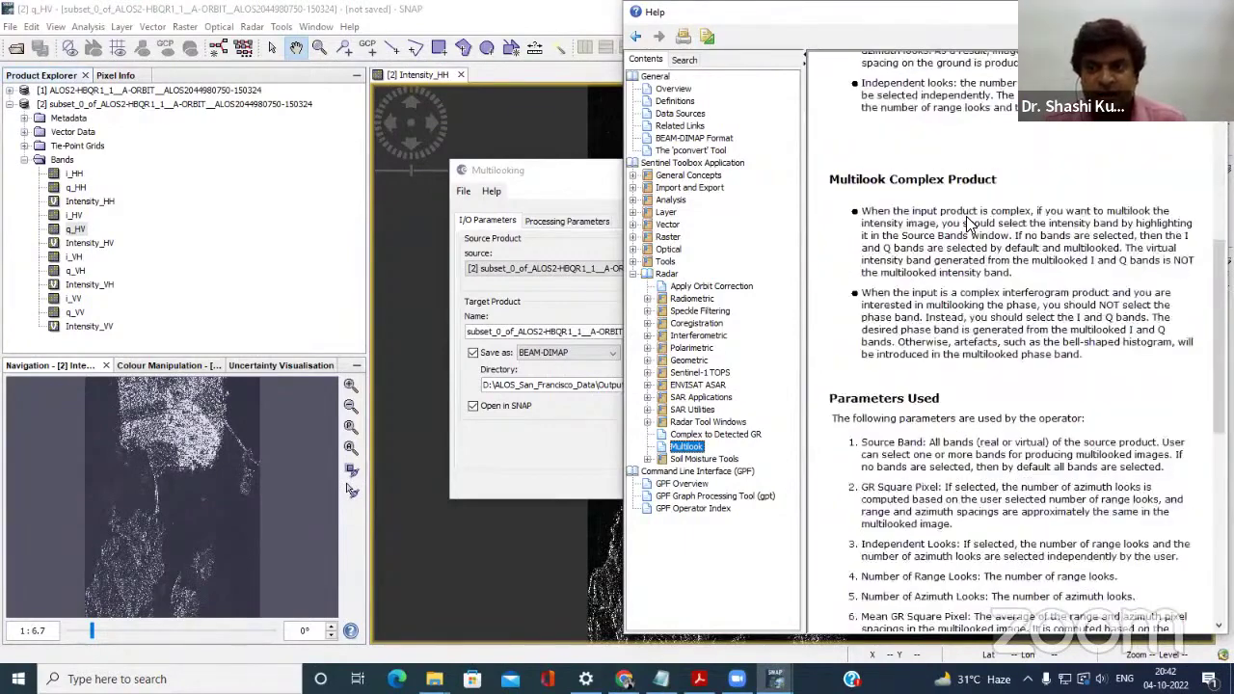
scroll(969, 223, down, 5)
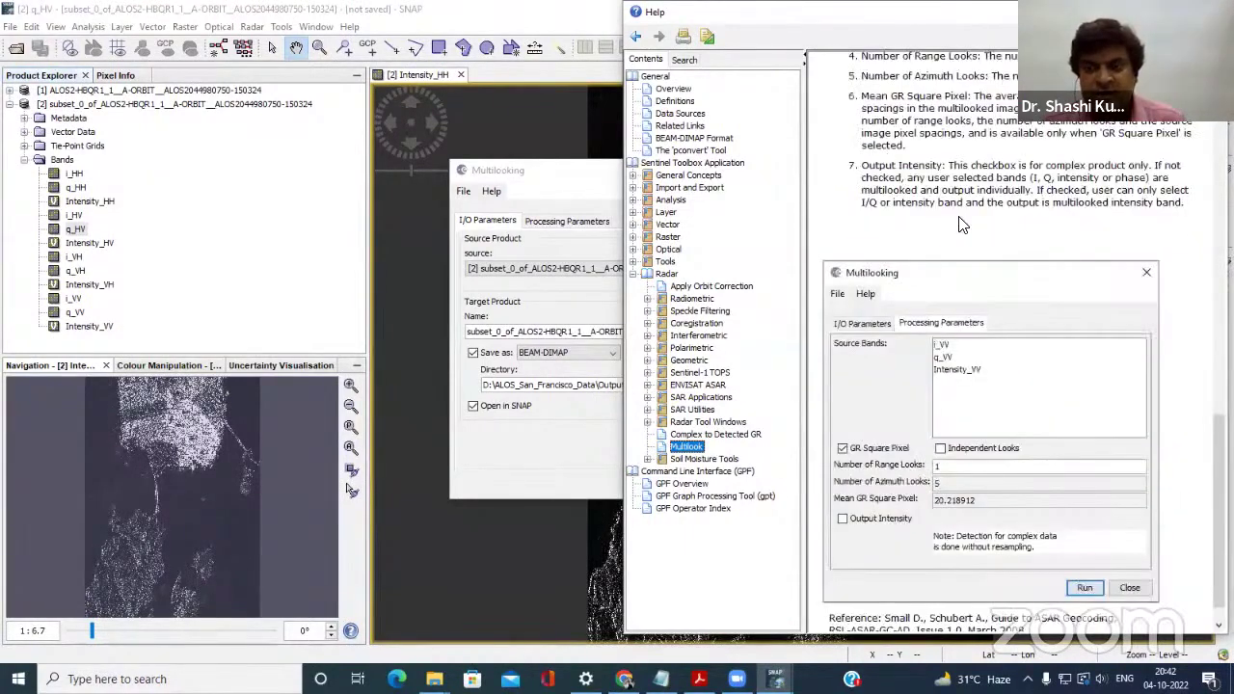
scroll(959, 223, down, 1)
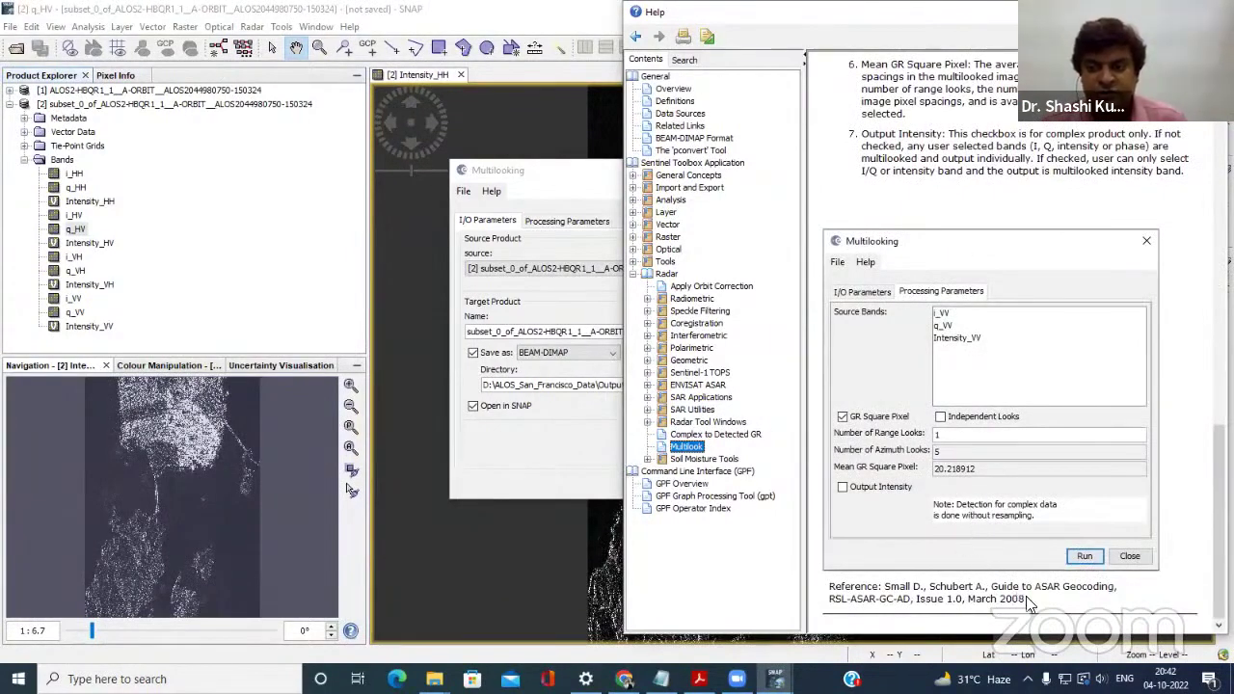
drag(1023, 598, 864, 588)
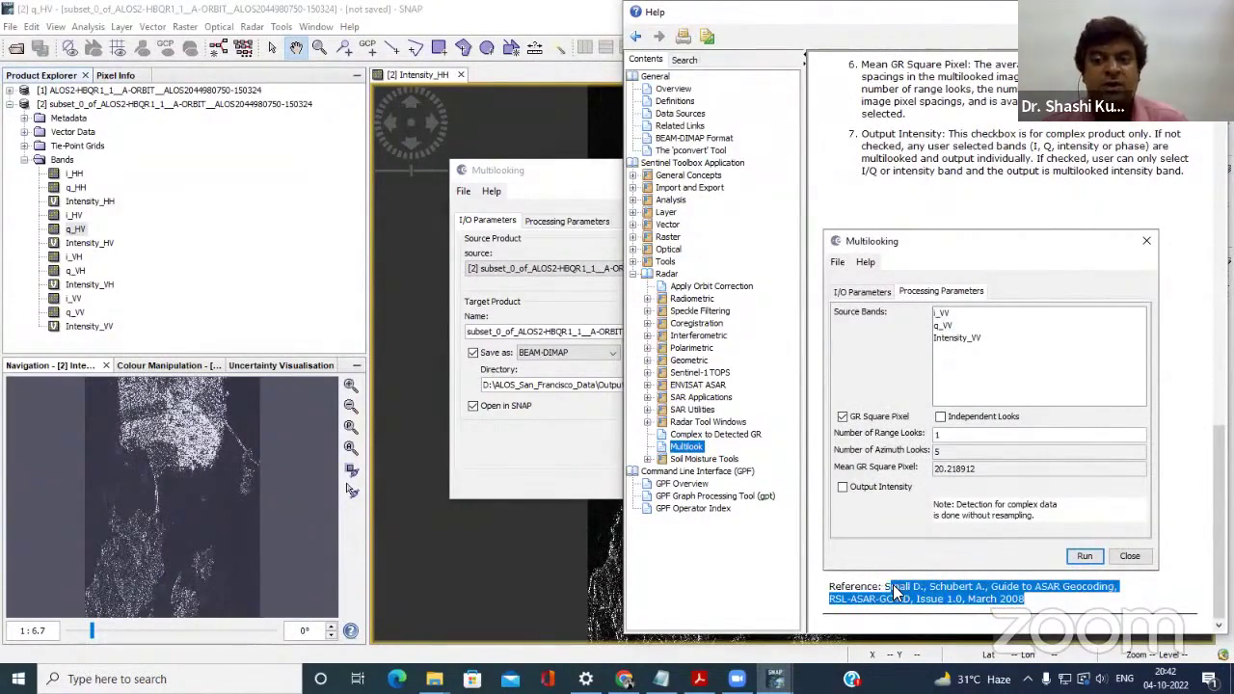
Read the Speckle Filter help topic, covering the supported filters, their parameters and the references.
drag(892, 584, 887, 586)
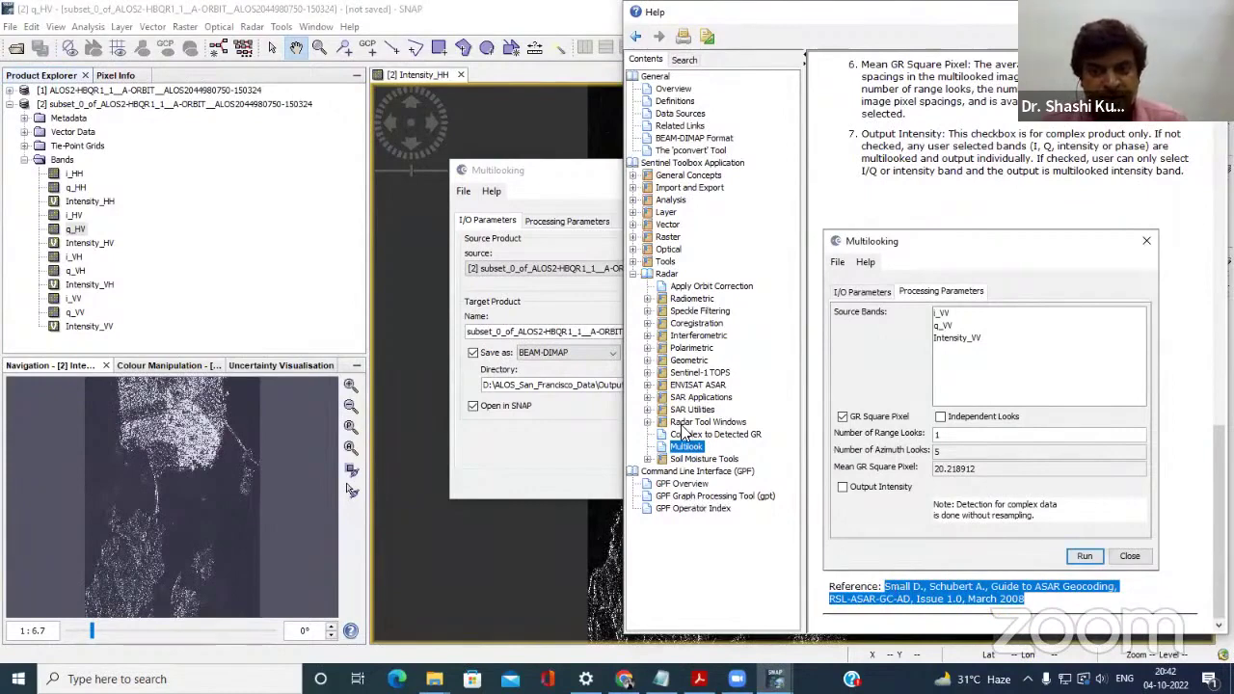
click(646, 311)
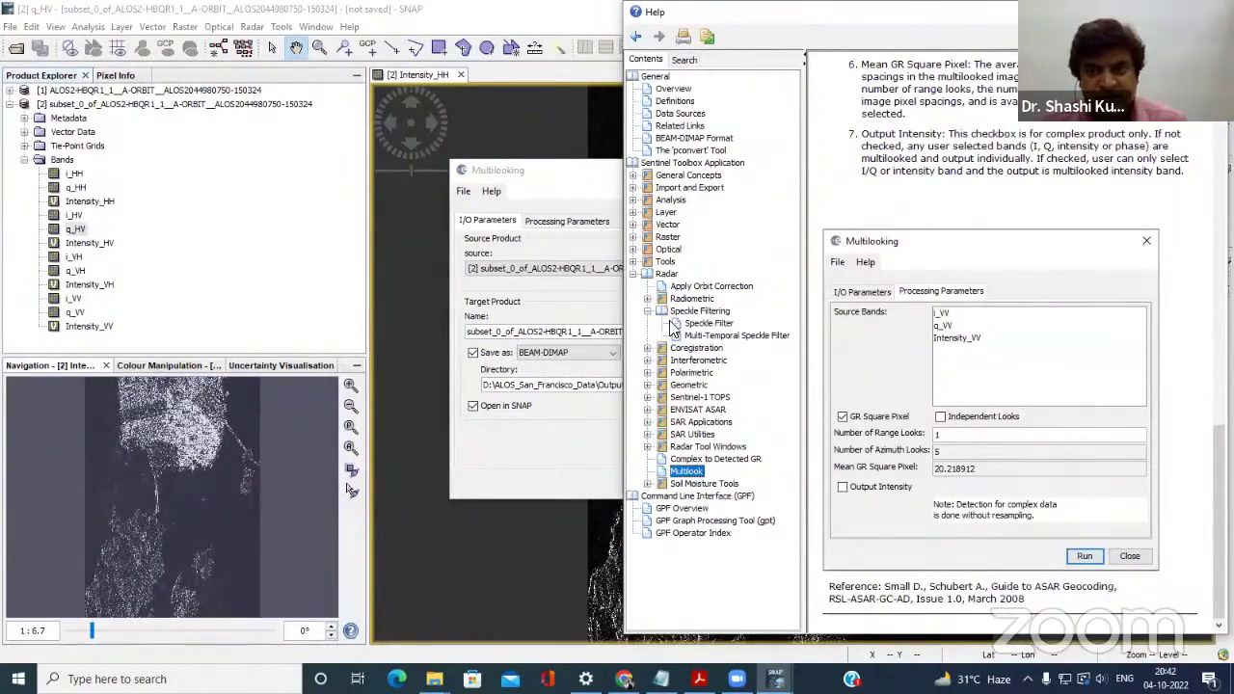
click(703, 324)
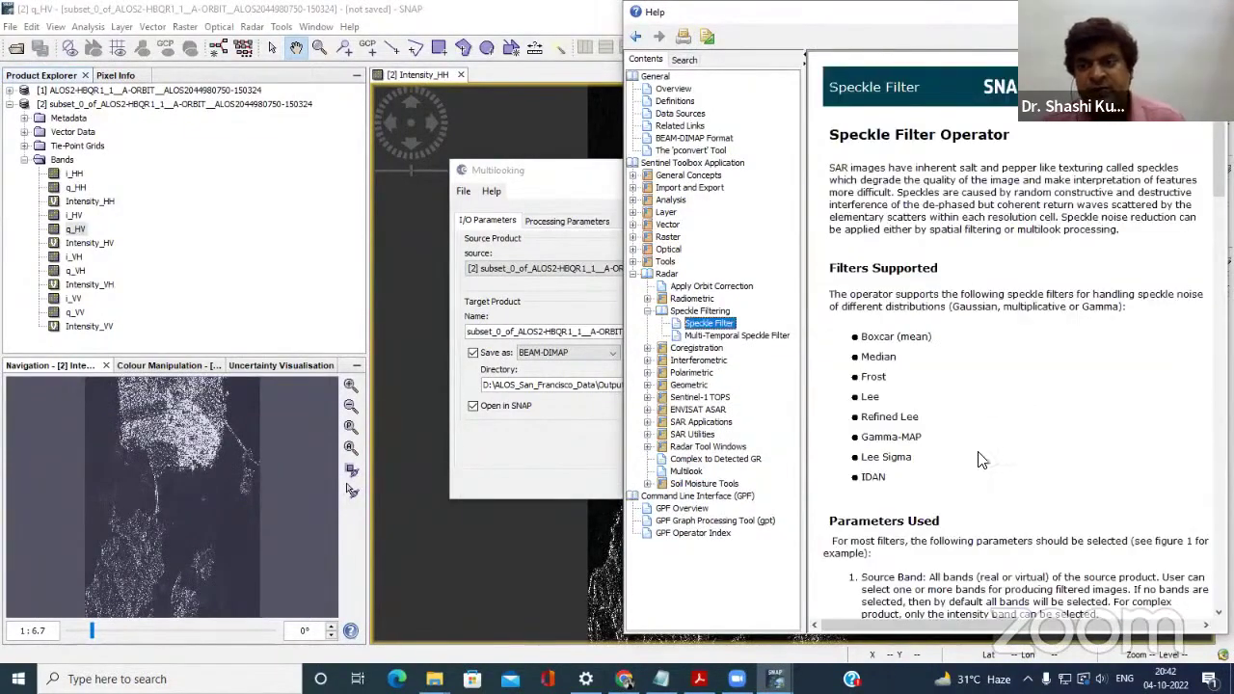
scroll(980, 460, down, 10)
scroll(980, 448, up, 7)
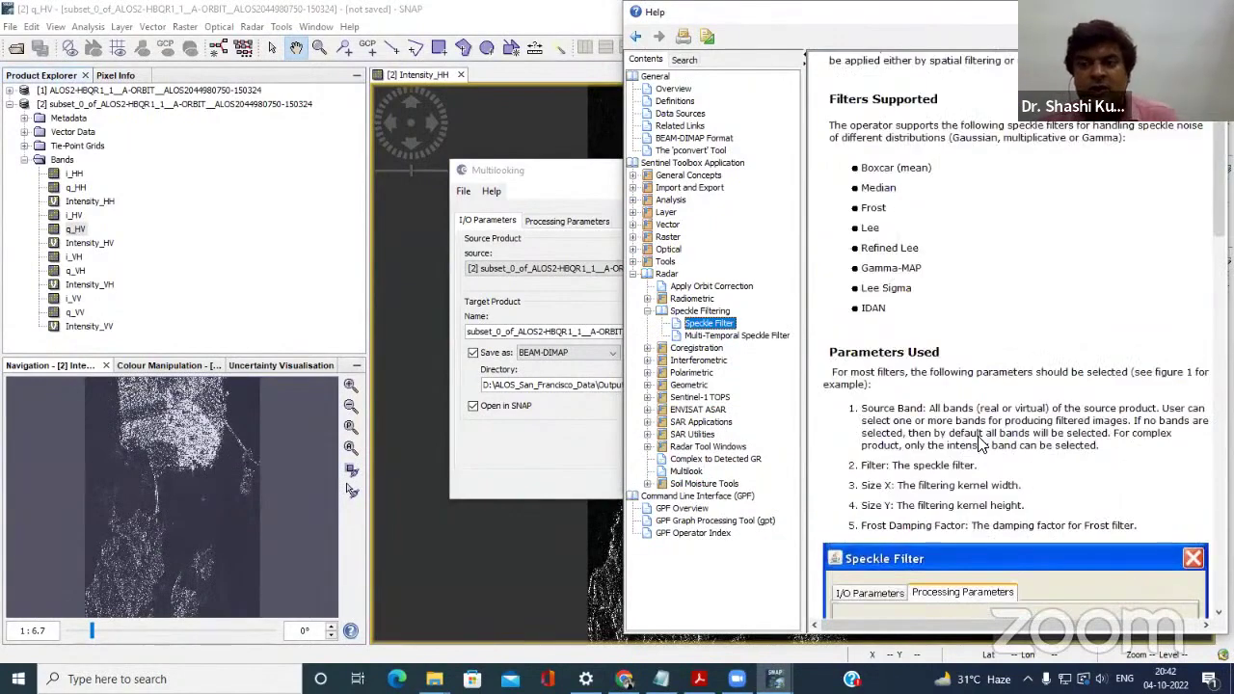
scroll(980, 443, down, 10)
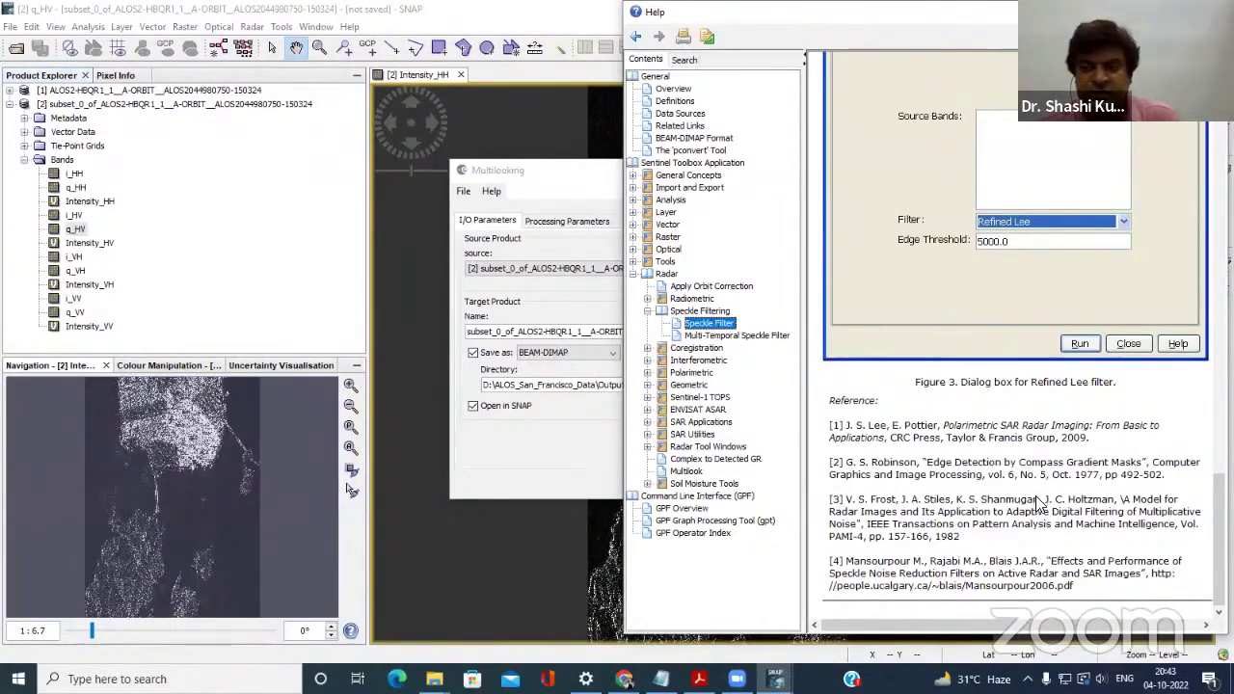
Return to the Multilooking dialog, check its output and processing parameters, run it on the subset with 1 range look, and close it.
click(546, 180)
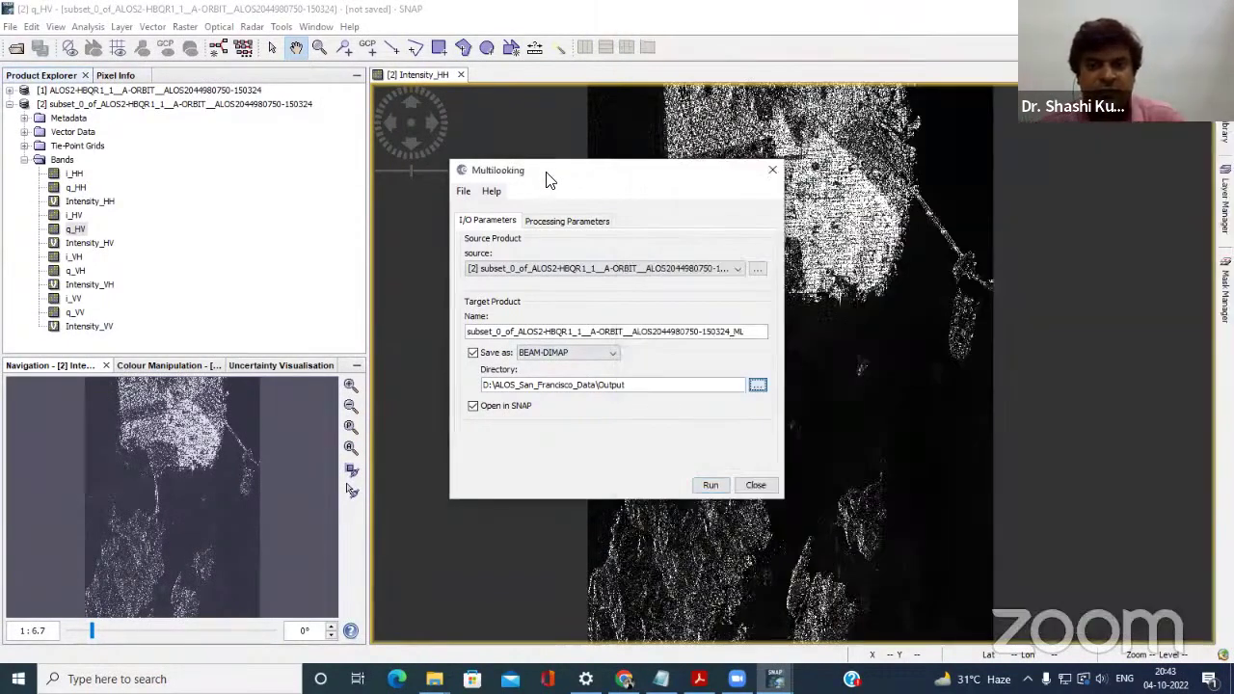
click(552, 222)
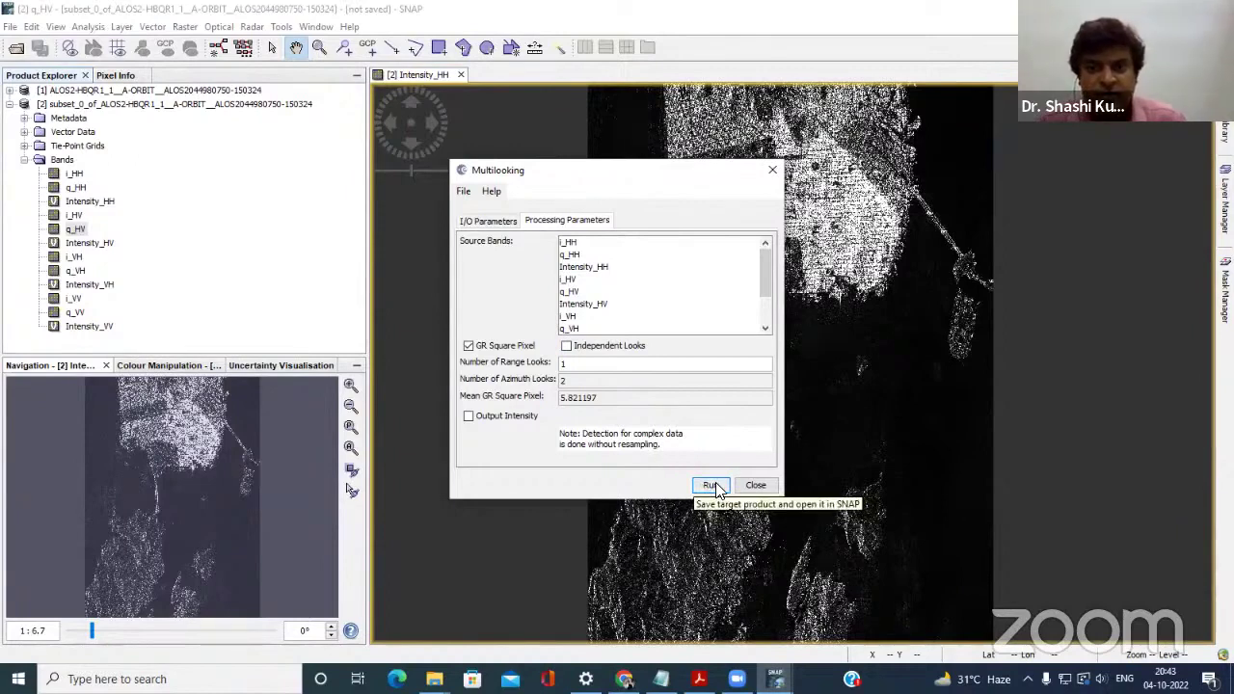
click(508, 221)
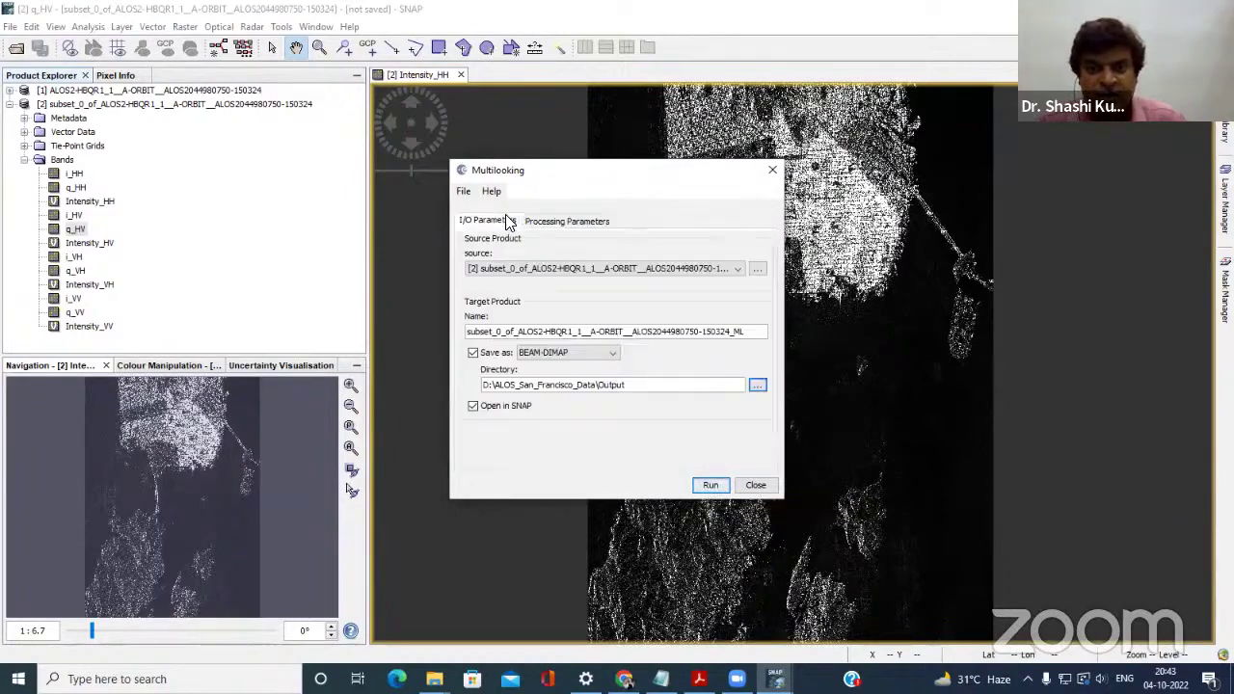
click(579, 222)
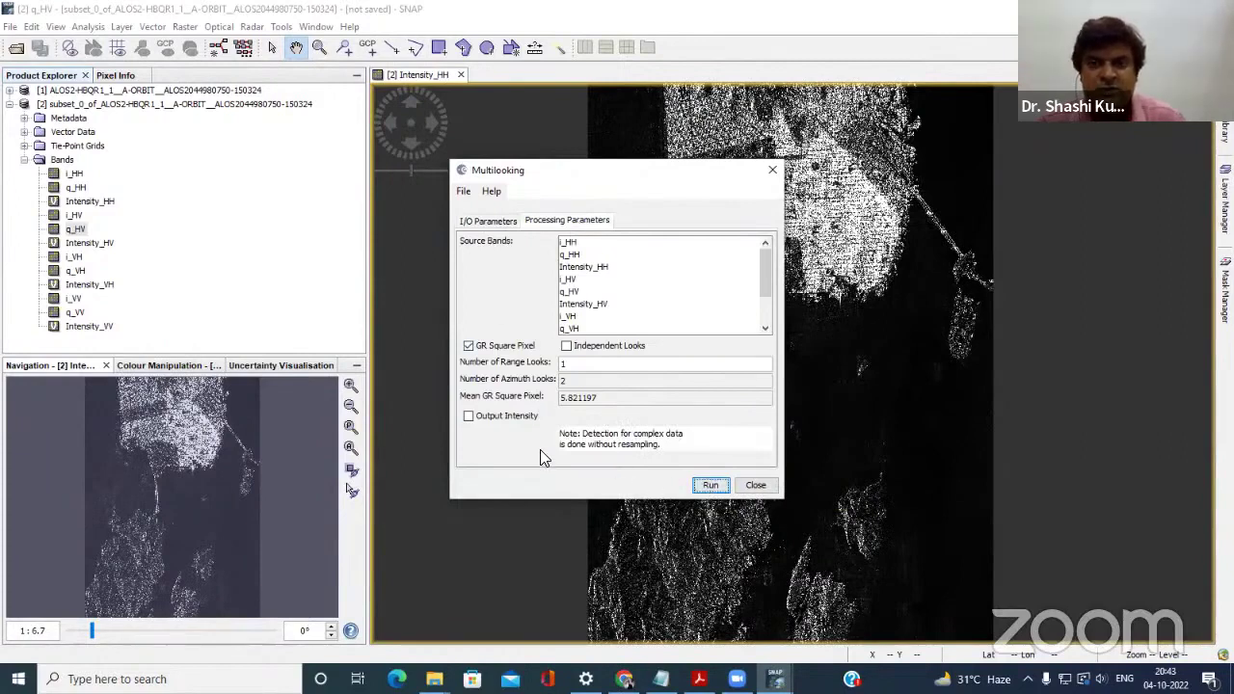
key(Return)
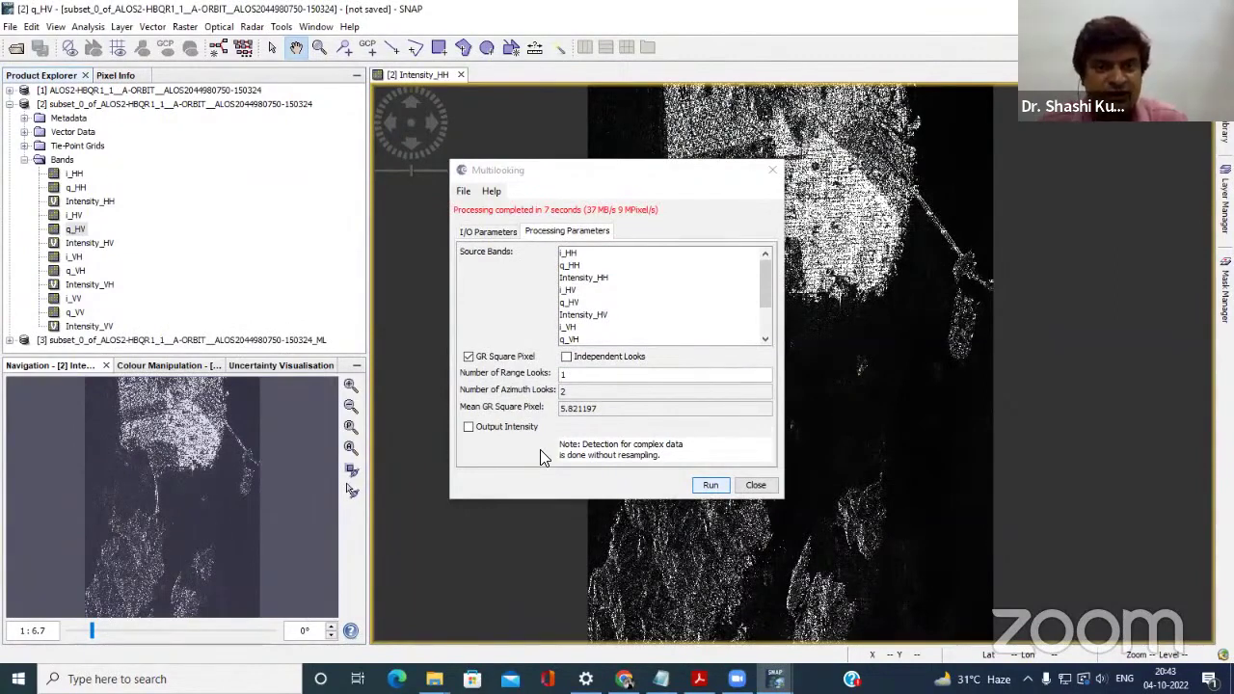
click(756, 485)
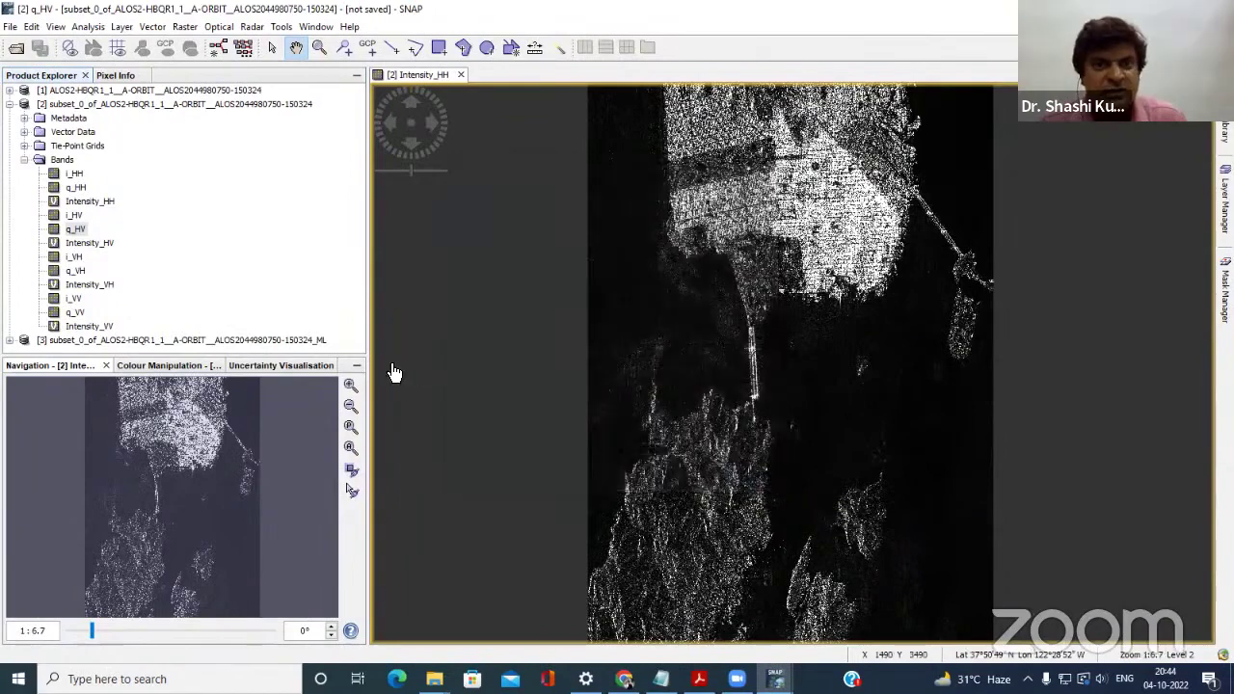
Collapse the original subset product and open the Intensity_HH band of the multilooked product (_ML).
click(24, 160)
click(10, 104)
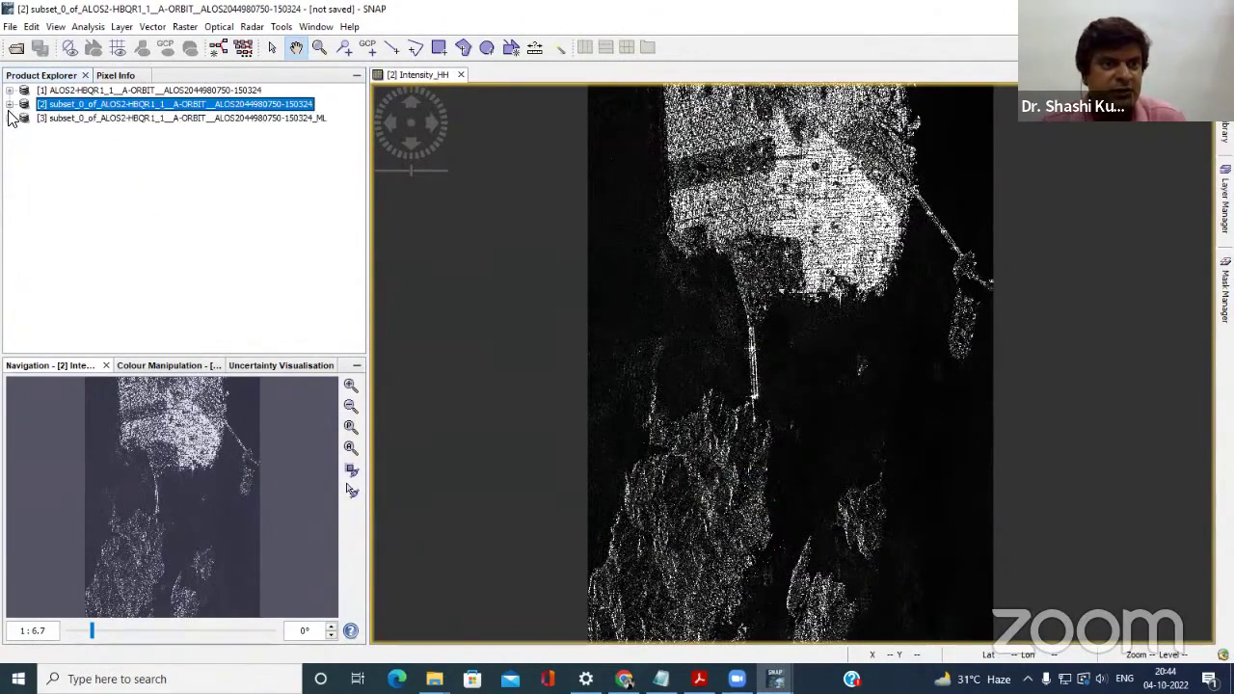
click(322, 120)
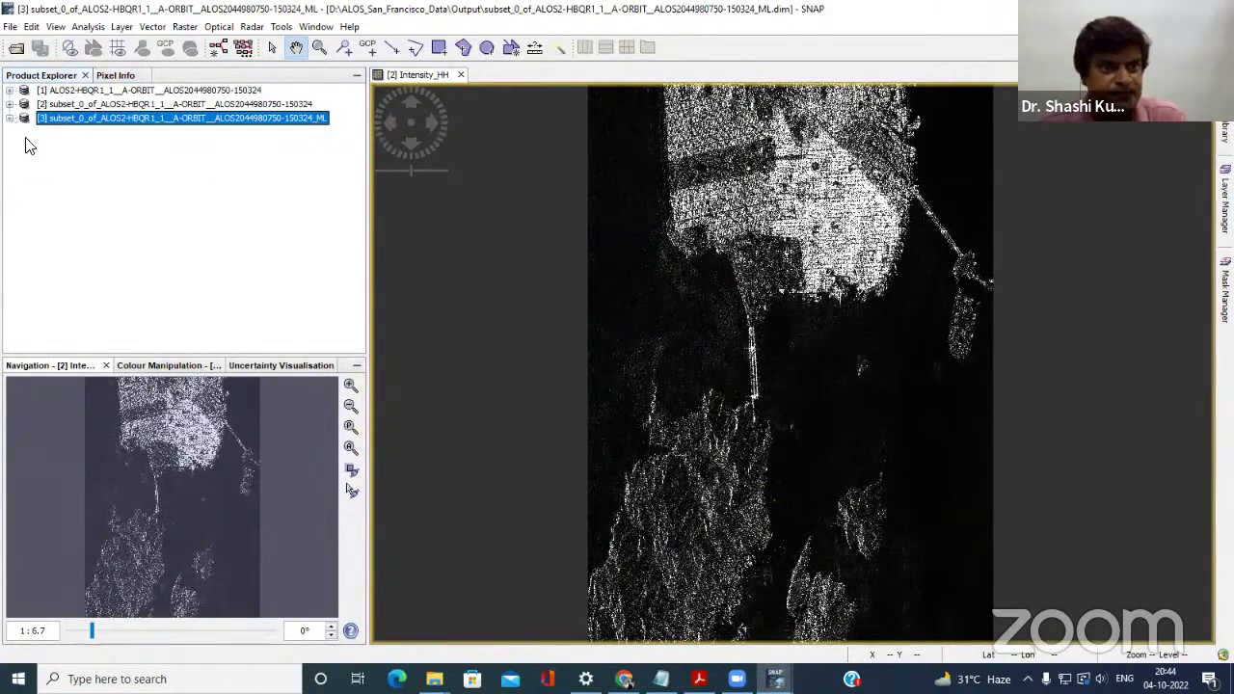
key(Right)
click(25, 174)
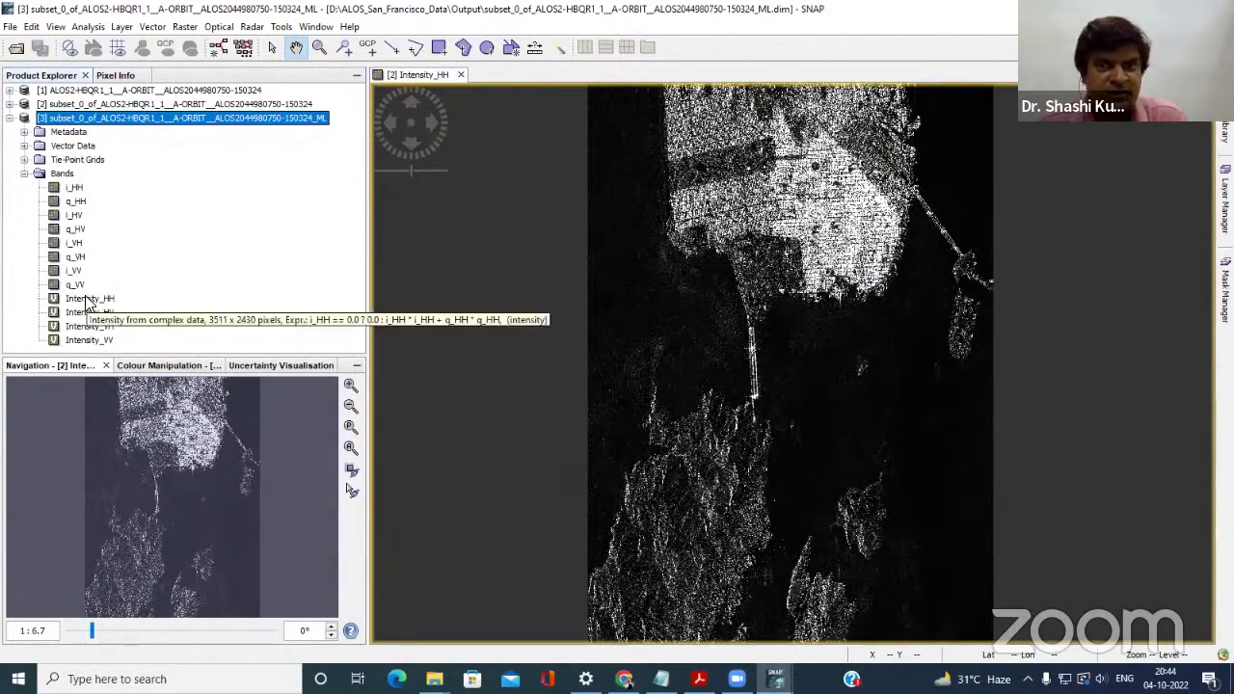
double_click(86, 299)
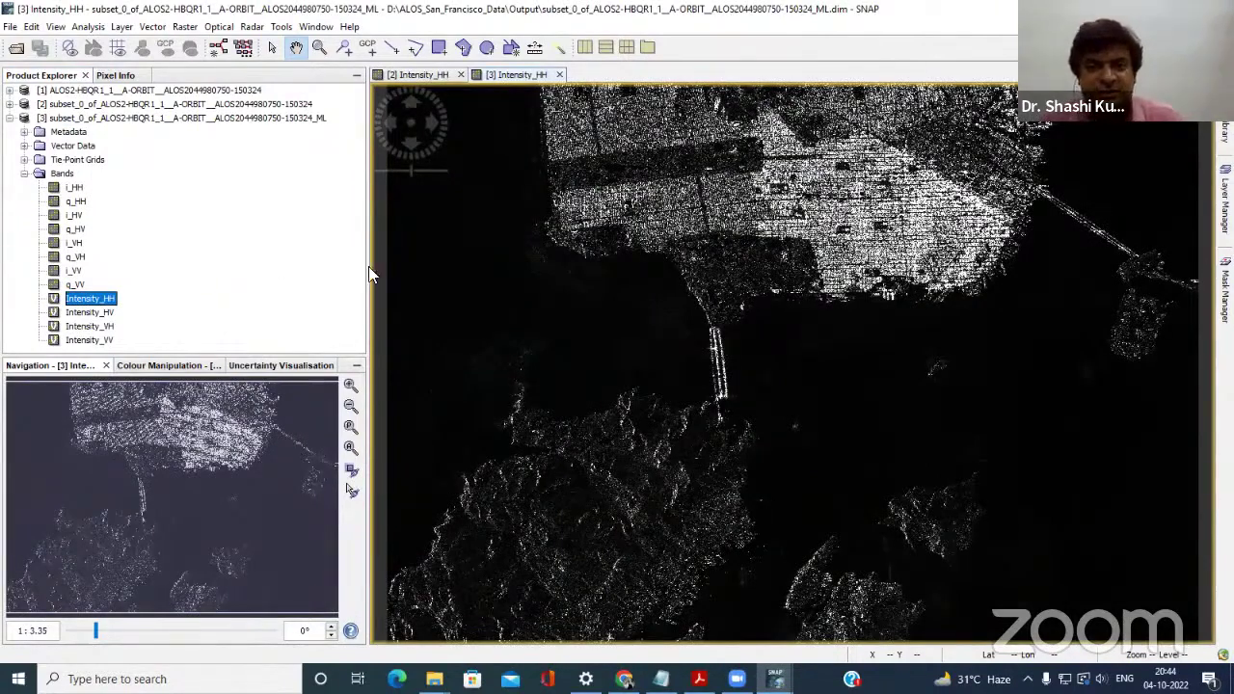
Examine the city, coastline and bridge in the multilooked Intensity_HH image at several magnifications.
click(710, 251)
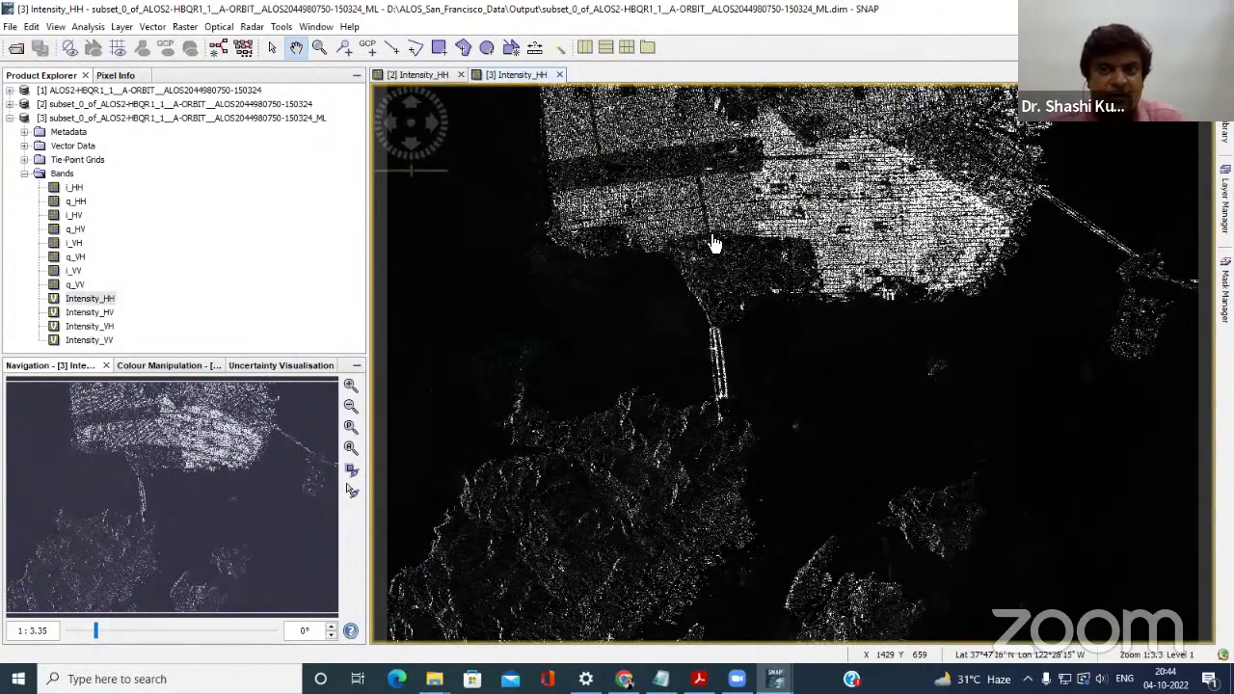
scroll(716, 234, up, 1)
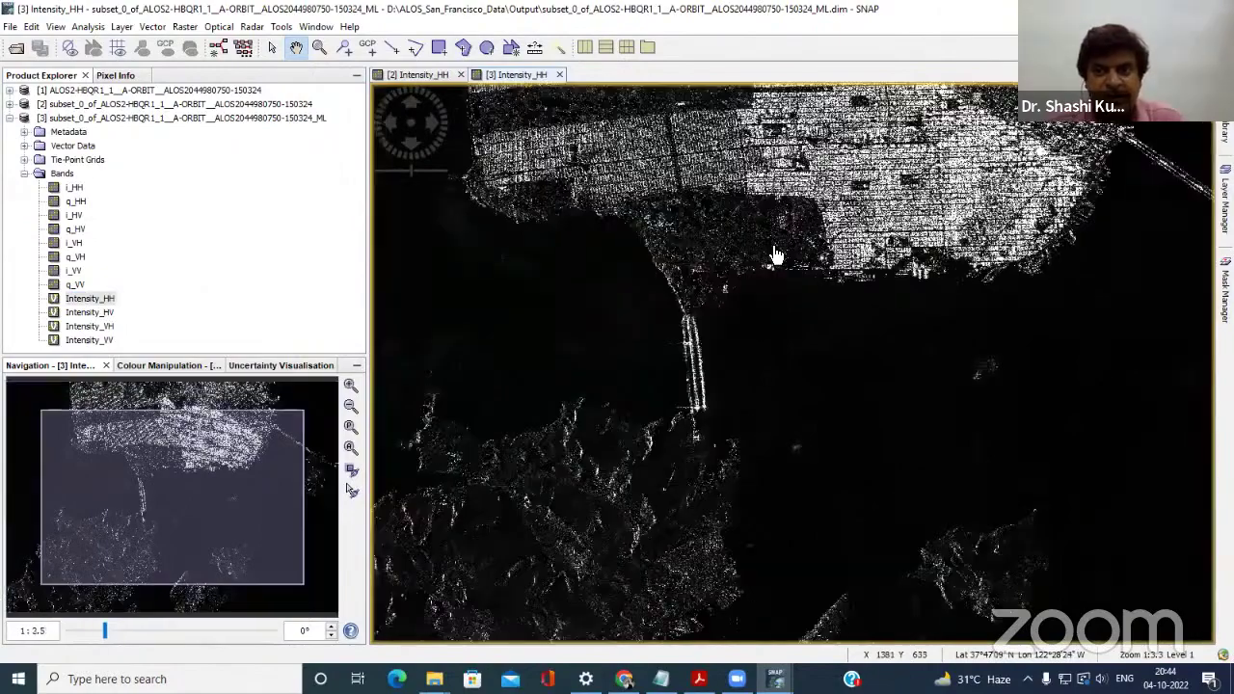
scroll(694, 281, up, 1)
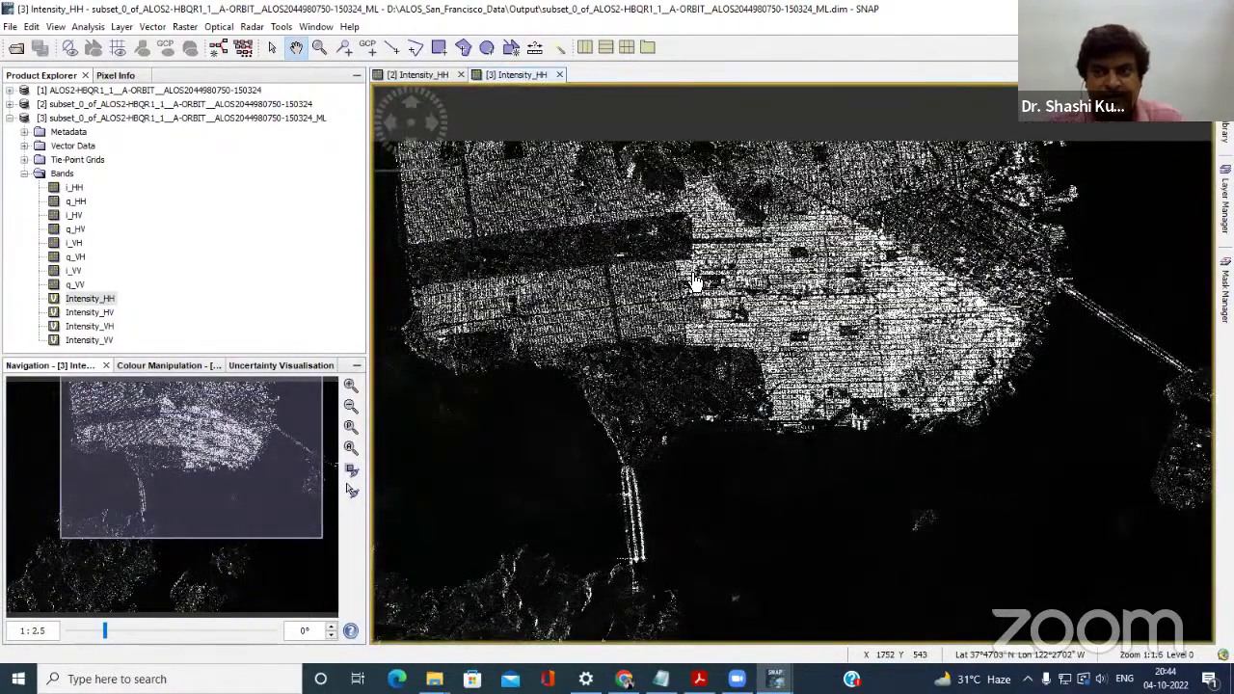
scroll(694, 281, up, 1)
scroll(696, 299, down, 2)
scroll(694, 248, down, 1)
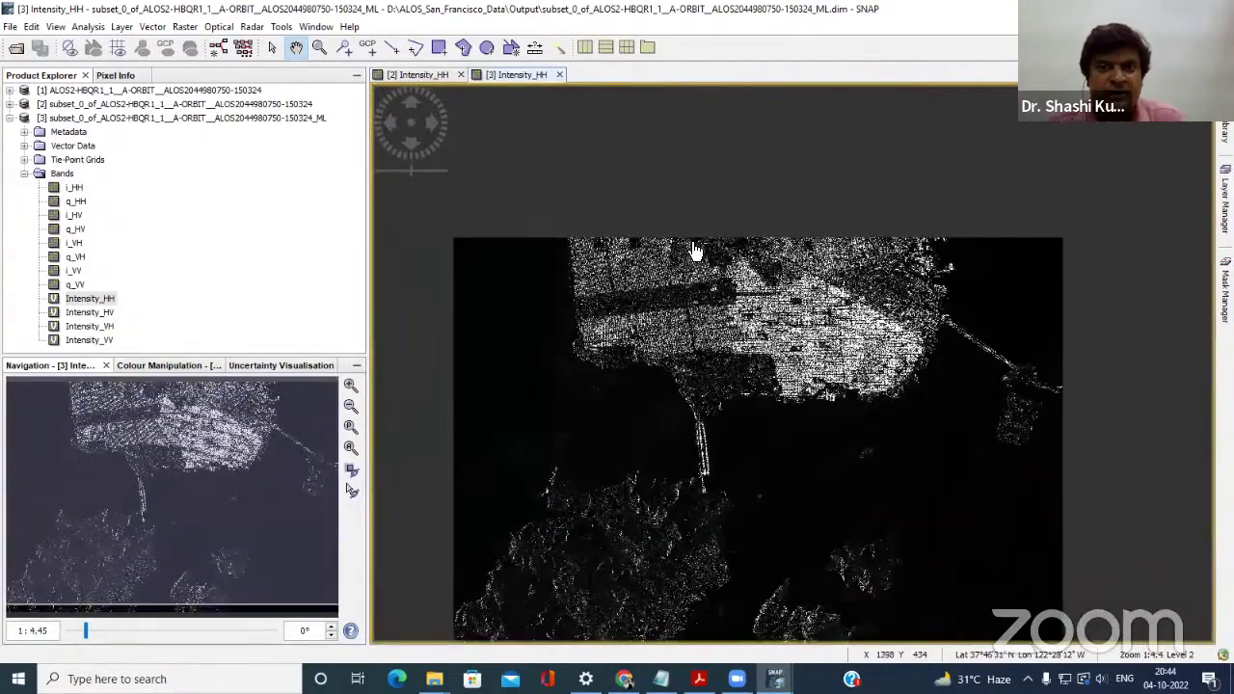
scroll(591, 277, up, 1)
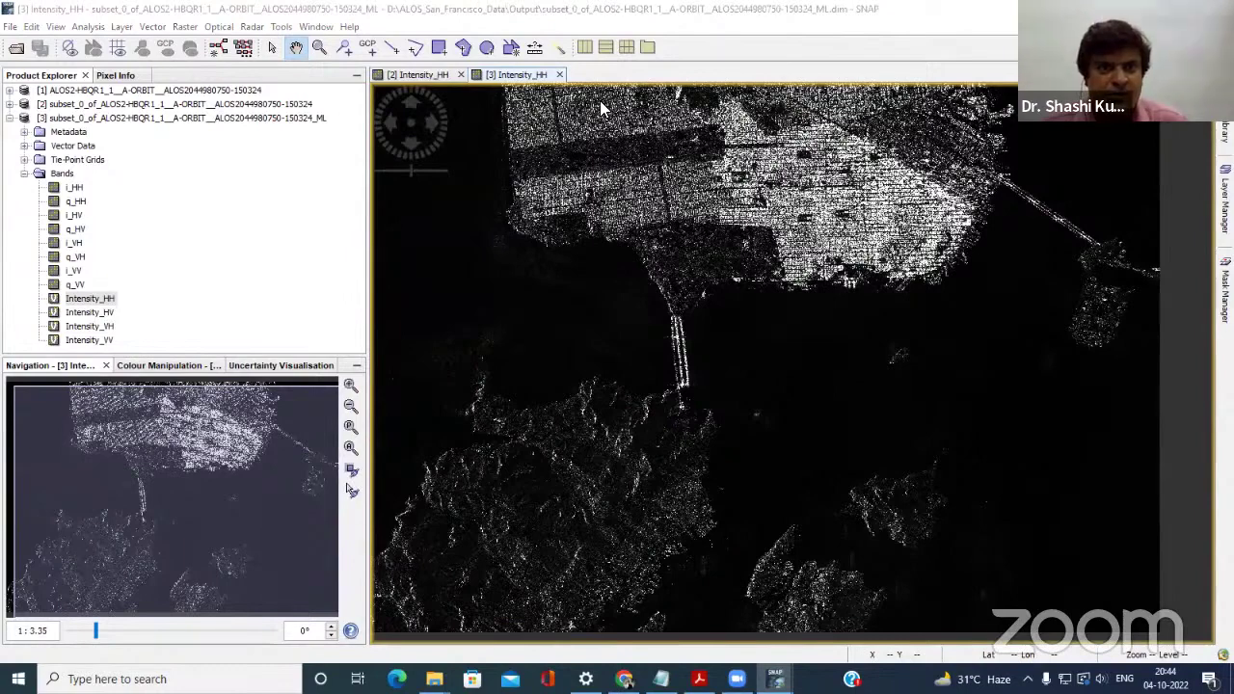
click(315, 29)
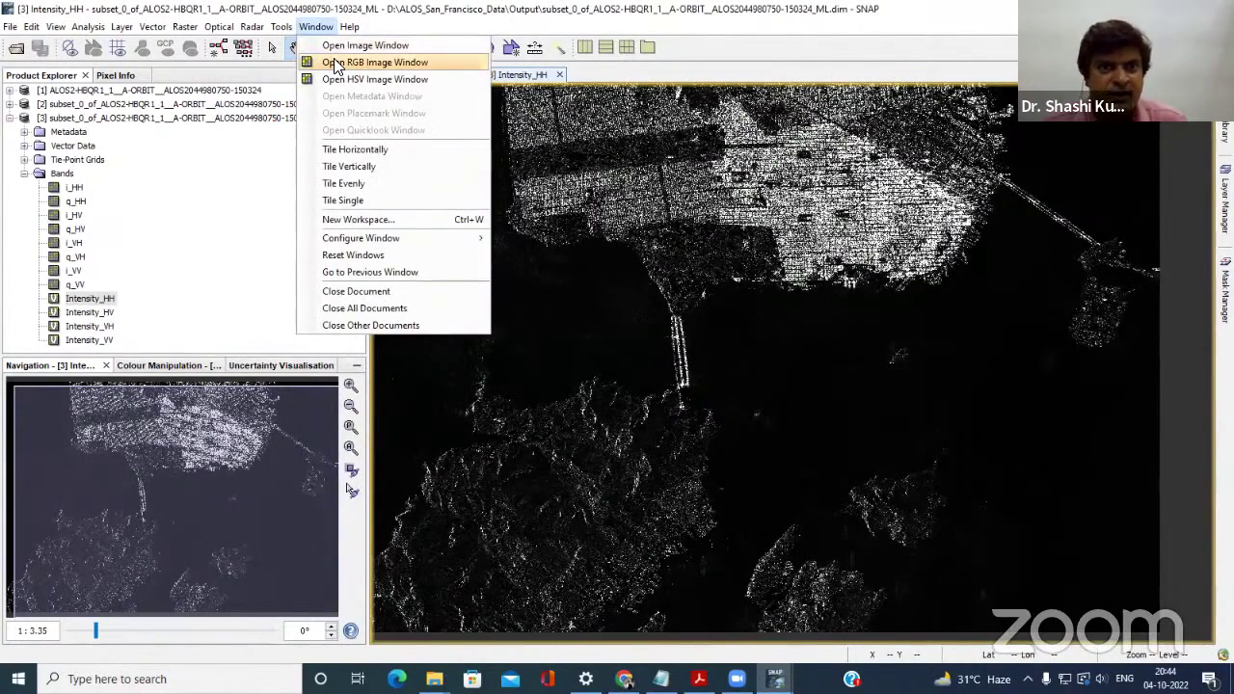
click(335, 62)
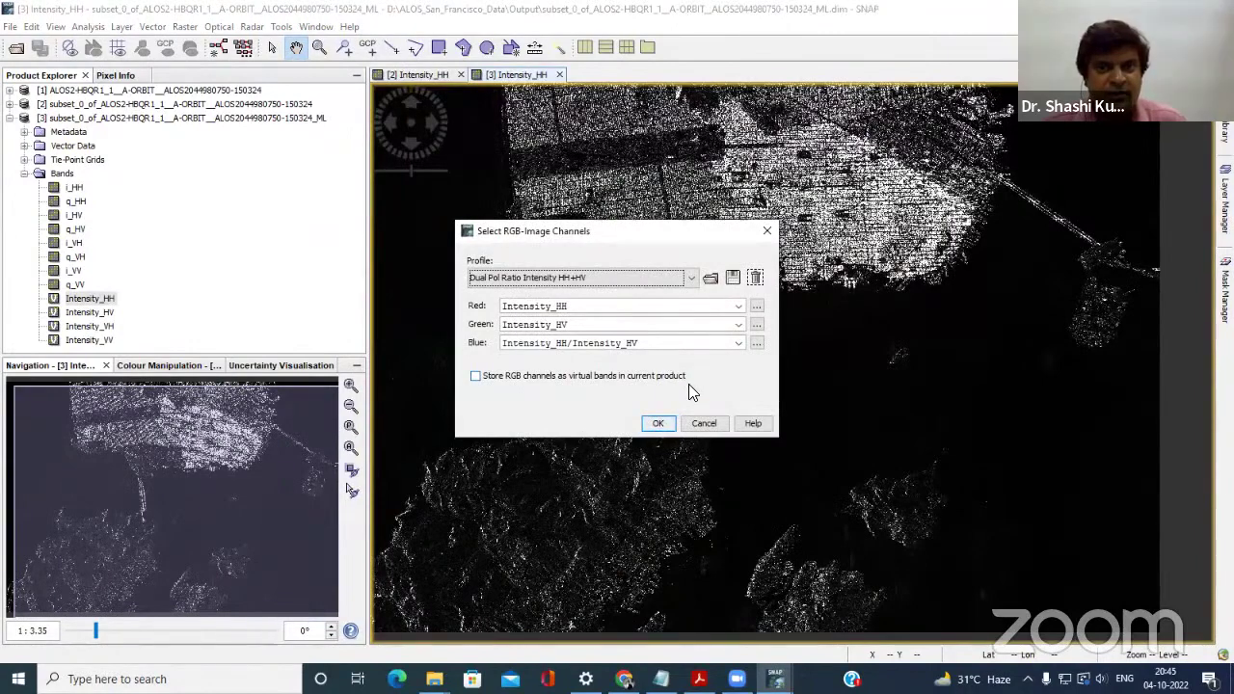
click(707, 426)
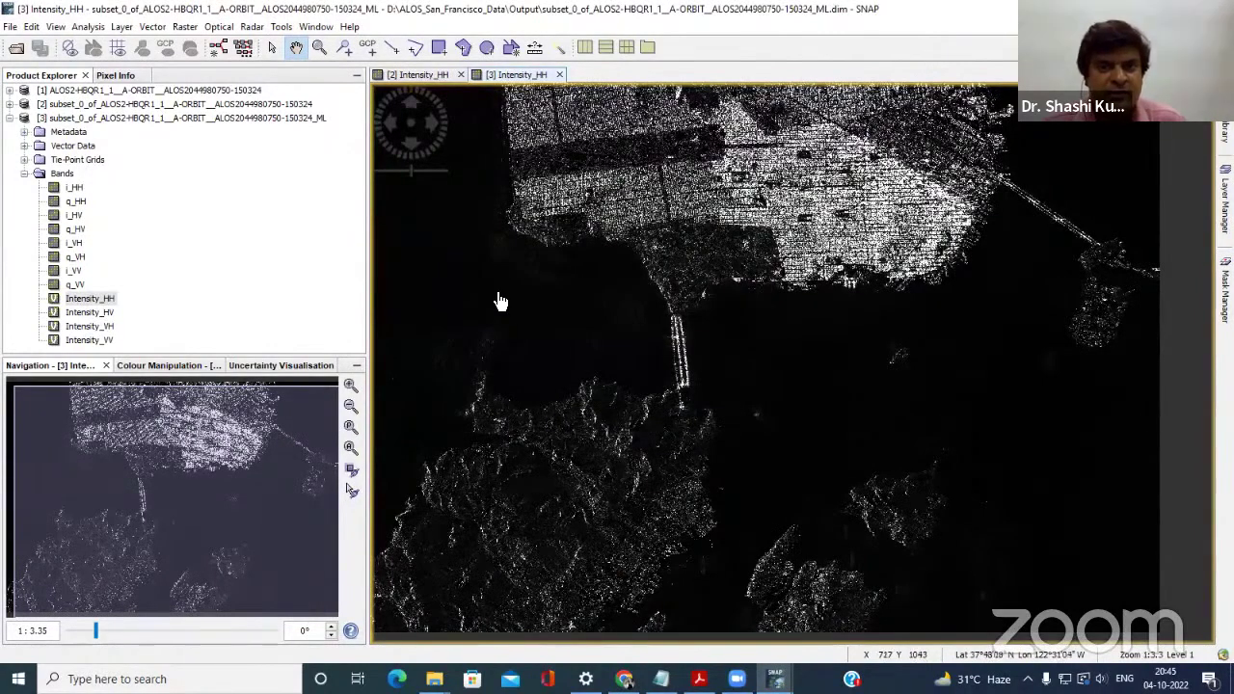
Open the Intensity_HV band of the multilooked product in its own image view.
click(81, 304)
double_click(85, 311)
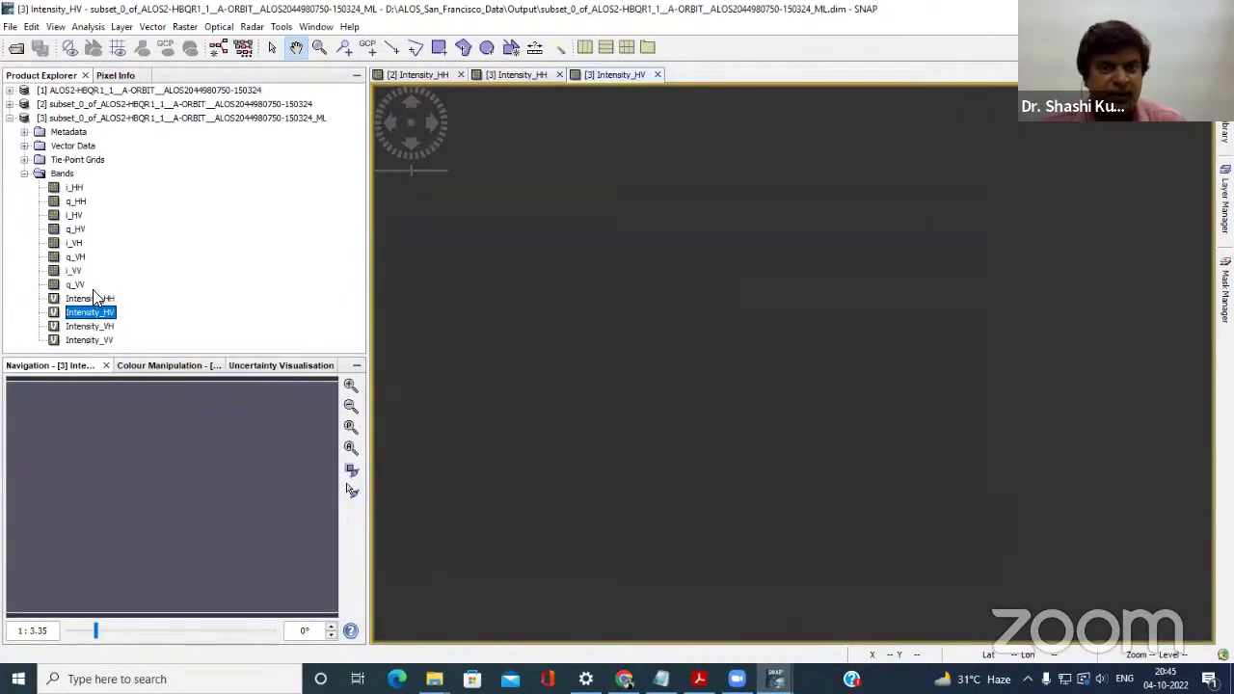
ctrl+click(88, 312)
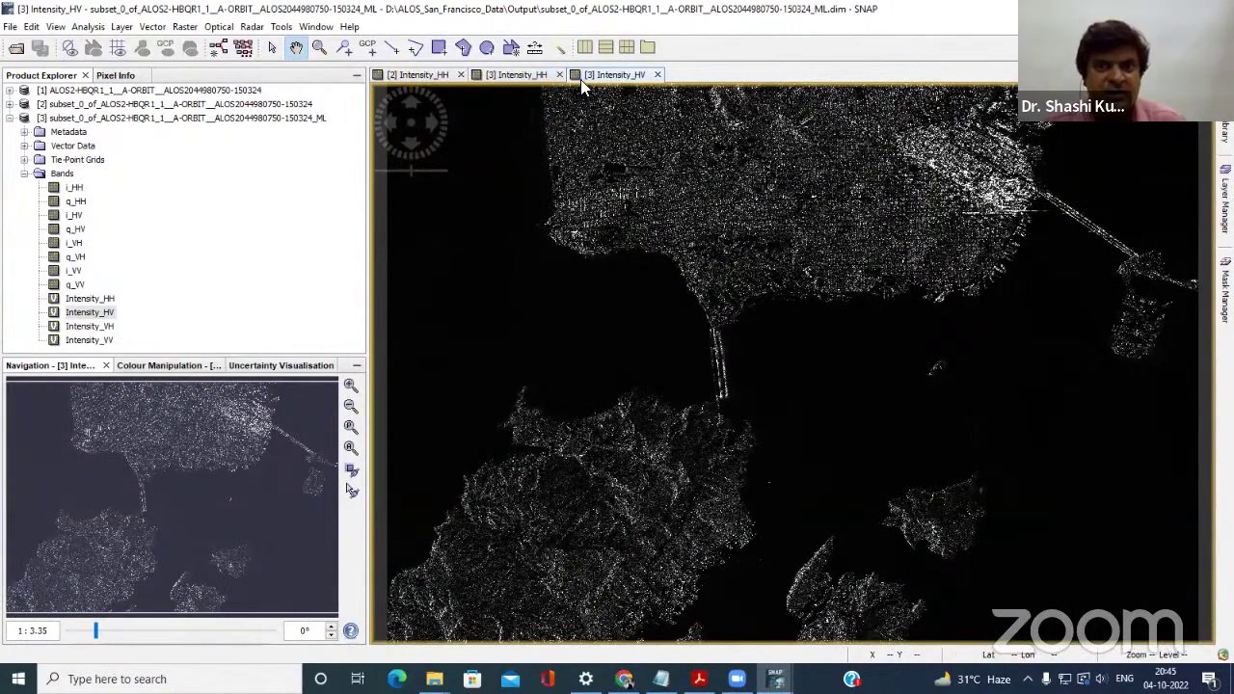
Create an RGB image of the multilooked product with the Pauli profile, storing the RGB channels as virtual bands.
click(315, 26)
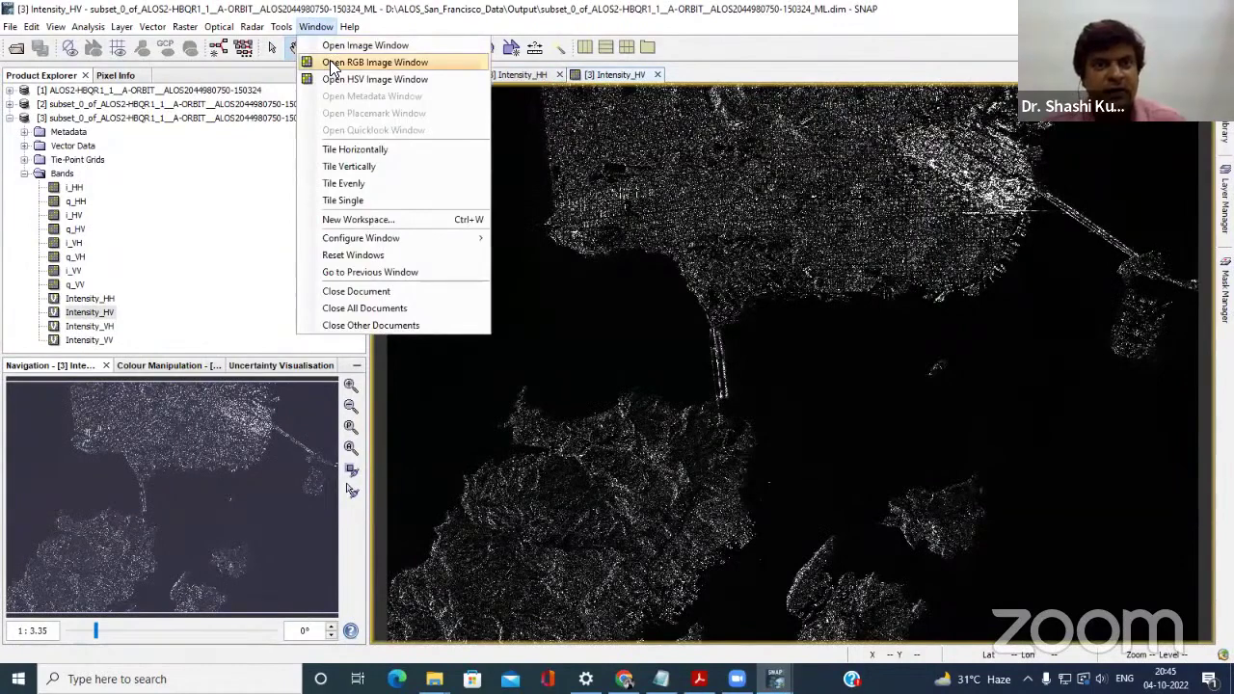
click(333, 64)
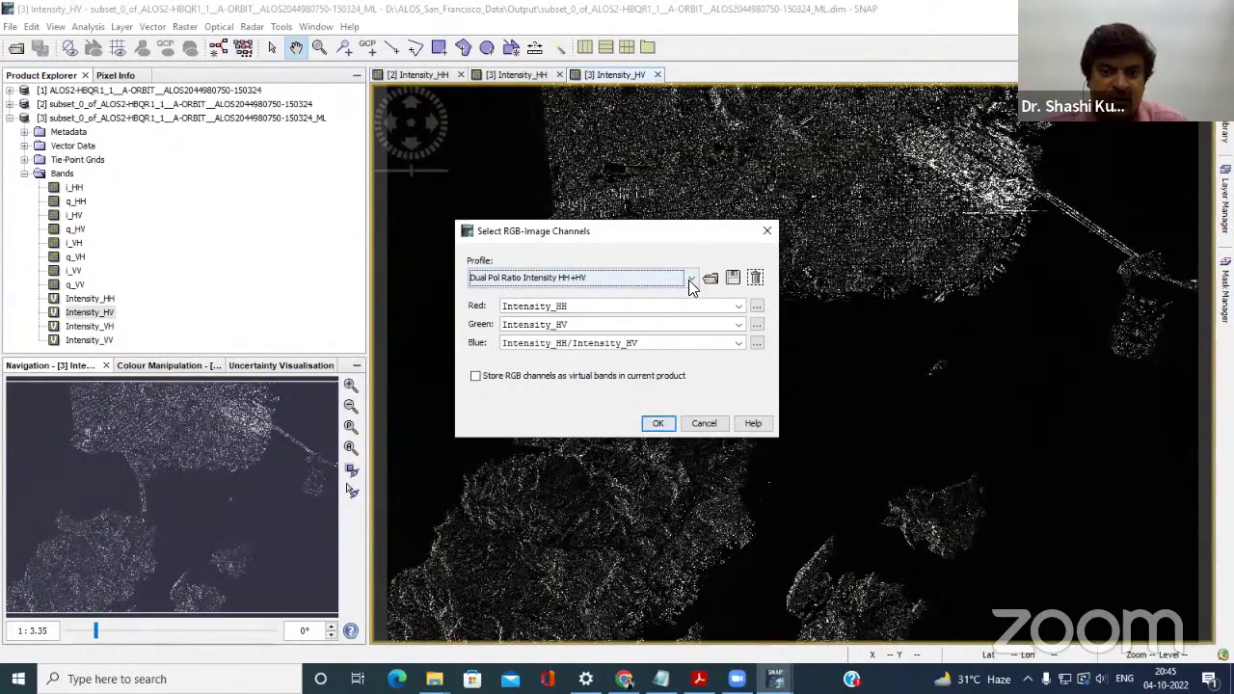
click(688, 280)
scroll(688, 325, down, 1)
drag(688, 326, 688, 363)
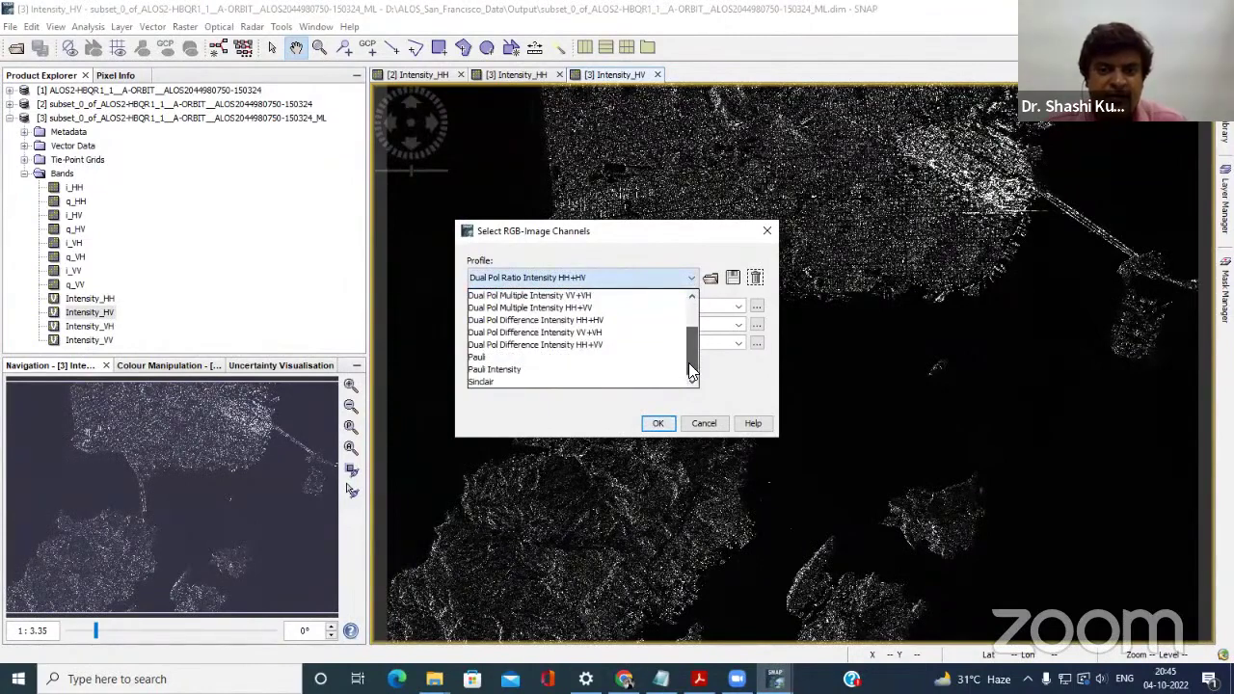
click(565, 358)
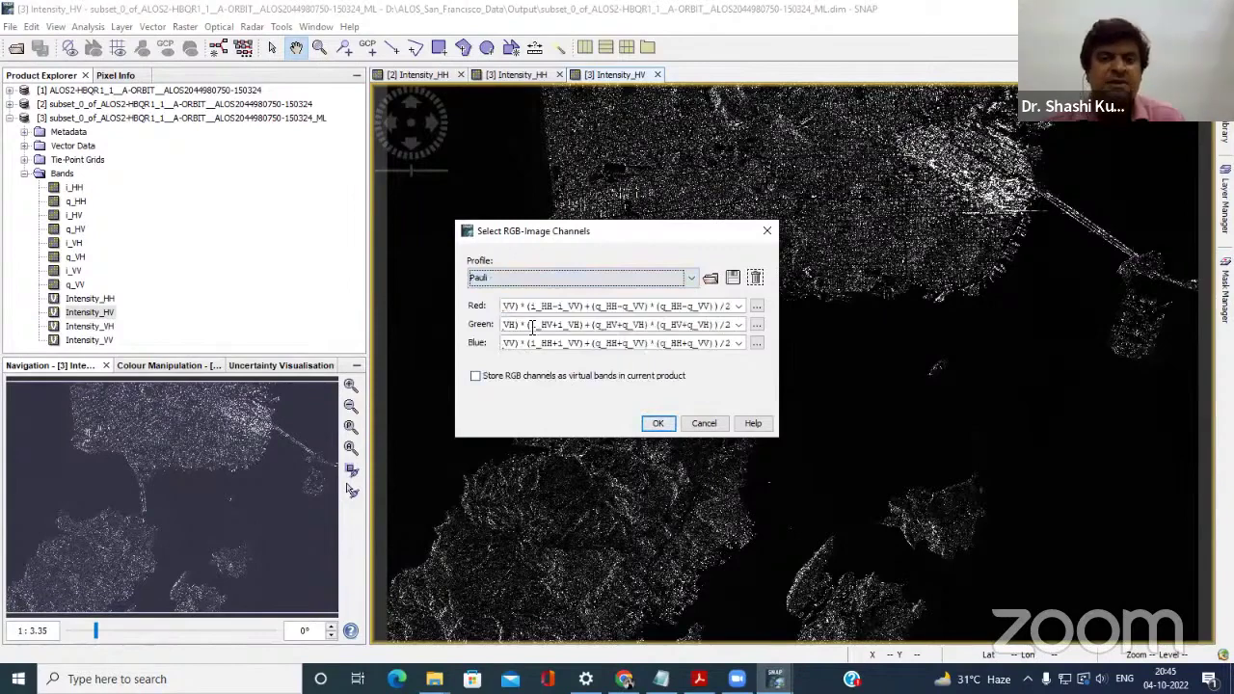
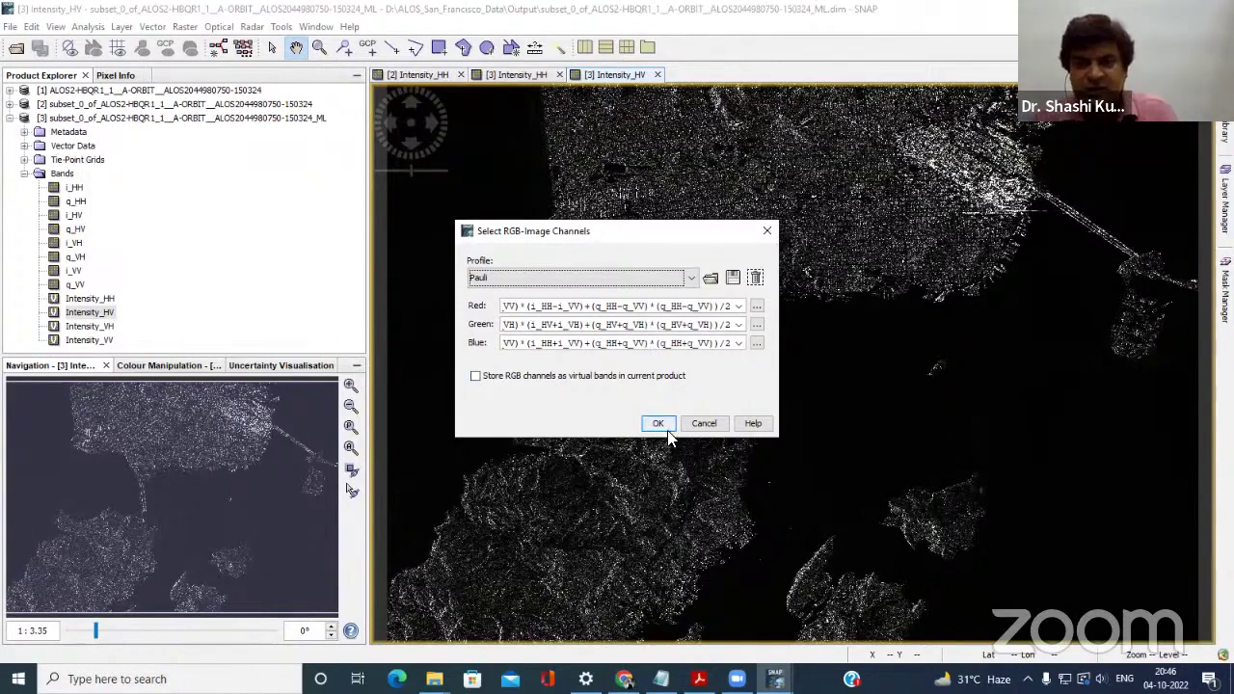
click(475, 376)
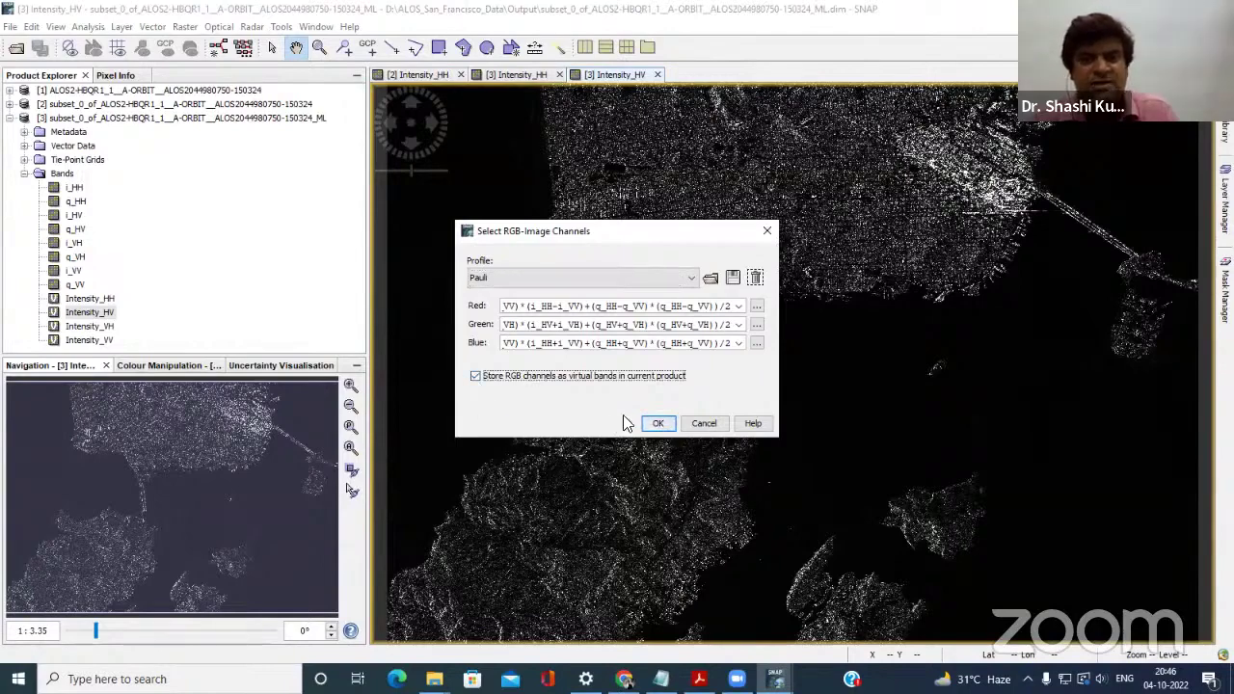
click(654, 426)
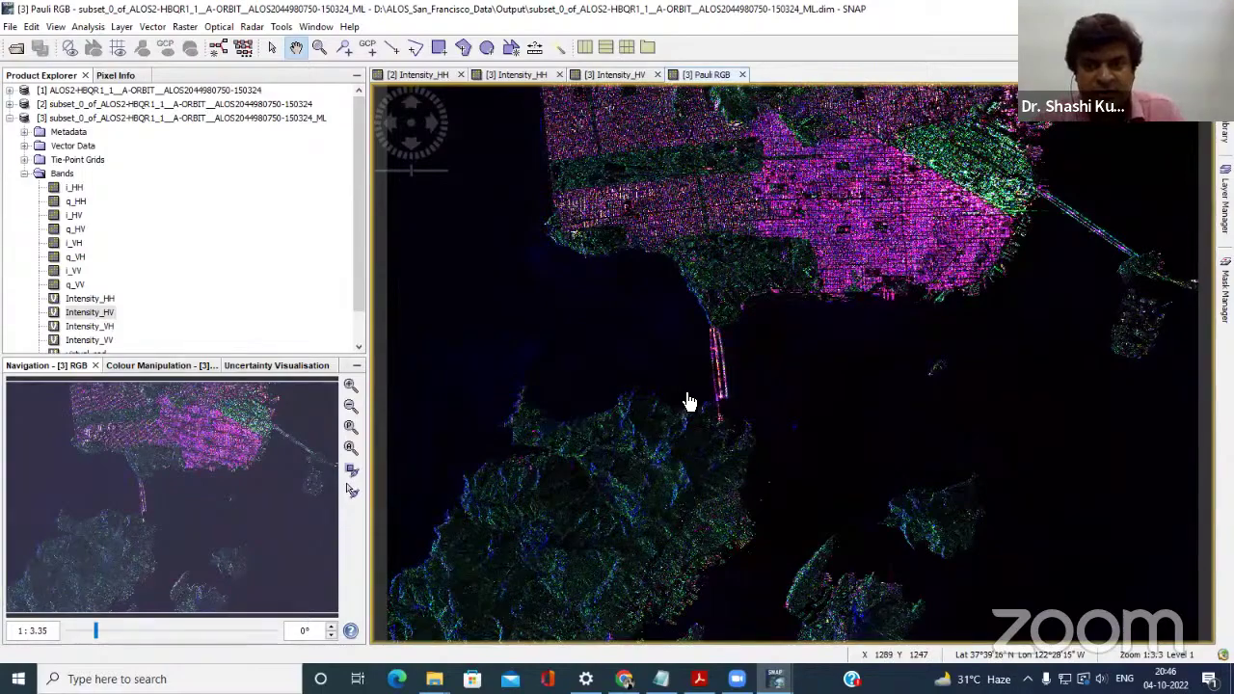
Examine the bridge and its surroundings in the Pauli RGB image, close up and in wider context.
scroll(742, 381, up, 2)
scroll(723, 405, up, 2)
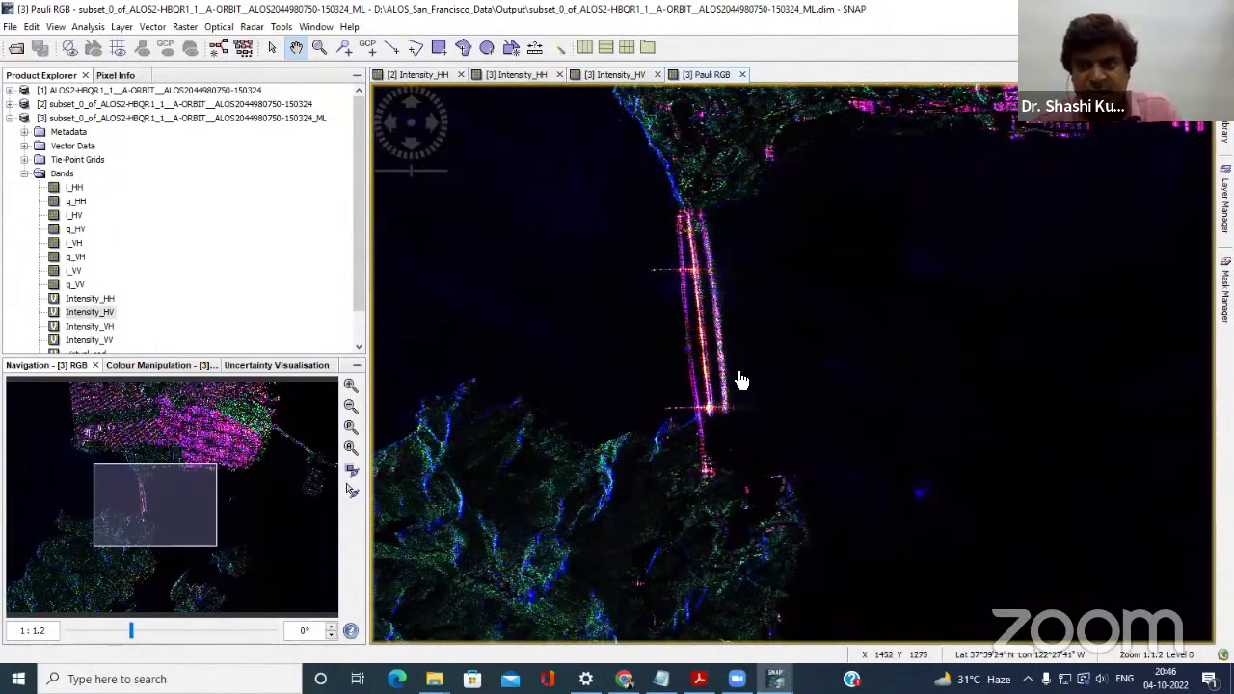
scroll(738, 380, down, 1)
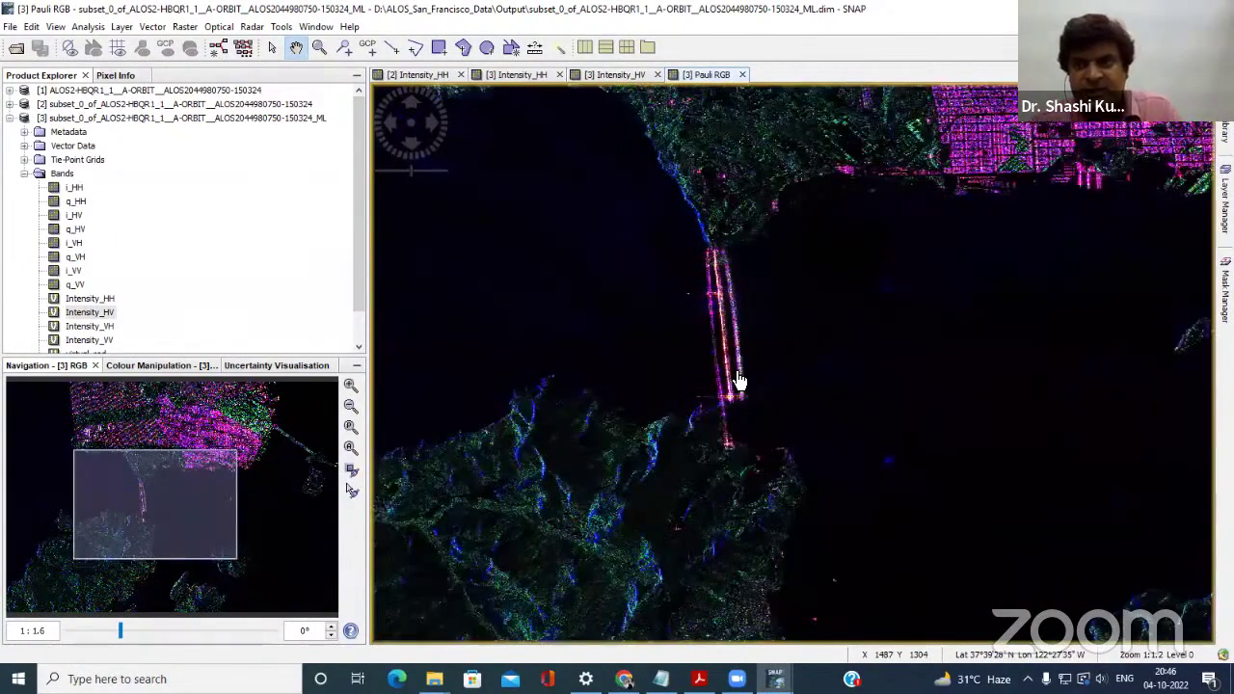
scroll(861, 318, down, 1)
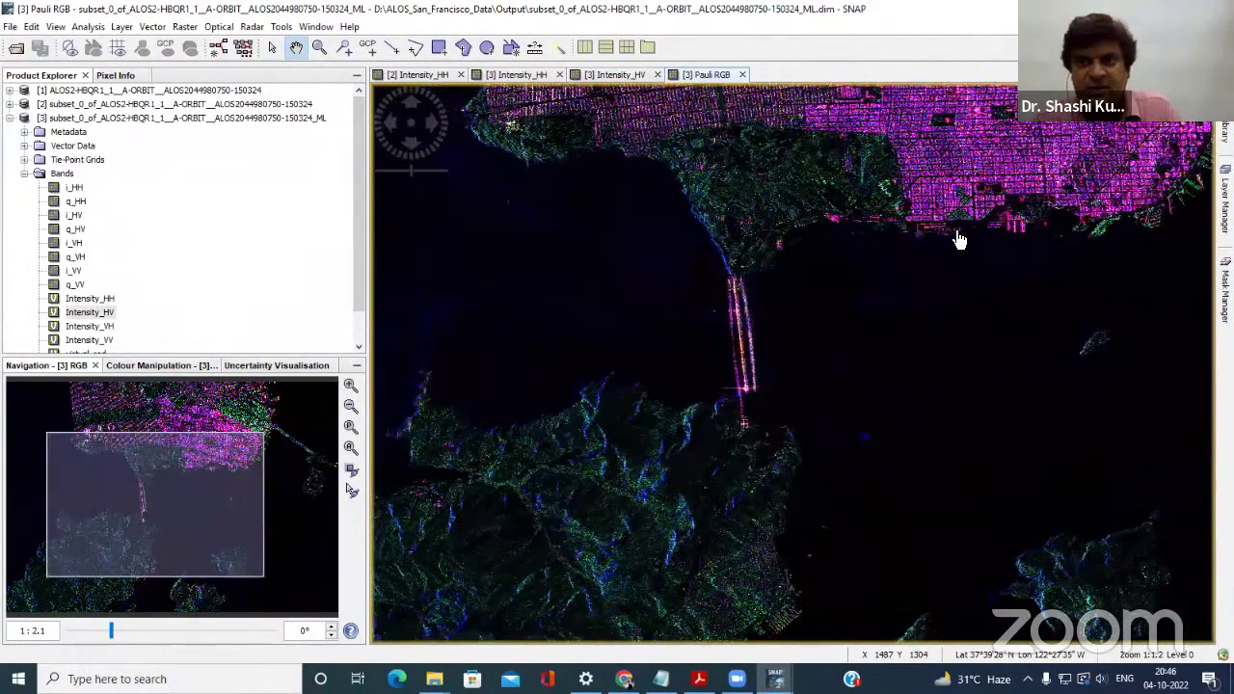
Examine the city, the hilly peninsula and the surrounding water in the Pauli RGB image.
drag(955, 240, 749, 209)
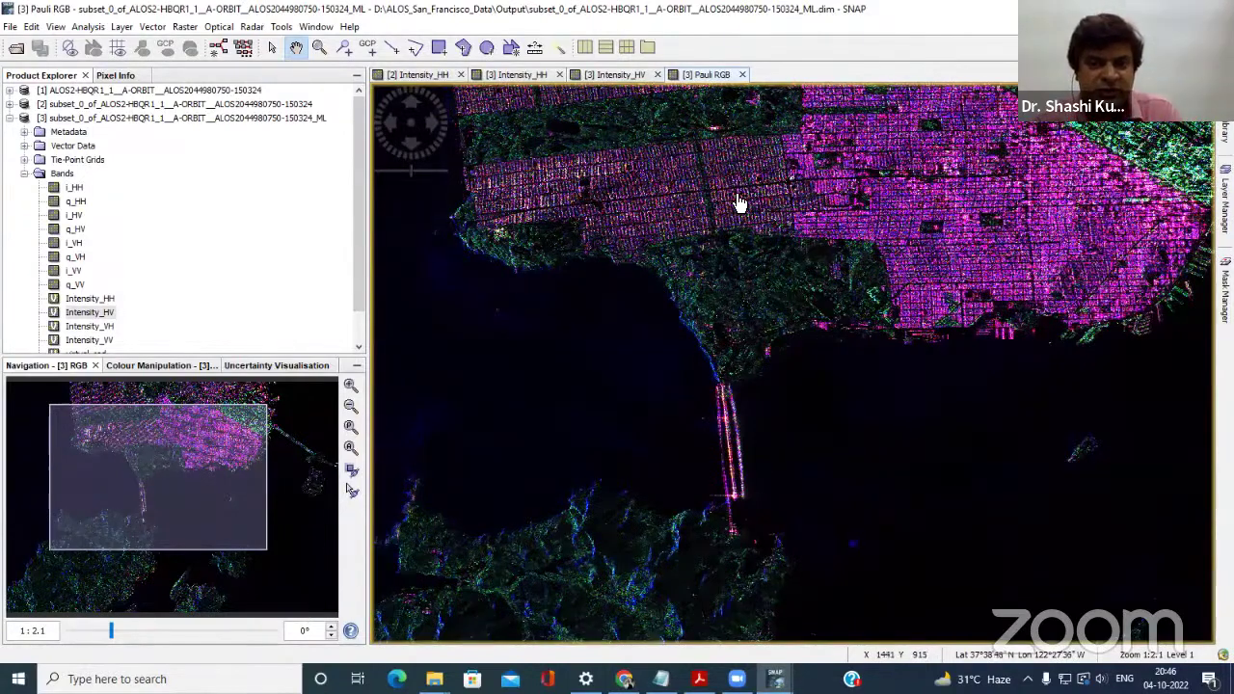
scroll(738, 201, down, 3)
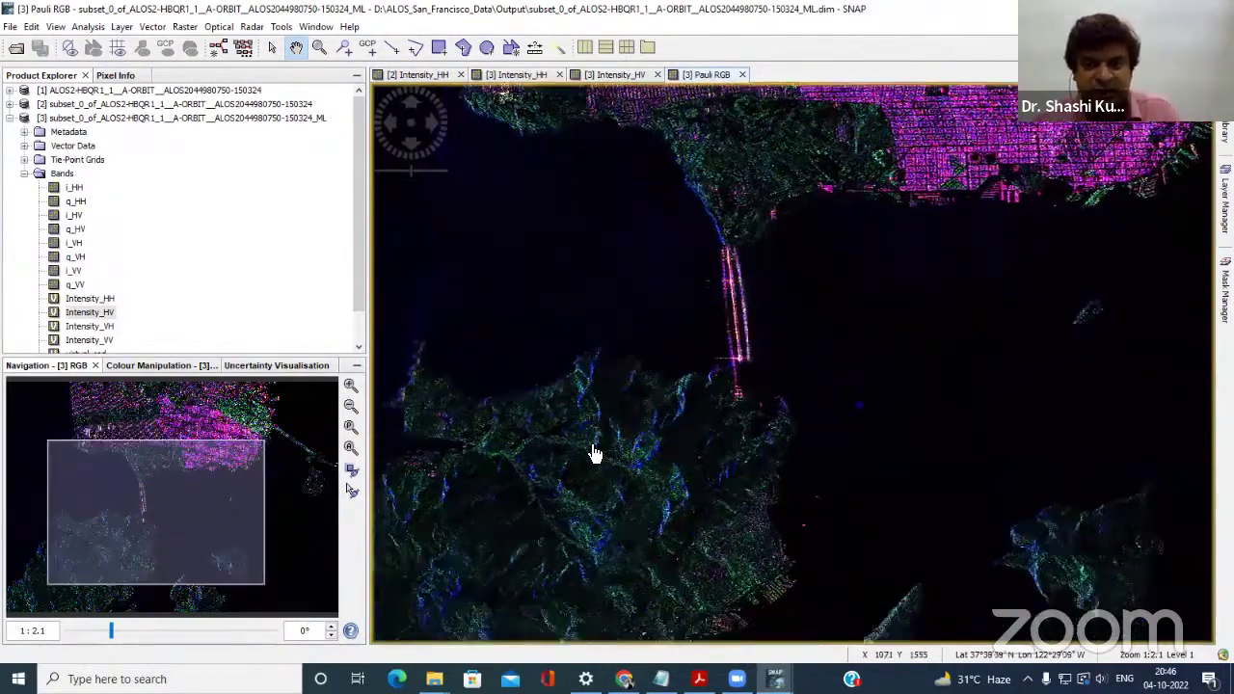
scroll(611, 427, down, 5)
scroll(664, 364, left, 4)
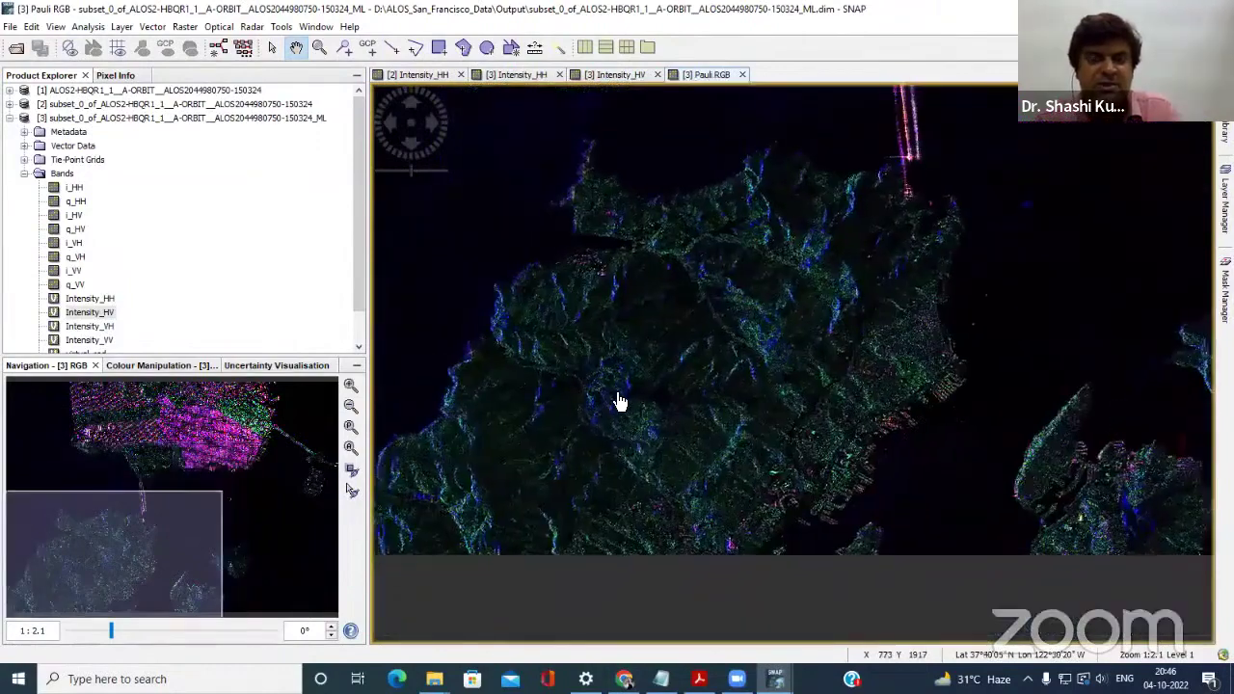
scroll(617, 405, up, 3)
scroll(598, 417, left, 1)
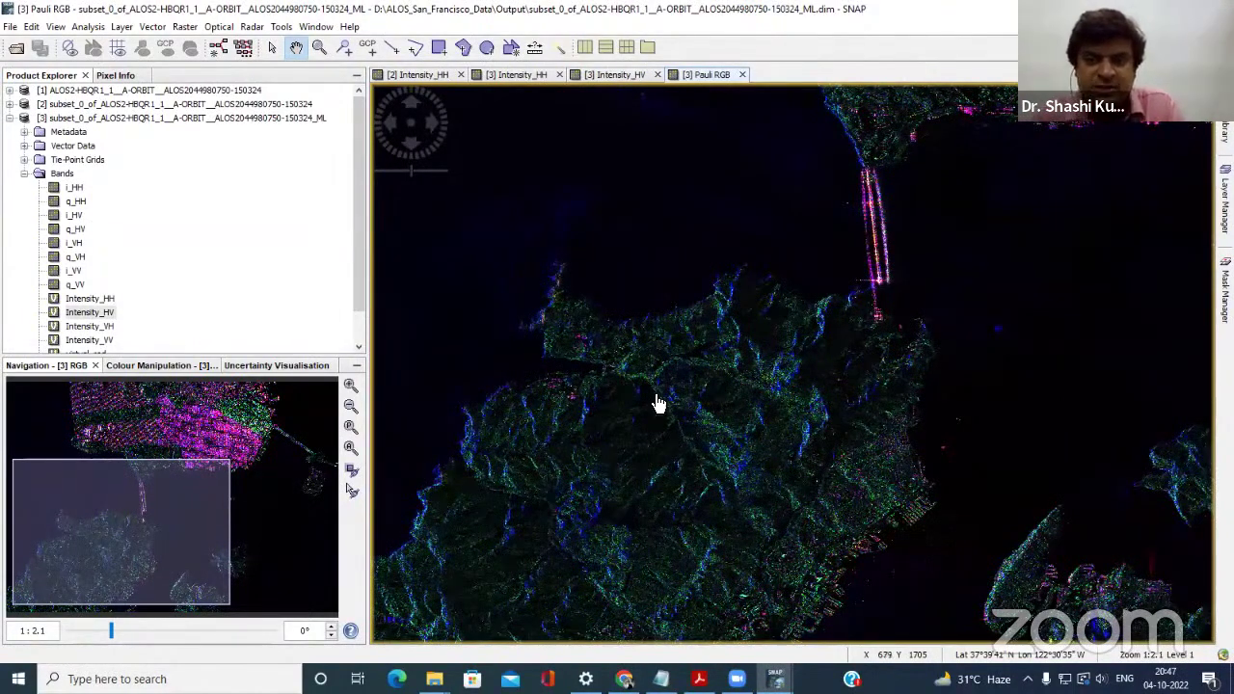
scroll(743, 413, up, 5)
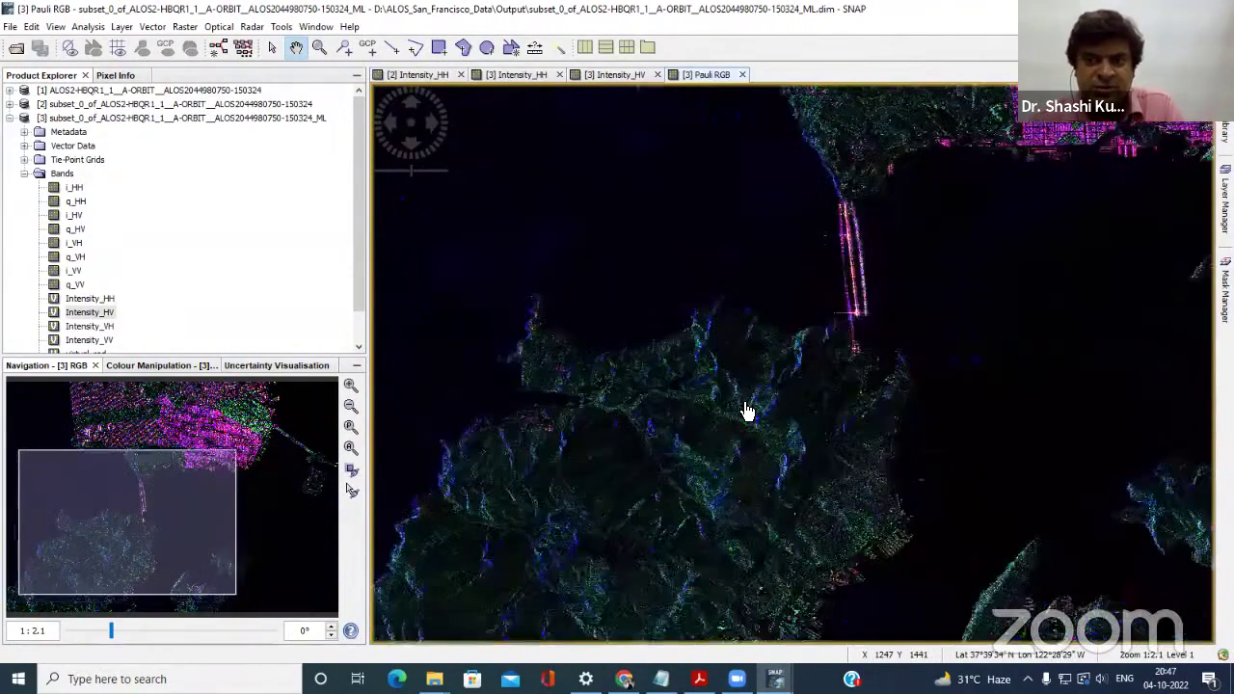
scroll(837, 309, up, 2)
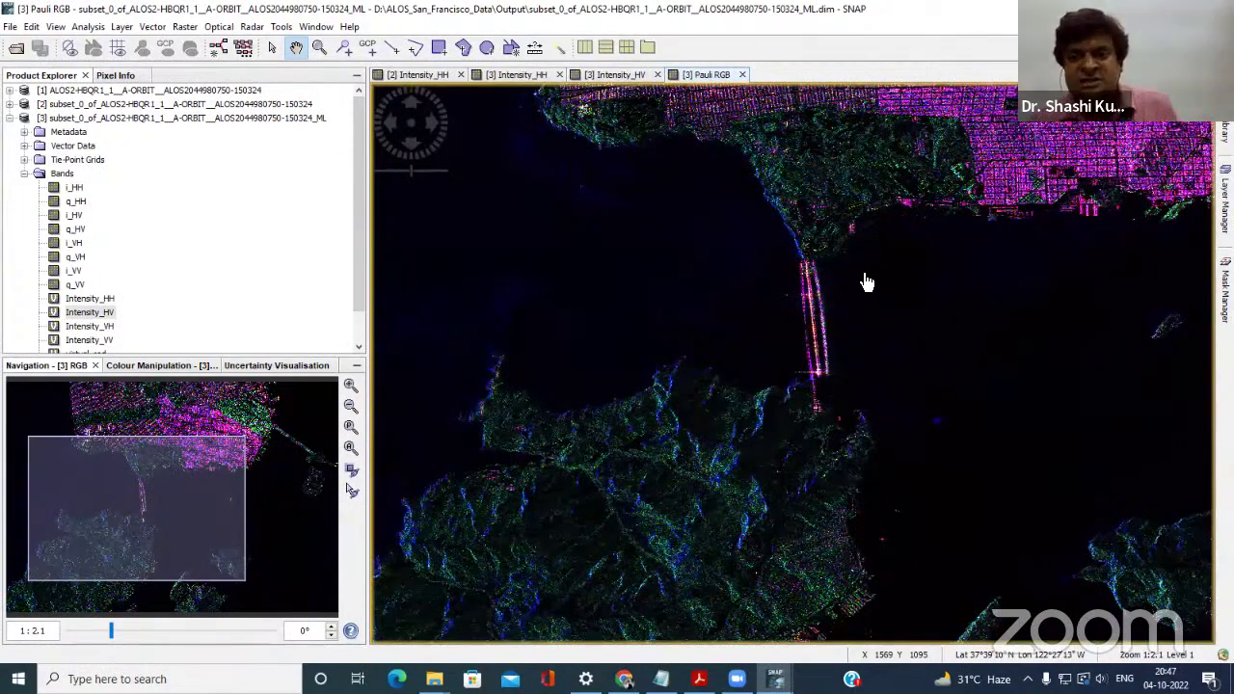
Compare the bridge and adjoining coast in the Pauli RGB image at close range and within the full scene.
scroll(750, 308, up, 1)
scroll(817, 396, up, 2)
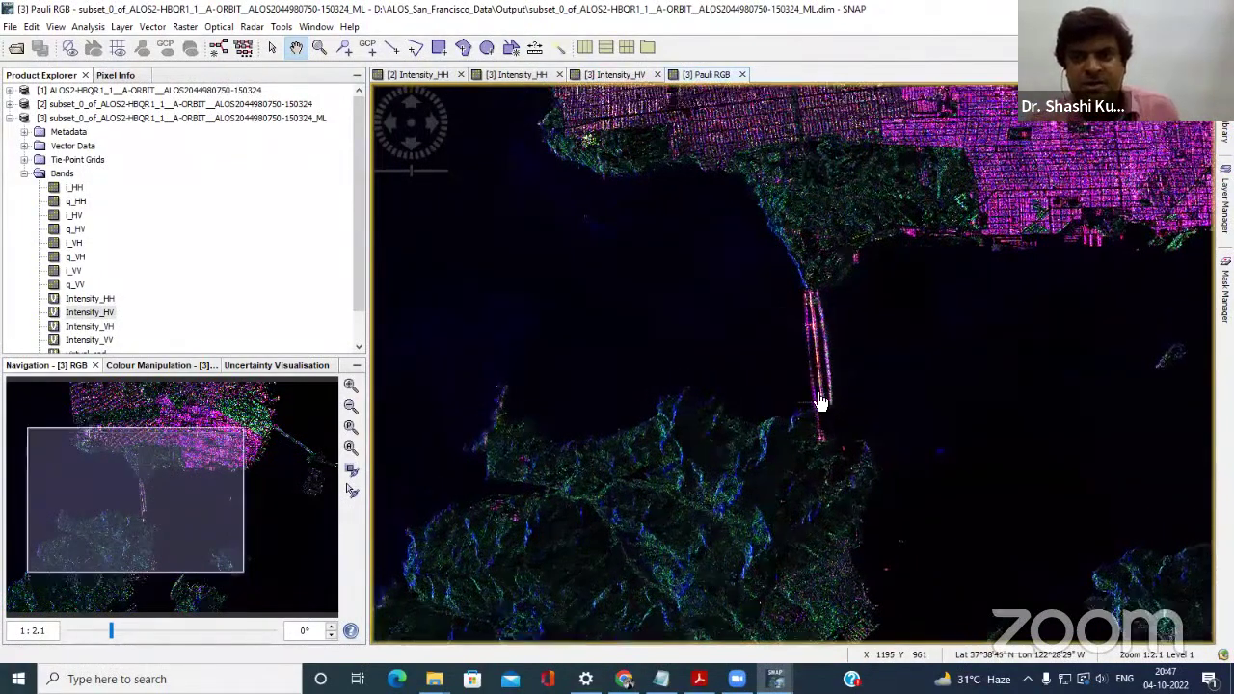
scroll(824, 406, up, 3)
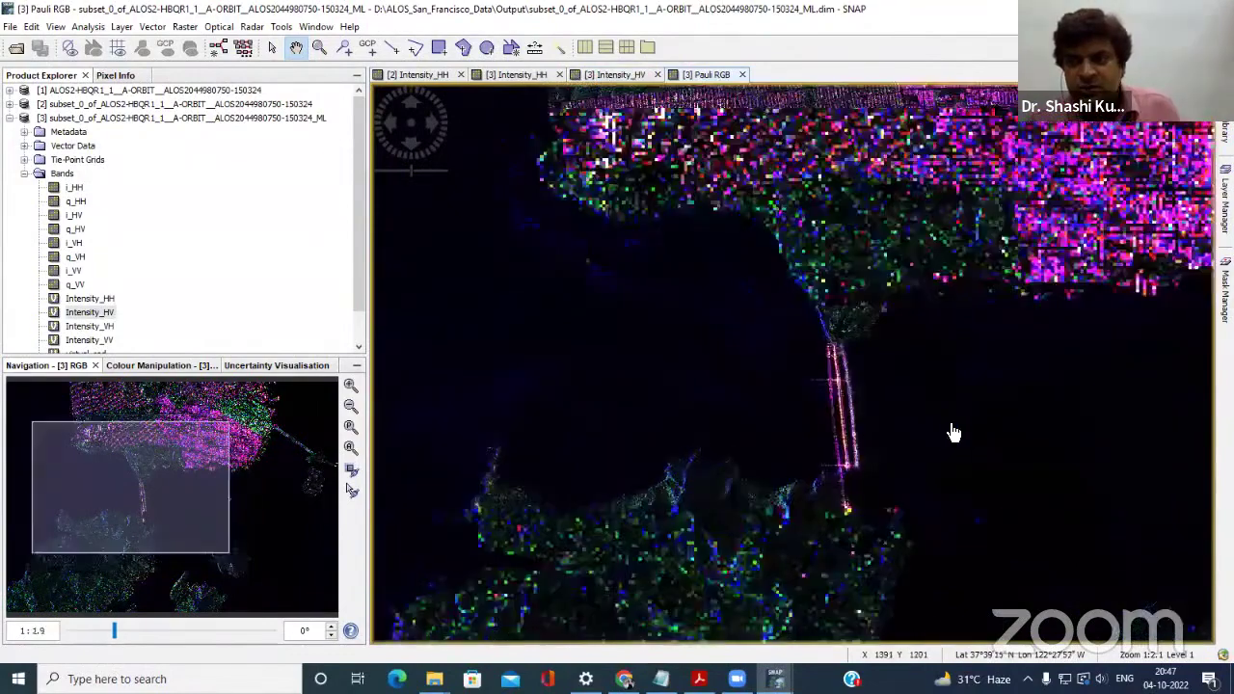
scroll(854, 410, down, 5)
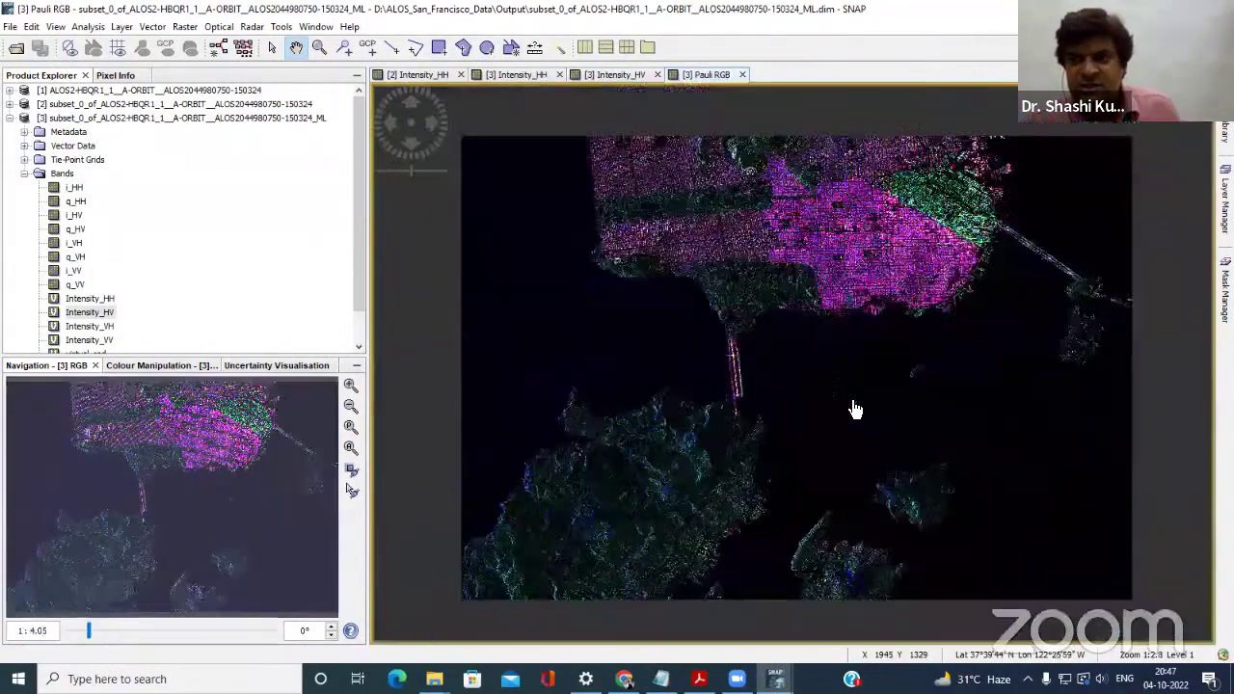
scroll(847, 413, down, 1)
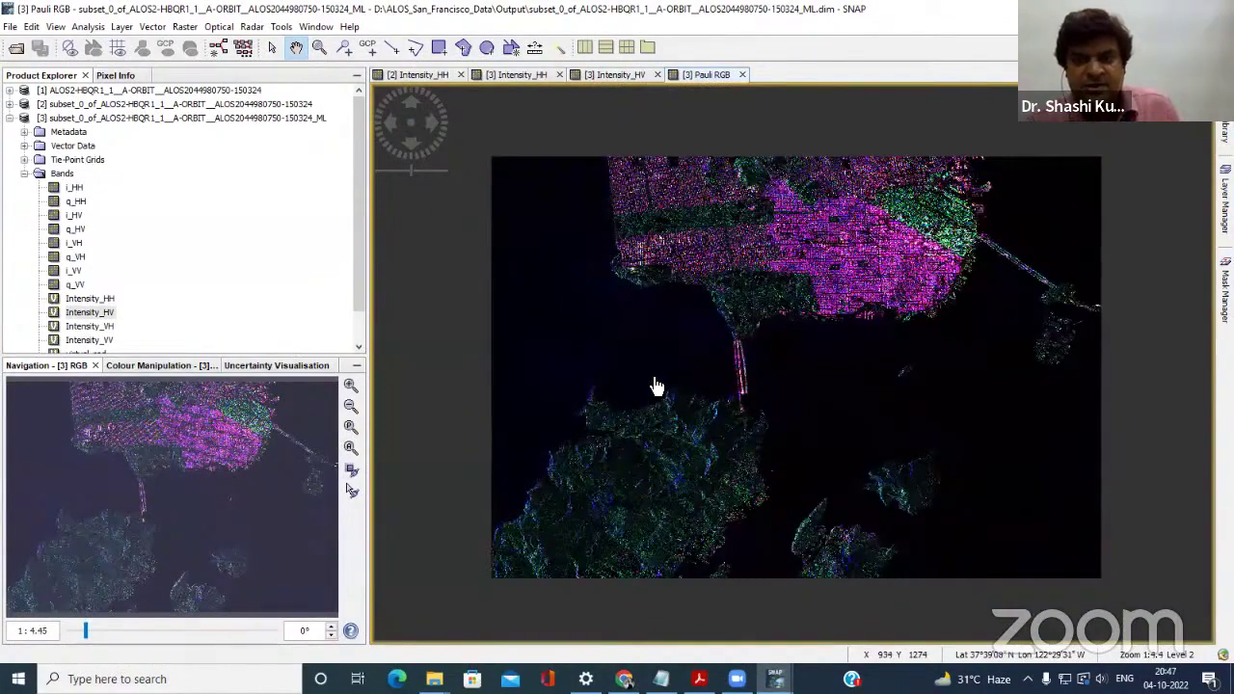
scroll(654, 387, up, 4)
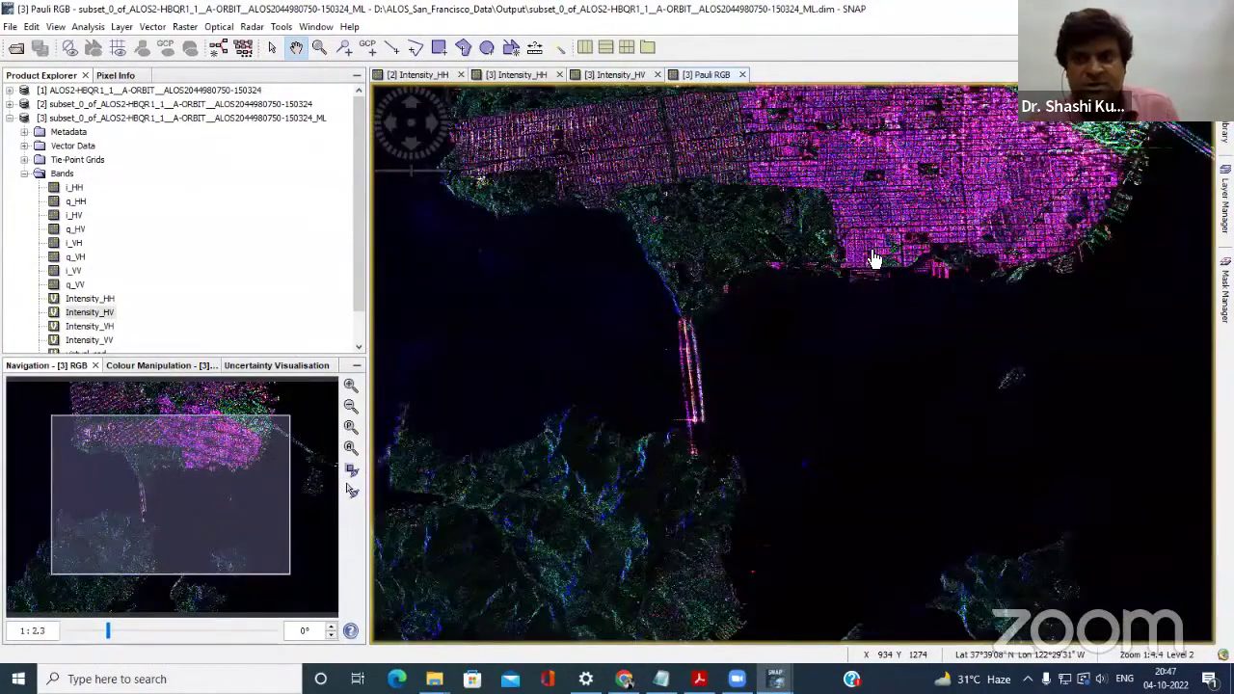
scroll(874, 279, up, 2)
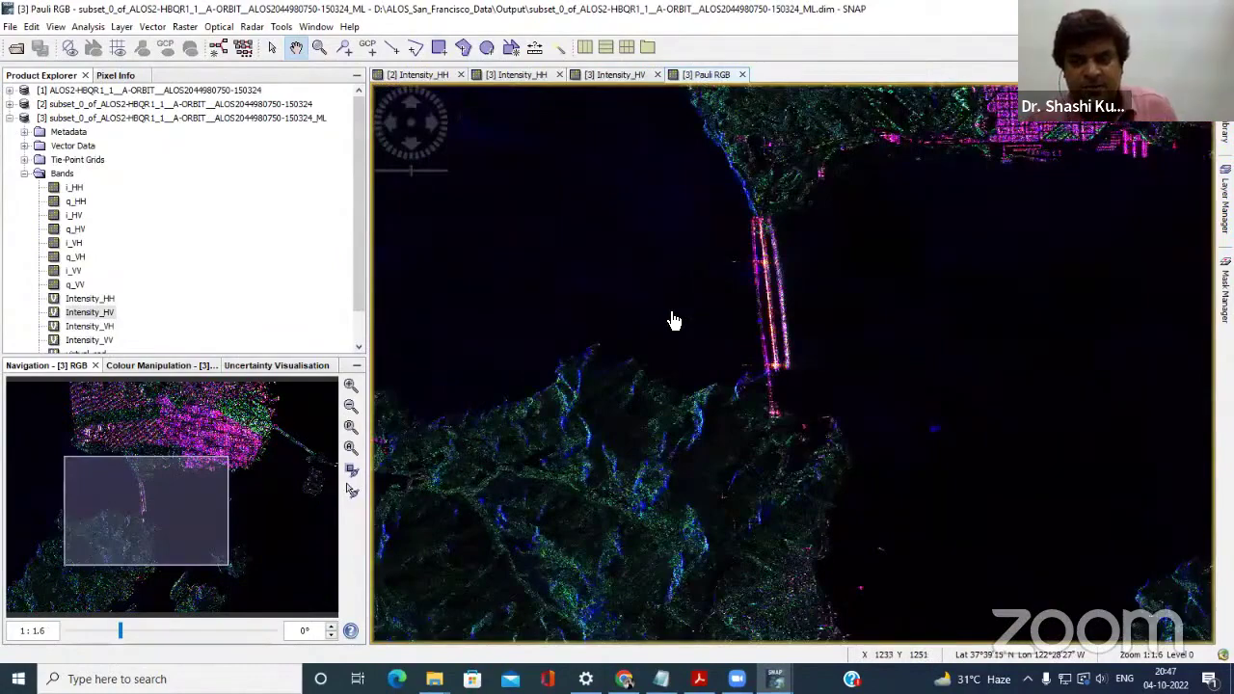
scroll(675, 321, down, 3)
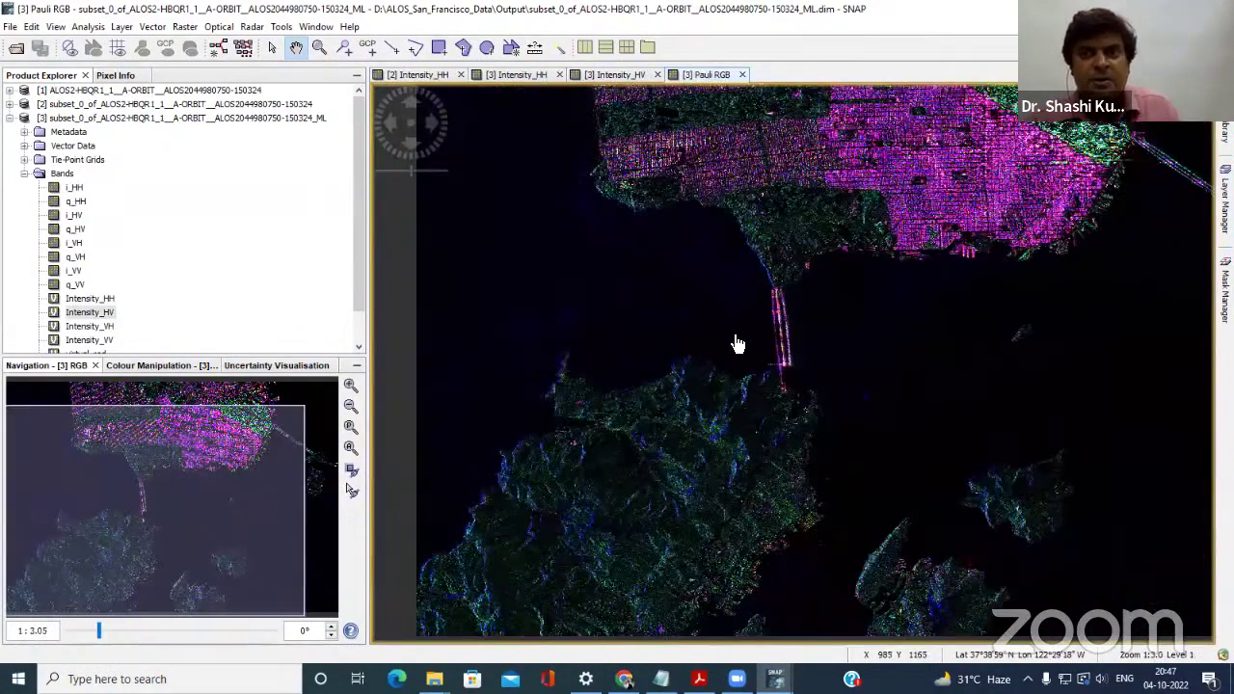
scroll(740, 339, down, 1)
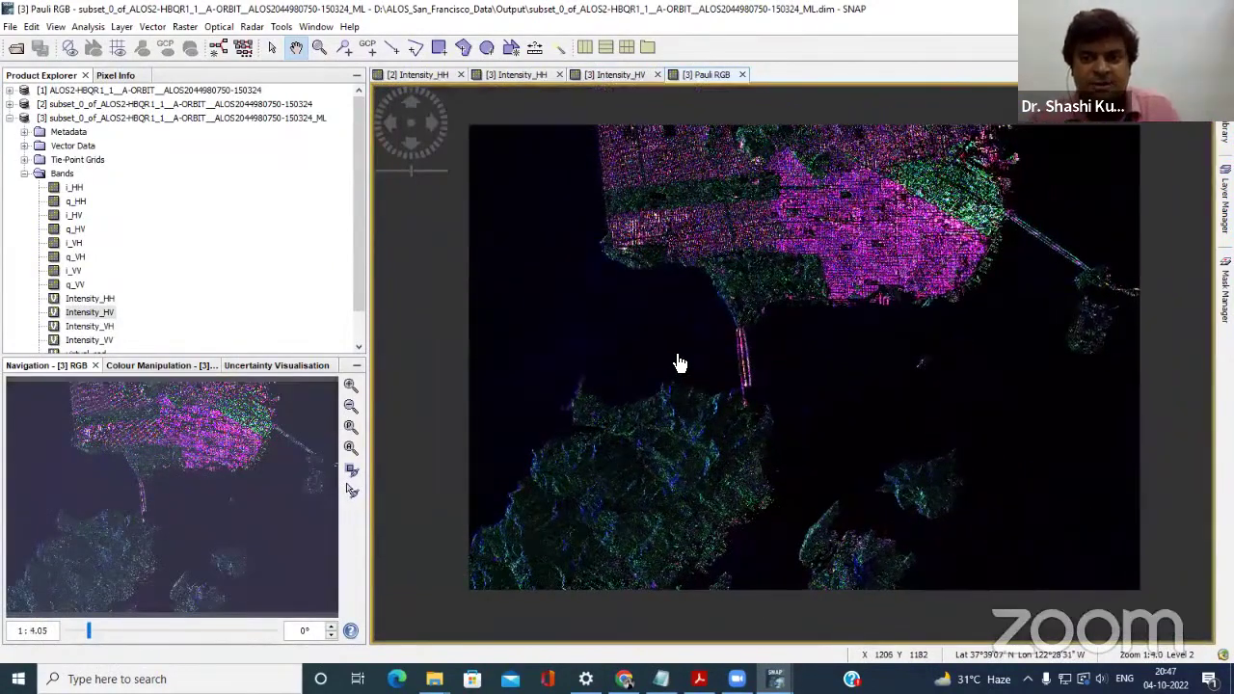
Close the Pauli RGB view and open the radiometric Calibration operator for the multilooked product.
click(358, 285)
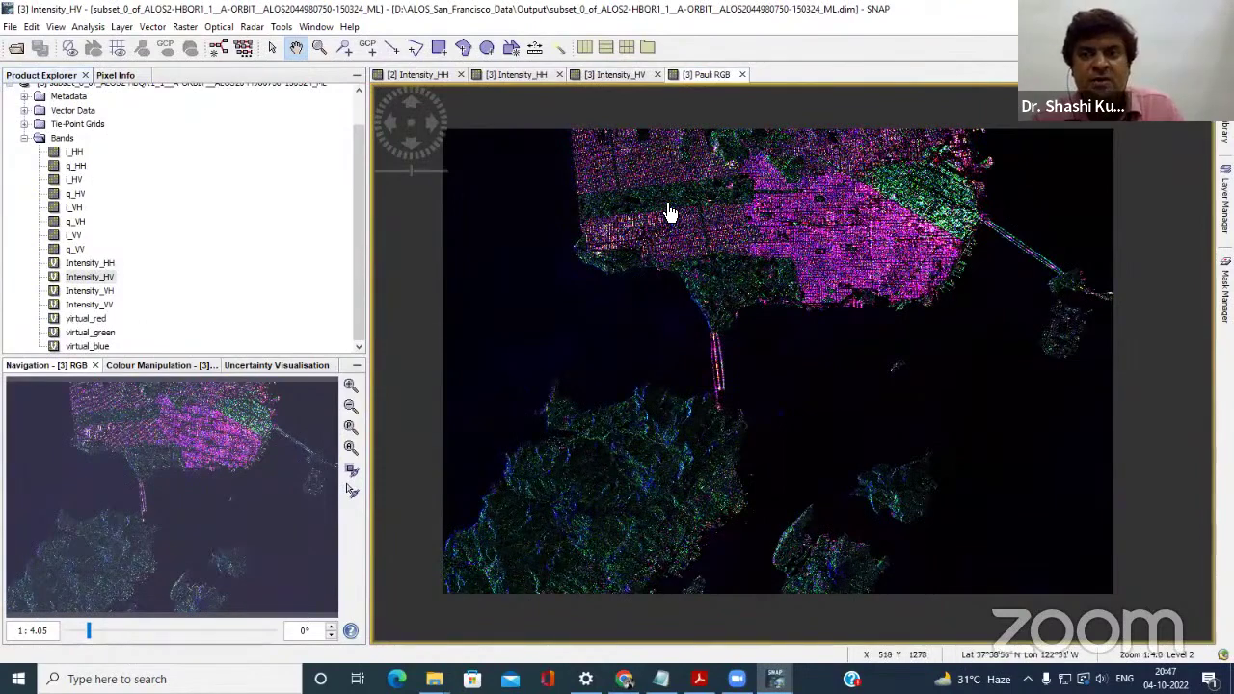
click(743, 75)
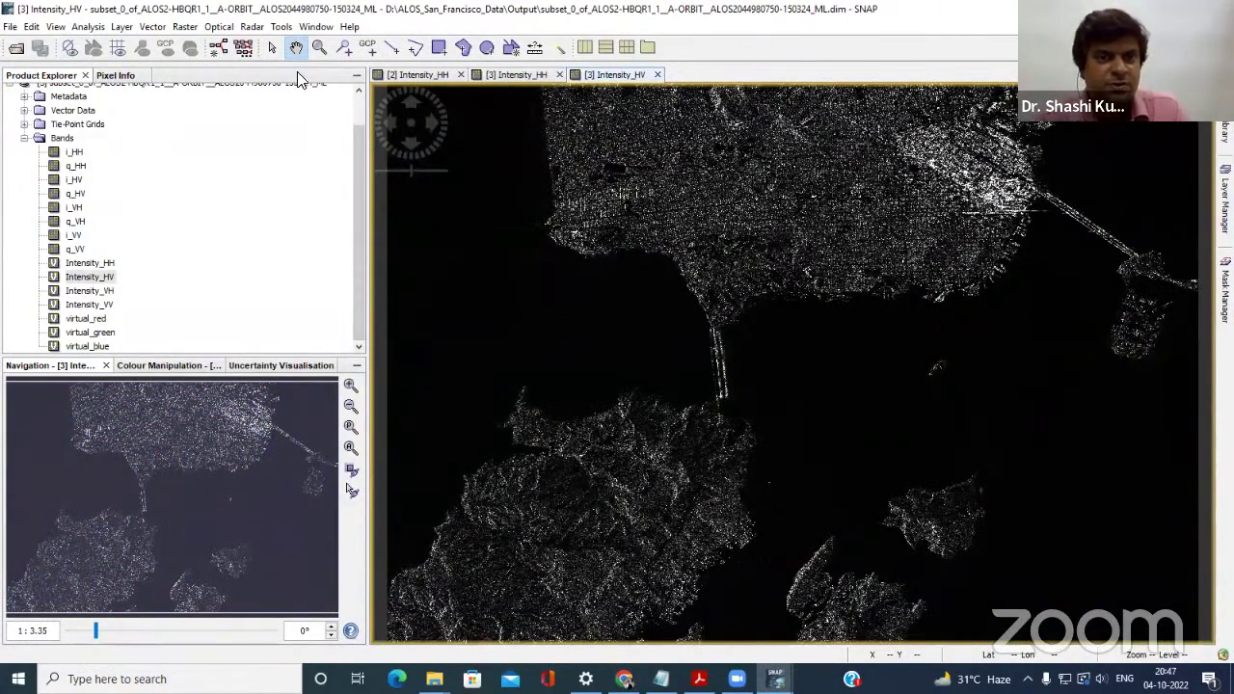
click(251, 27)
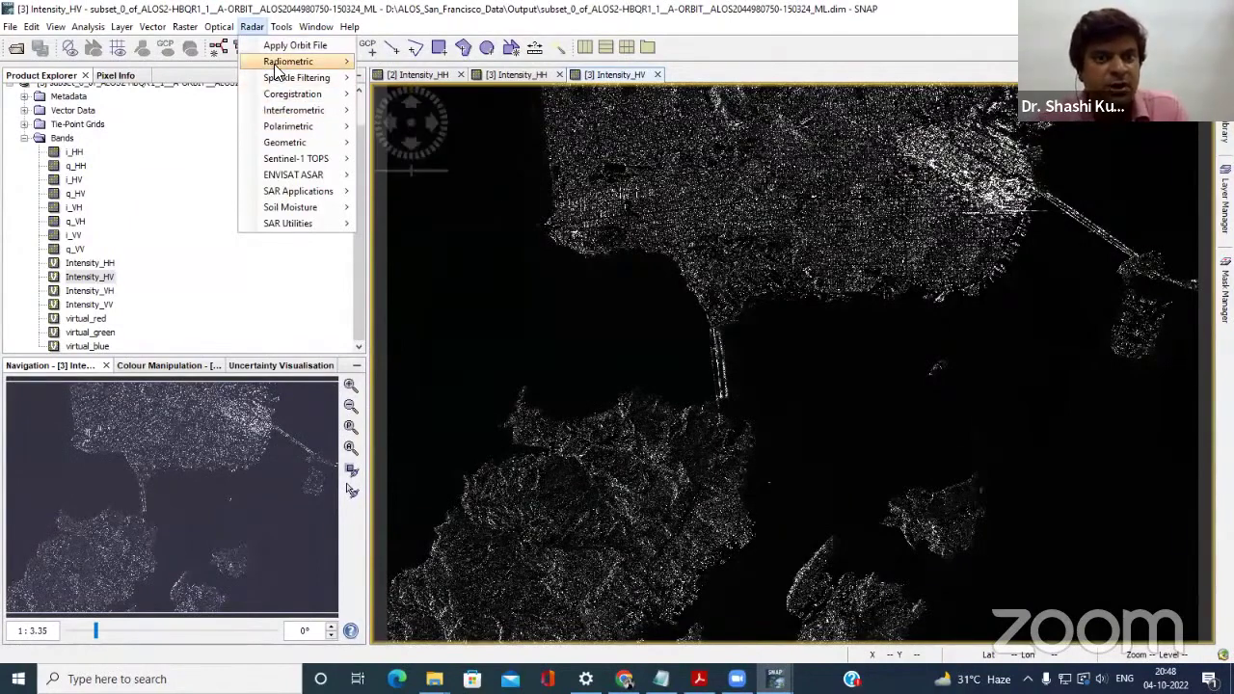
mouse_move(282, 69)
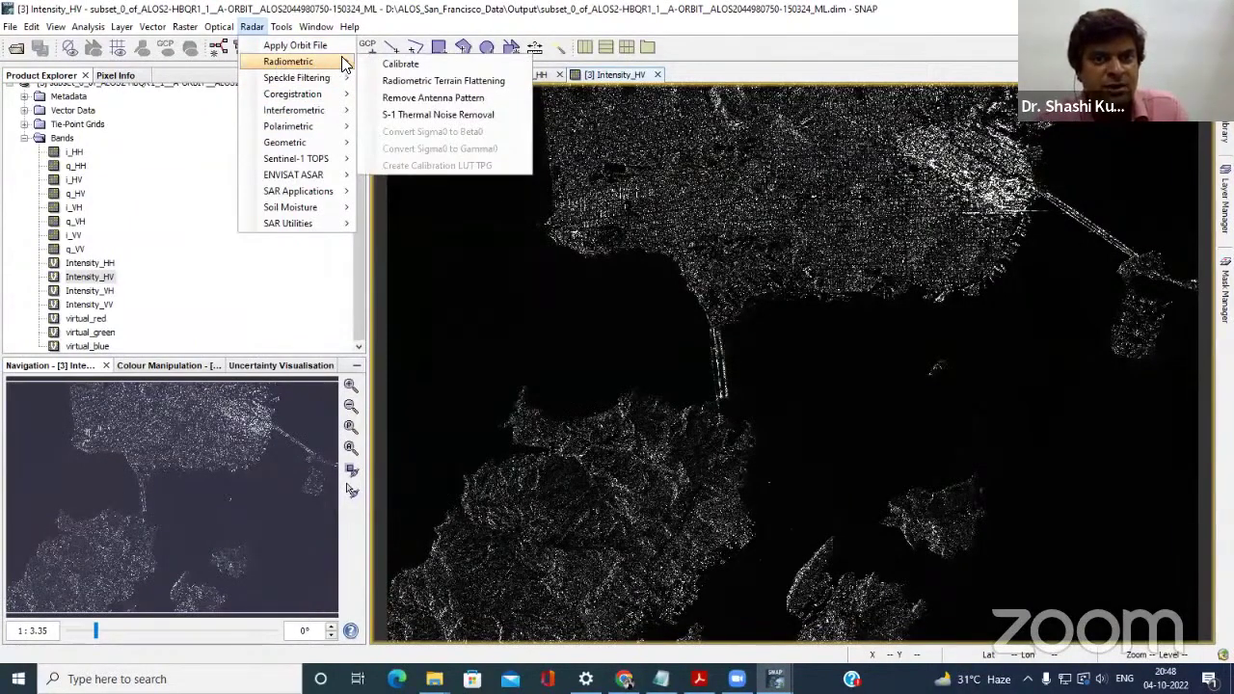
click(410, 64)
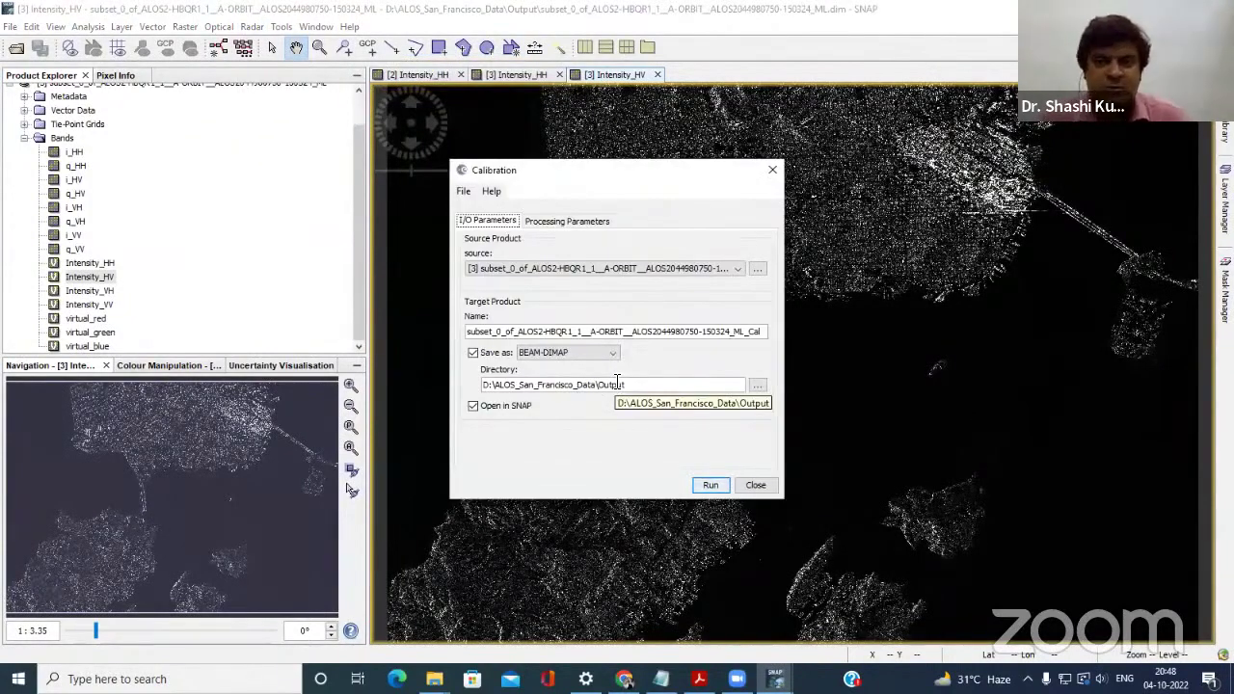
Read the Calibration operator's help page, from its purpose and supported products through the calibration equations to the references.
click(493, 191)
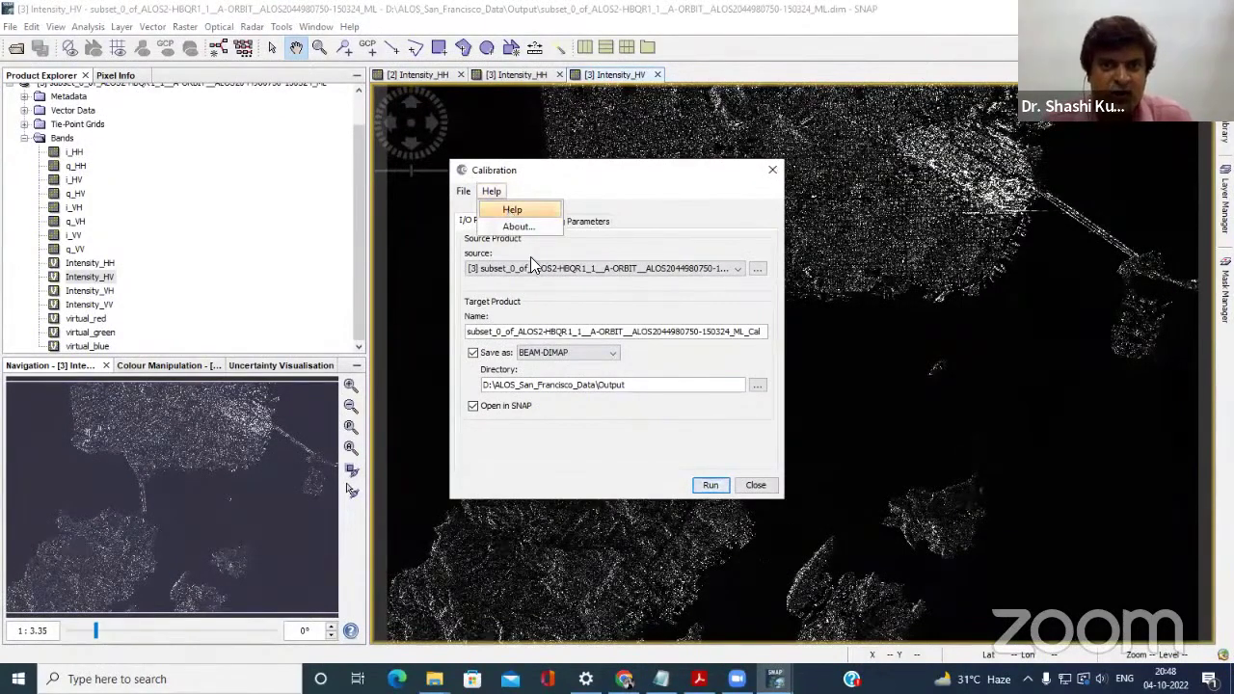
click(512, 212)
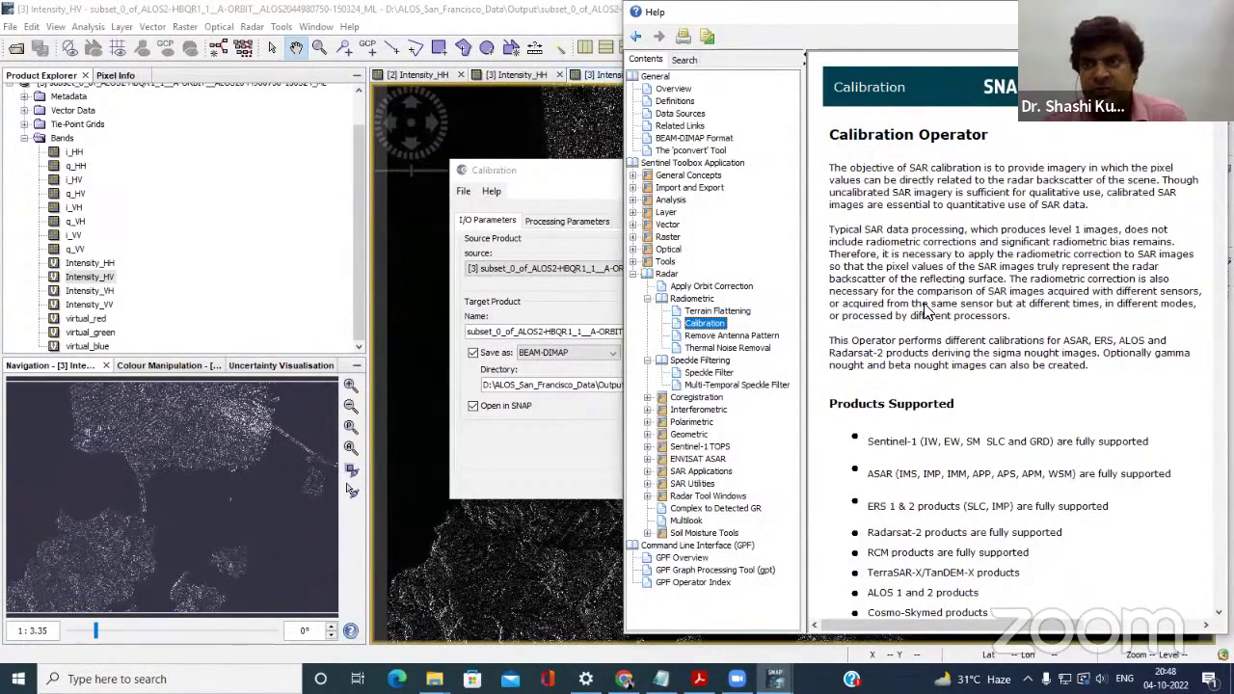
scroll(923, 310, down, 5)
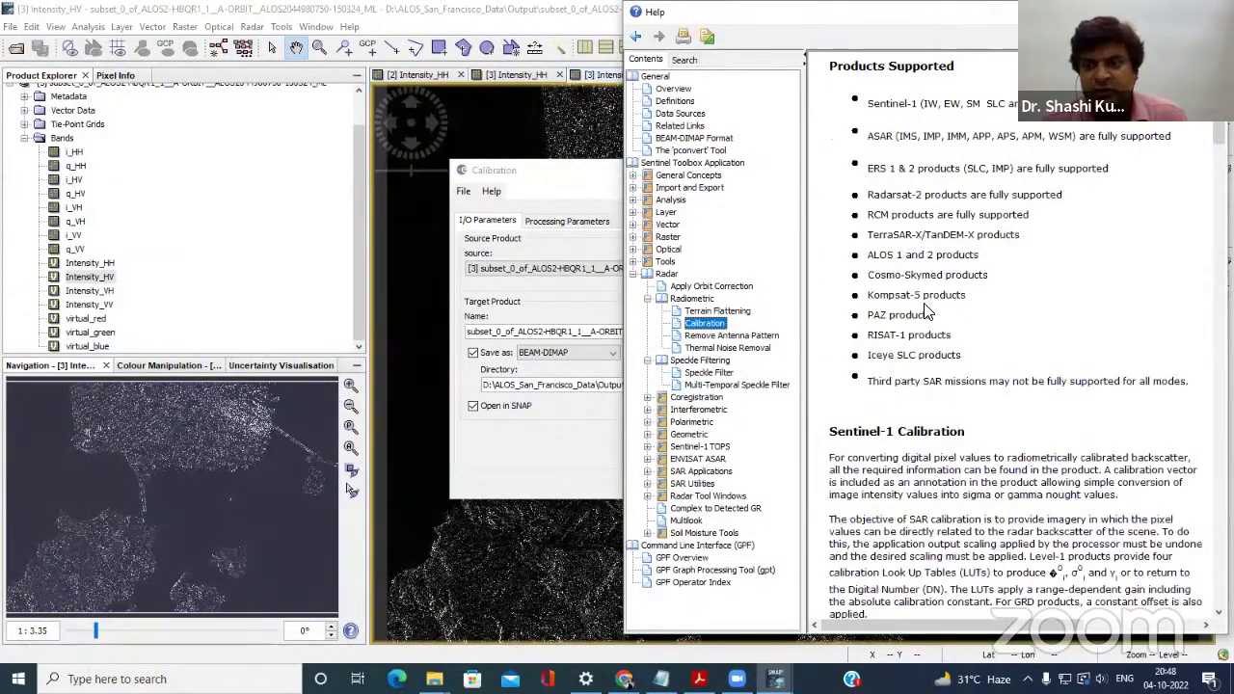
scroll(924, 310, down, 5)
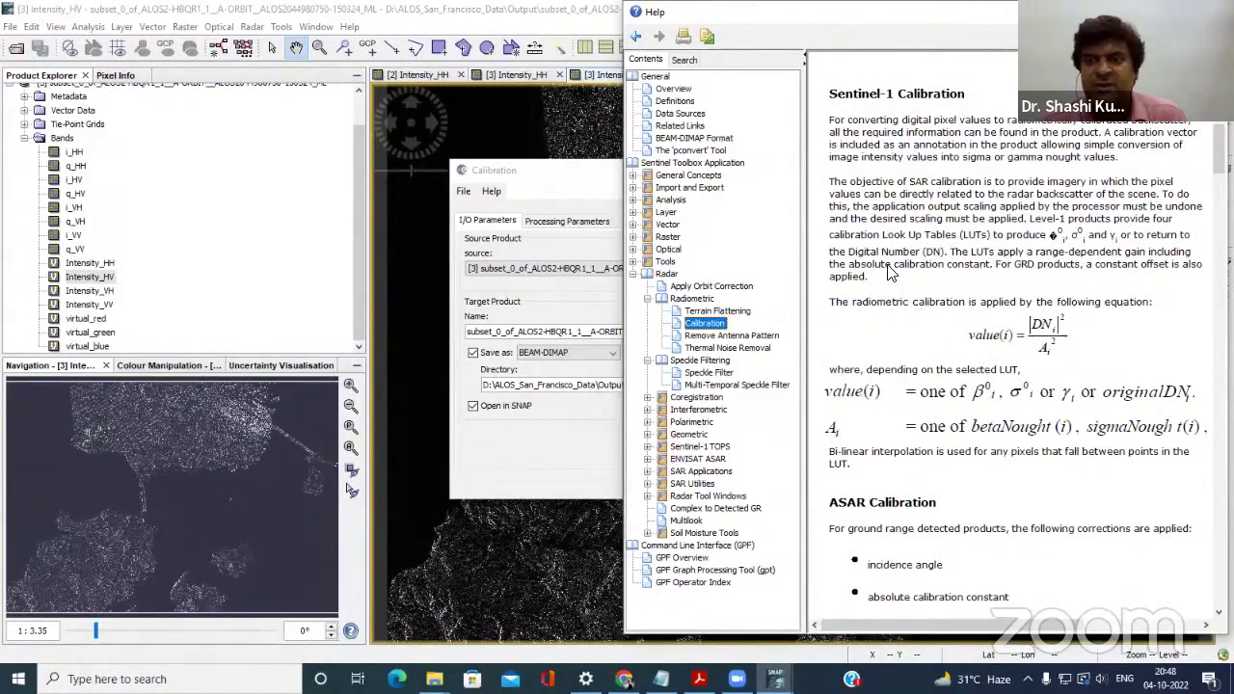
scroll(889, 273, down, 10)
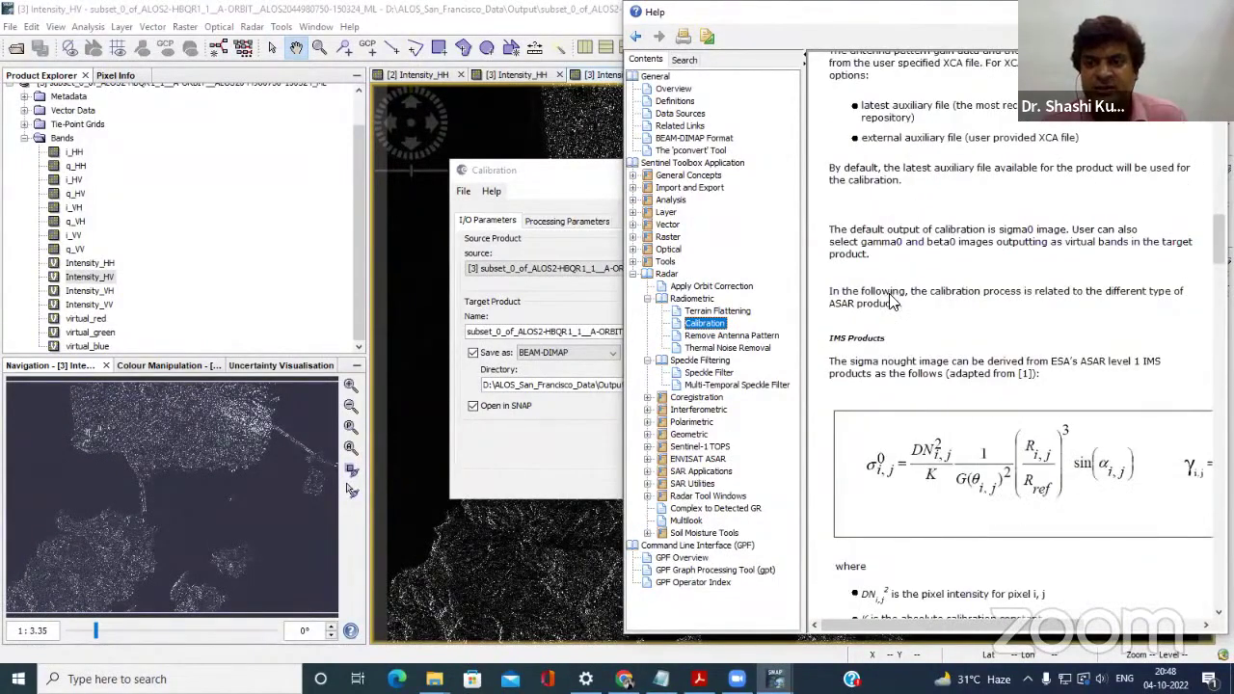
scroll(892, 302, down, 8)
scroll(892, 303, down, 20)
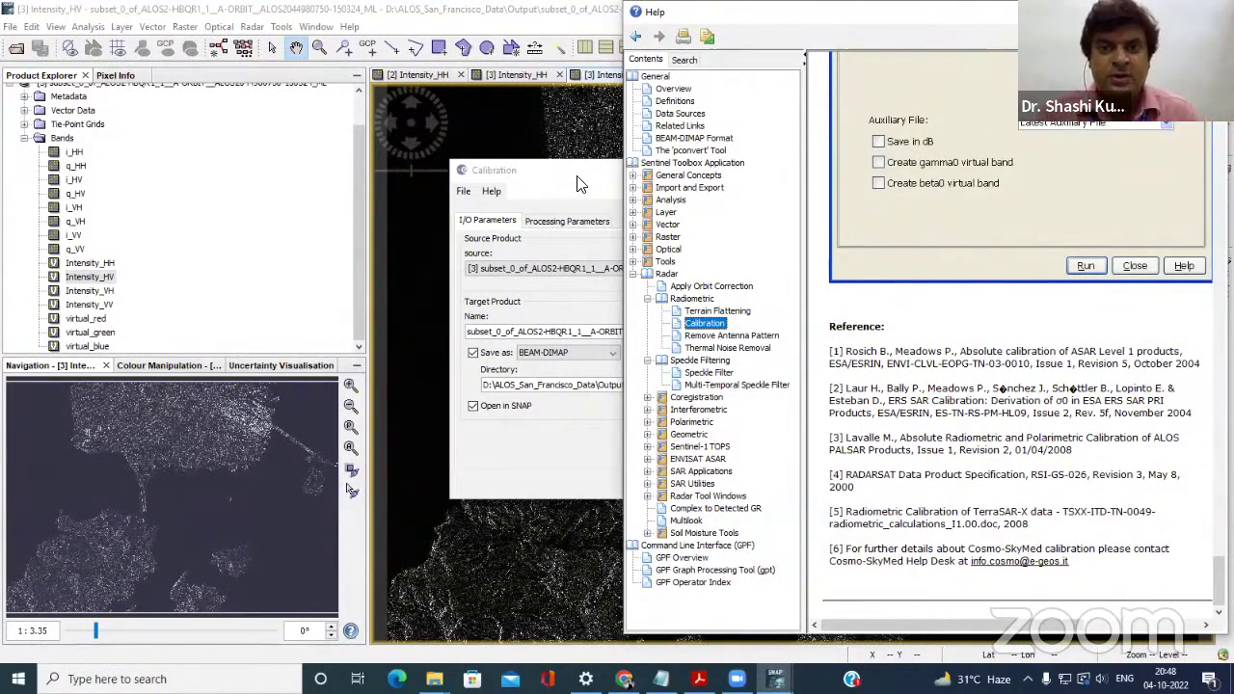
click(576, 243)
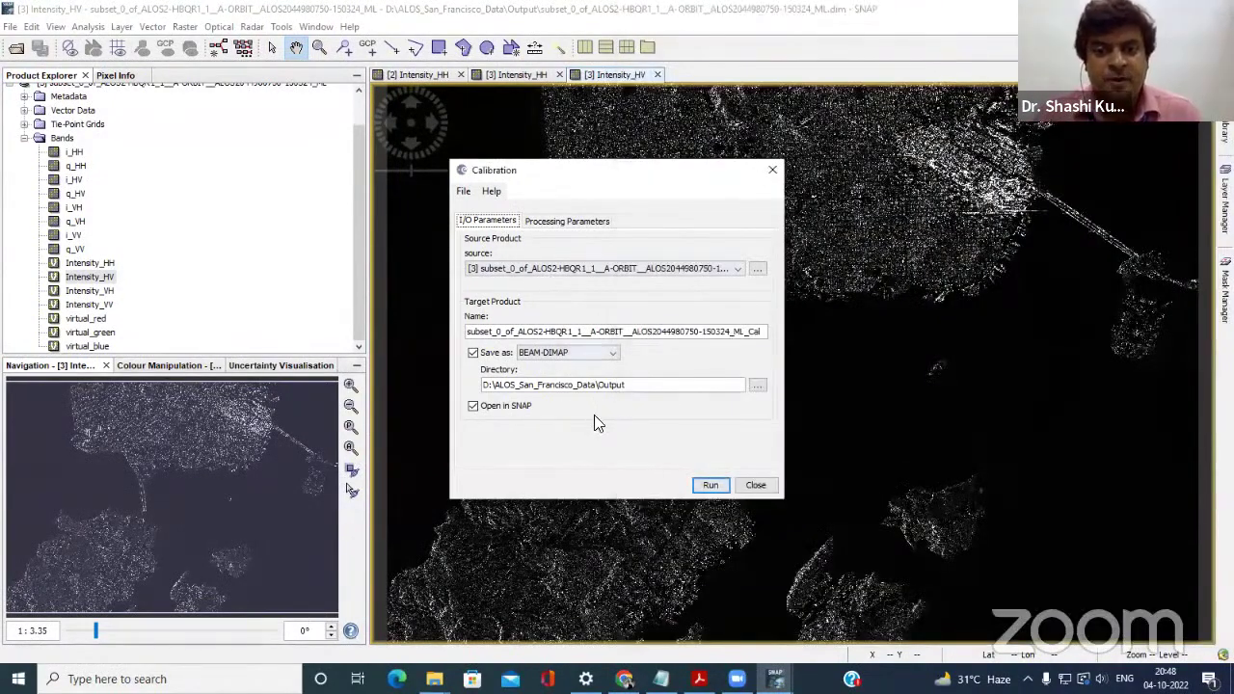
Run the calibration of the multilooked product with the result saved in dB, as BEAM-DIMAP in D:\ALOS_San_Francisco_Data\Output.
click(566, 220)
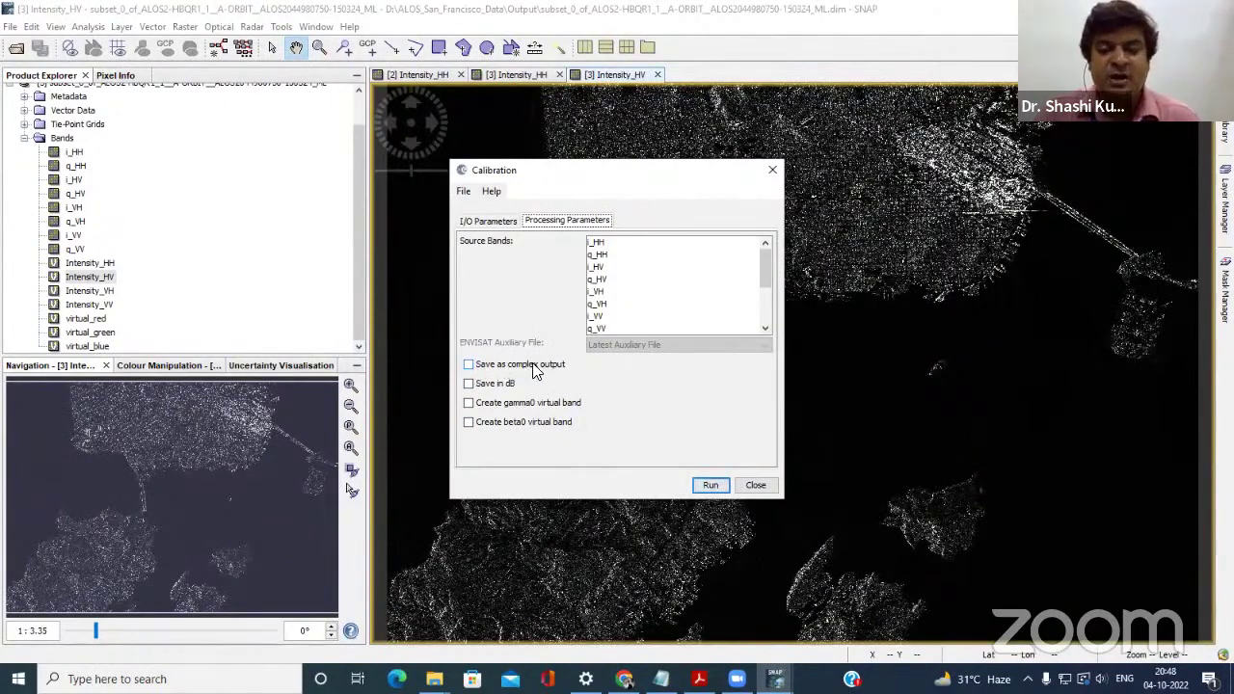
click(468, 385)
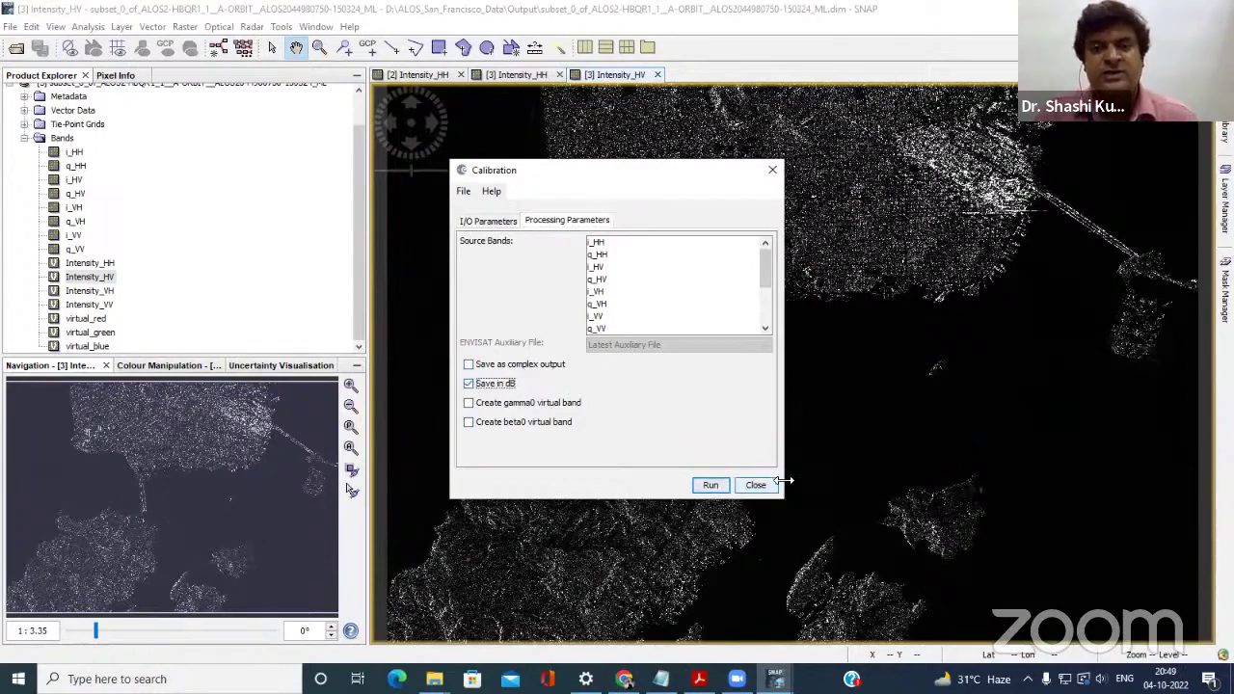
click(495, 220)
click(569, 221)
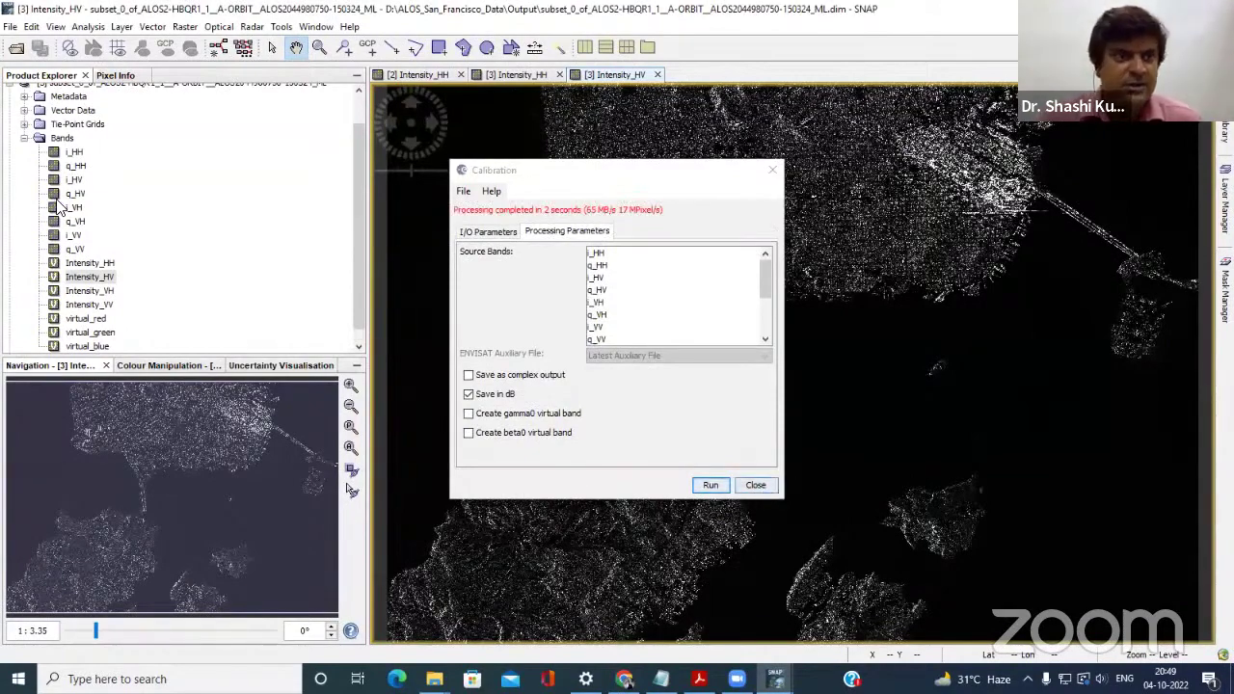
Collapse the multilooked product's contents in the product list and expand the calibrated ML_Cal product.
click(23, 146)
click(23, 139)
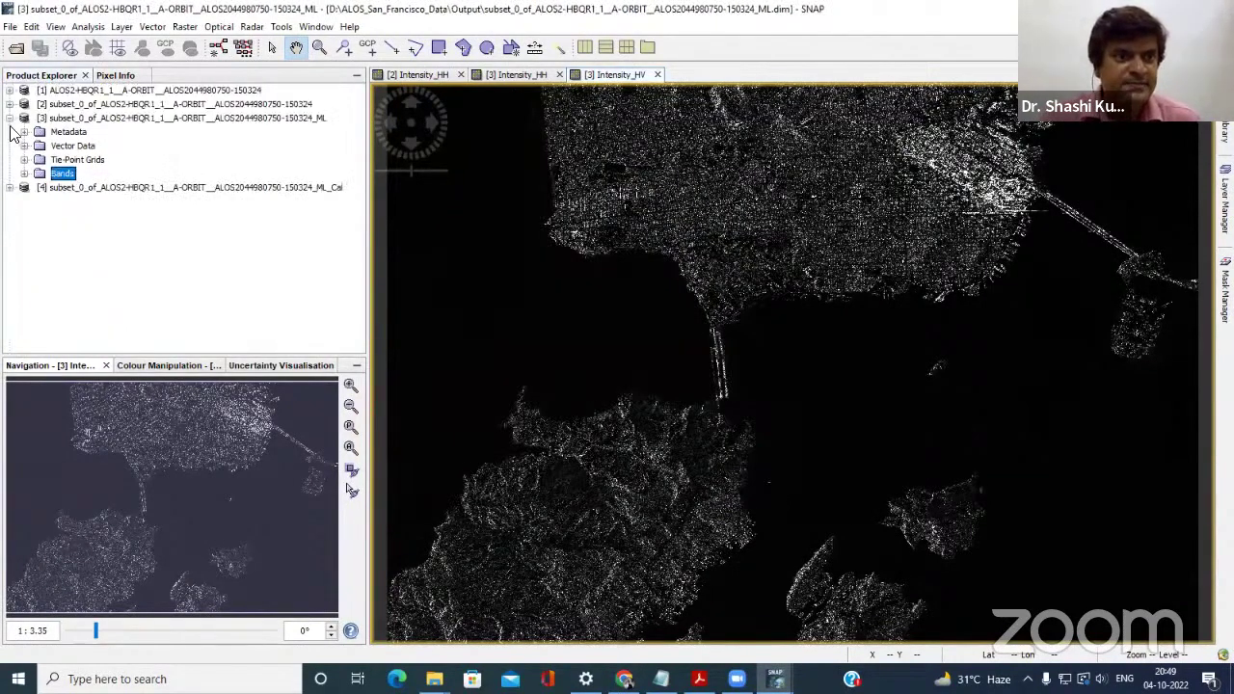
click(9, 117)
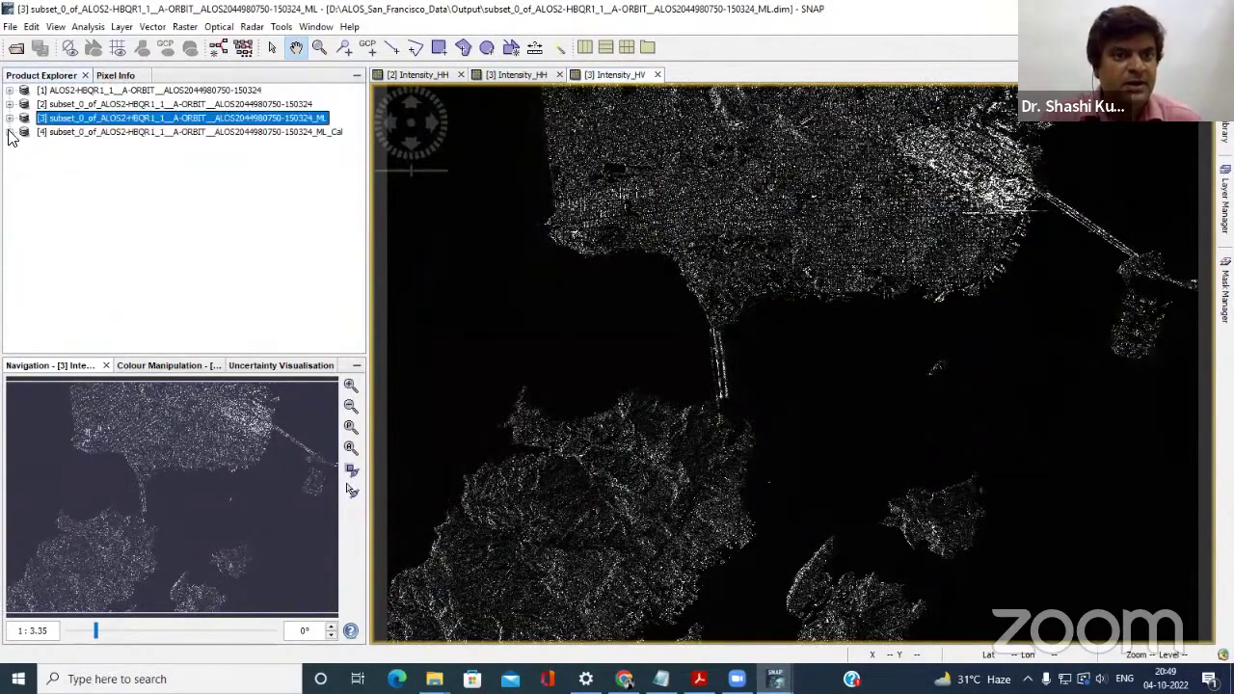
click(10, 132)
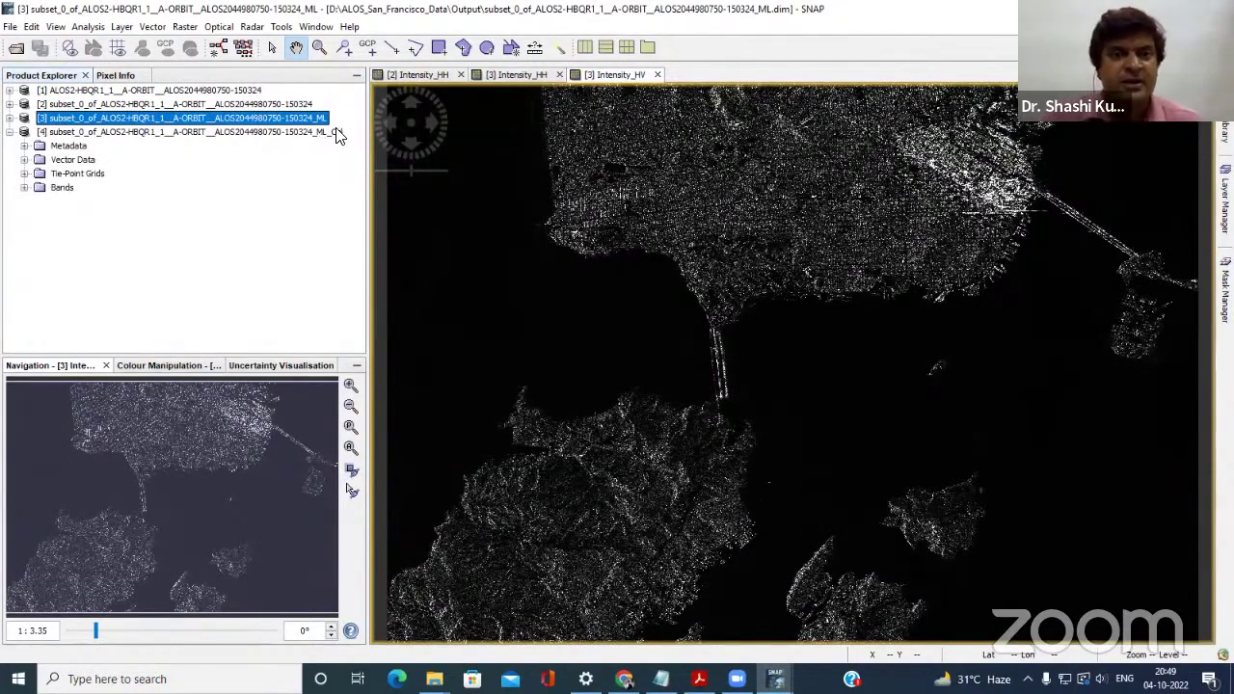
Open the calibrated Sigma0_HH_dB and Sigma0_HV_dB bands and inspect pixel values around the bridge and water in the HH image.
click(25, 188)
double_click(87, 202)
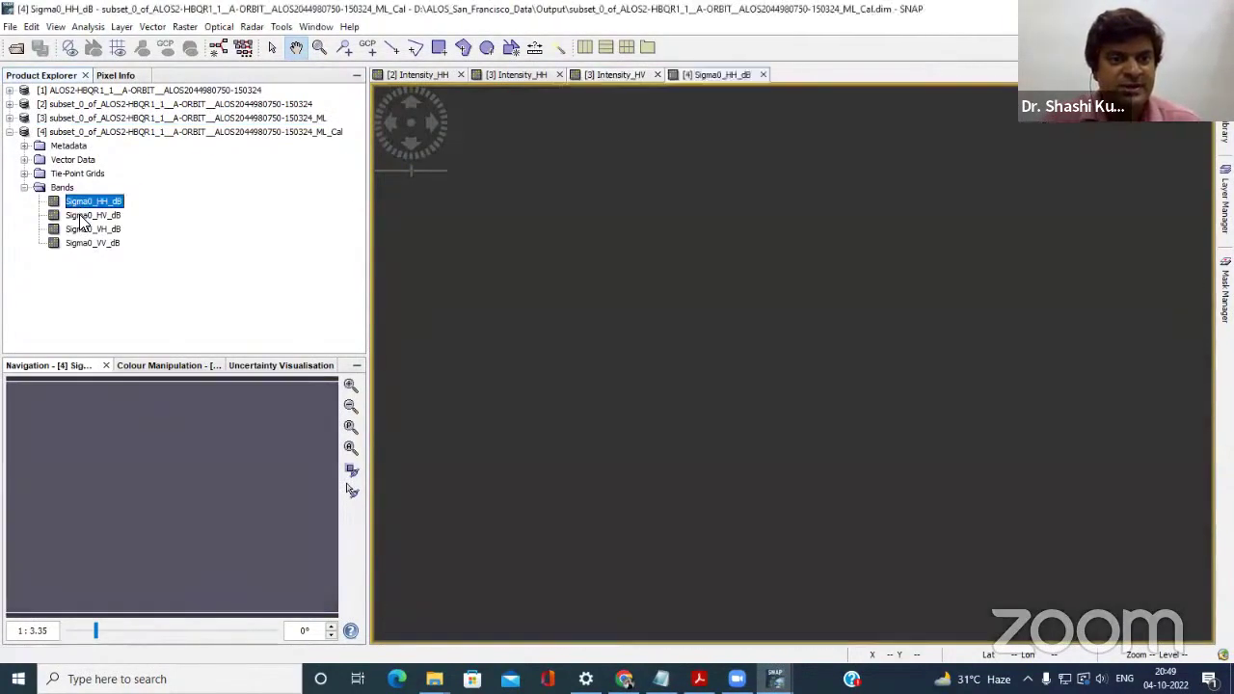
click(84, 217)
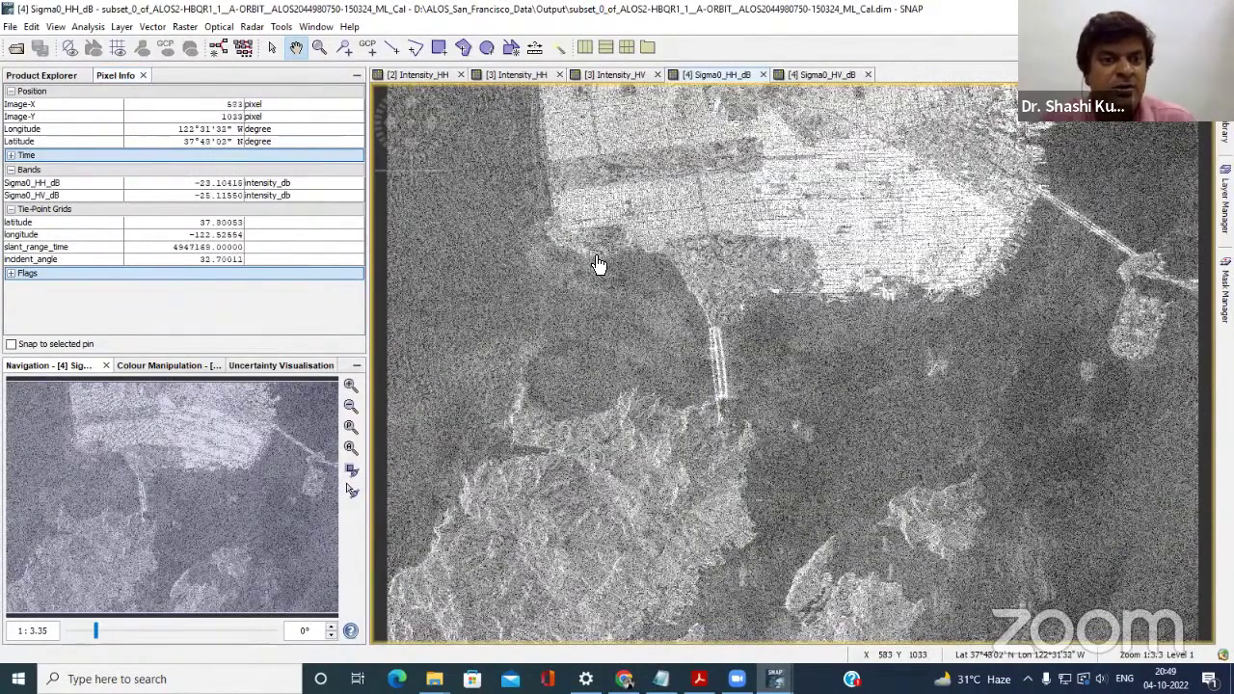
scroll(617, 260, up, 2)
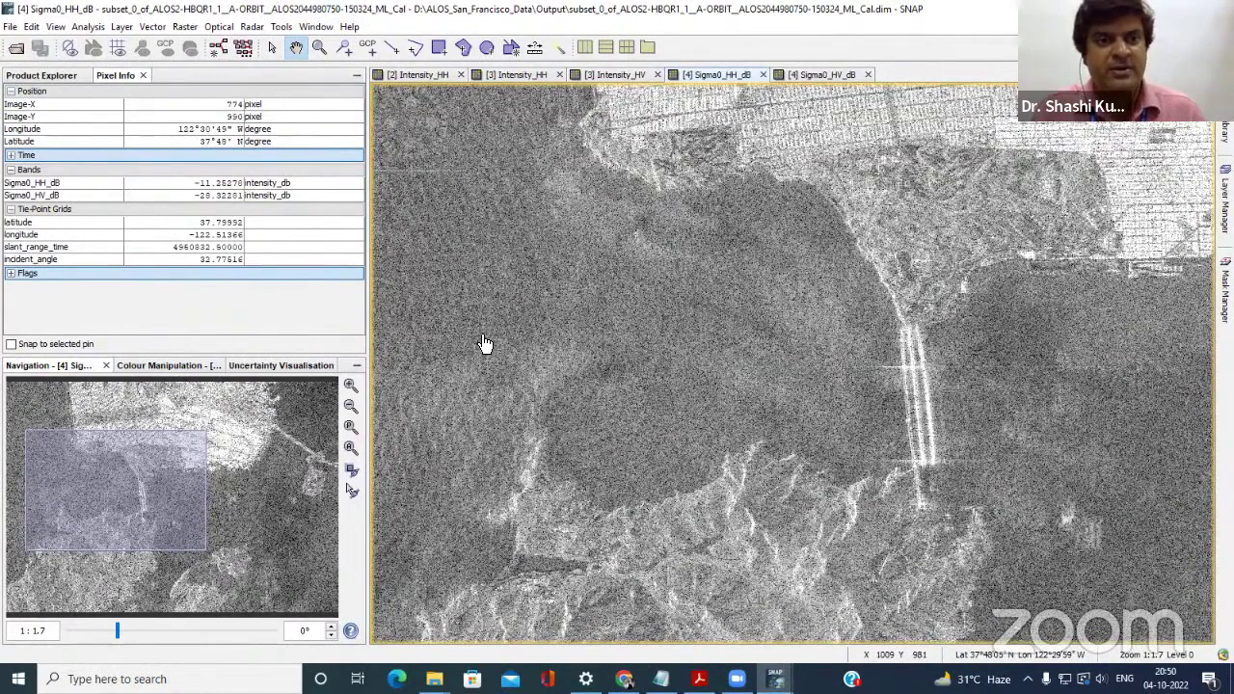
Examine the city and coastline in the calibrated Sigma0_HH_dB image, from the shore detail out to the whole scene.
drag(562, 147, 600, 311)
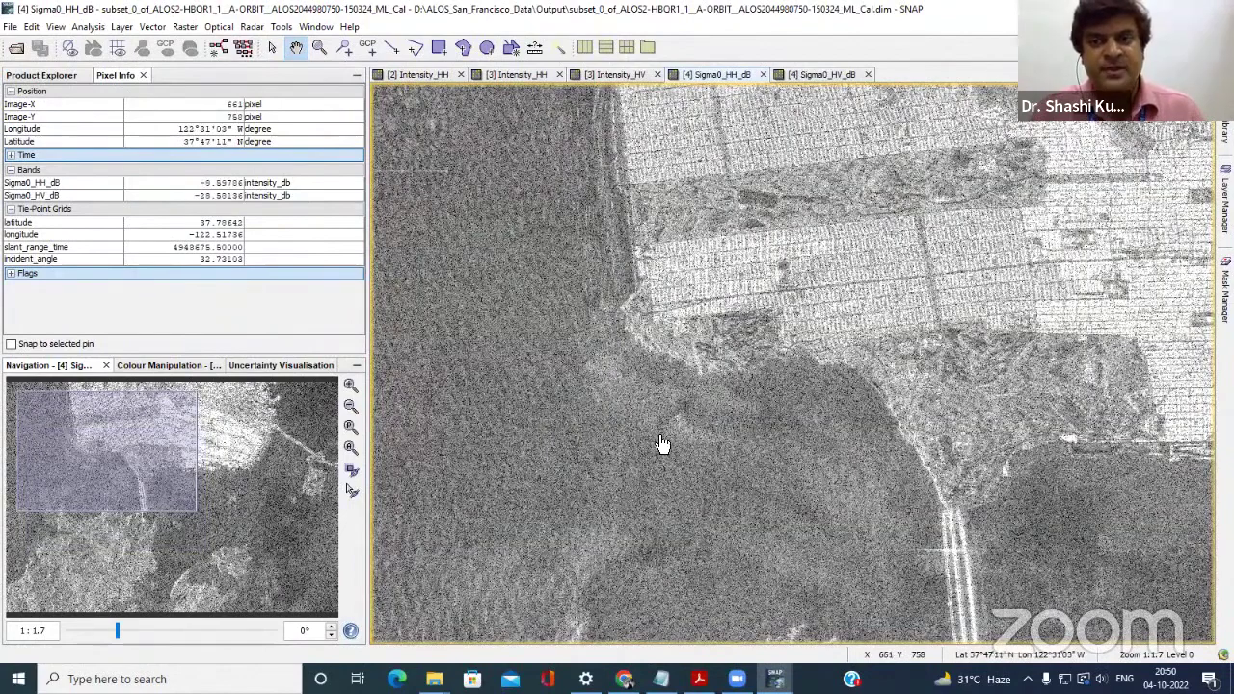
scroll(618, 364, down, 2)
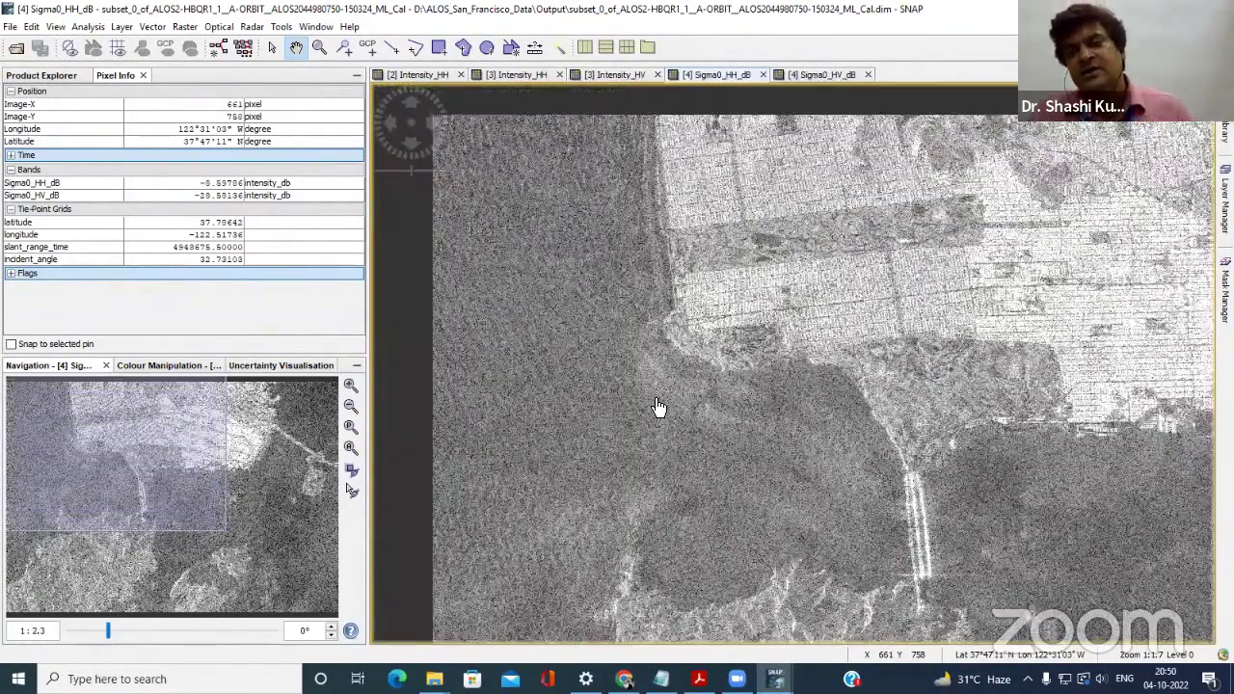
scroll(657, 406, down, 2)
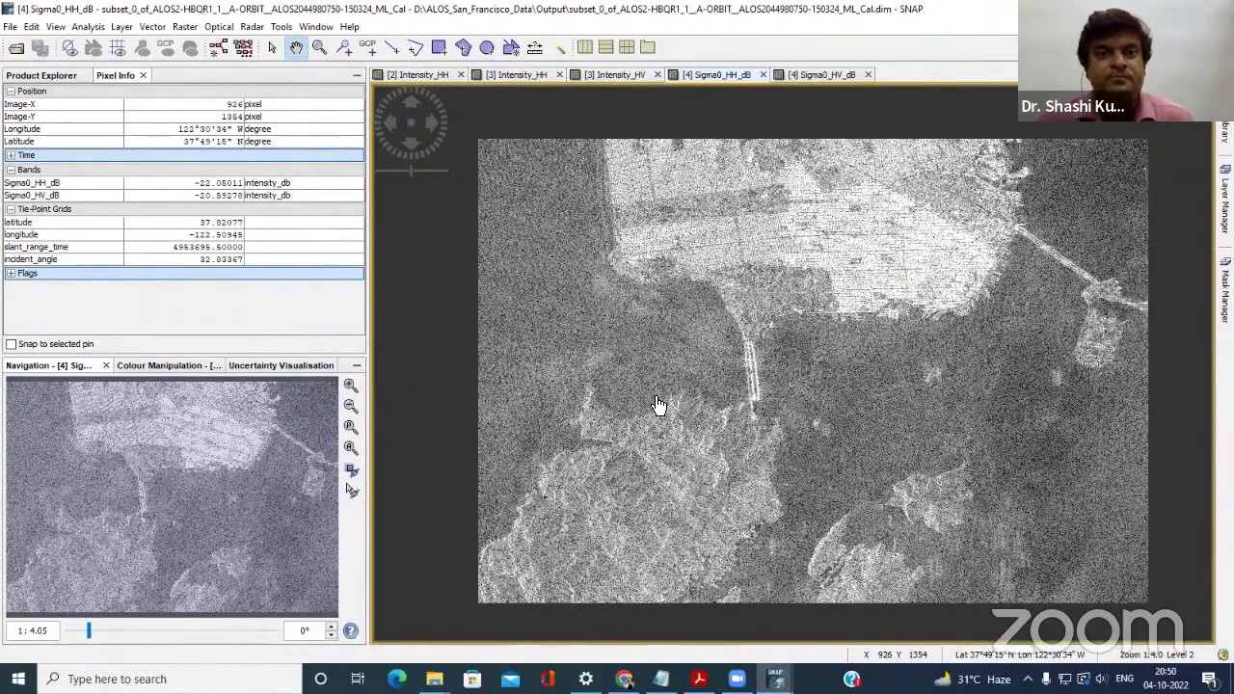
Set up a Single Product Speckle Filter with the calibrated ML_Cal product as the source.
click(251, 27)
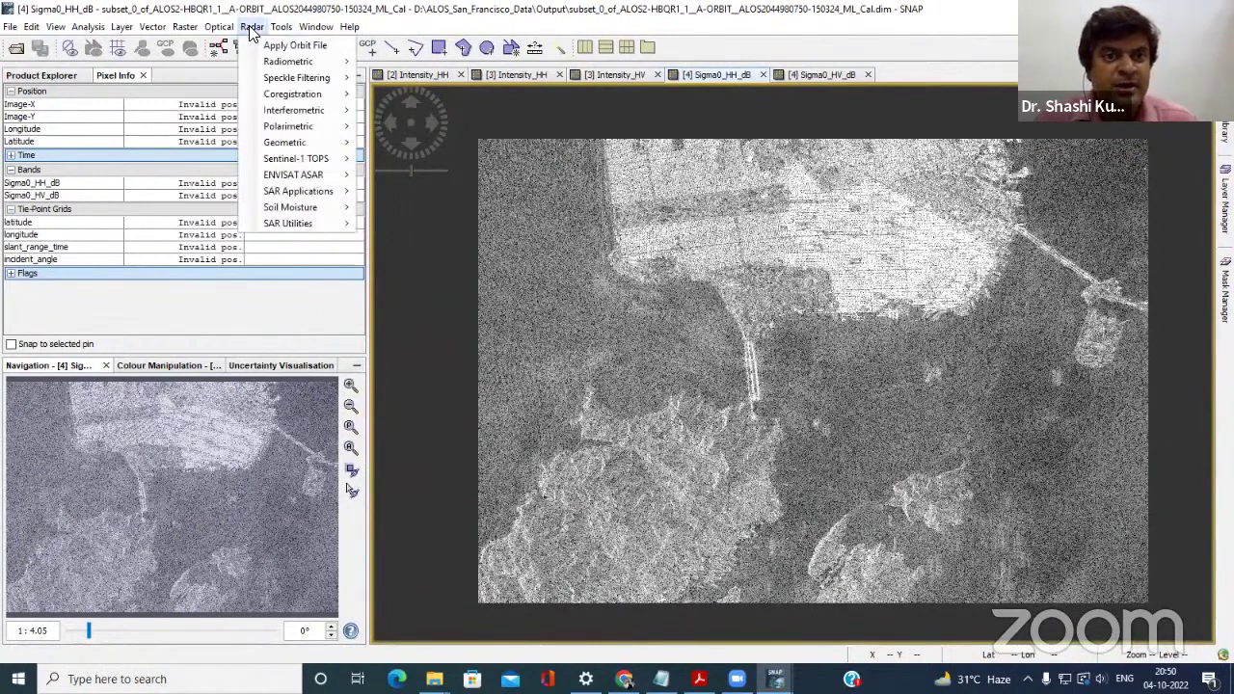
mouse_move(292, 83)
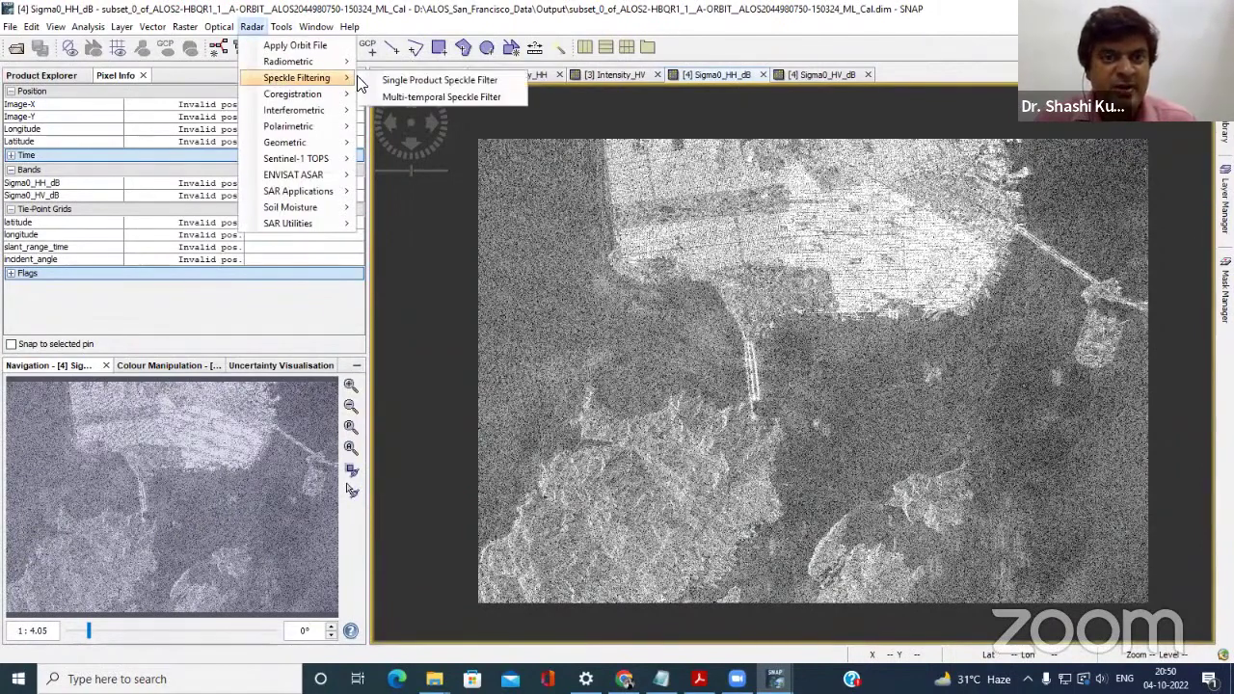
click(455, 79)
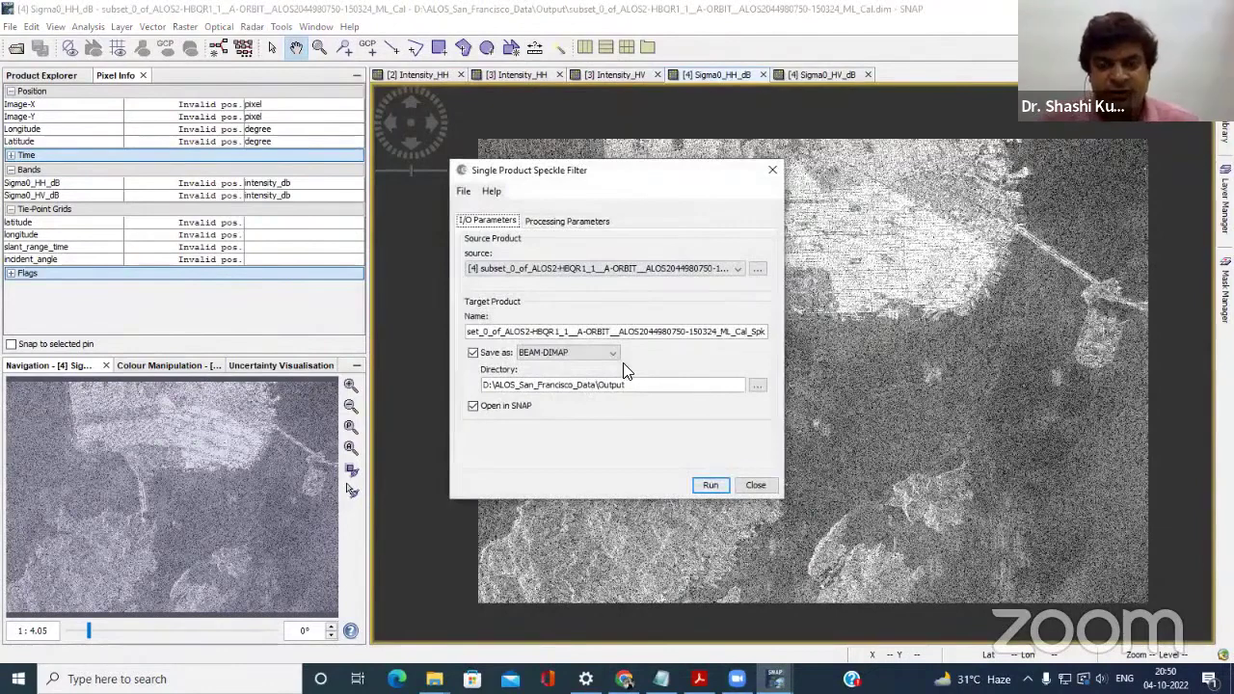
click(735, 270)
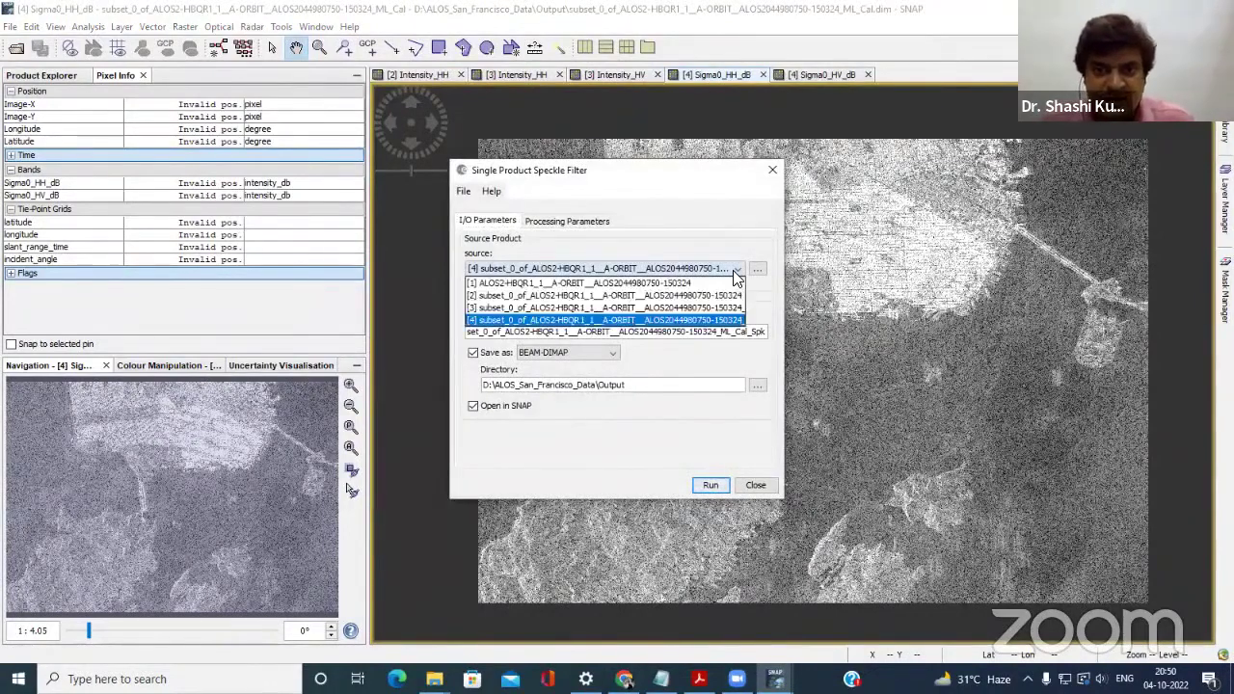
click(714, 320)
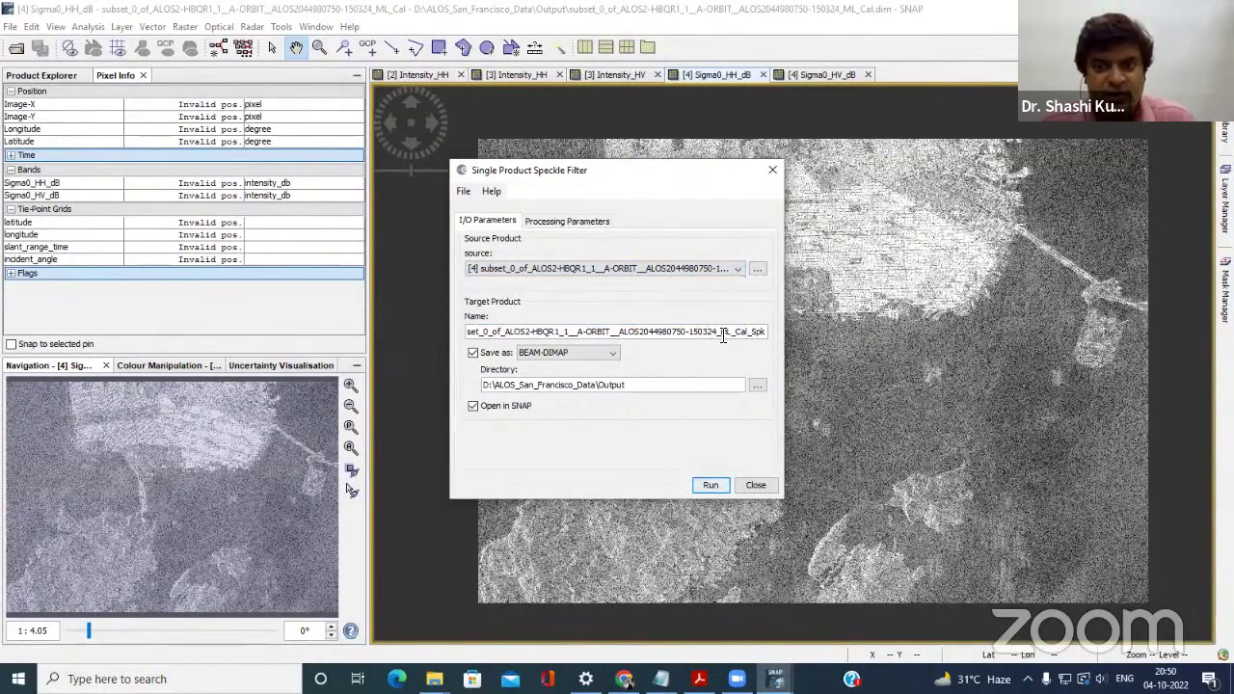
Run the speckle filter using Gamma Map with a 3 by 3 filter size, and close the filter dialog.
click(578, 221)
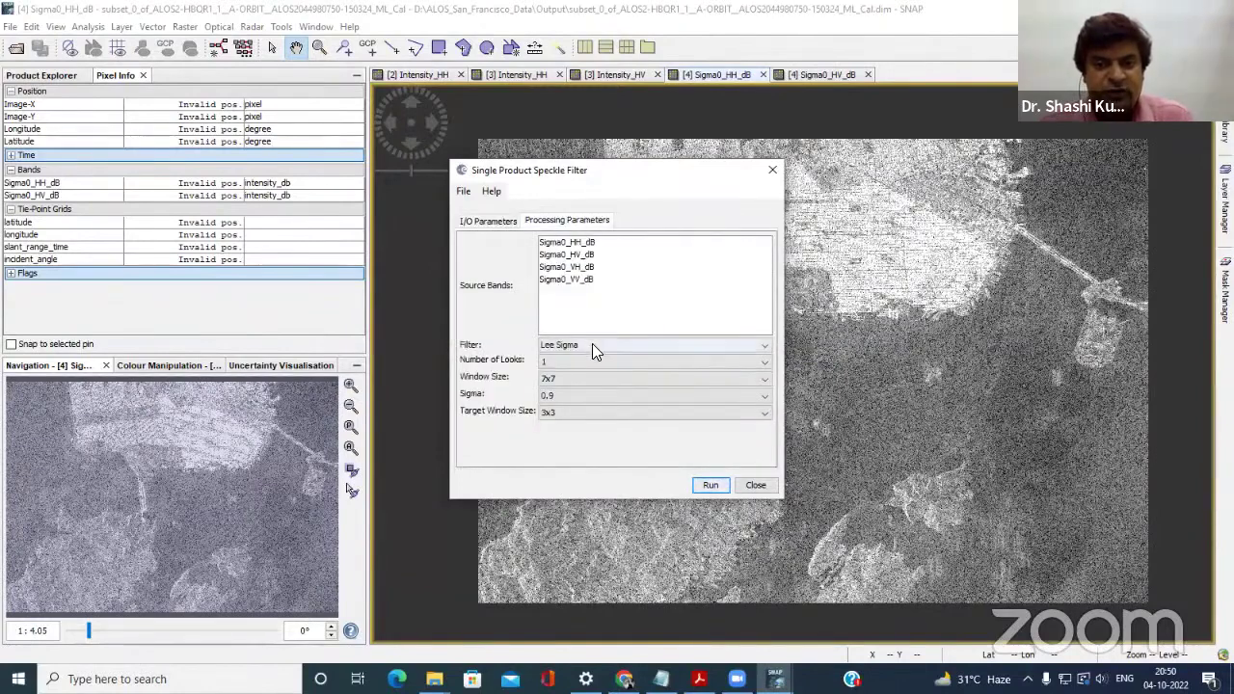
click(592, 347)
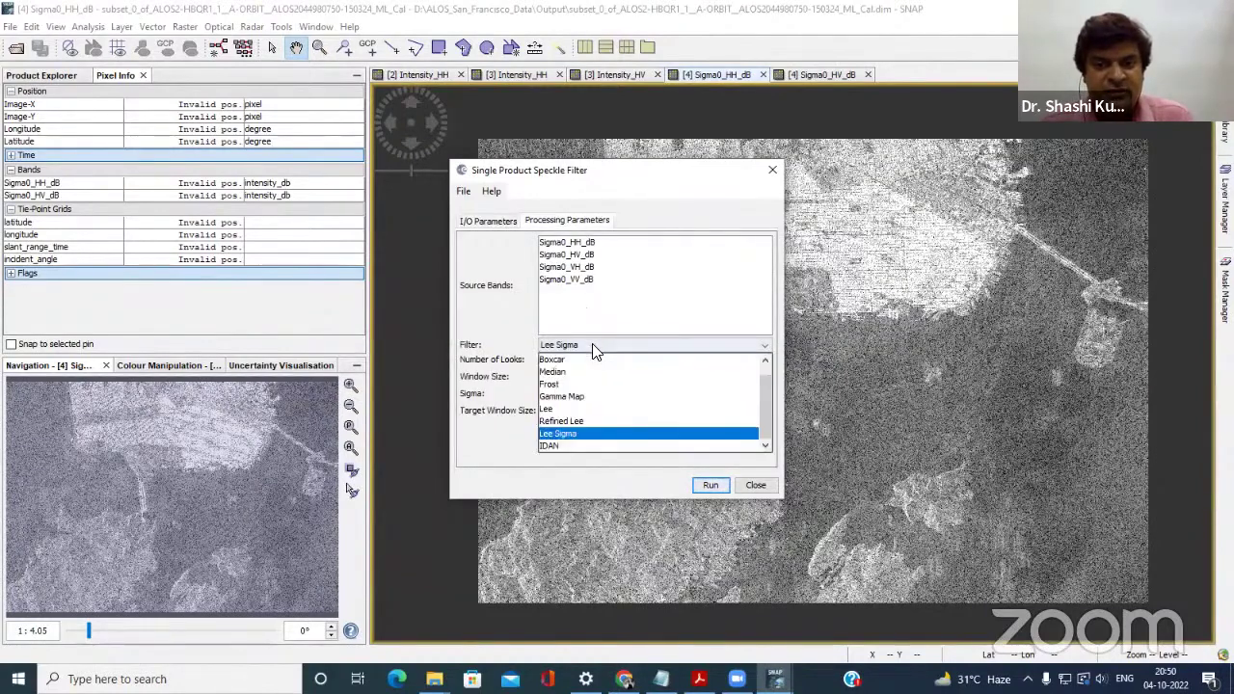
click(571, 396)
drag(617, 360, 592, 361)
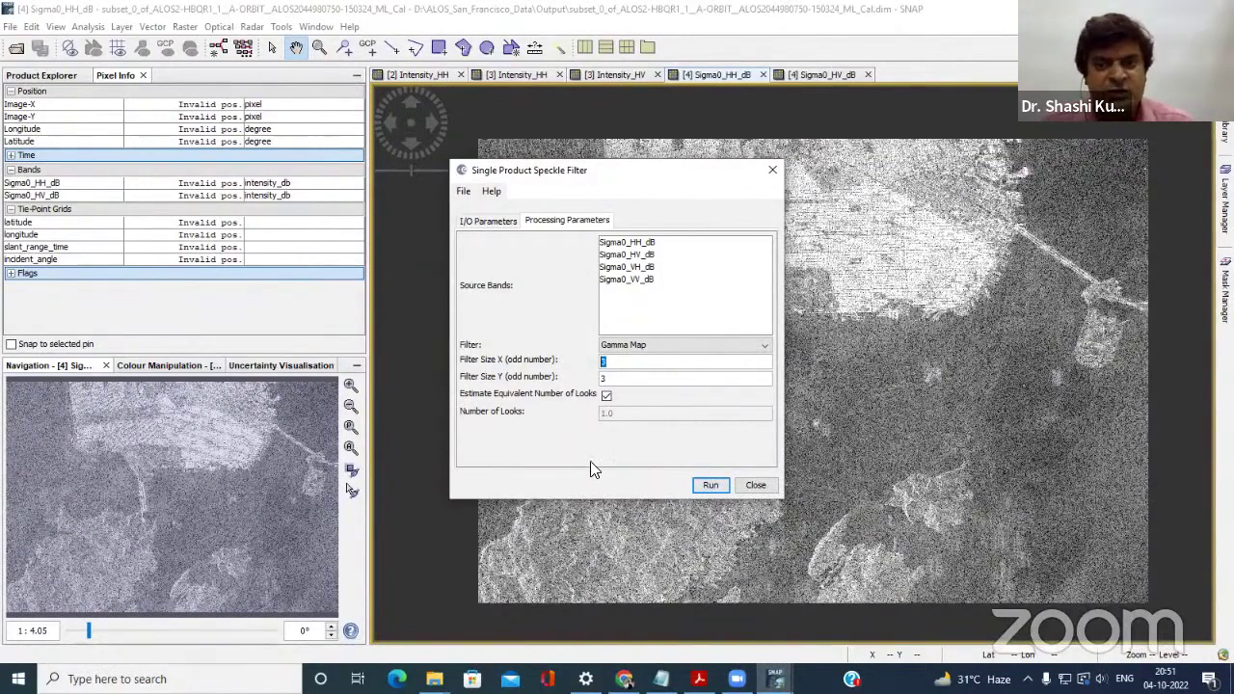
click(489, 221)
click(565, 221)
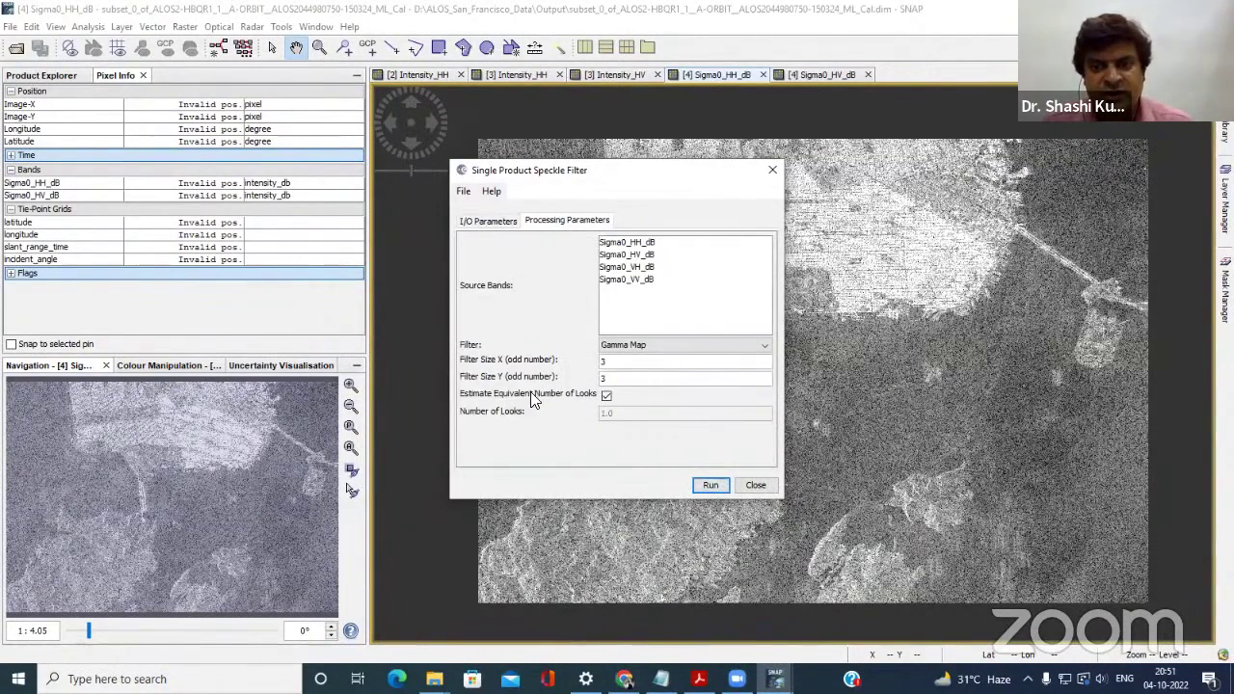
click(712, 486)
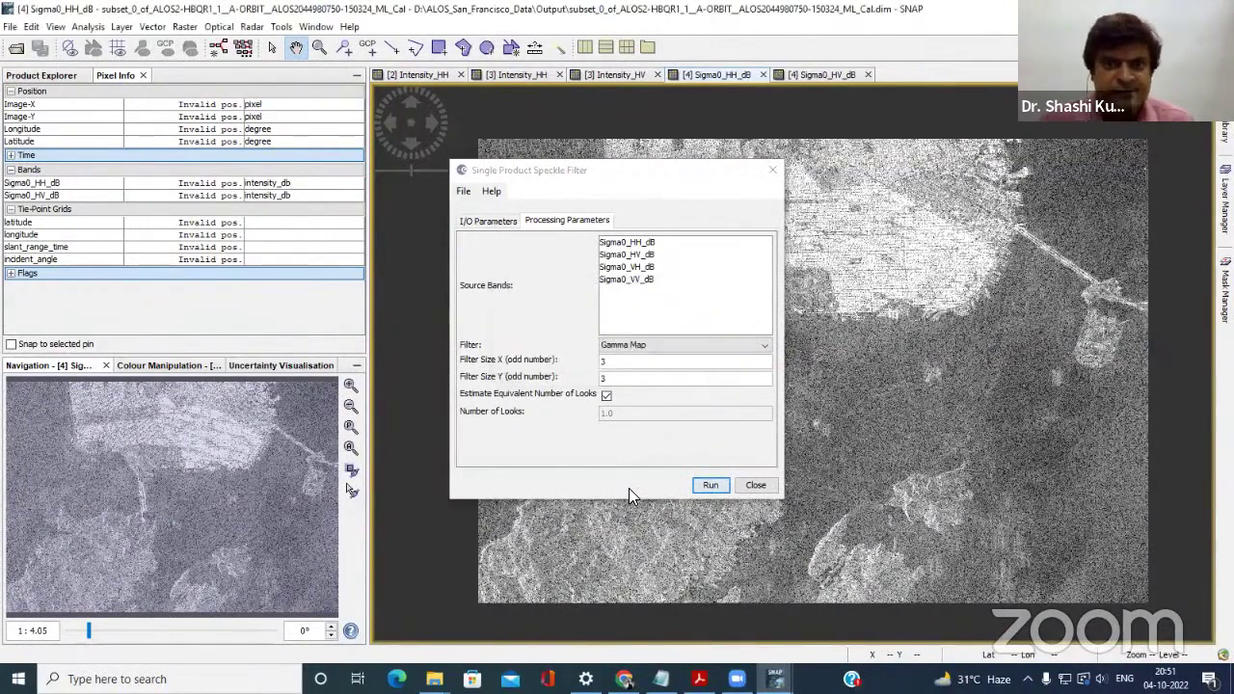
click(755, 486)
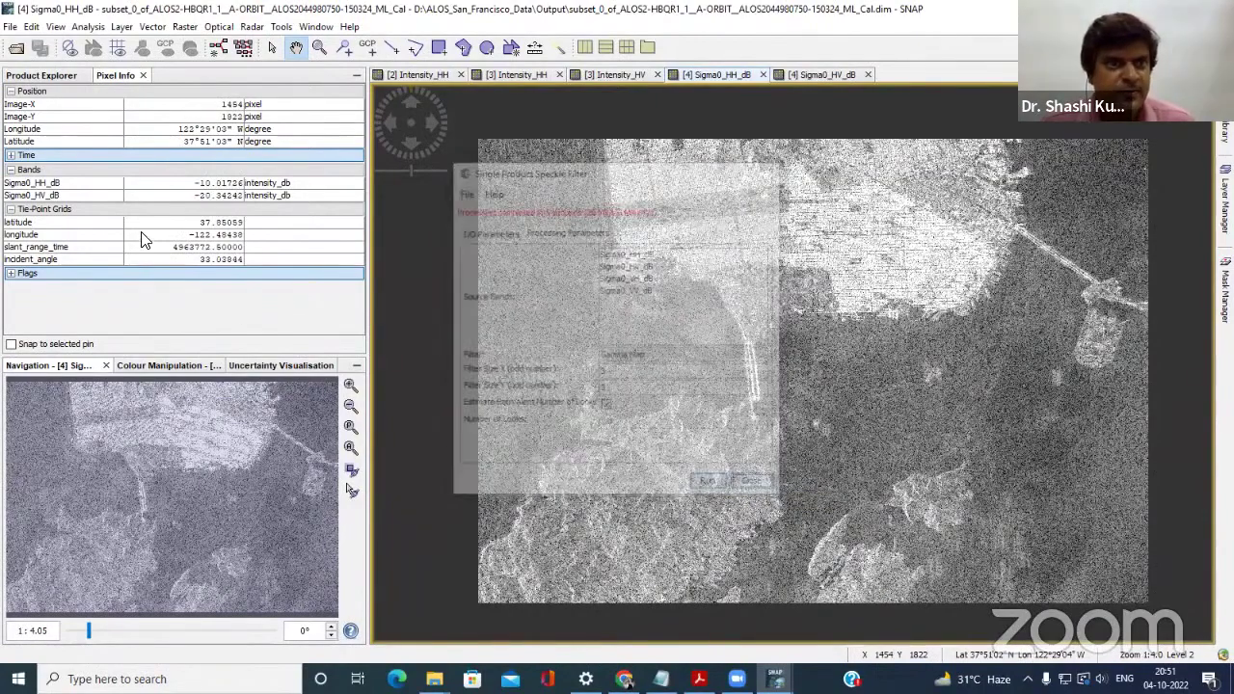
Collapse the calibrated ML_Cal product and expand the bands of the speckle-filtered ML_Cal_Spk product.
click(48, 75)
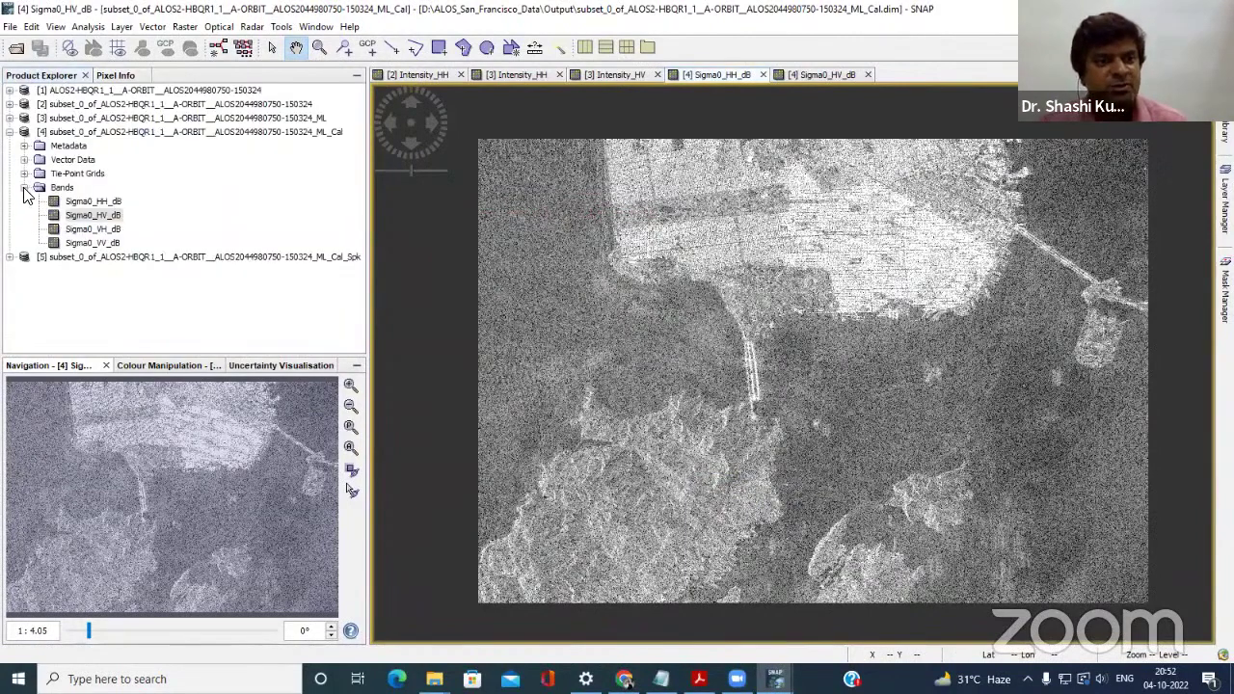
click(25, 188)
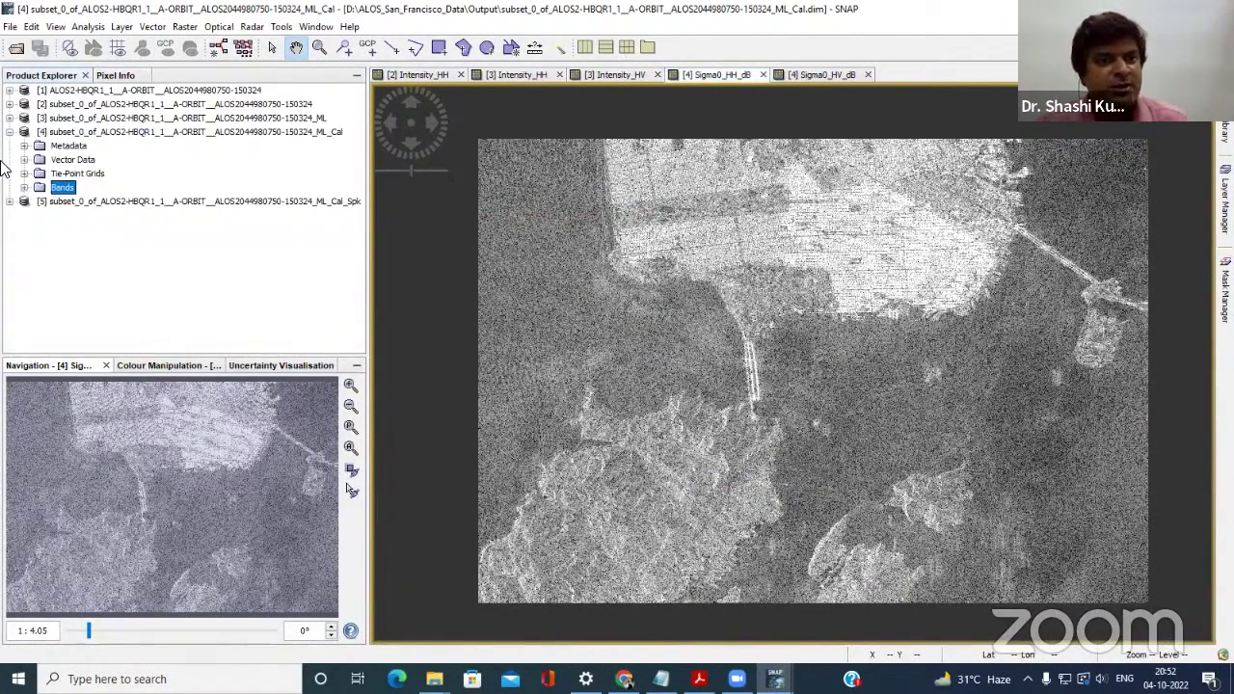
click(10, 132)
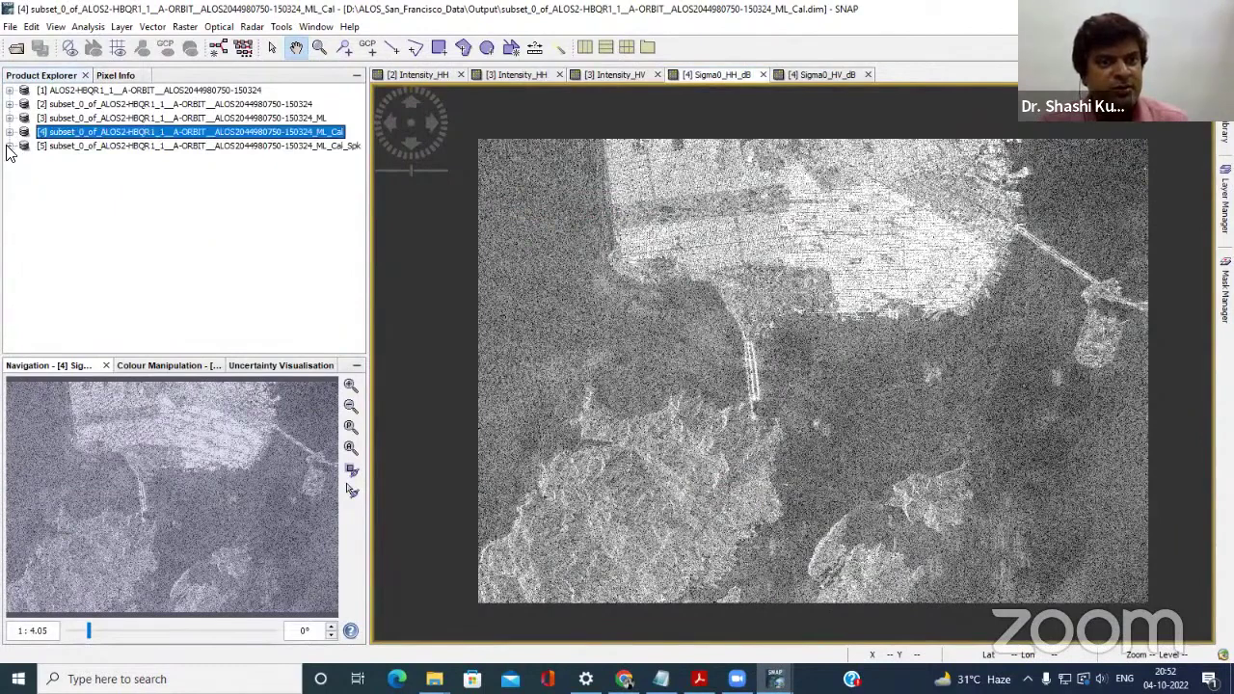
click(10, 146)
click(24, 202)
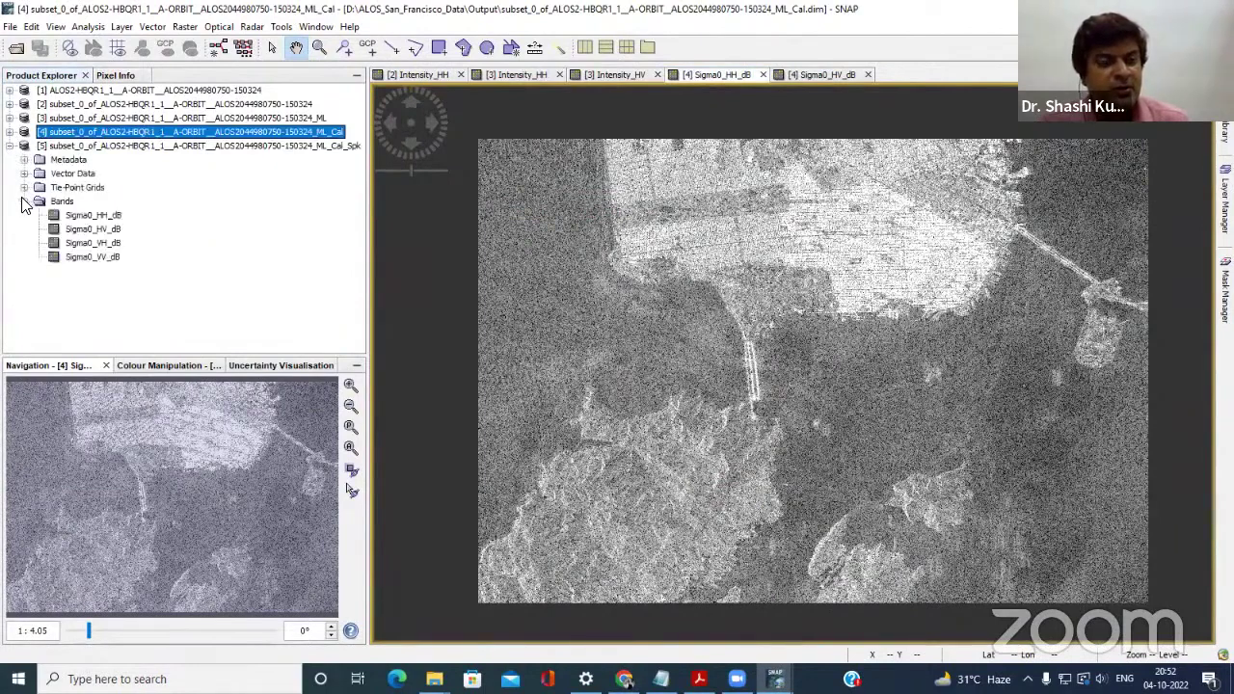
Open the speckle-filtered Sigma0_HH_dB and Sigma0_HV_dB bands as images.
click(86, 217)
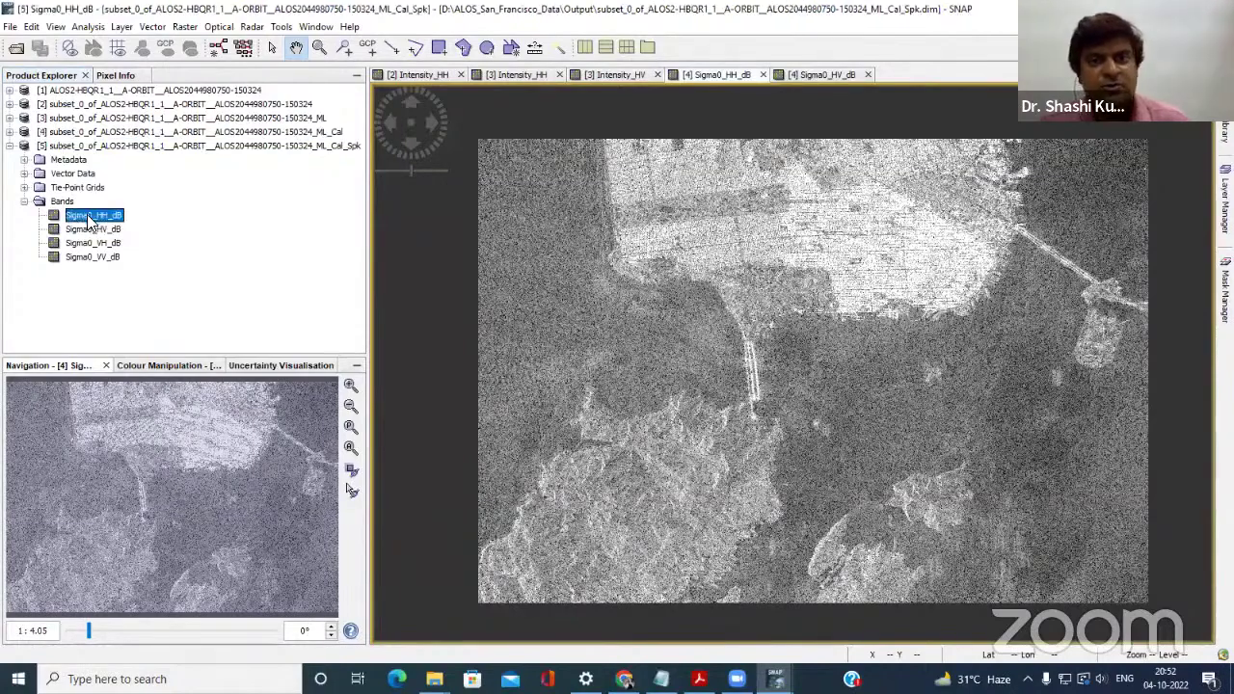
double_click(90, 220)
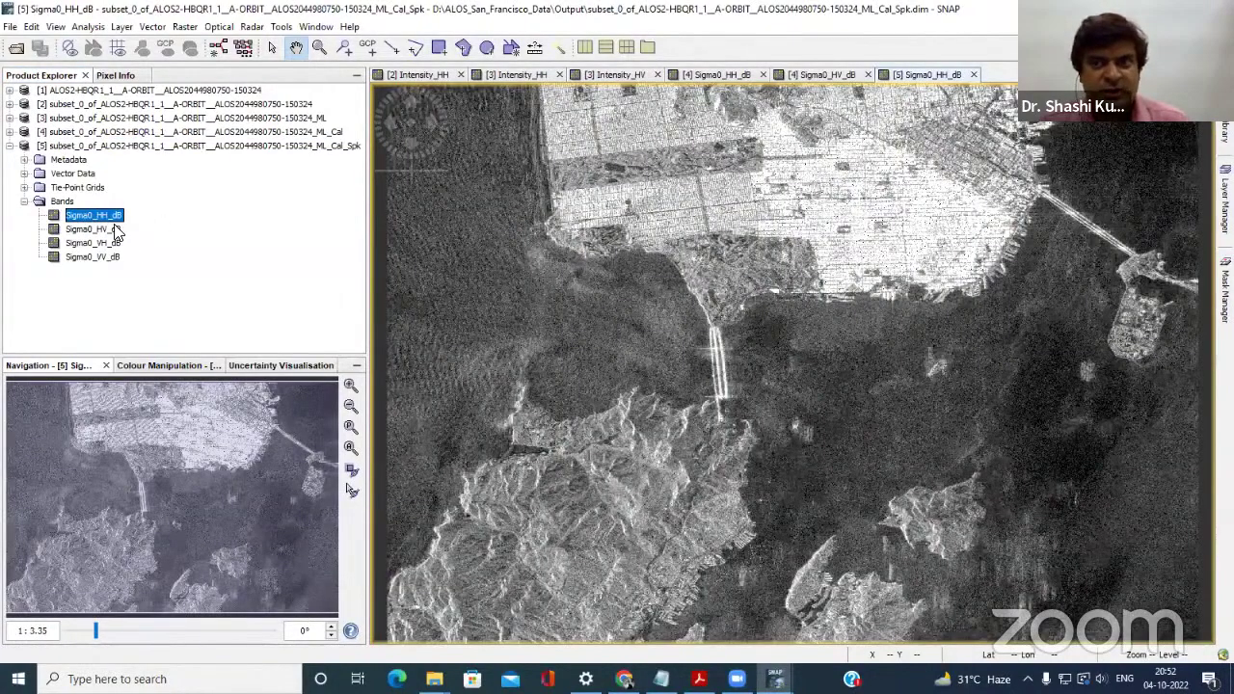
double_click(96, 229)
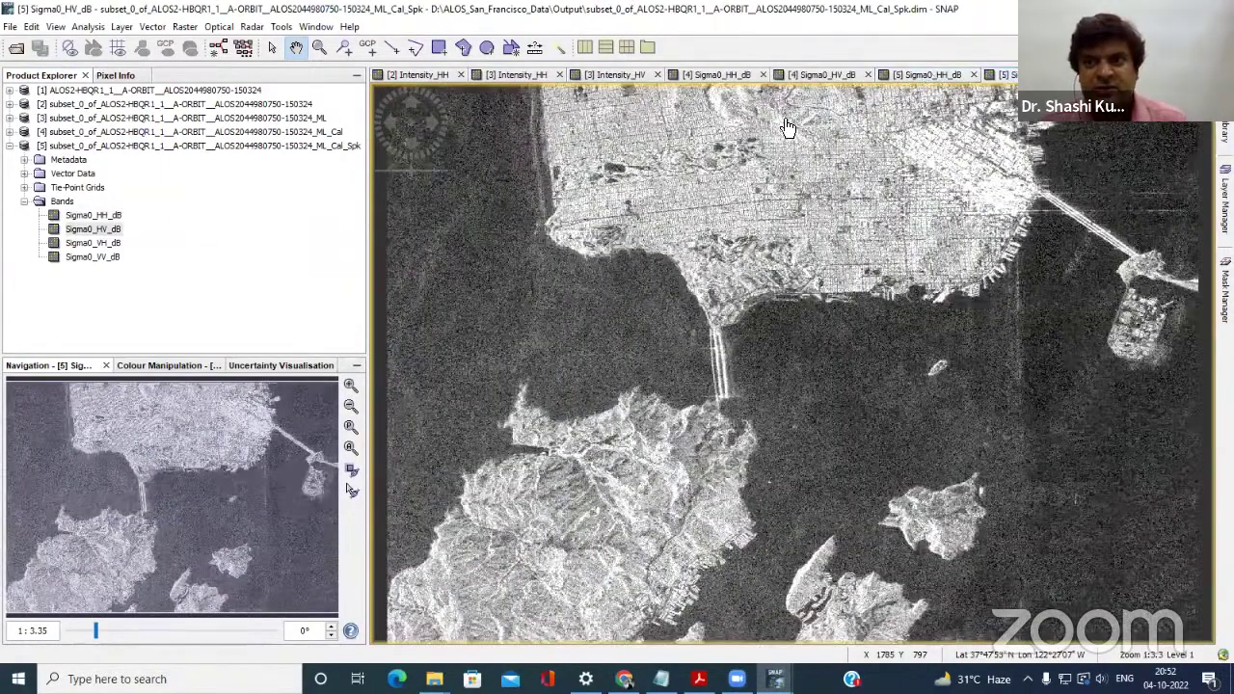
Compare the calibrated Sigma0 HH and HV images with their speckle-filtered versions.
click(734, 76)
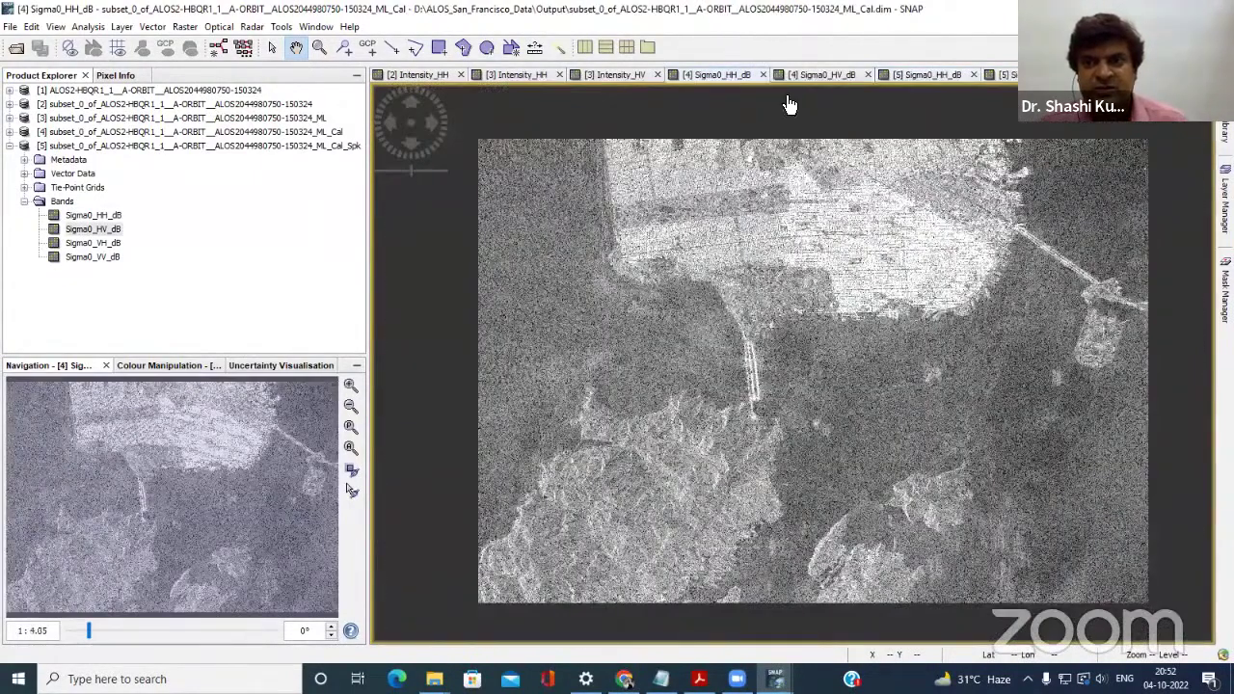
click(732, 75)
click(927, 74)
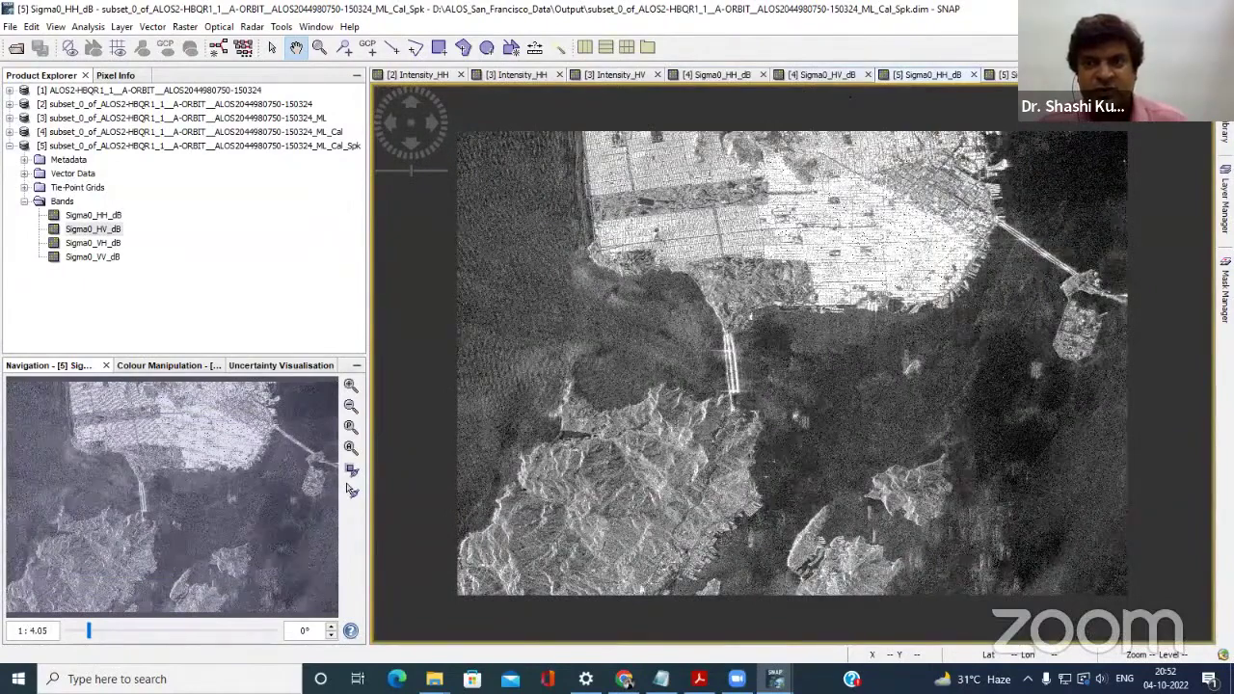
click(913, 74)
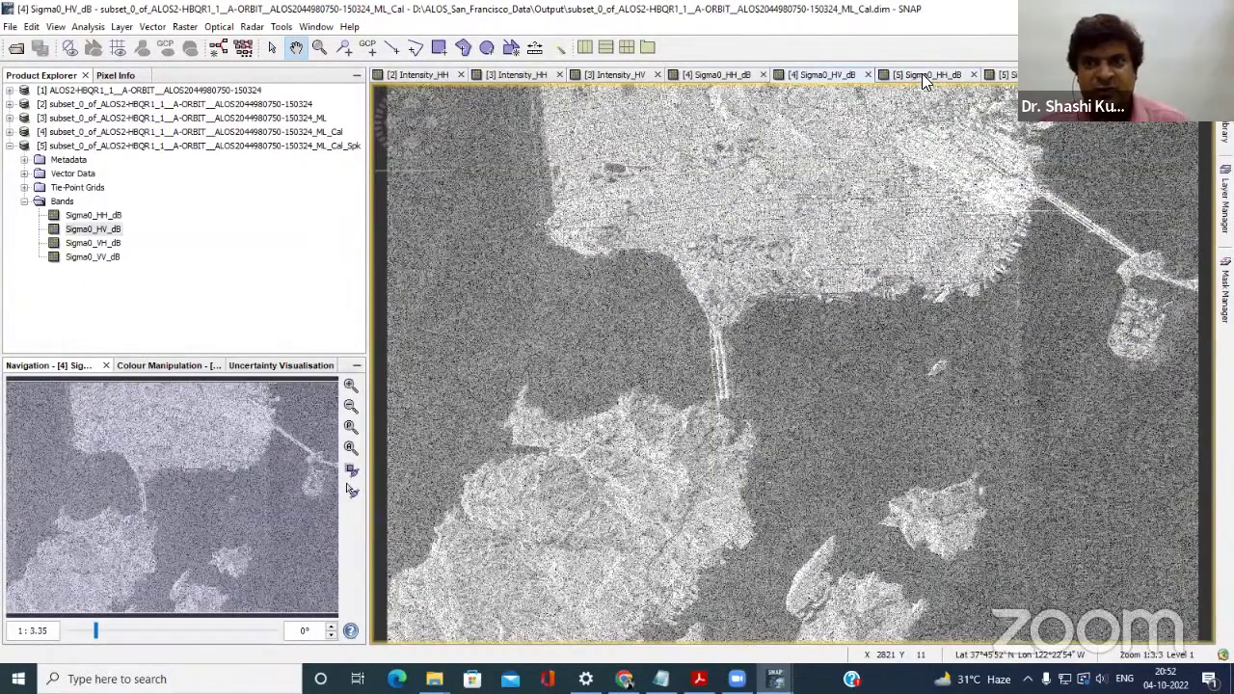
click(921, 75)
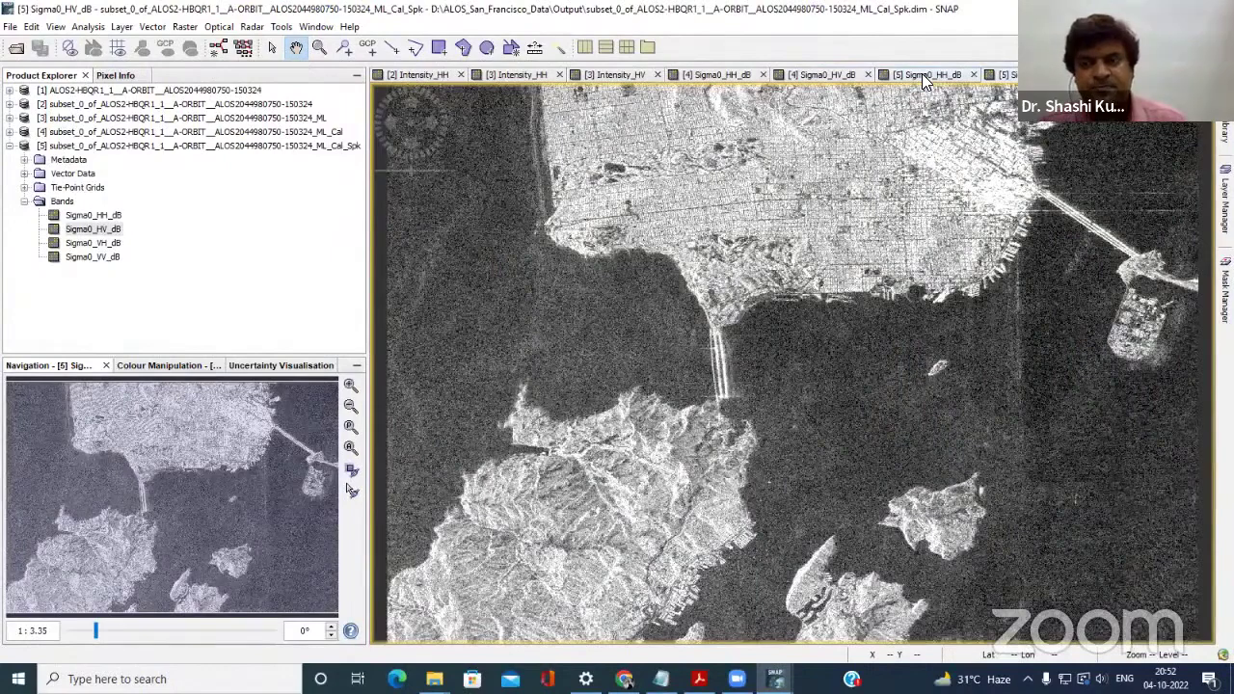
click(923, 74)
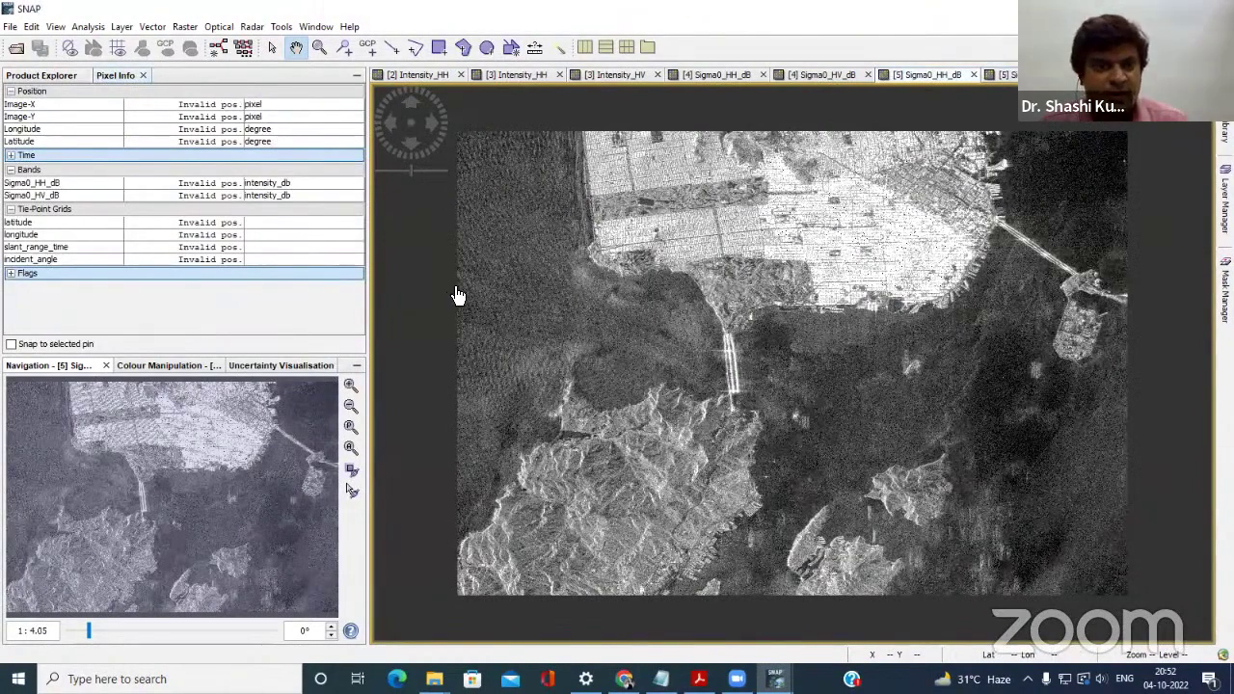
scroll(472, 299, up, 1)
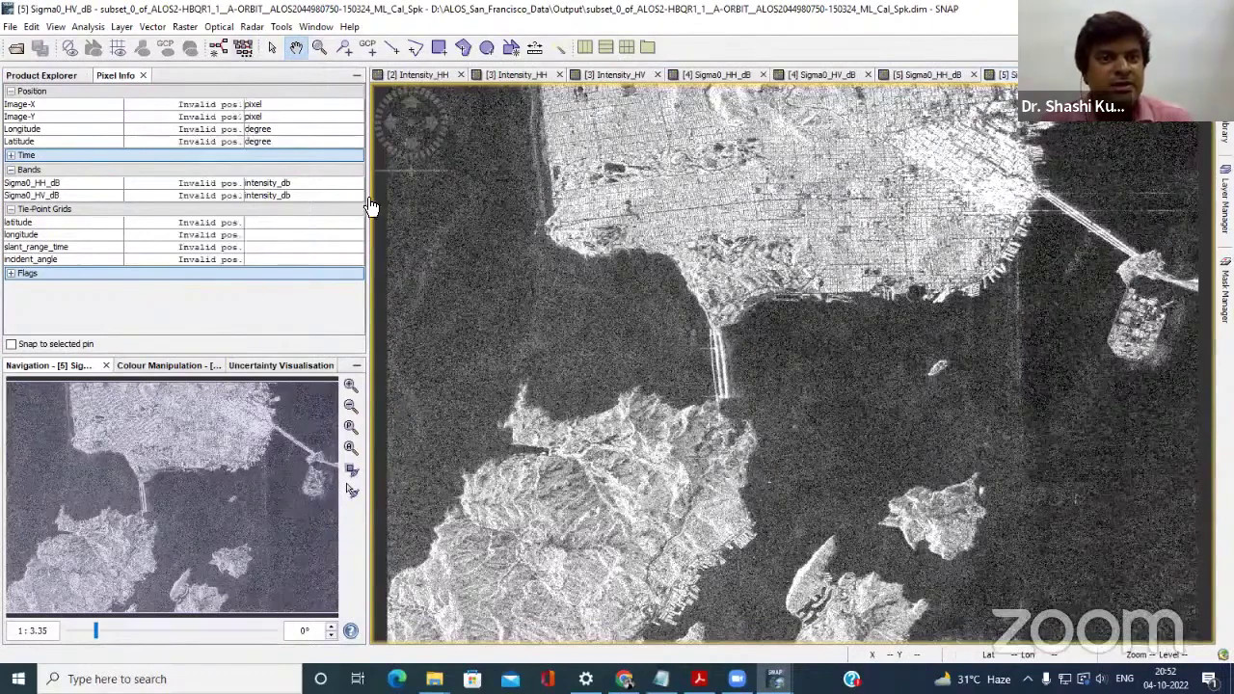
Start a Range-Doppler Terrain Correction on the speckle-filtered ML_Cal_Spk product and check its source and target product names.
click(56, 74)
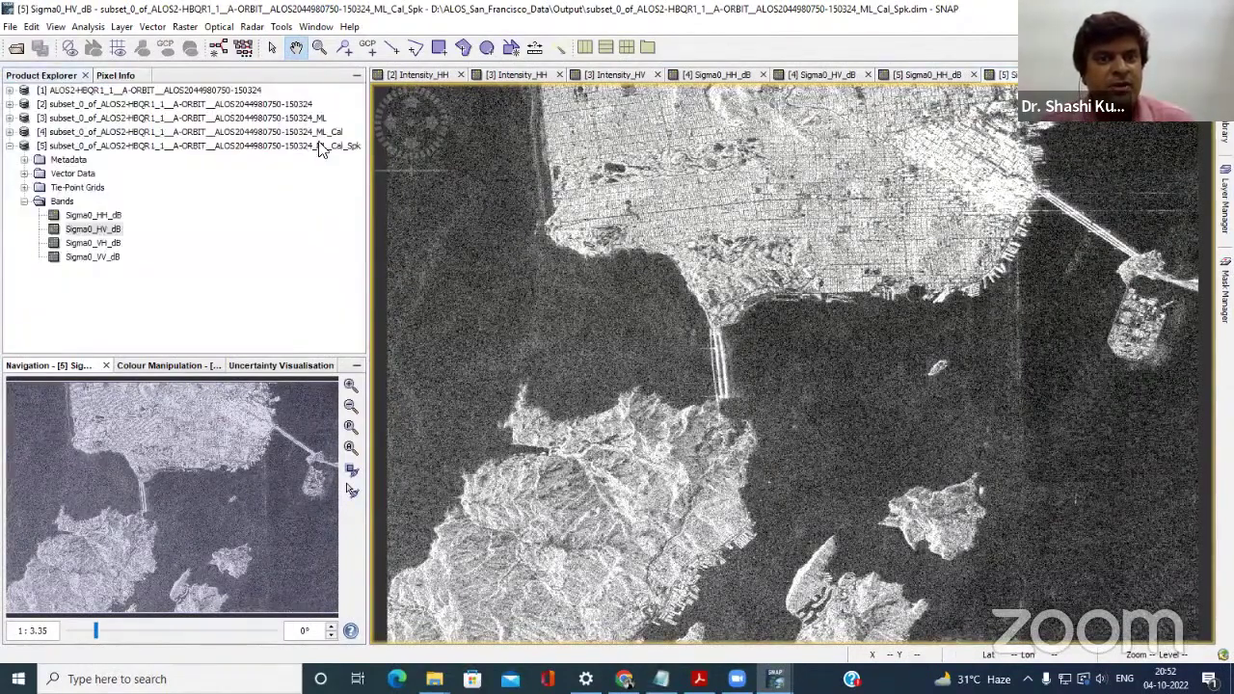
click(251, 27)
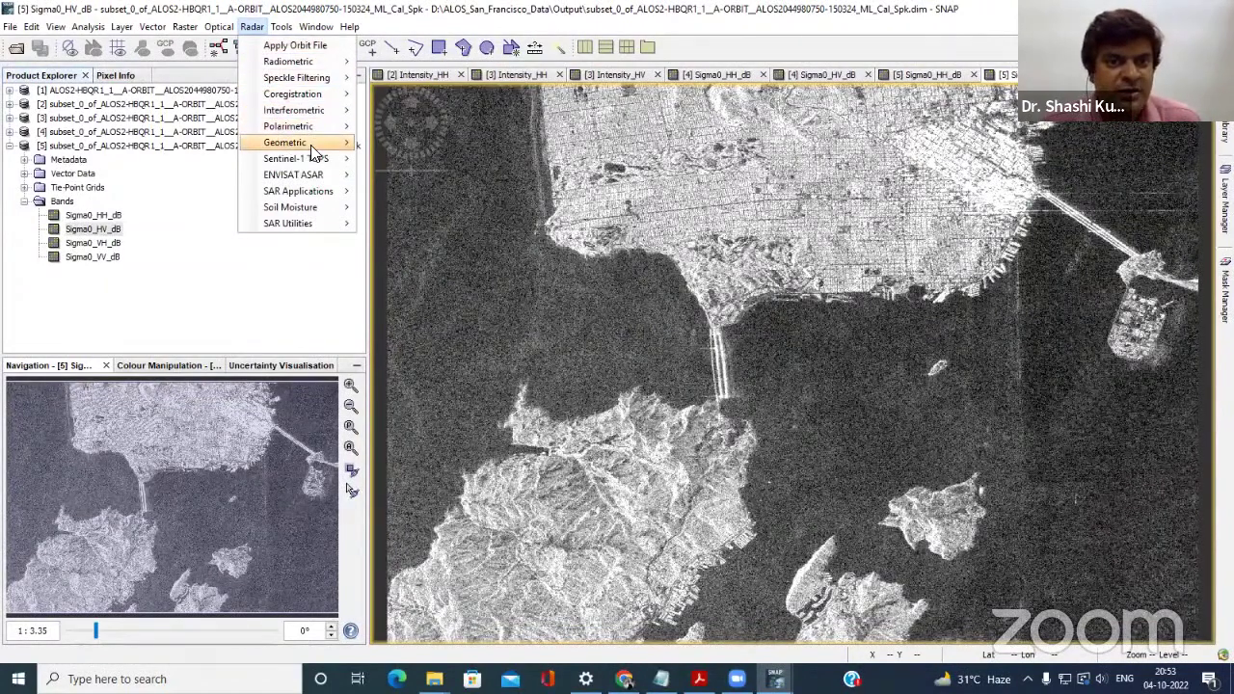
mouse_move(337, 149)
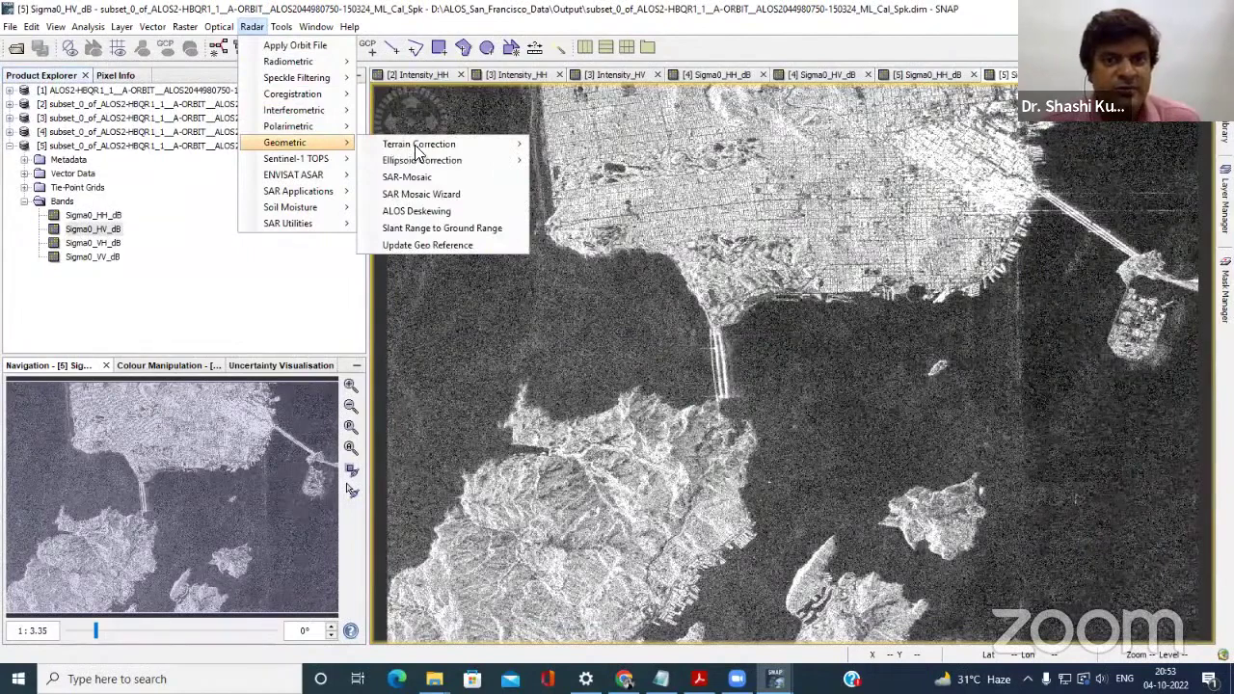
mouse_move(491, 152)
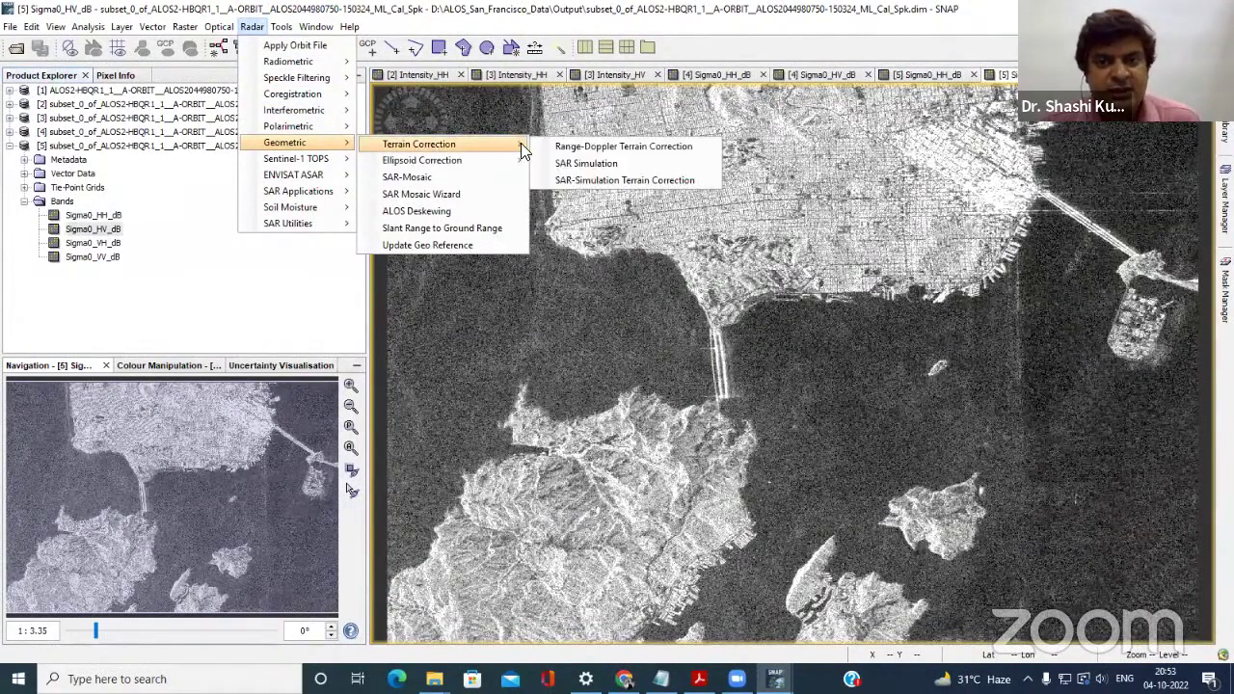
click(599, 155)
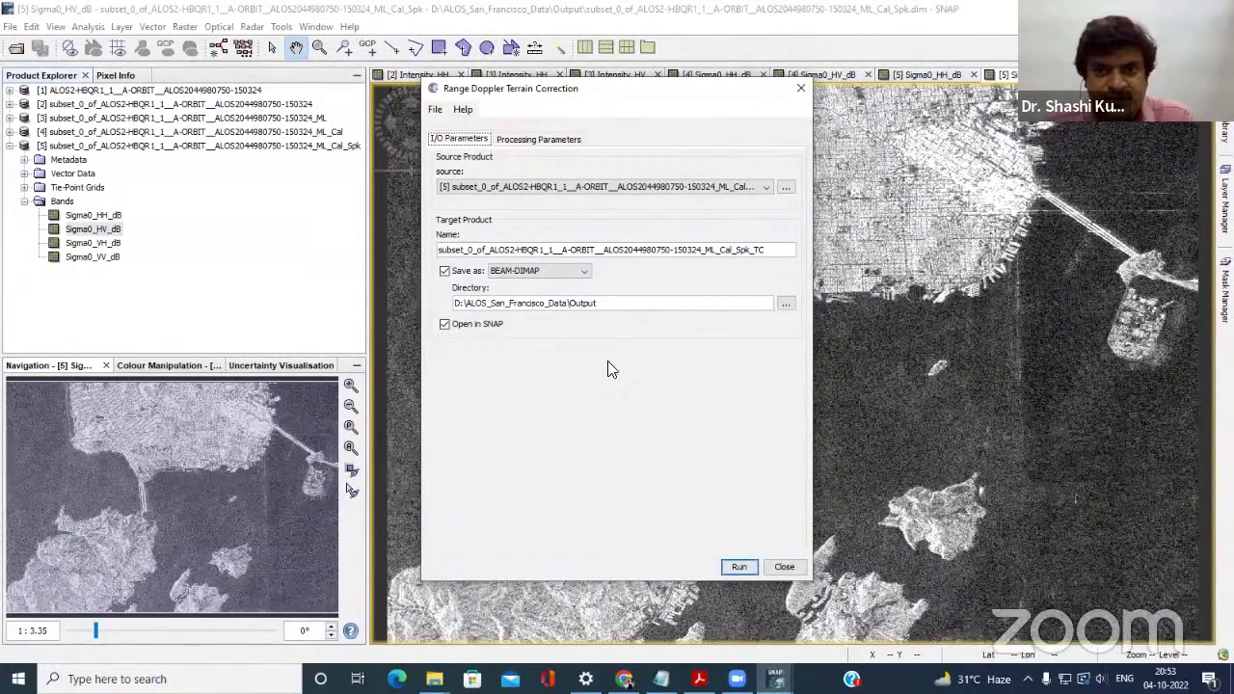
click(760, 187)
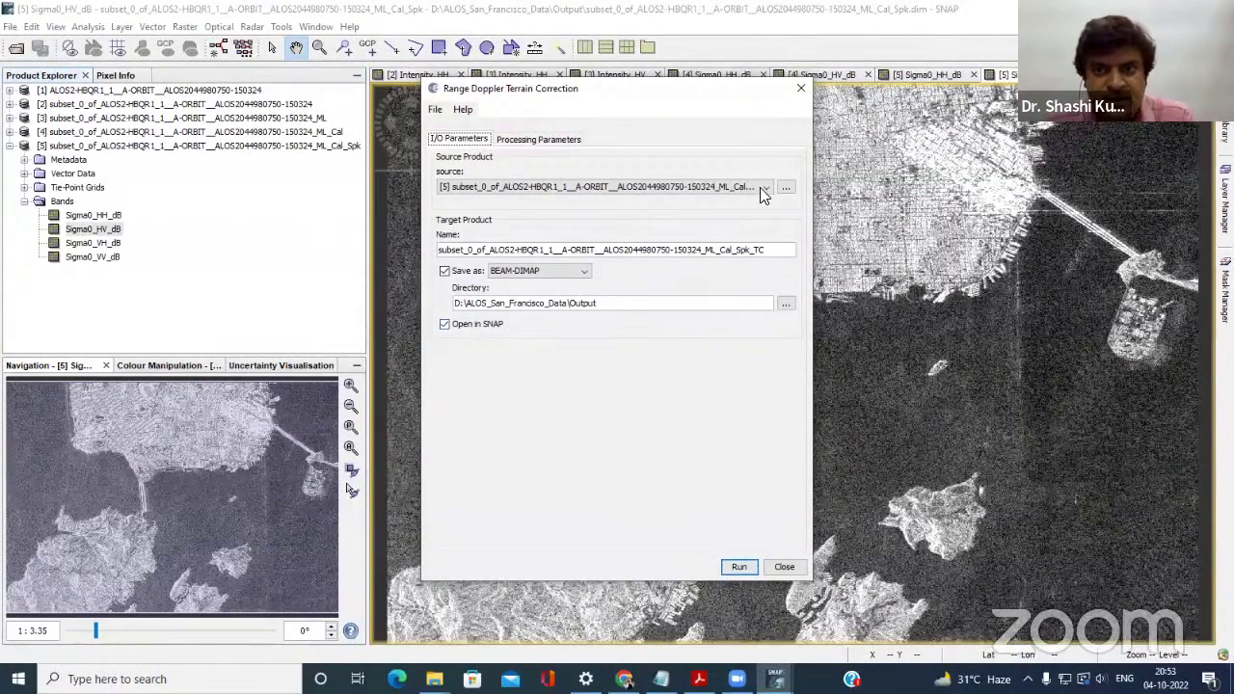
click(759, 251)
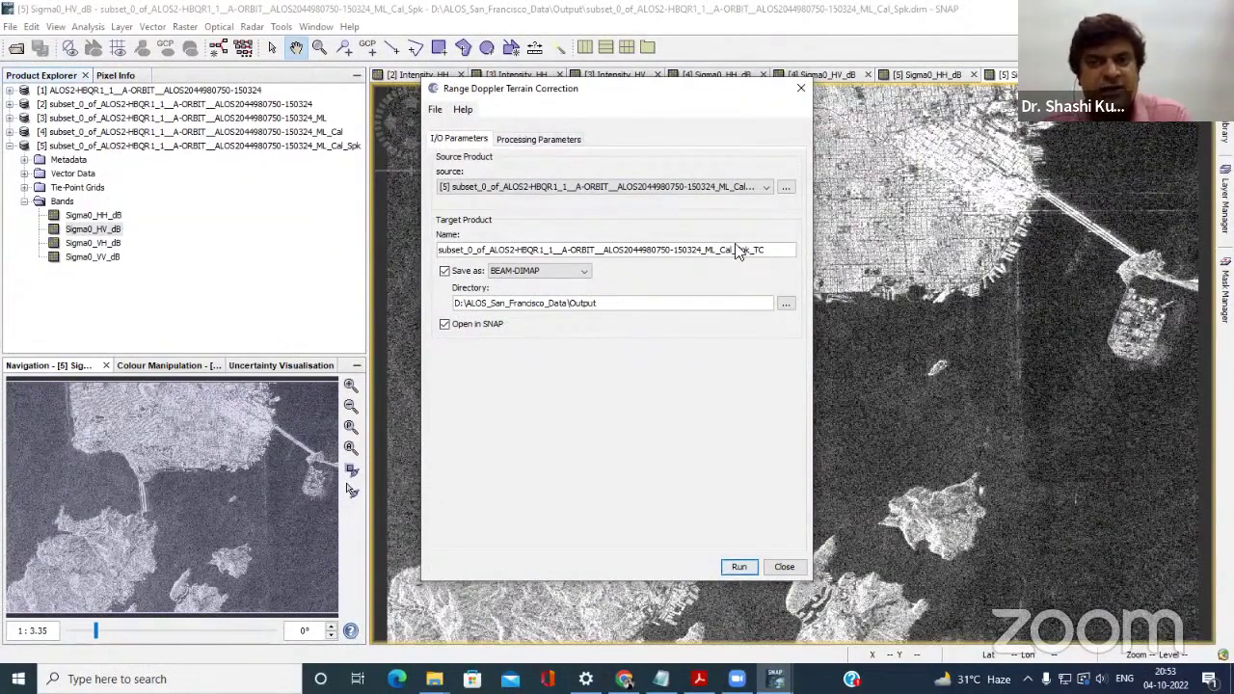
Set the terrain correction DEM to SRTM 1Sec Grid, keep bilinear DEM resampling, and disable masking of areas without elevation.
click(543, 139)
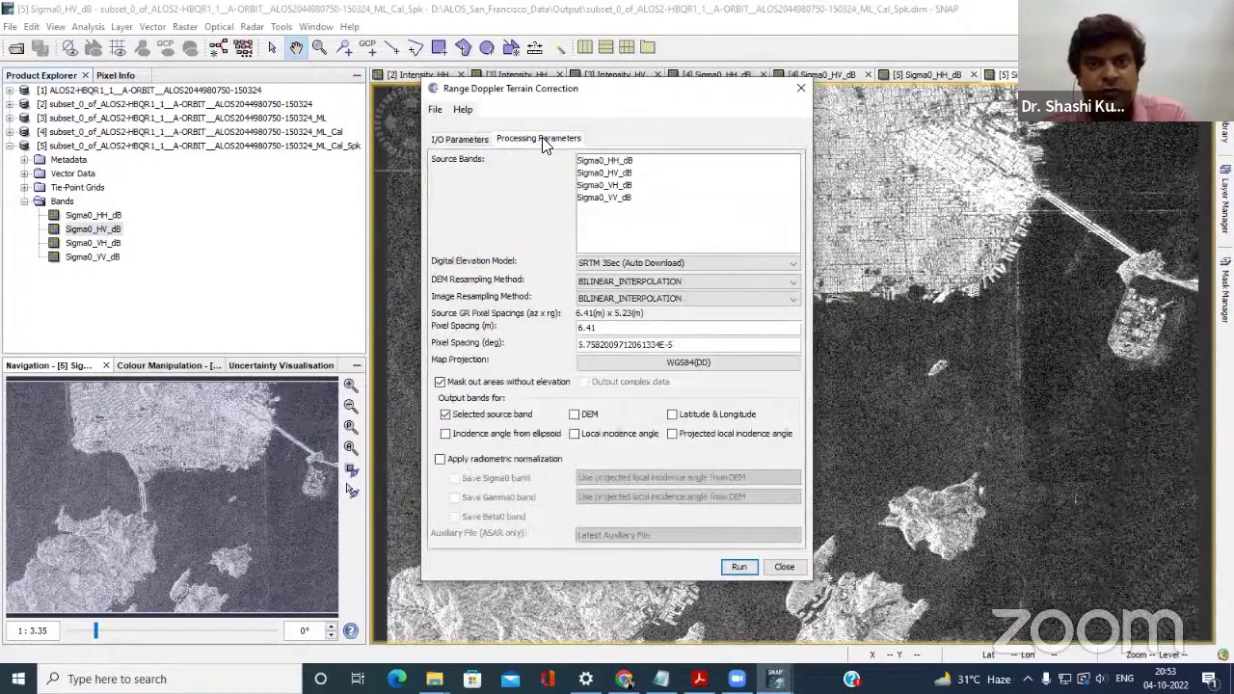
click(625, 263)
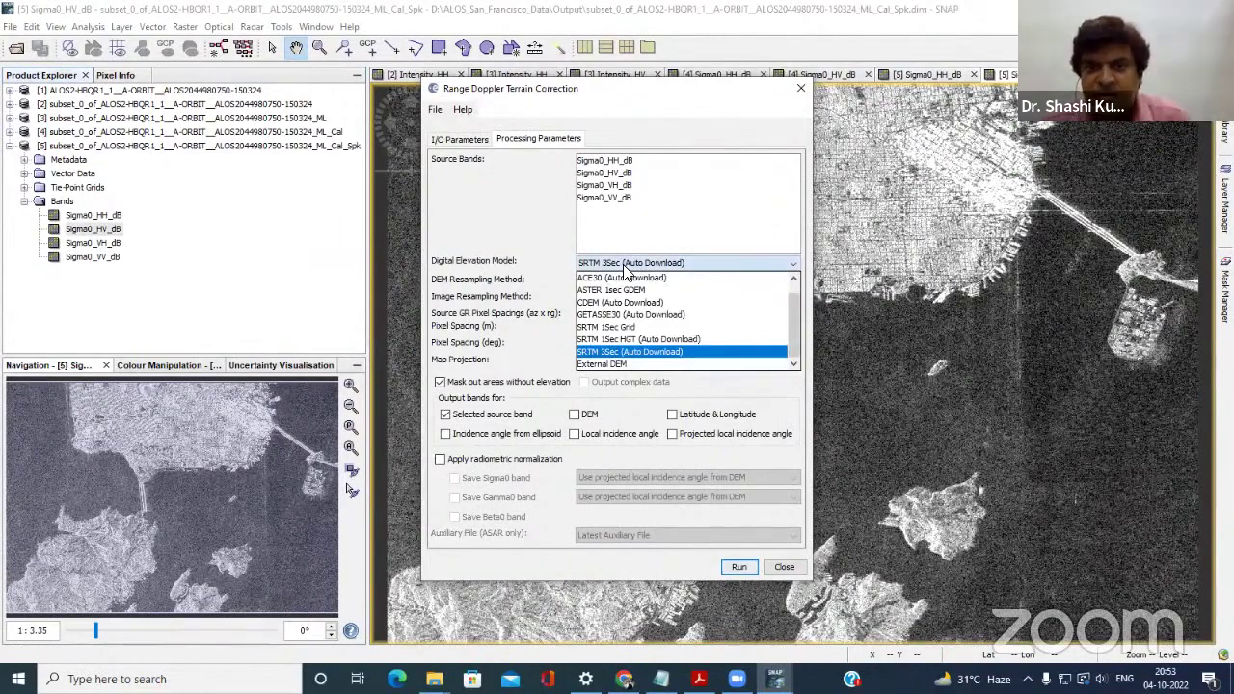
click(625, 329)
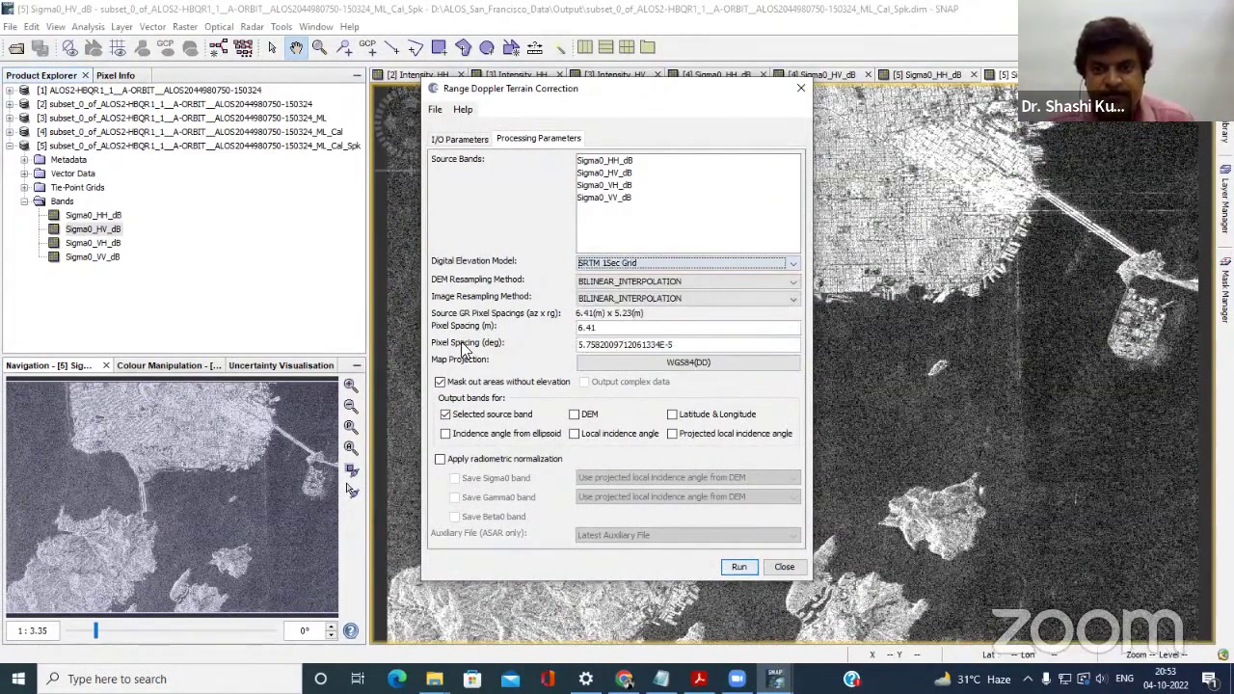
click(624, 282)
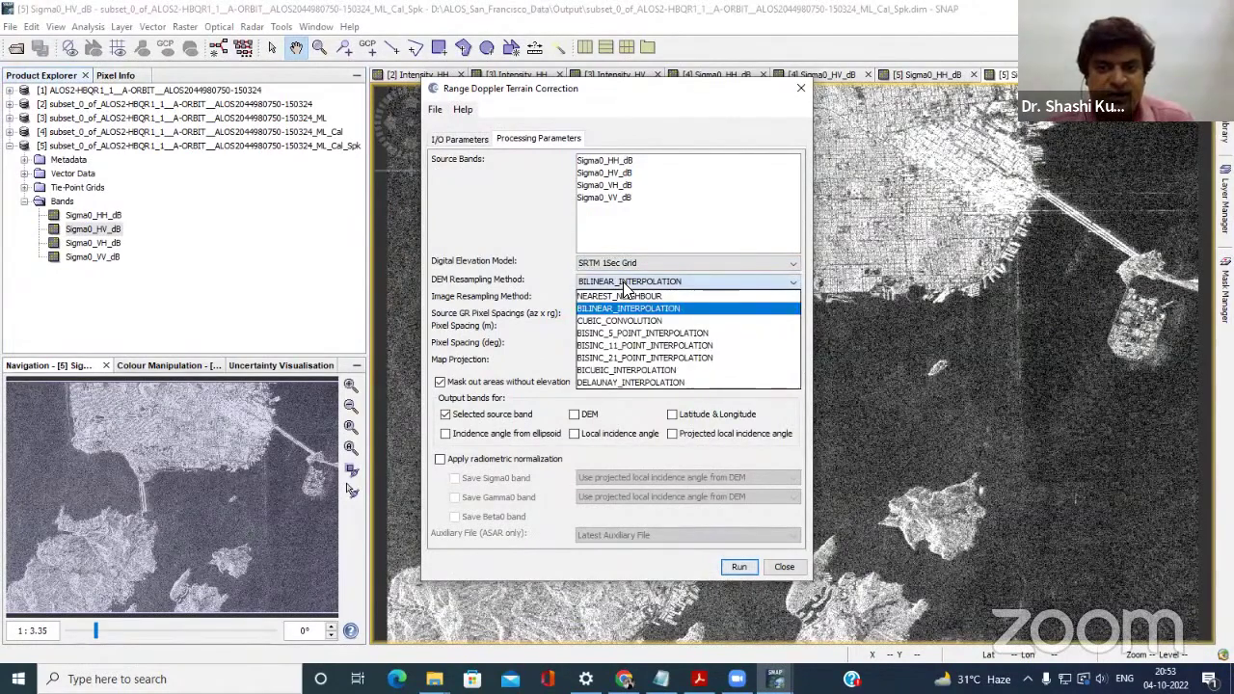
click(541, 303)
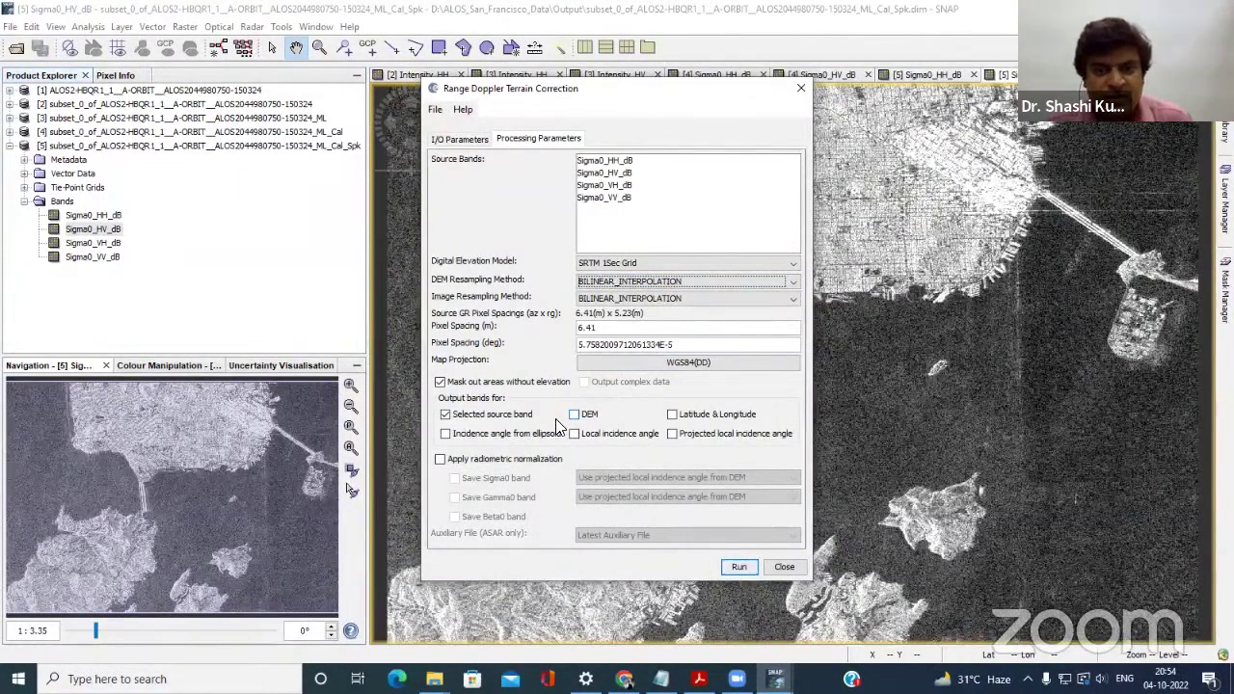
click(439, 383)
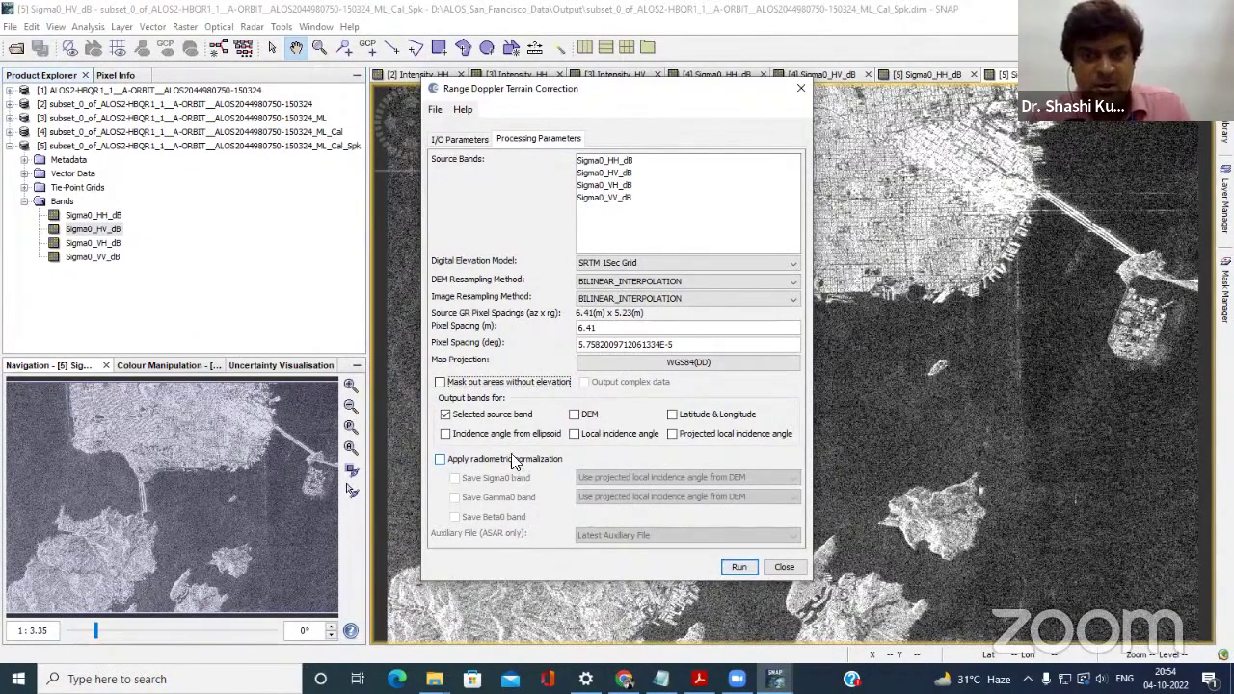
Read the Range Doppler Terrain Correction help page through to its references, and close the help.
click(467, 113)
click(483, 127)
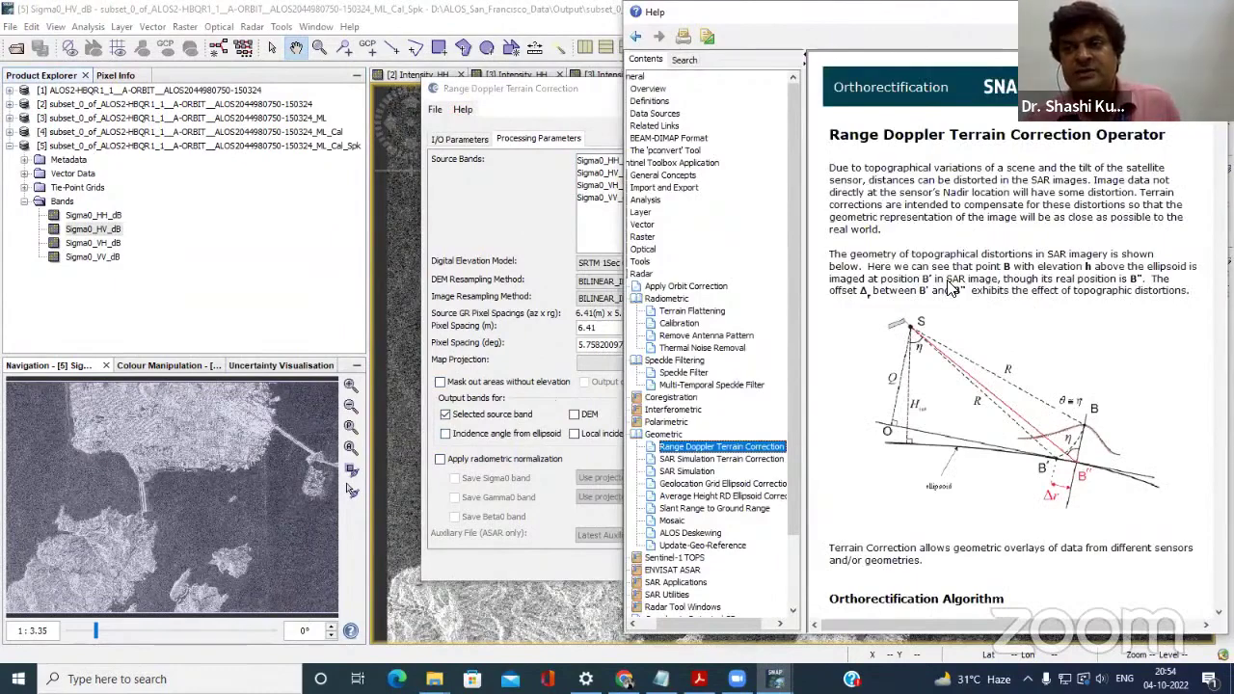
scroll(951, 287, down, 3)
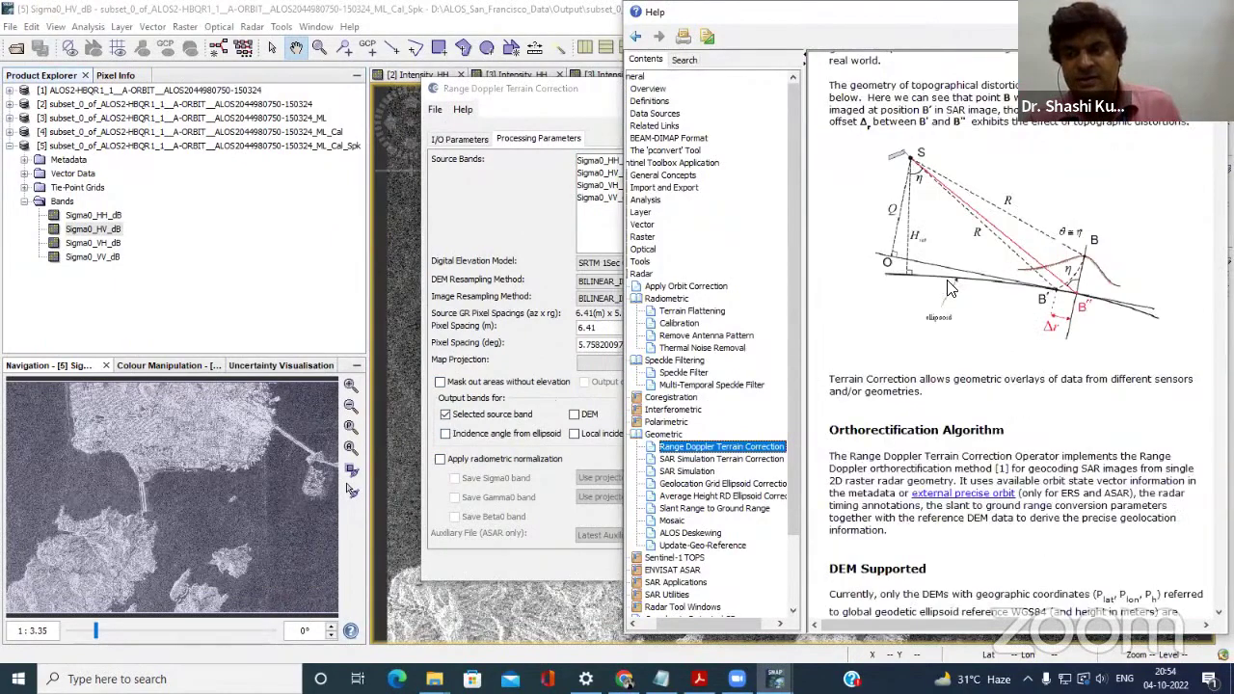
scroll(949, 288, up, 3)
scroll(923, 281, down, 6)
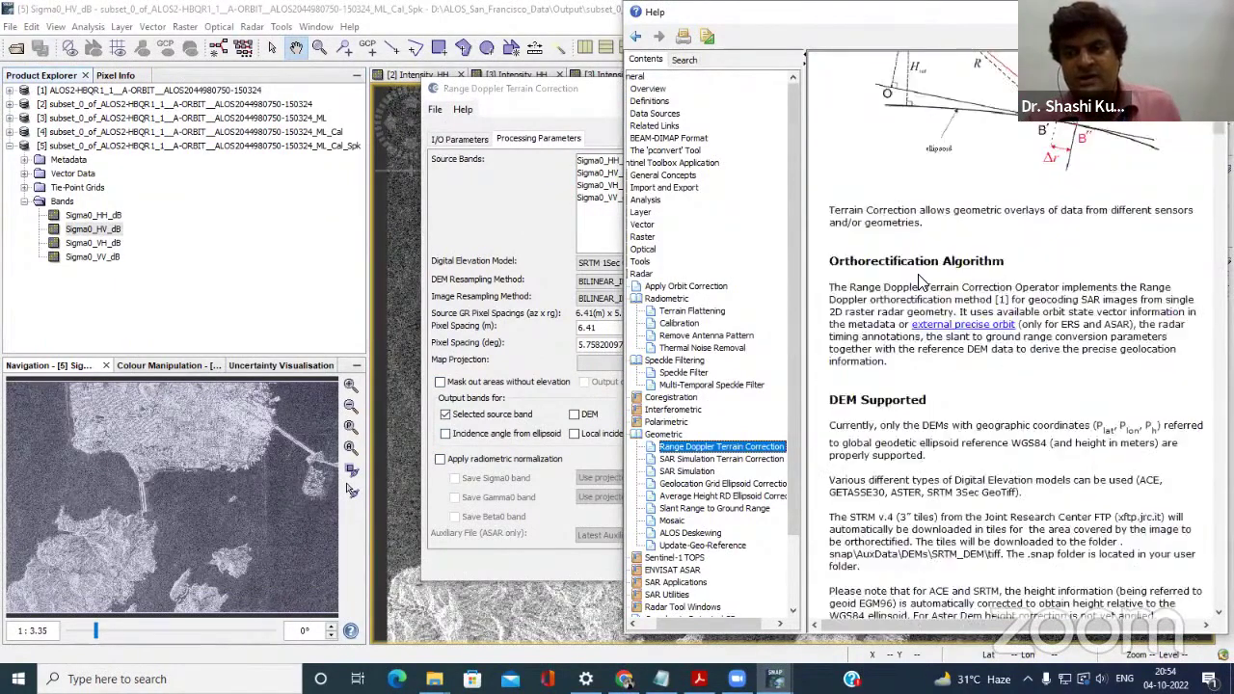
scroll(921, 280, down, 3)
scroll(921, 280, down, 12)
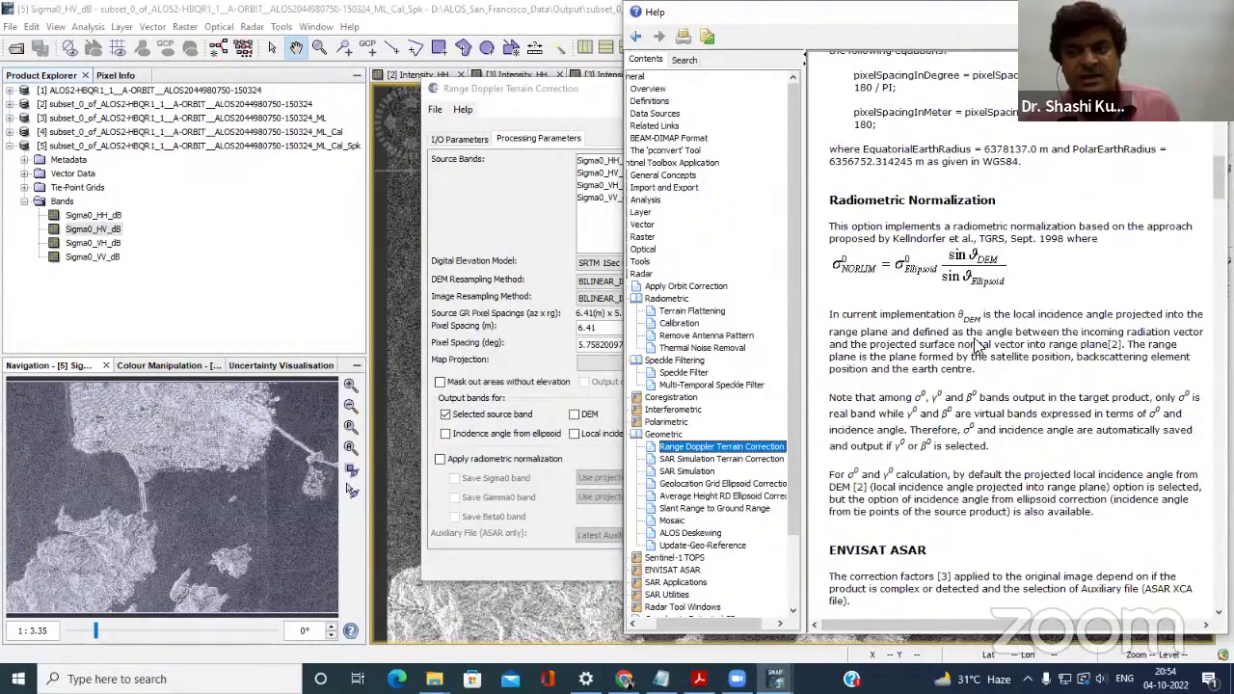
scroll(996, 350, down, 15)
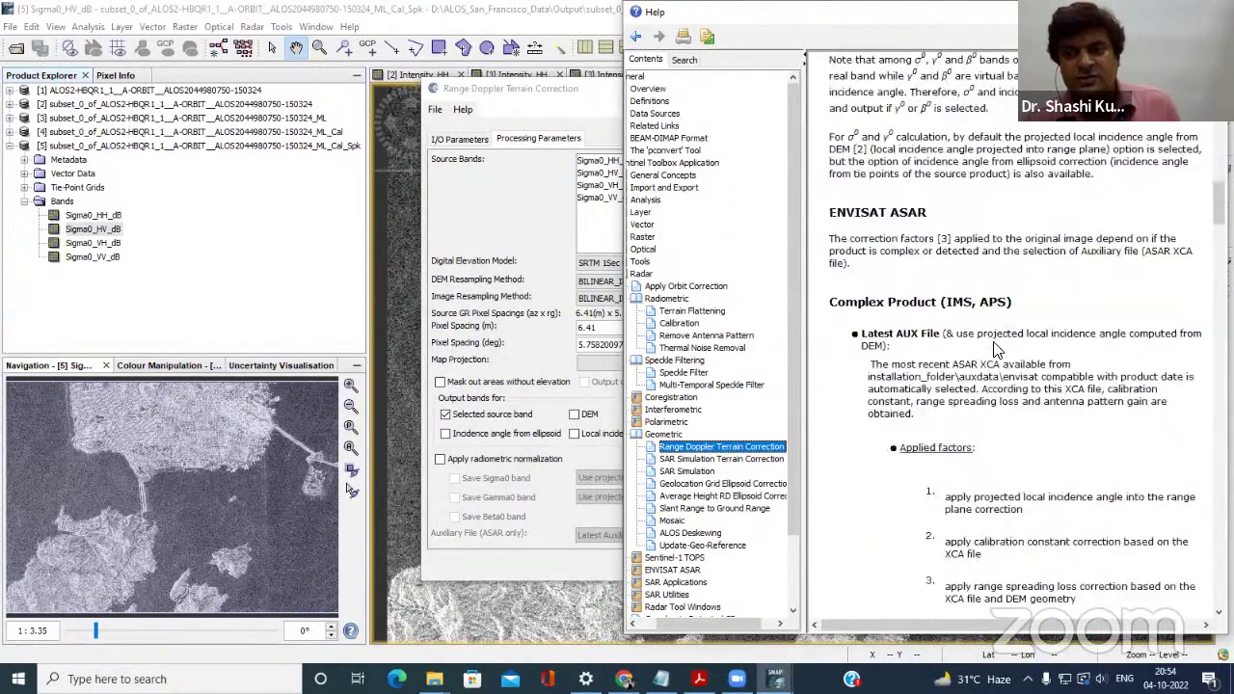
scroll(996, 350, down, 20)
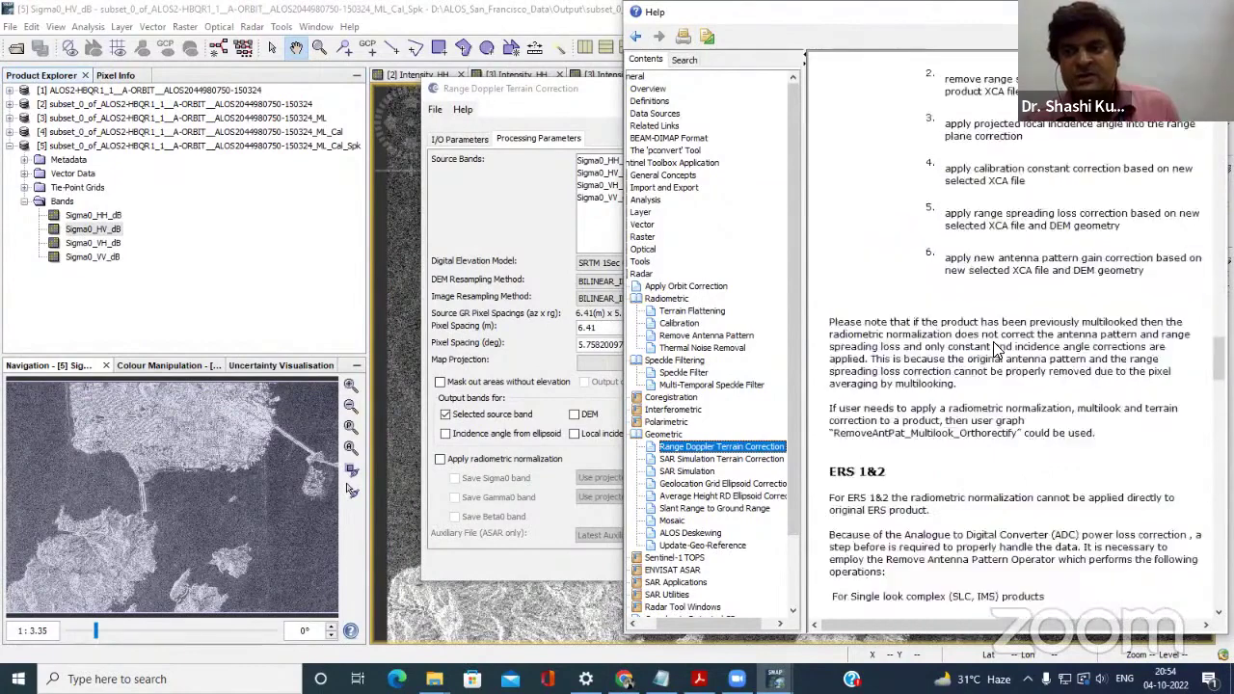
scroll(996, 350, down, 10)
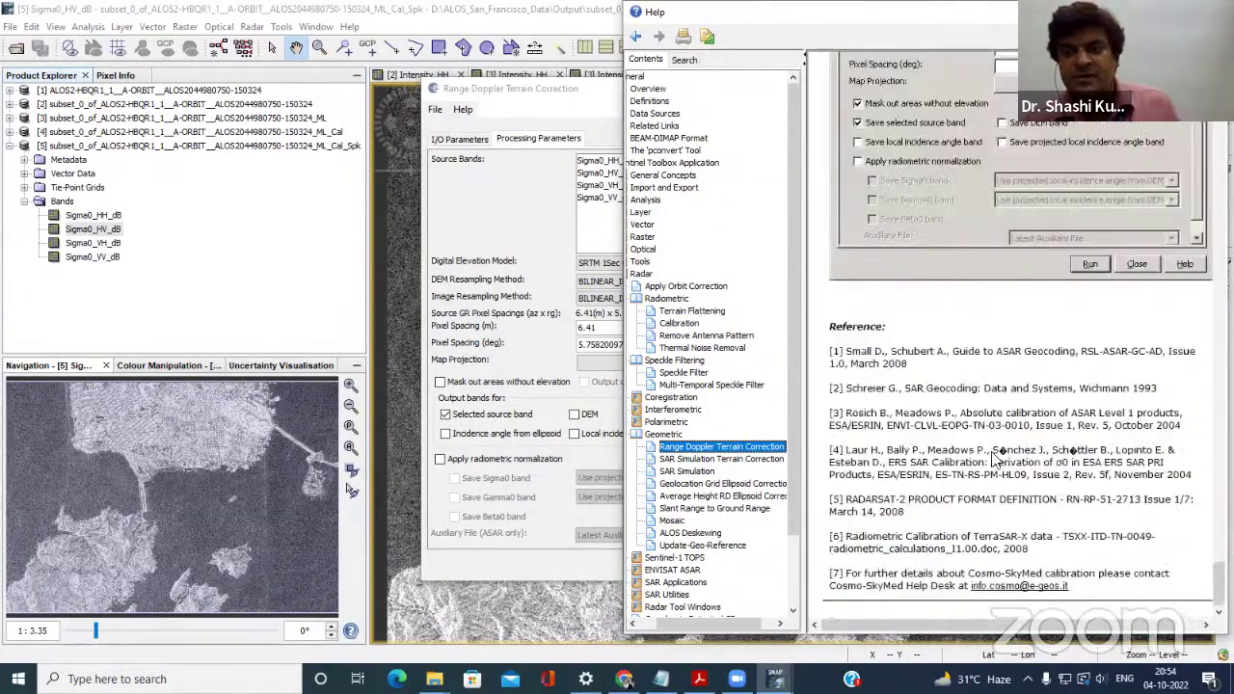
drag(1077, 591, 883, 364)
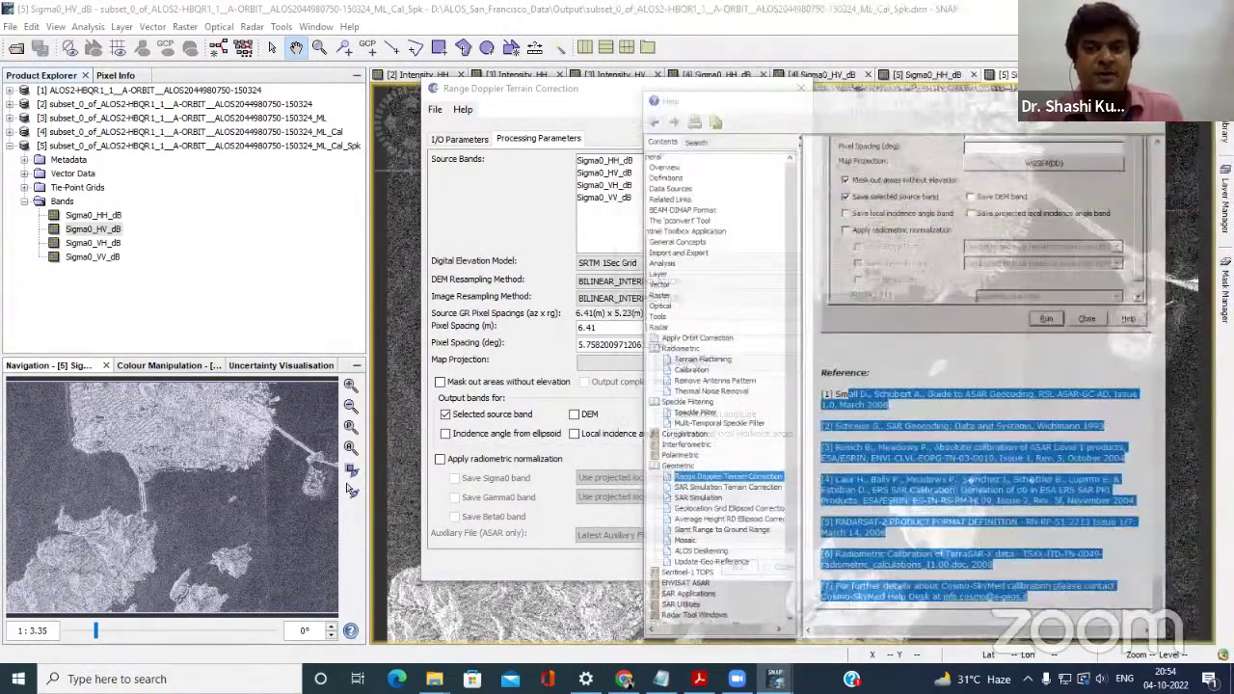
key(alt+F4)
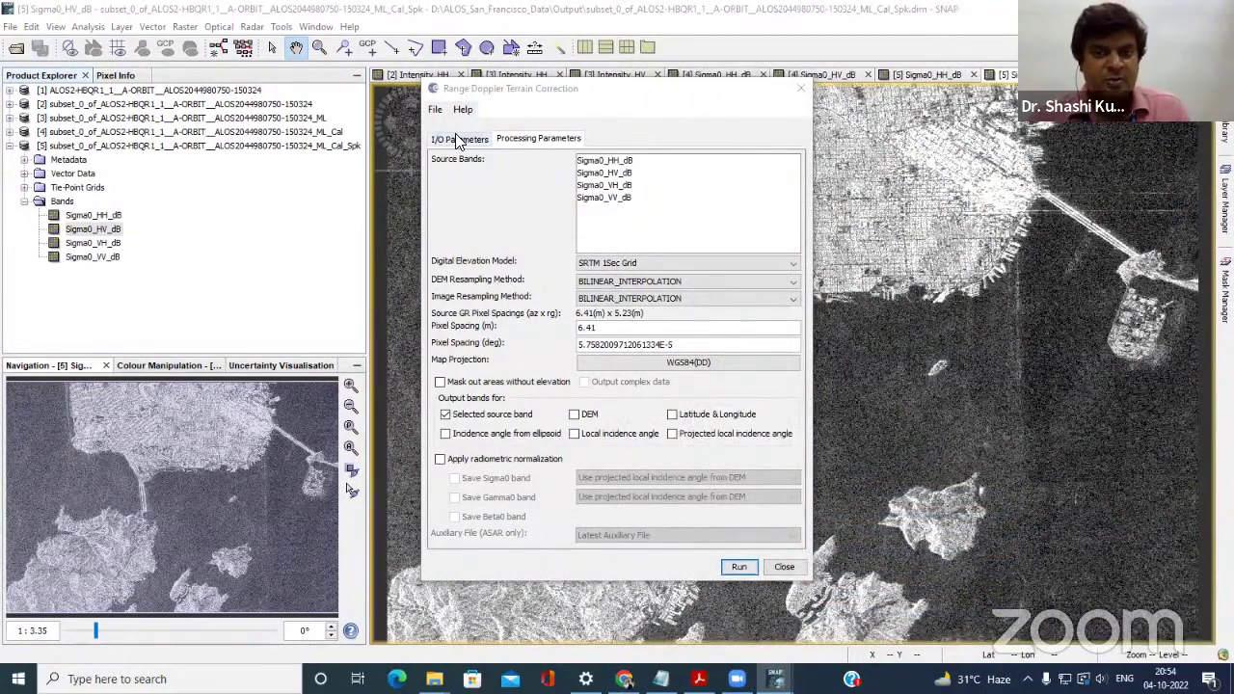
Run the terrain correction with BEAM-DIMAP output in D:\ALOS_San_Francisco_Data\Output, and close its dialog.
click(457, 137)
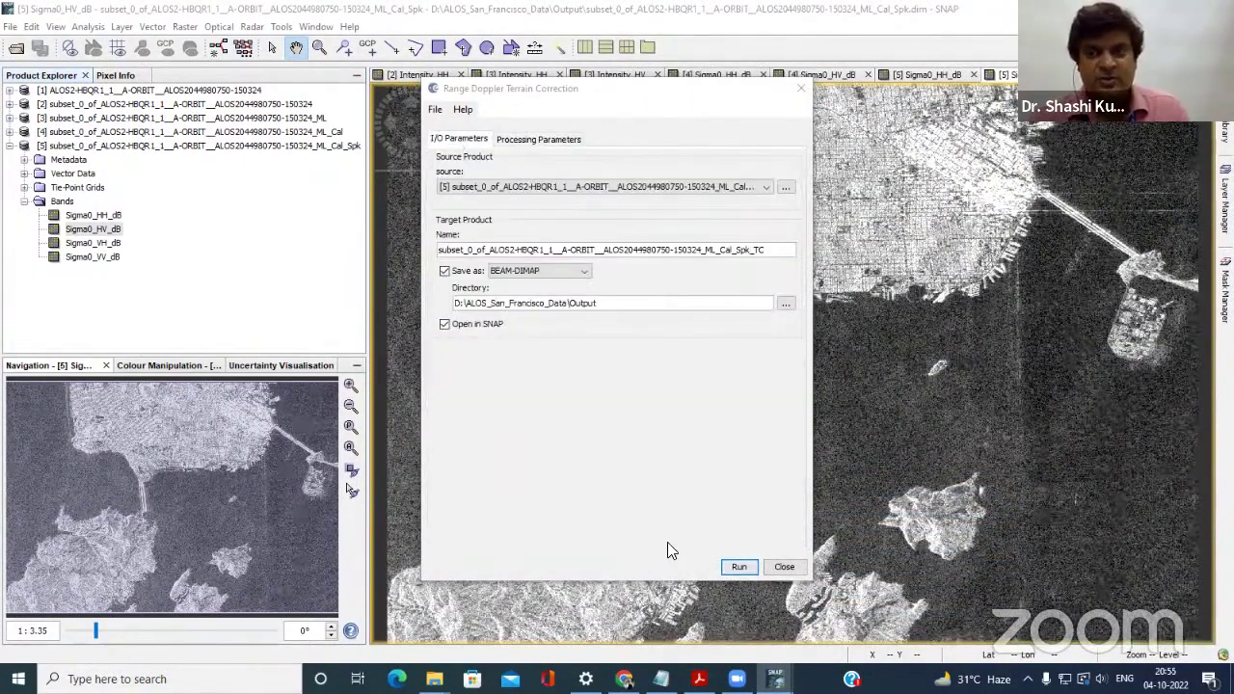
click(738, 566)
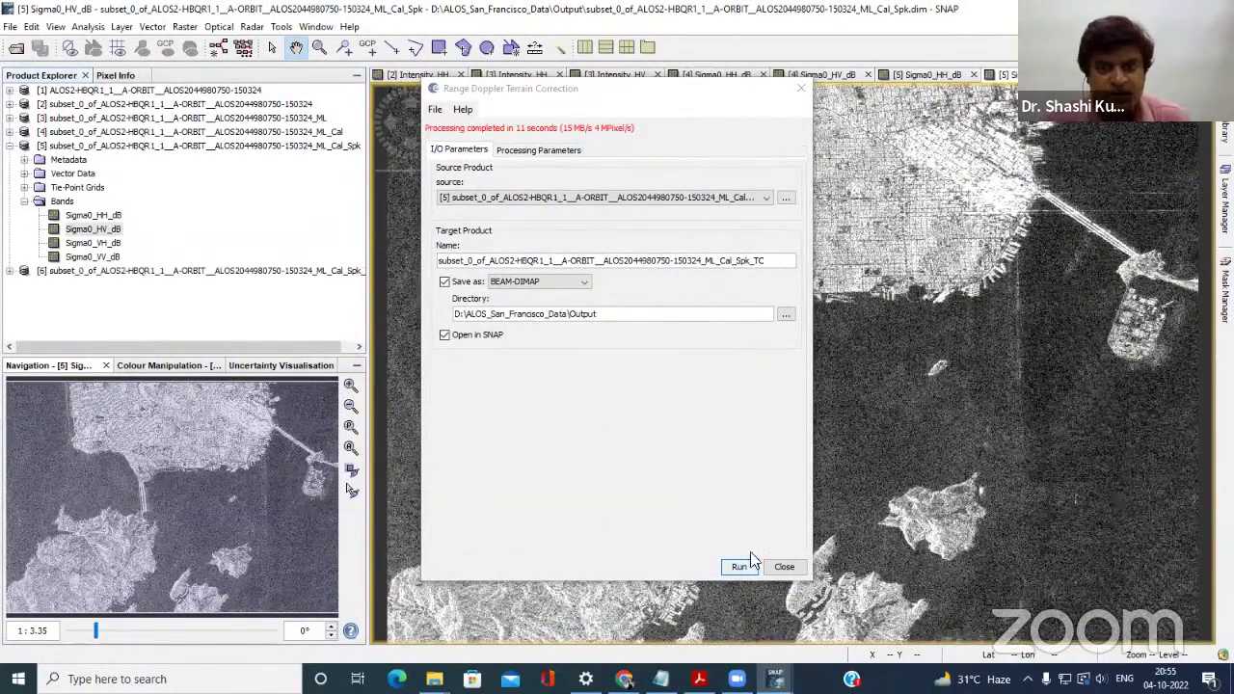
click(777, 567)
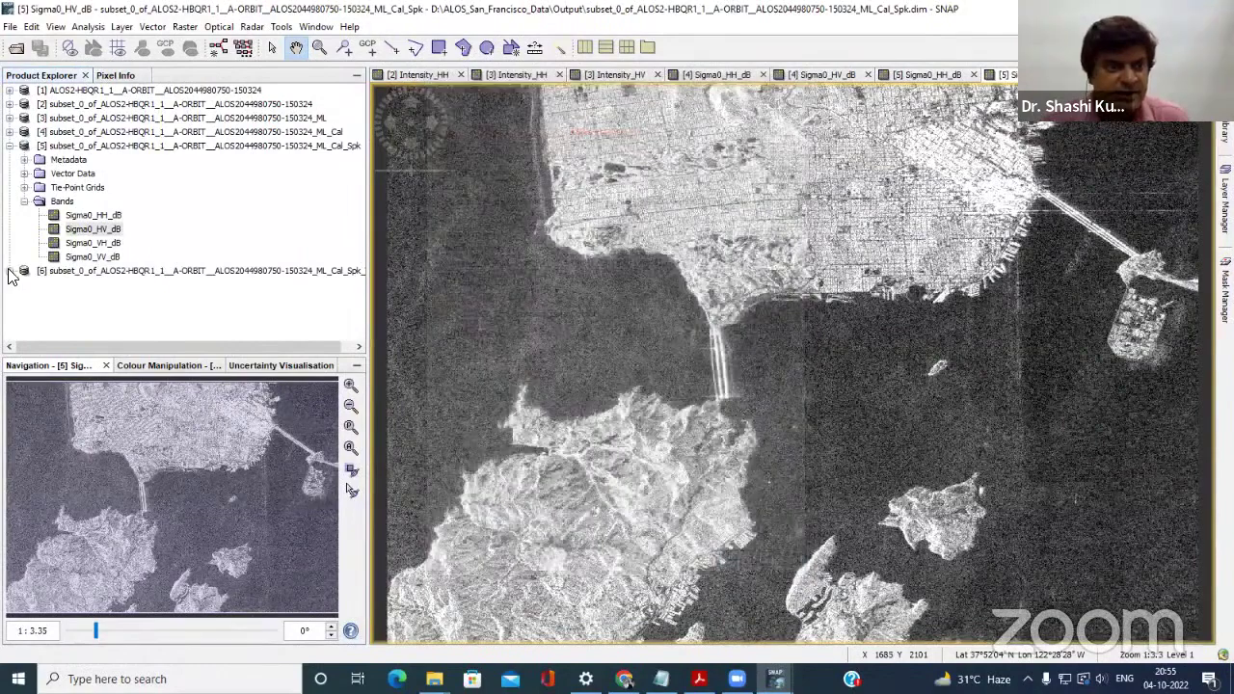
Collapse the speckle-filtered ML_Cal_Spk product and close the terrain-corrected ML_Cal_Spk_TC product.
click(10, 145)
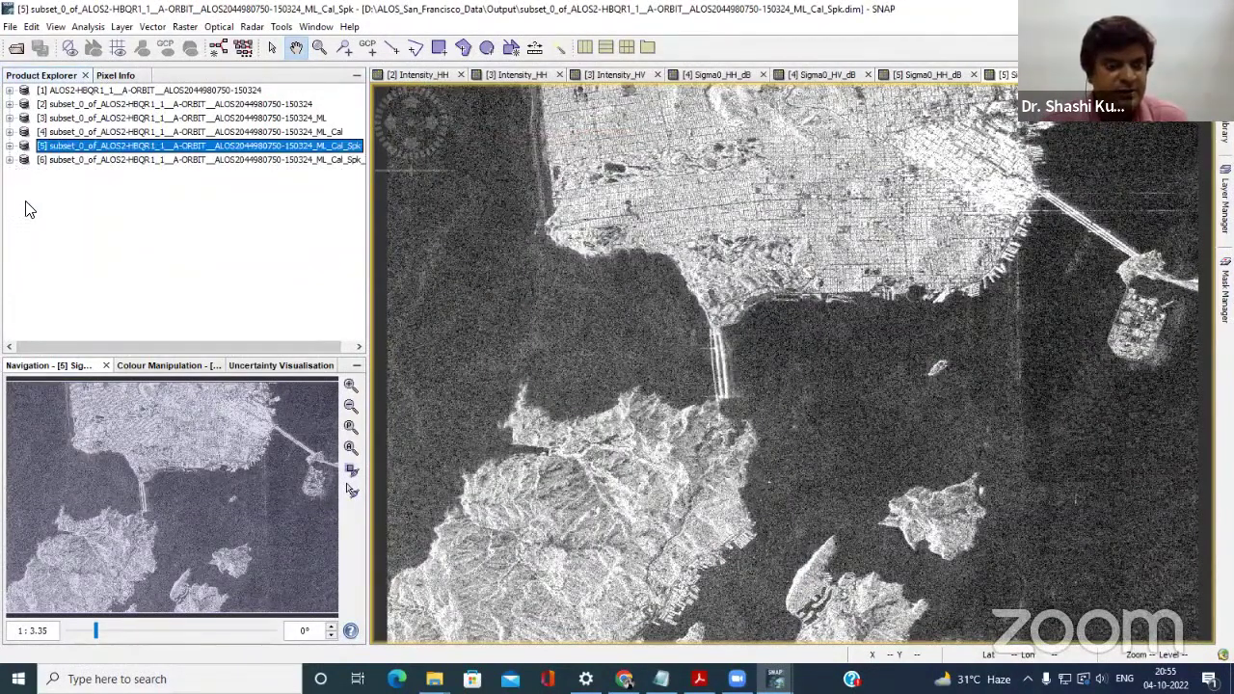
click(25, 201)
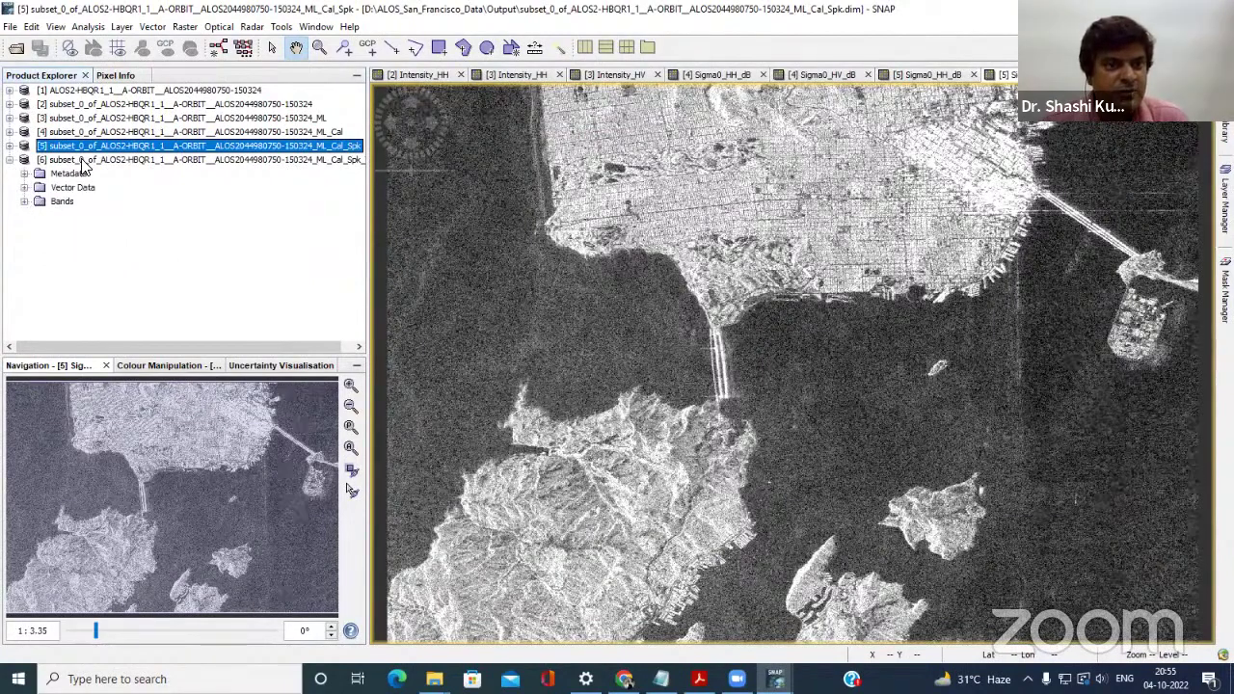
right_click(83, 161)
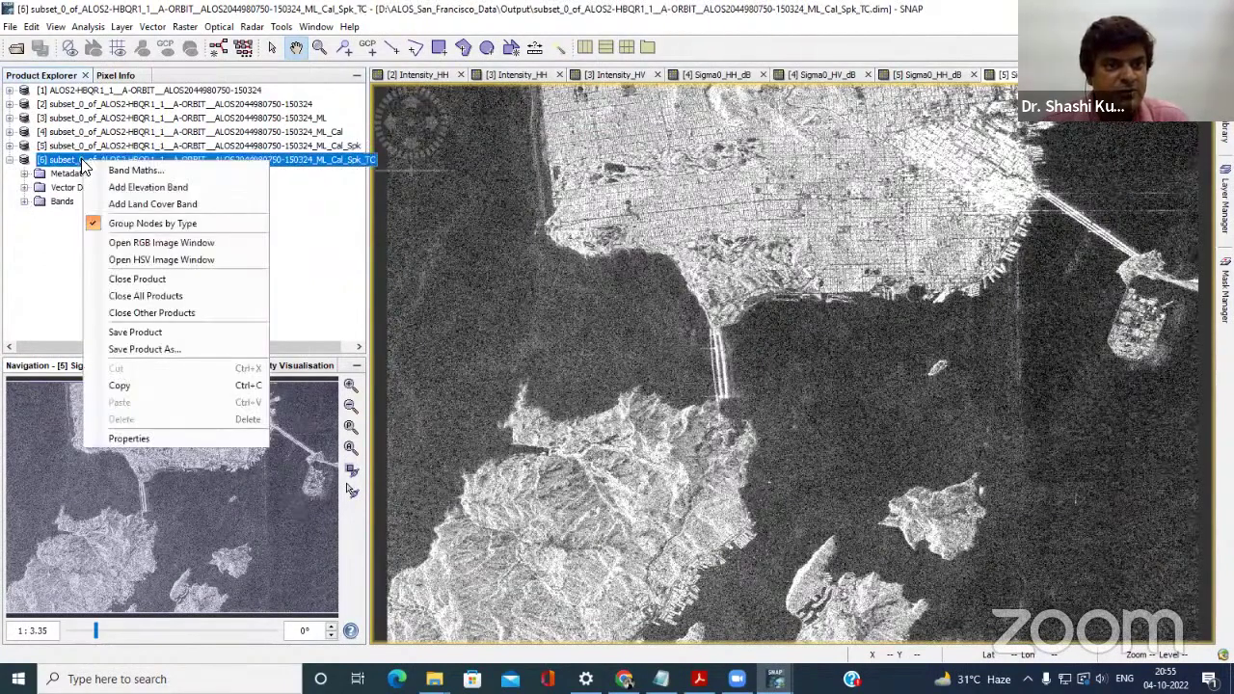
click(153, 280)
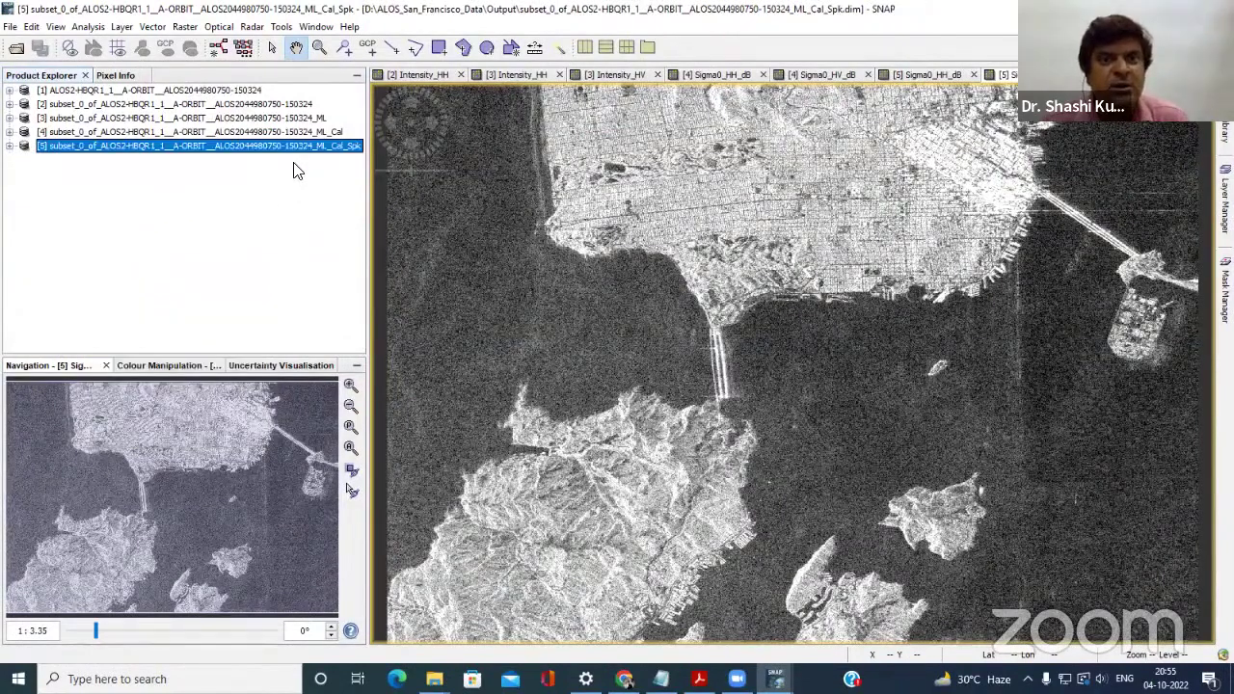
click(251, 26)
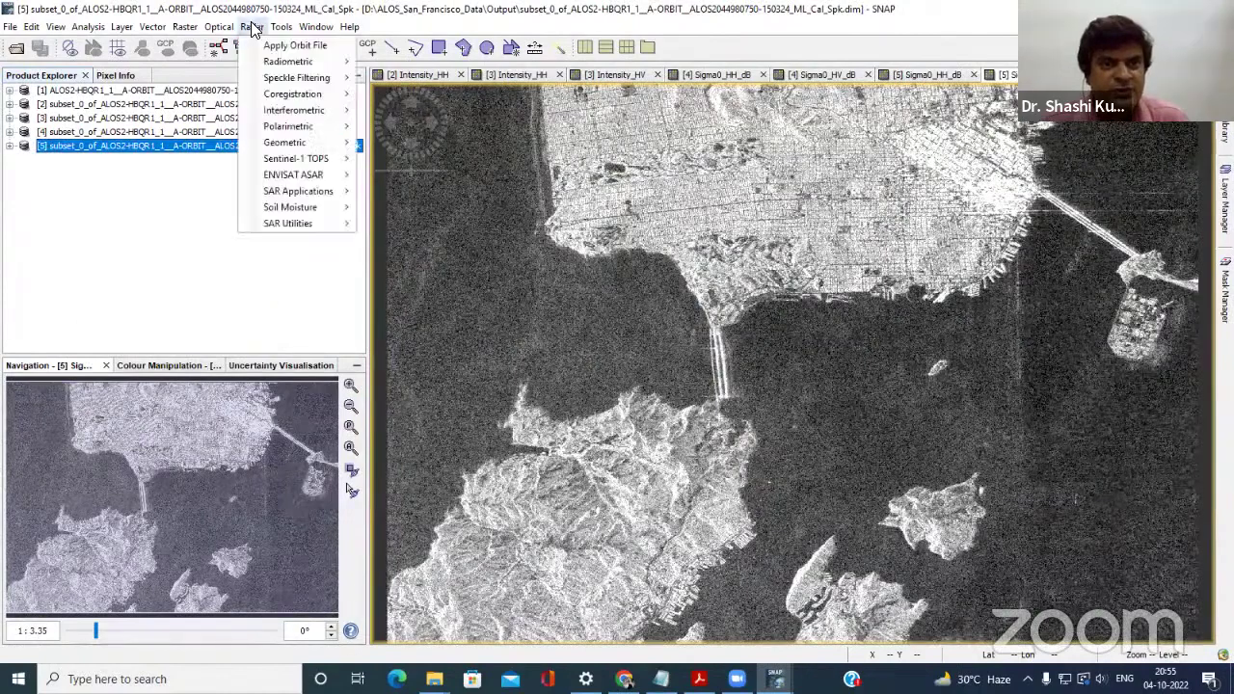
mouse_move(272, 64)
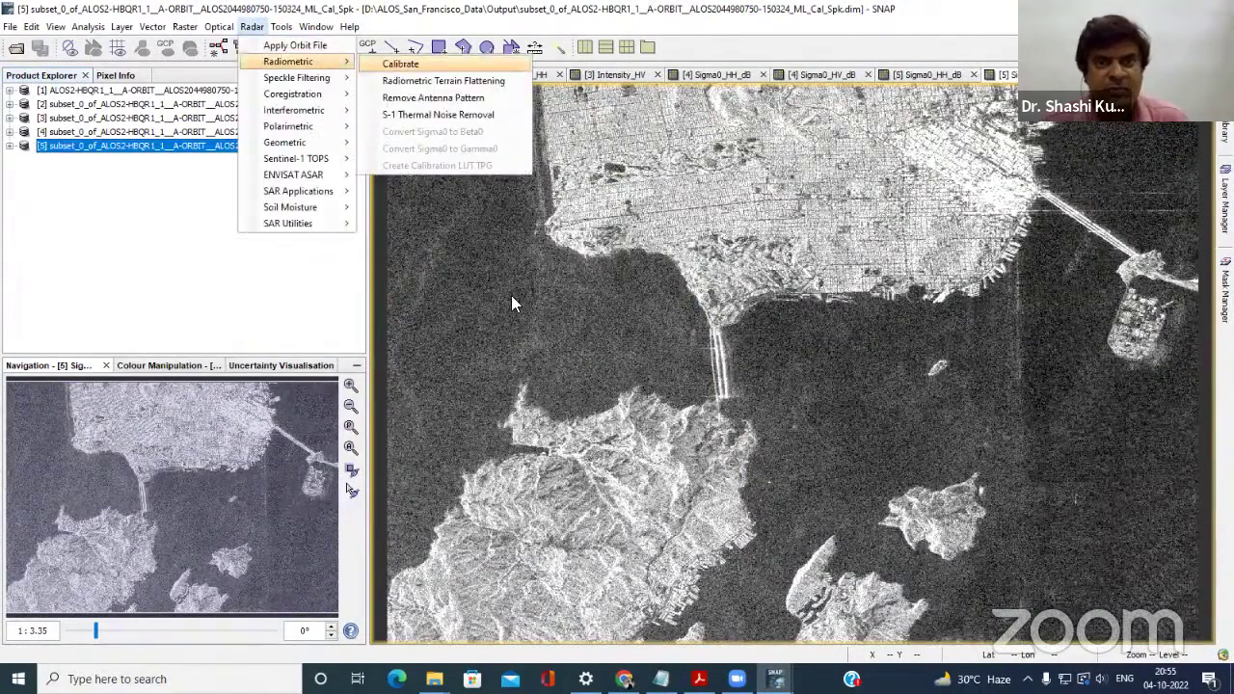
click(400, 64)
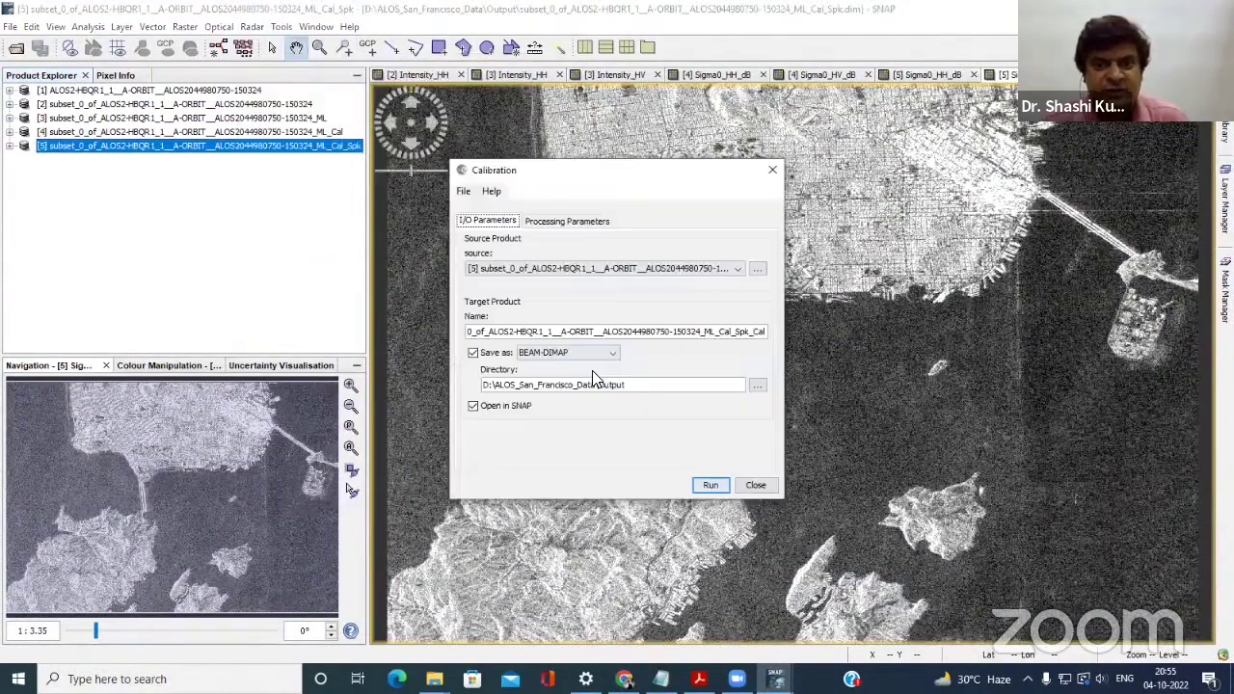
click(755, 484)
Try to rerun Range-Doppler Terrain Correction with DEM, ellipsoid incidence angle and local incidence angle bands, overwriting the existing ML_Cal_Spk_TC output.
click(253, 28)
mouse_move(289, 142)
mouse_move(414, 145)
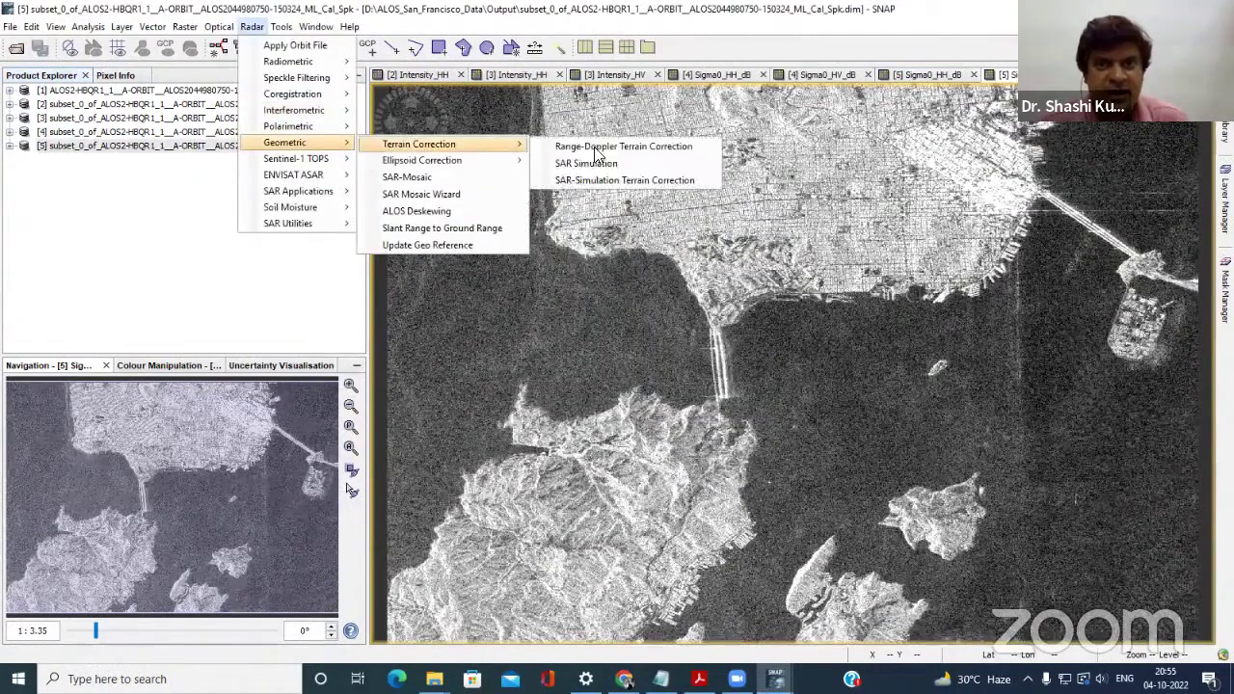
click(599, 147)
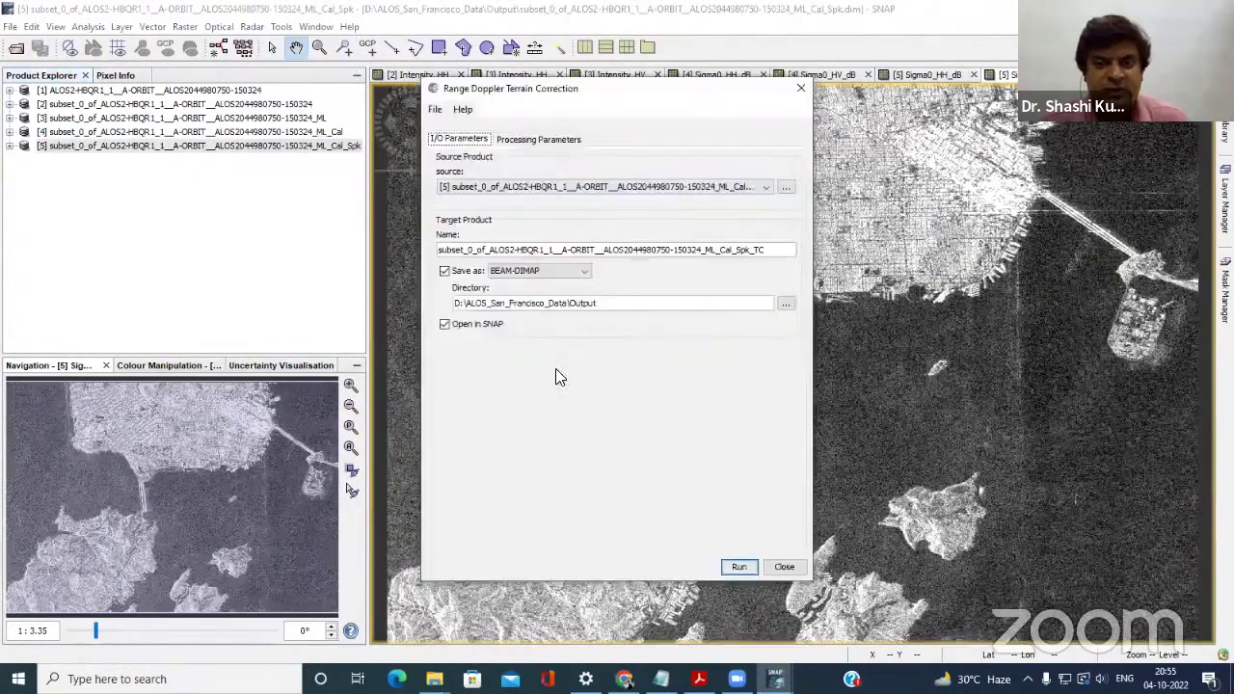
click(544, 139)
click(575, 414)
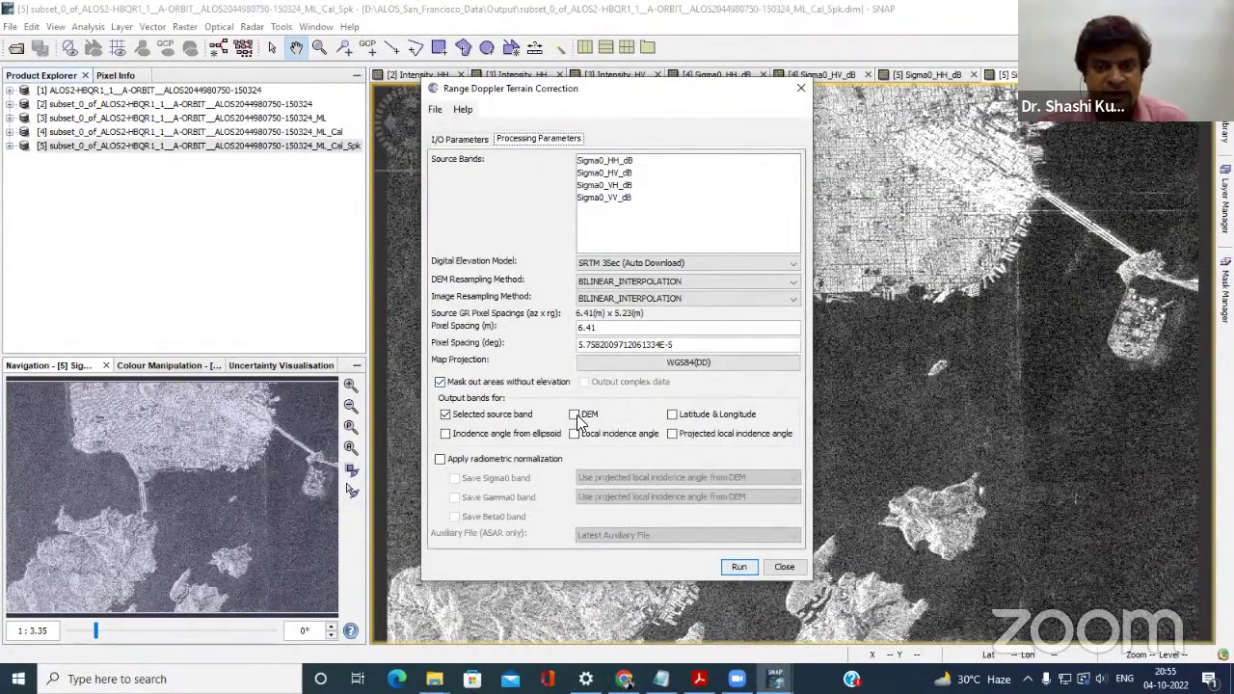
click(444, 433)
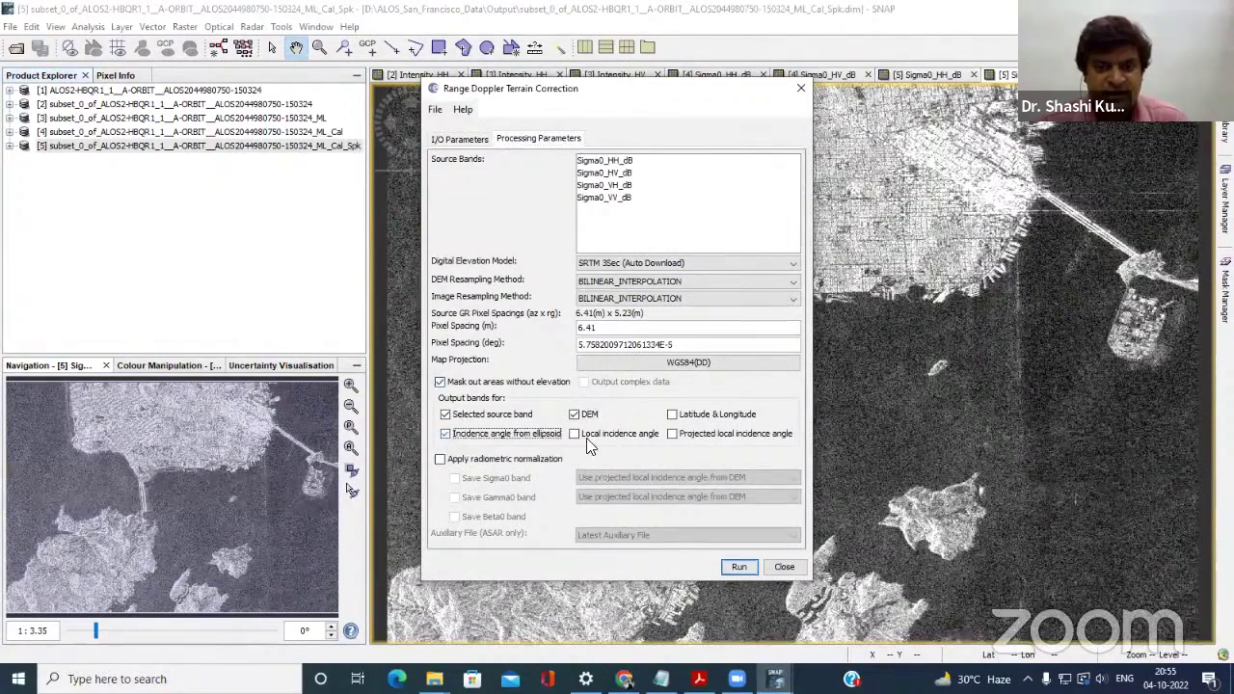
click(575, 433)
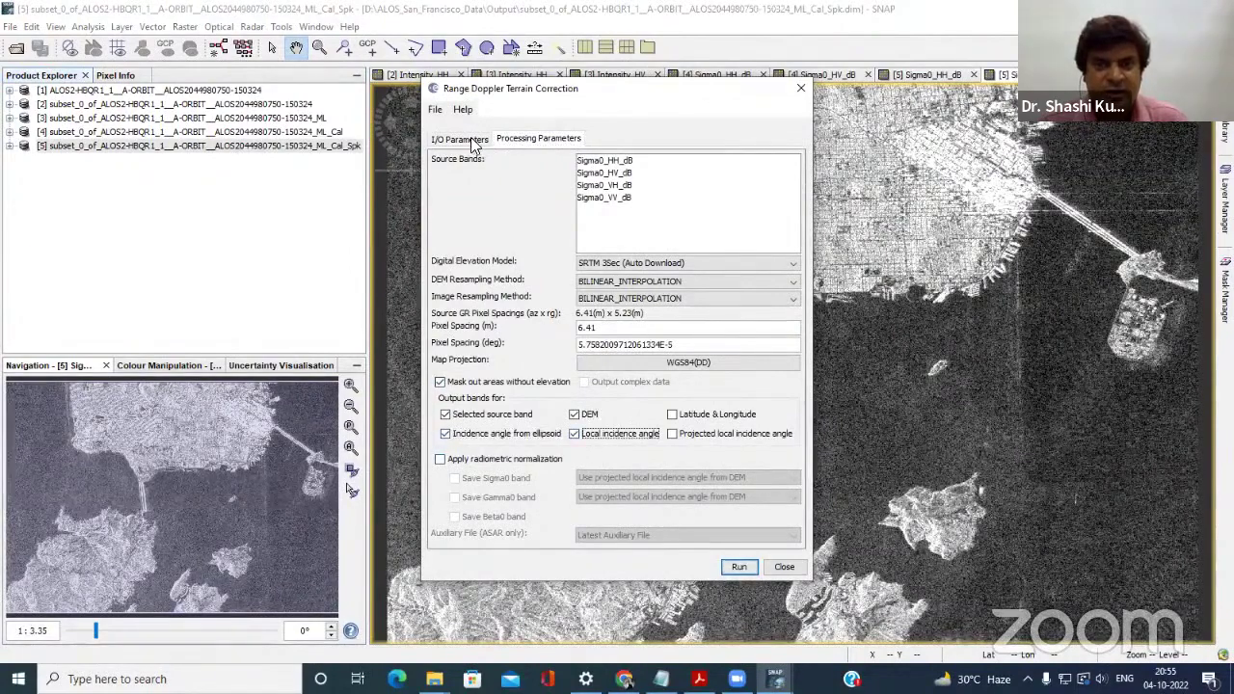
click(738, 568)
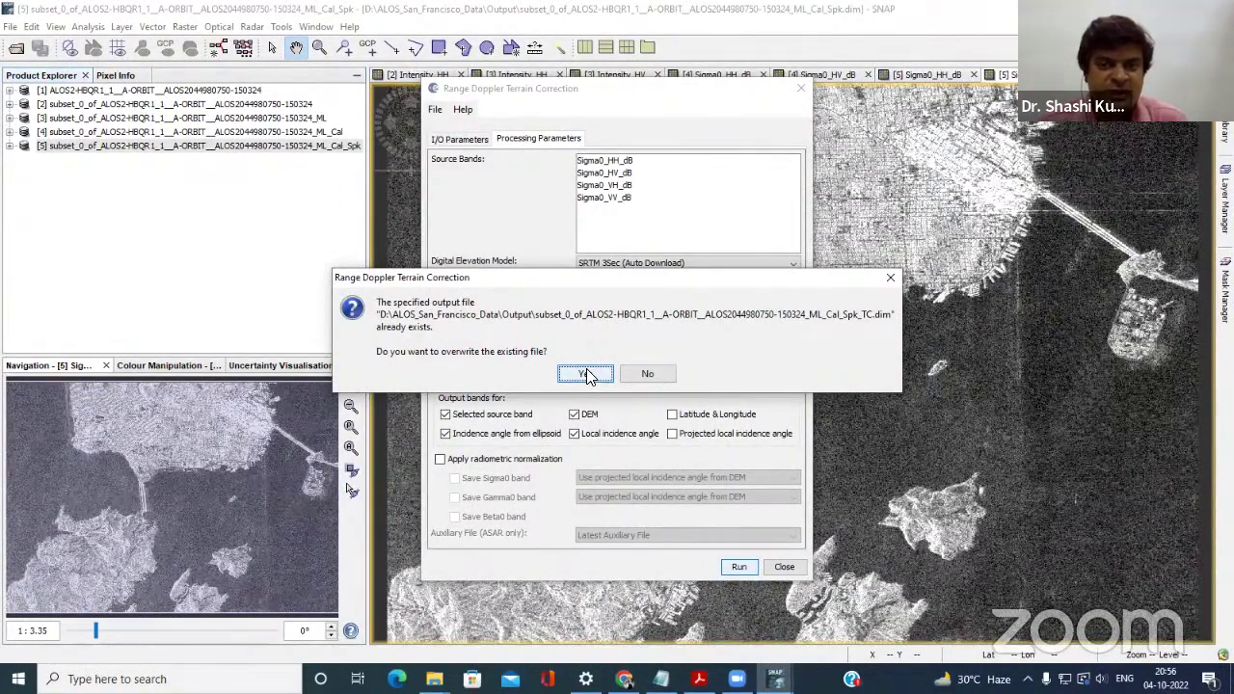
click(585, 374)
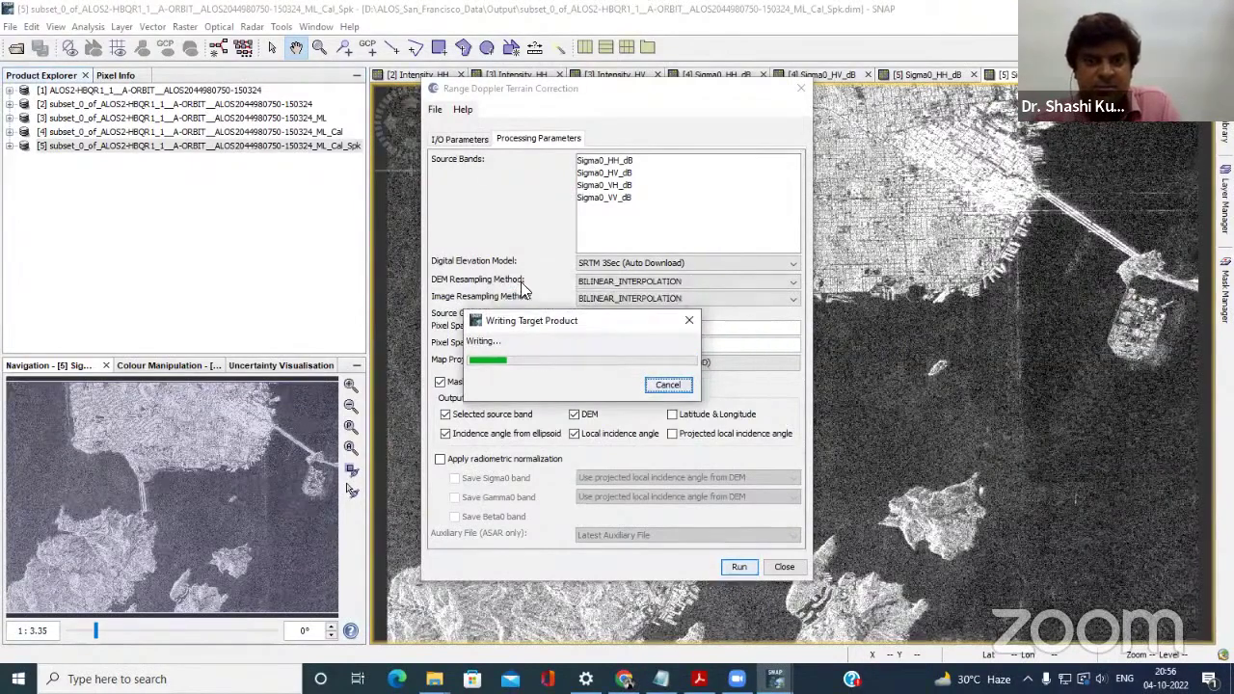
click(466, 140)
click(526, 137)
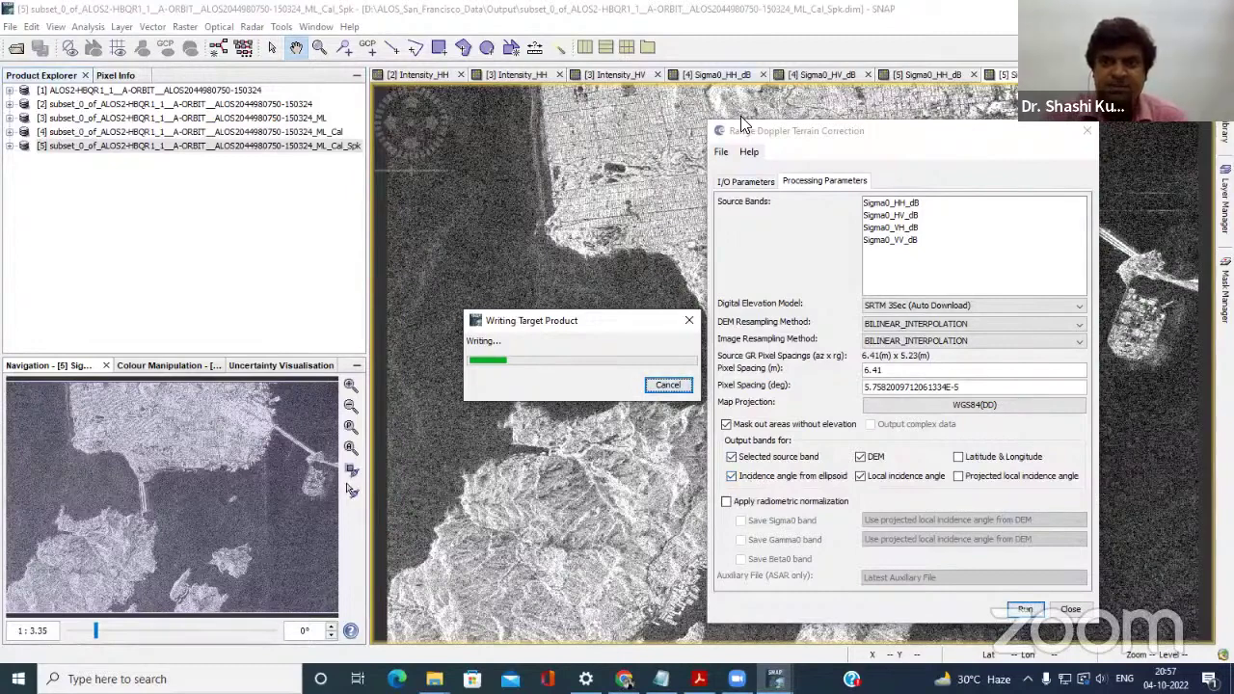
click(709, 75)
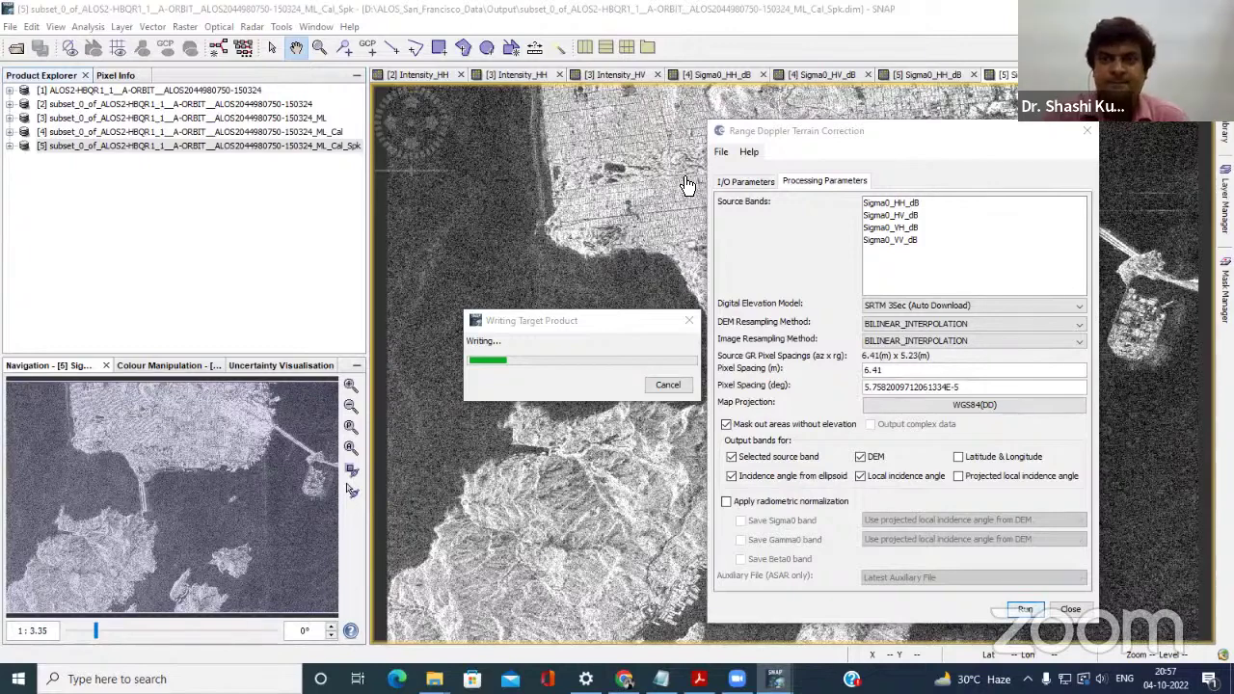
click(464, 320)
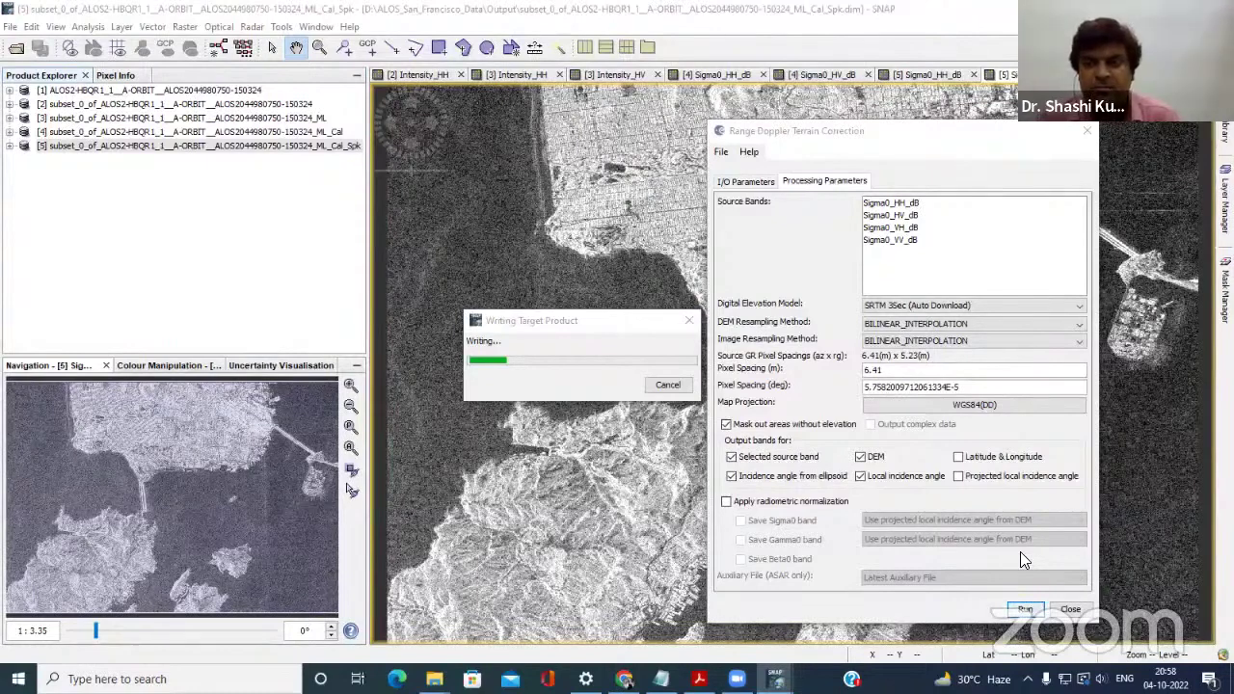
Close the terrain correction dialog and cancel the writing of the target product.
click(1070, 616)
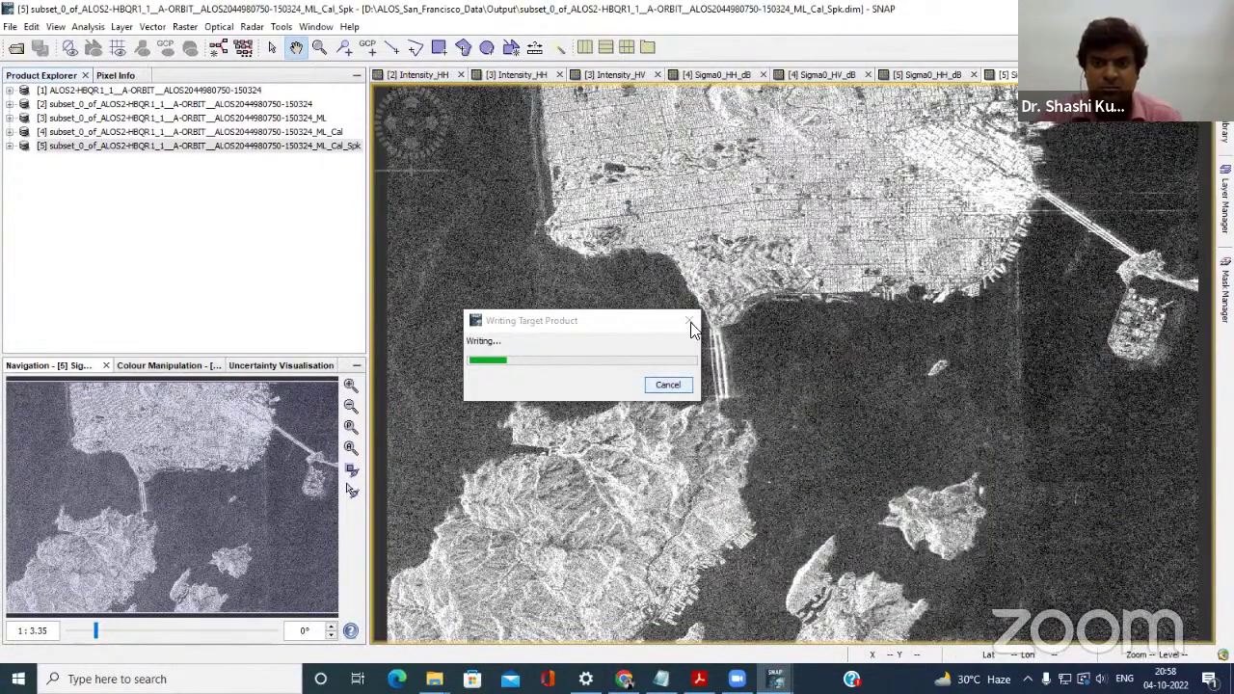
click(667, 386)
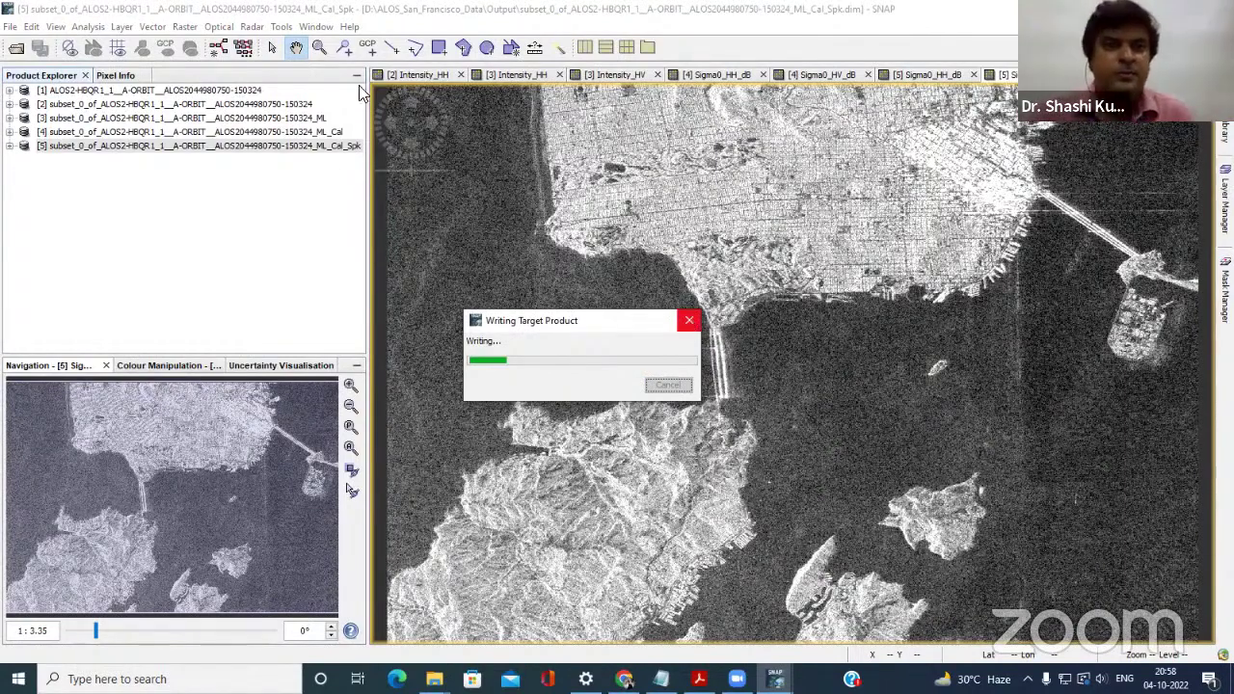
Reopen Range-Doppler Terrain Correction for the ML_Cal_Spk product and append _1 to the target product name.
click(253, 26)
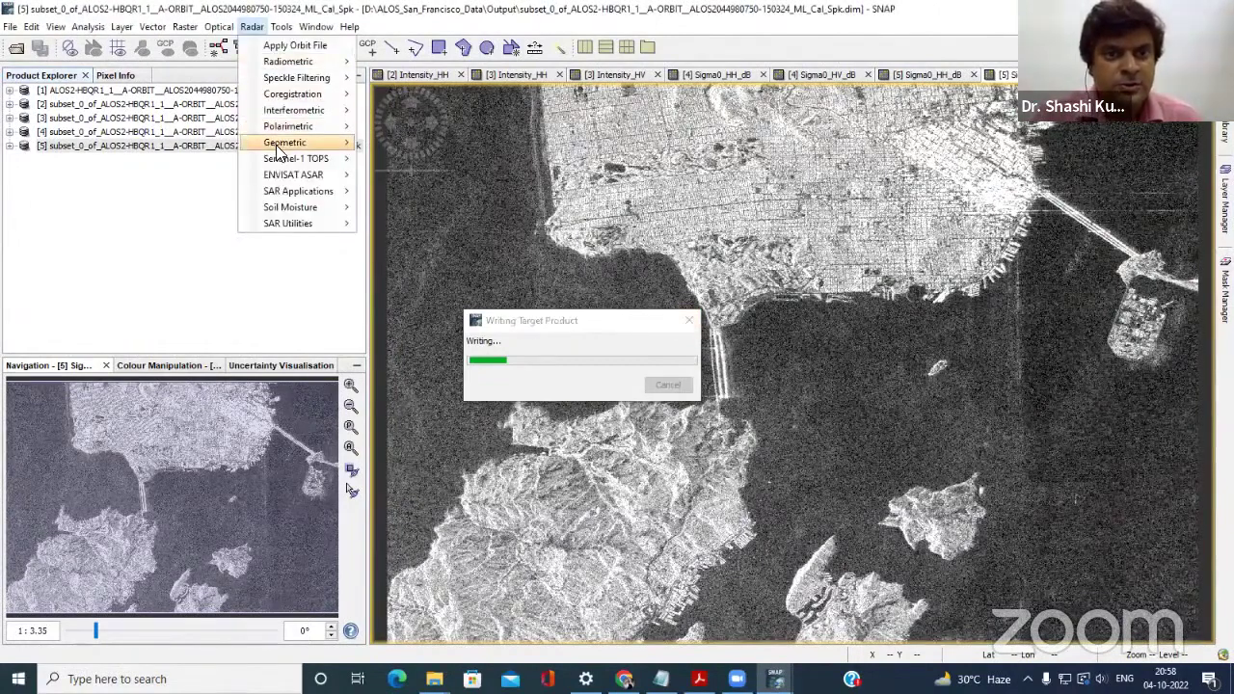
mouse_move(310, 141)
mouse_move(453, 145)
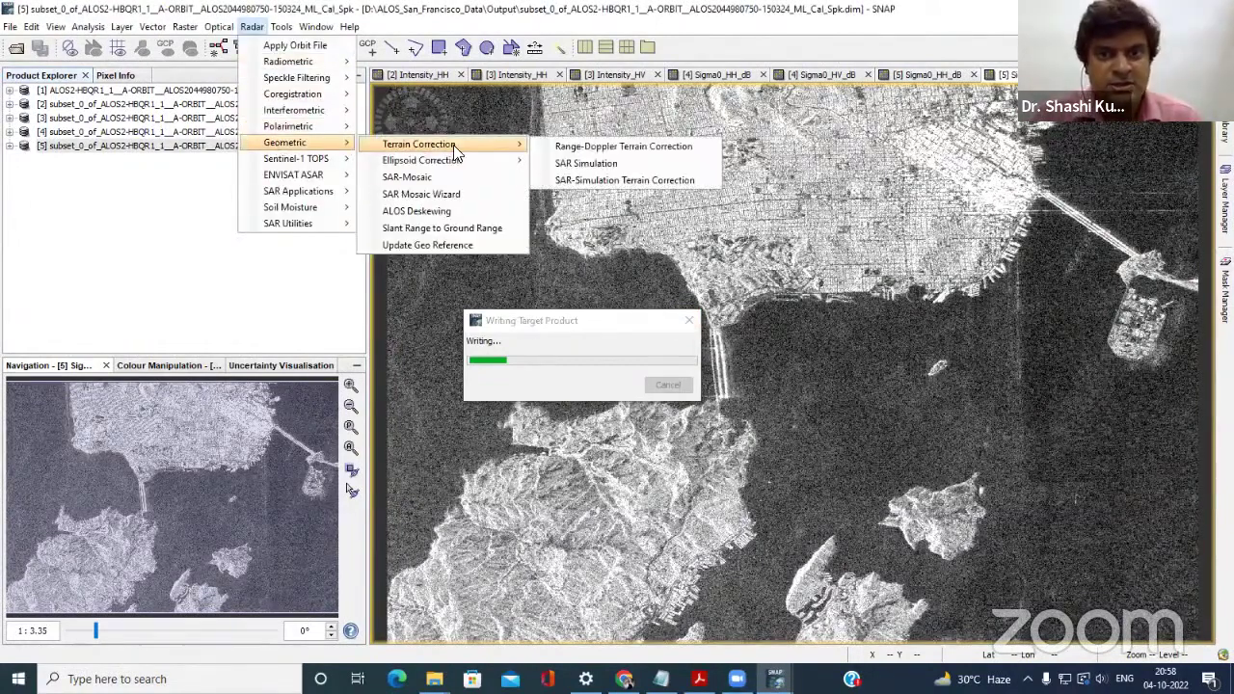
click(598, 147)
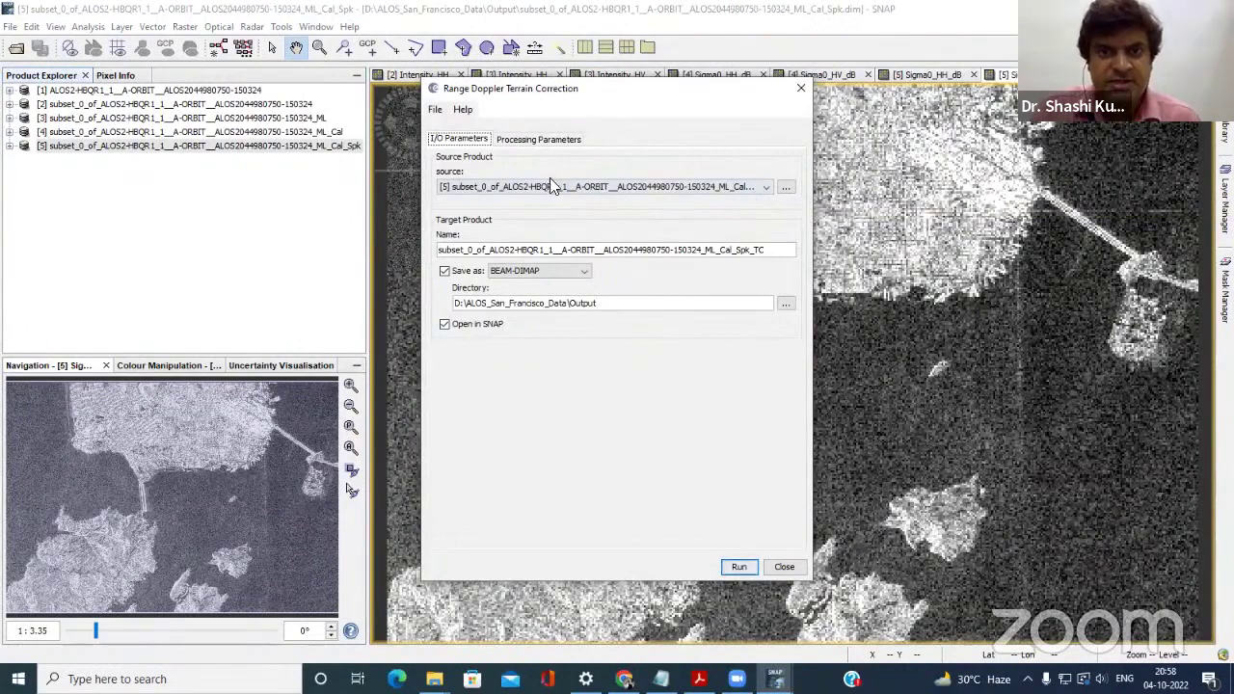
click(772, 252)
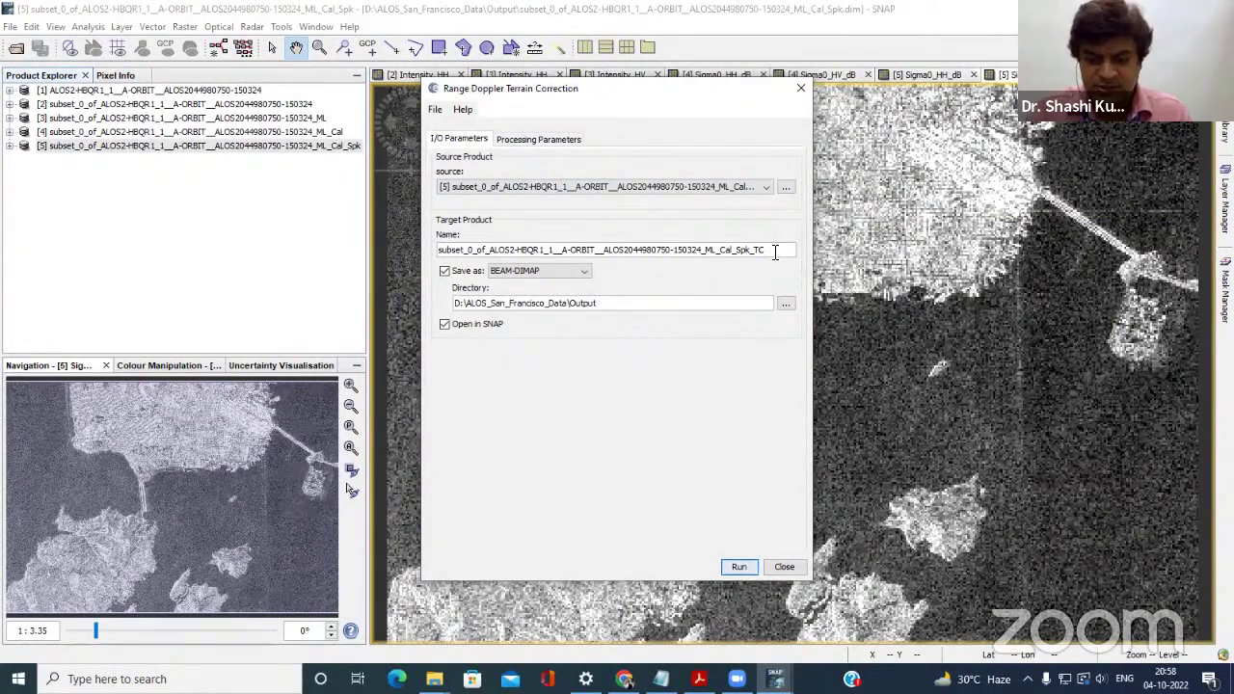
text(_)
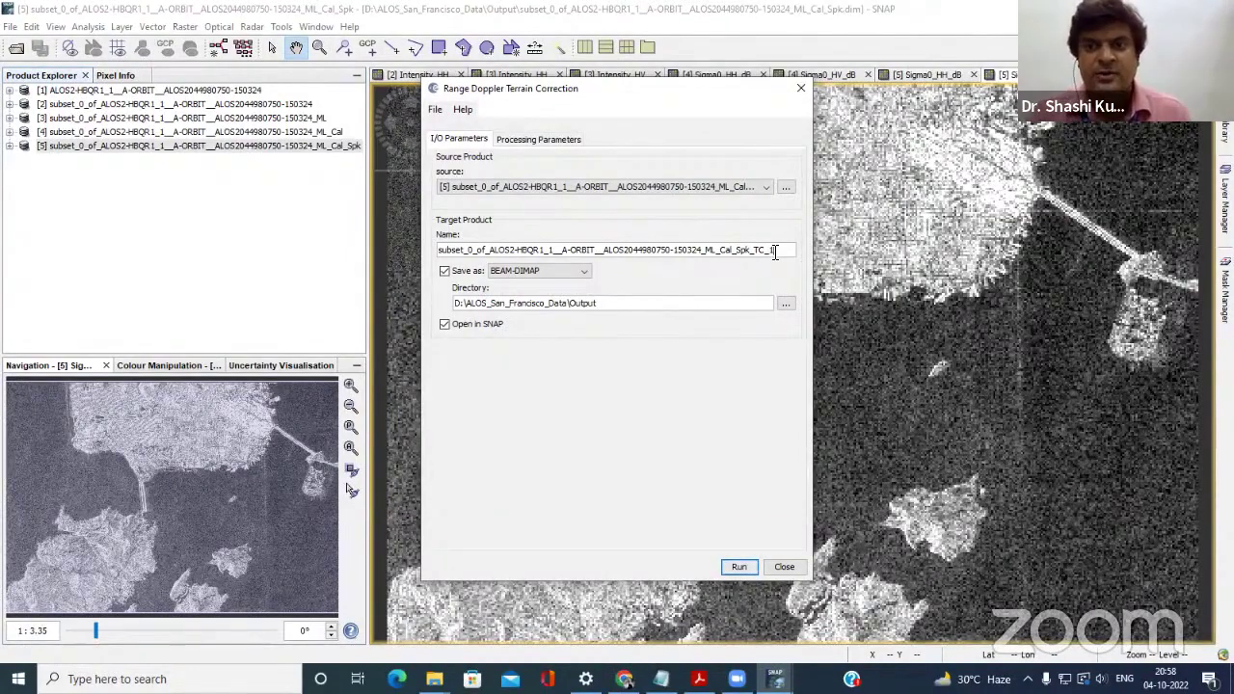
text(1)
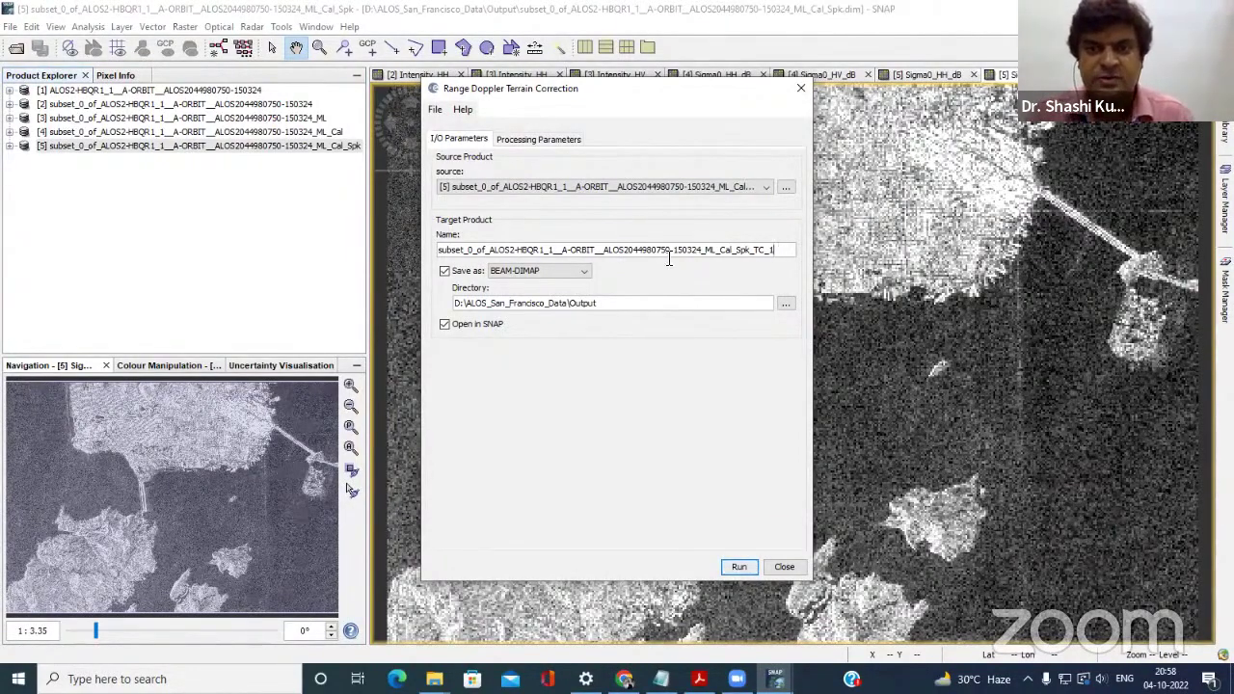
Set the DEM to SRTM 1Sec Grid and enable the DEM, ellipsoid incidence angle and local incidence angle output bands.
click(564, 139)
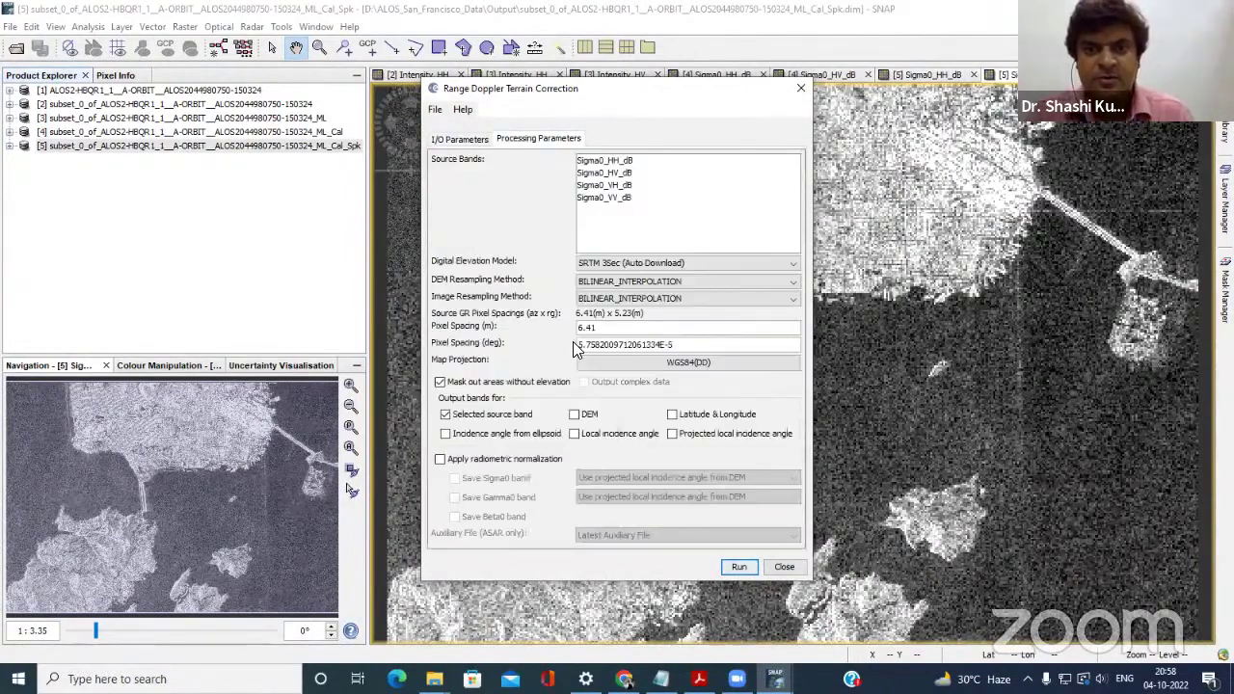
click(605, 263)
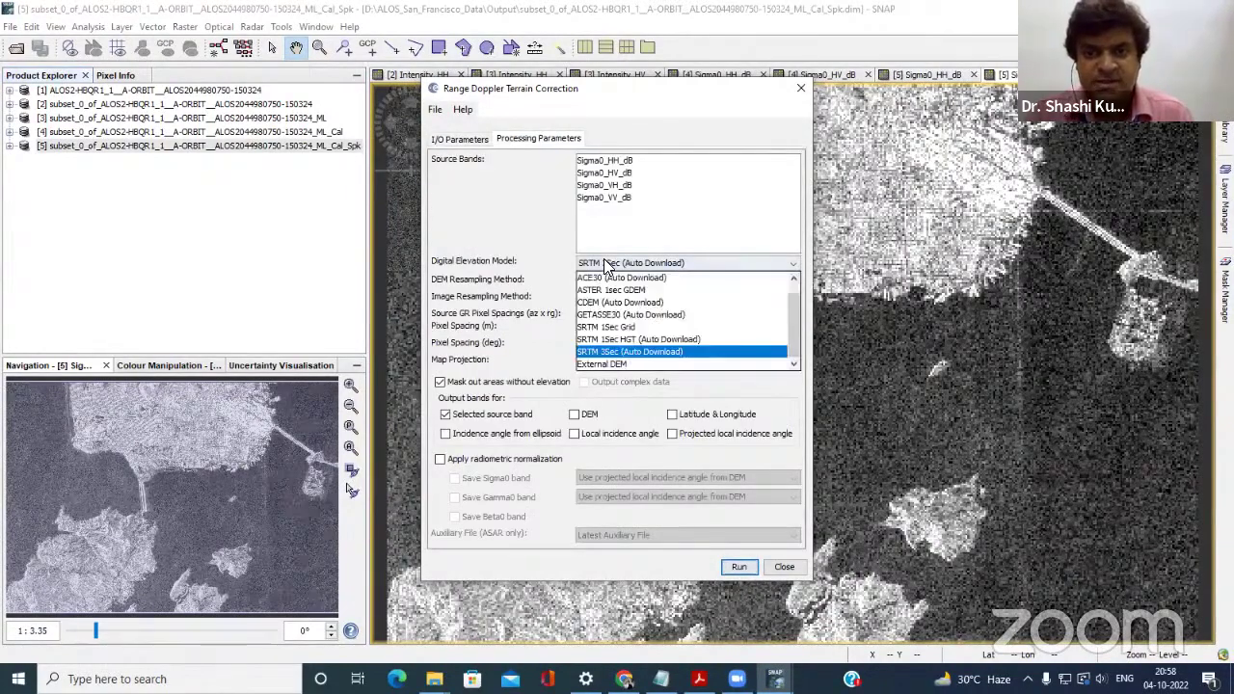
click(621, 328)
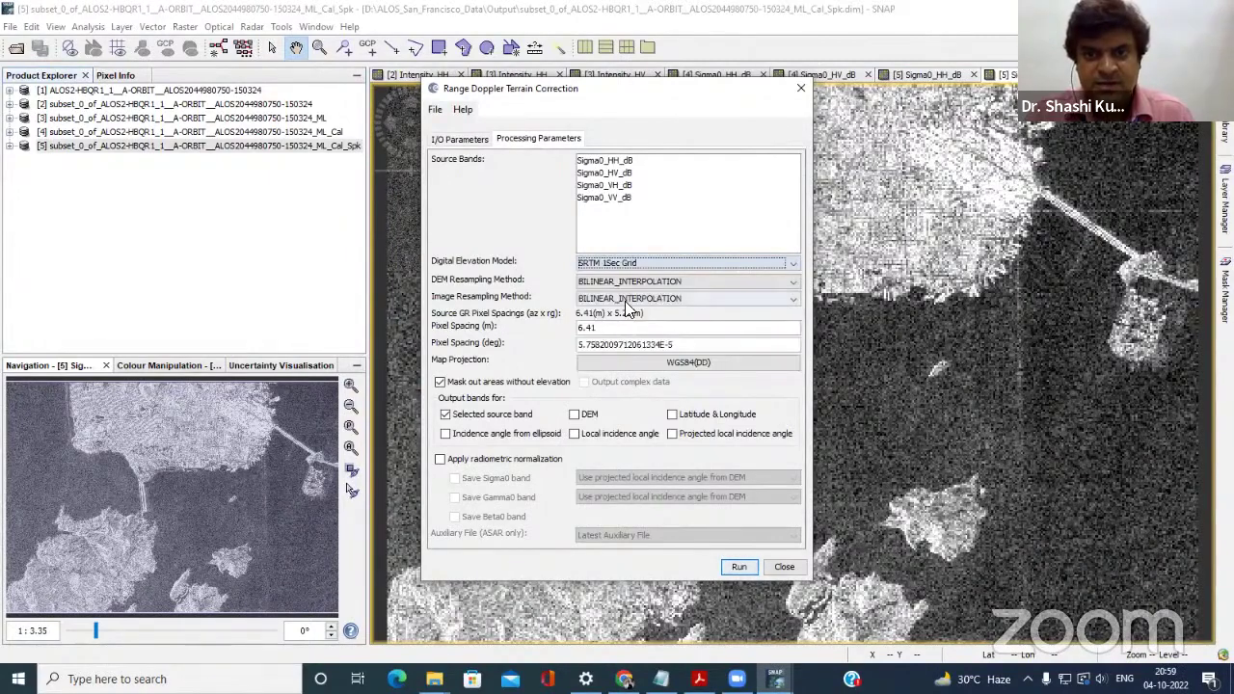
click(575, 415)
click(445, 434)
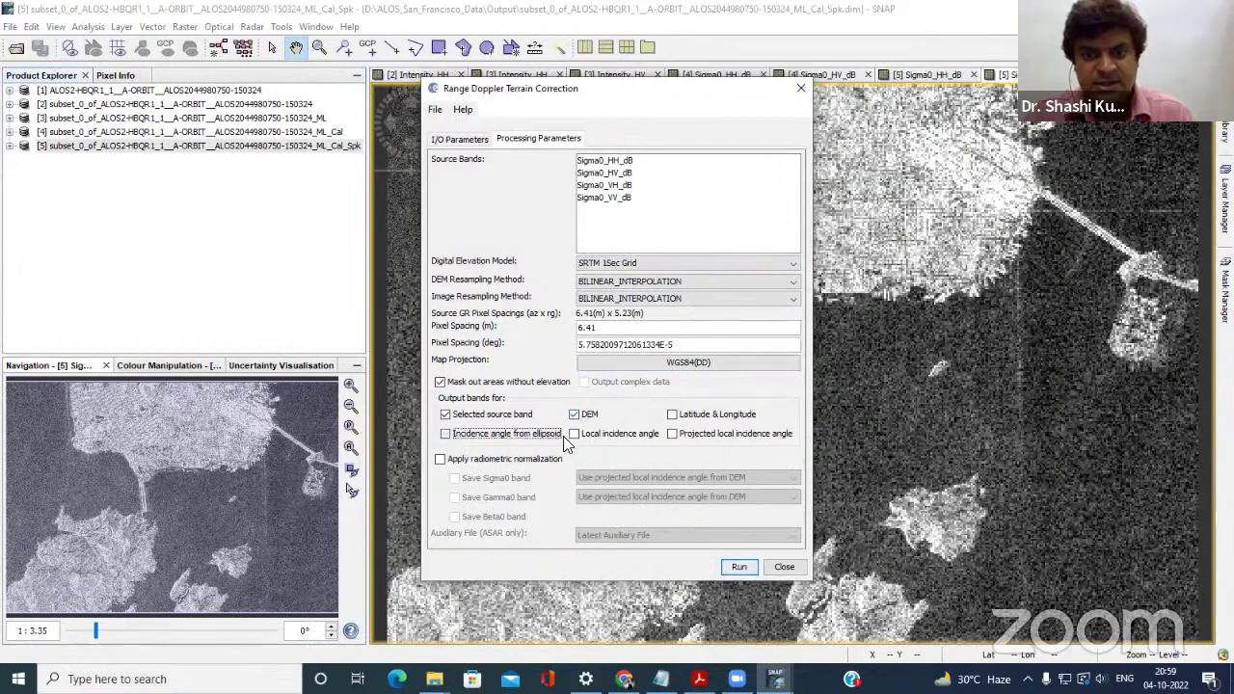
click(575, 433)
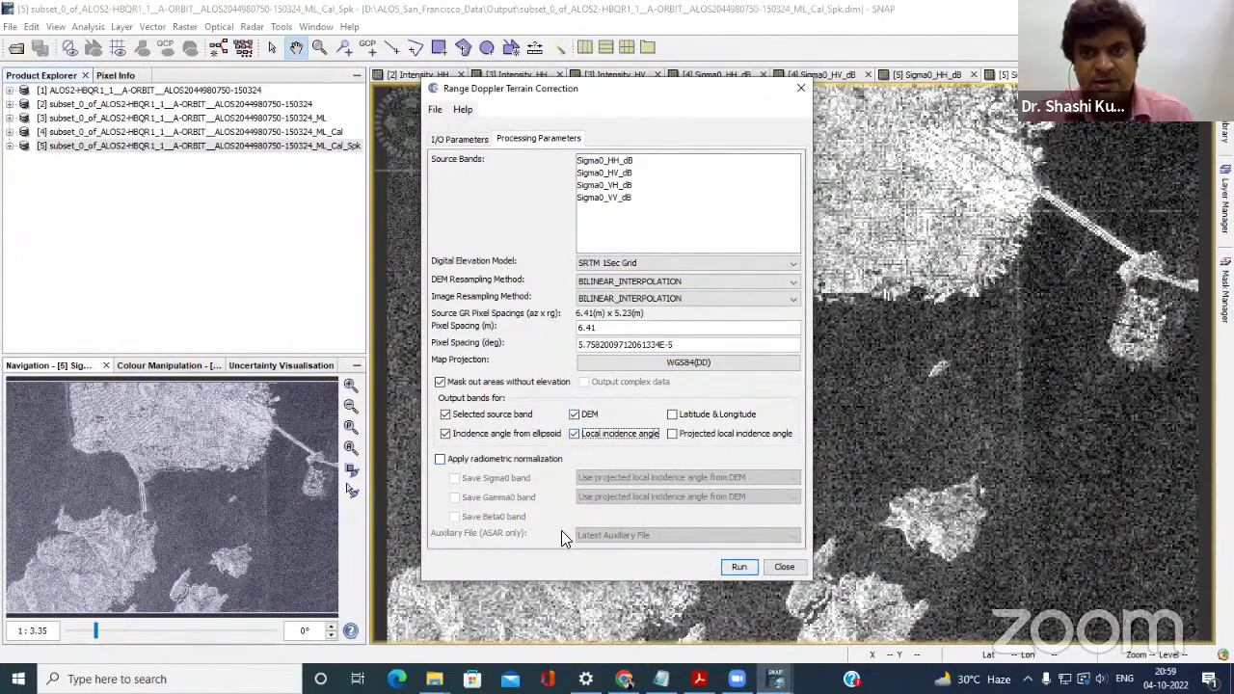
Try to run the ML_Cal_Spk_TC_1 terrain correction, moving its dialog and the progress window aside.
click(736, 566)
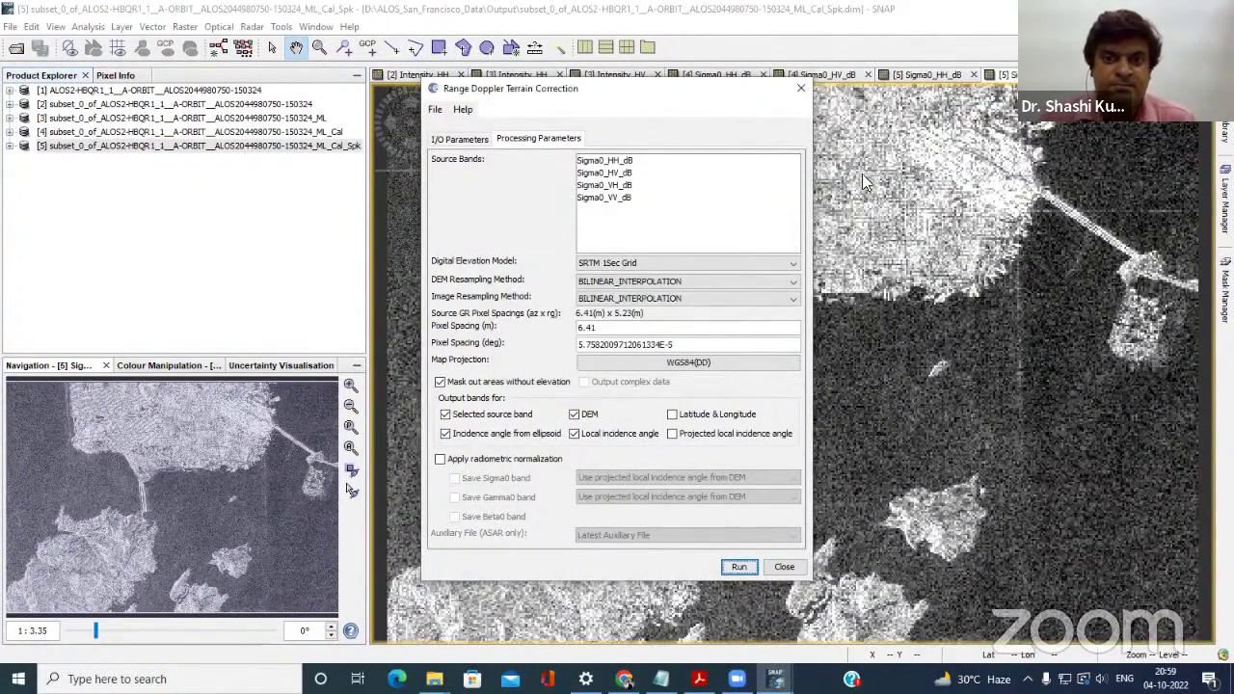
drag(578, 88, 865, 138)
drag(591, 280, 590, 202)
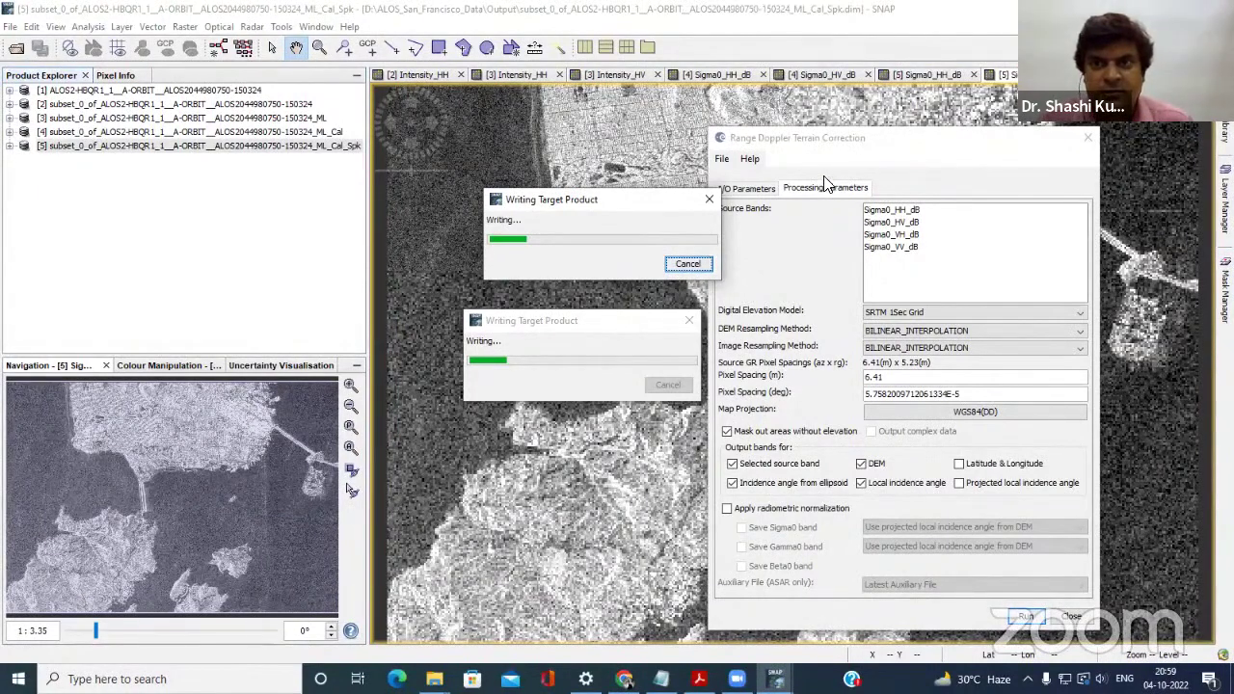
click(790, 118)
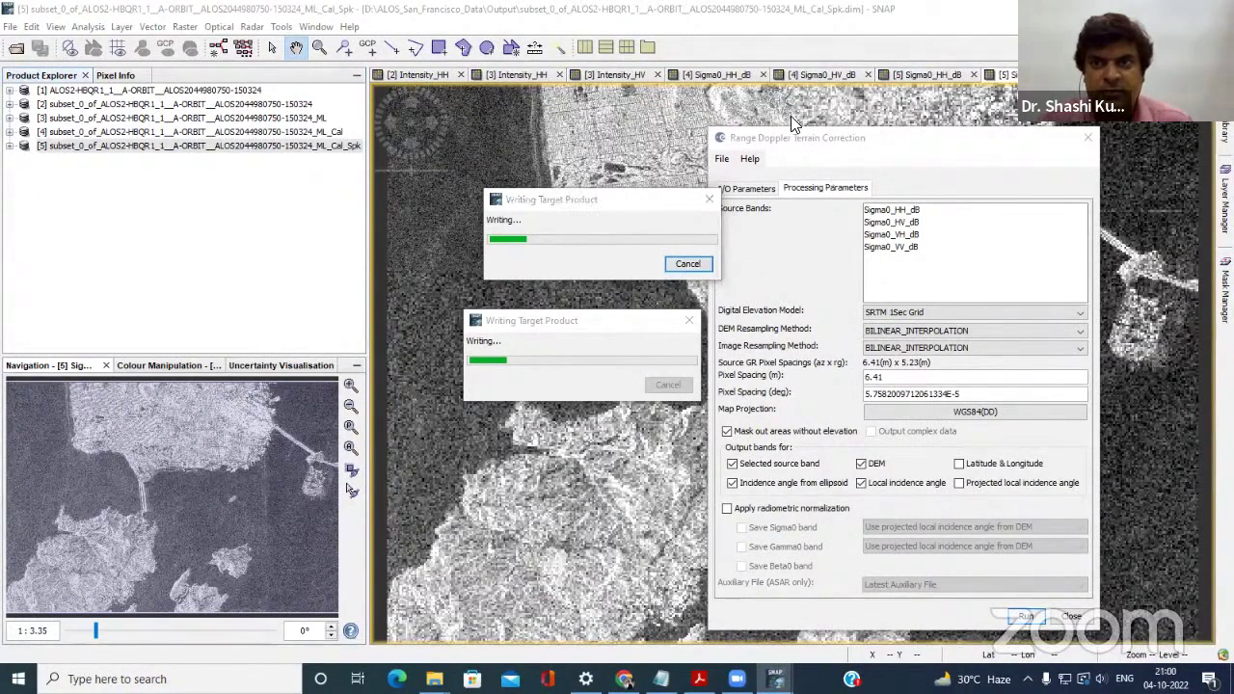
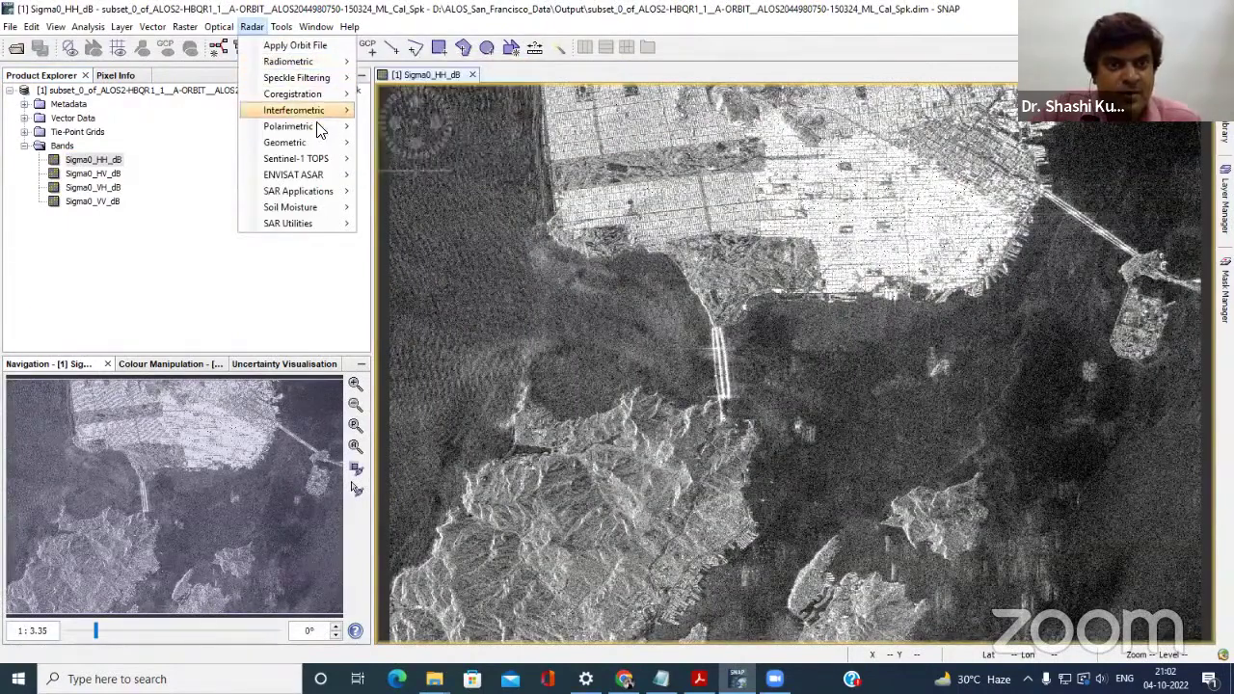
Open Range-Doppler Terrain Correction for the reloaded ML_Cal_Spk product and remove the subset_0_of_ prefix from the target name.
mouse_move(318, 144)
mouse_move(419, 146)
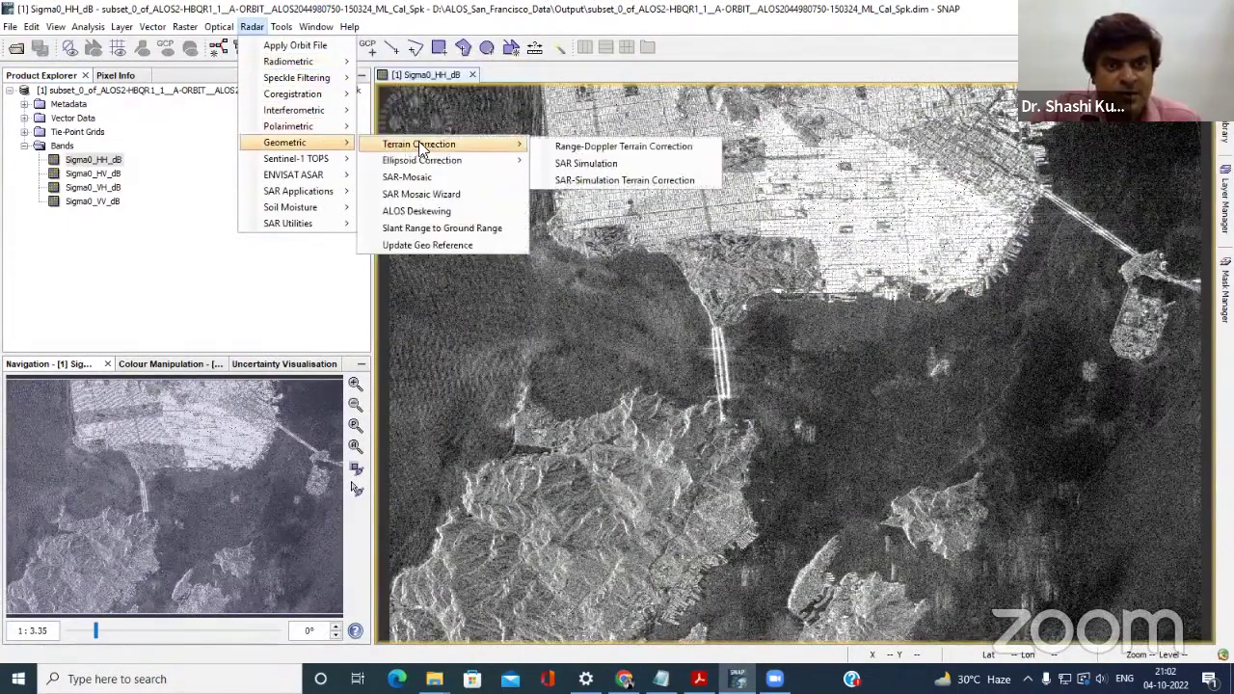
click(633, 149)
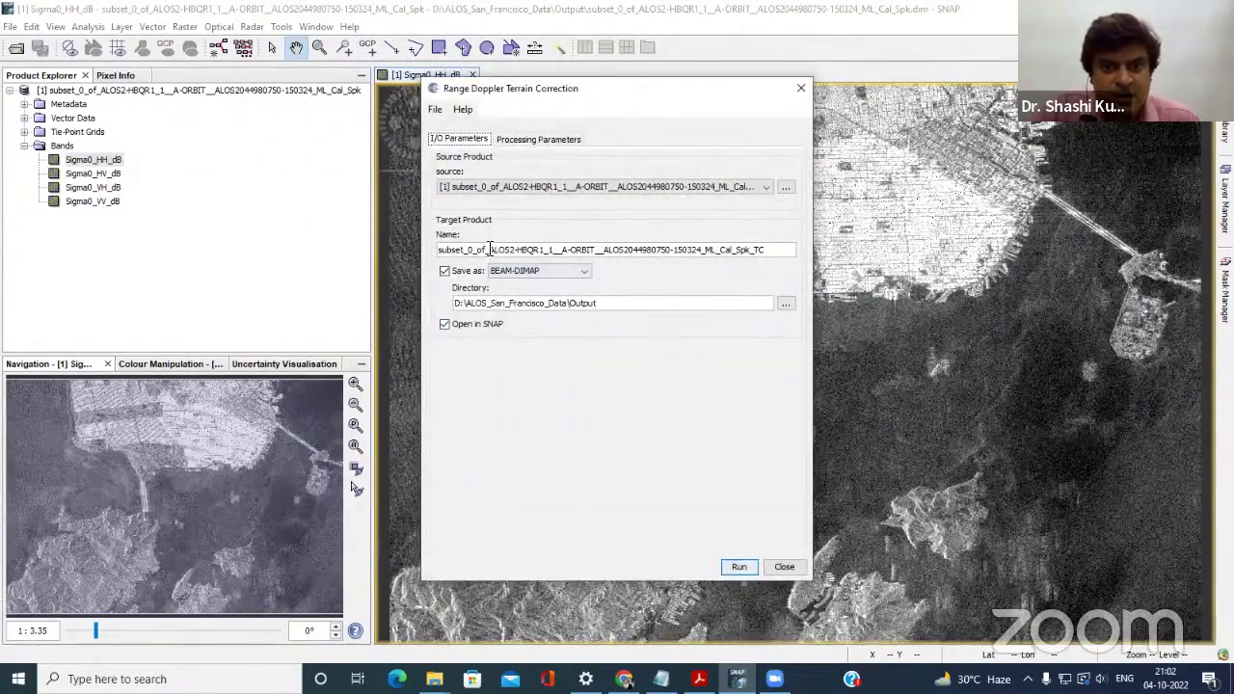
drag(490, 249, 427, 249)
key(BackSpace)
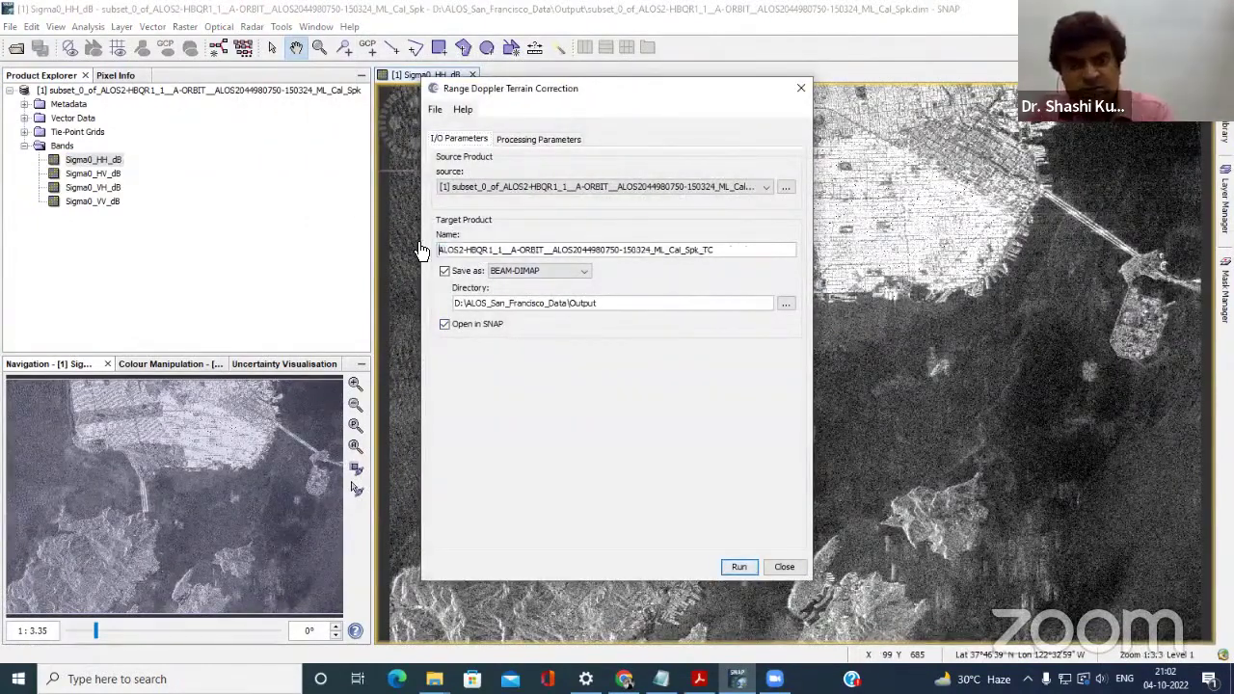
Set the DEM to SRTM 1Sec Grid, disable masking of areas without elevation, and enable the DEM and local incidence angle output bands.
click(545, 143)
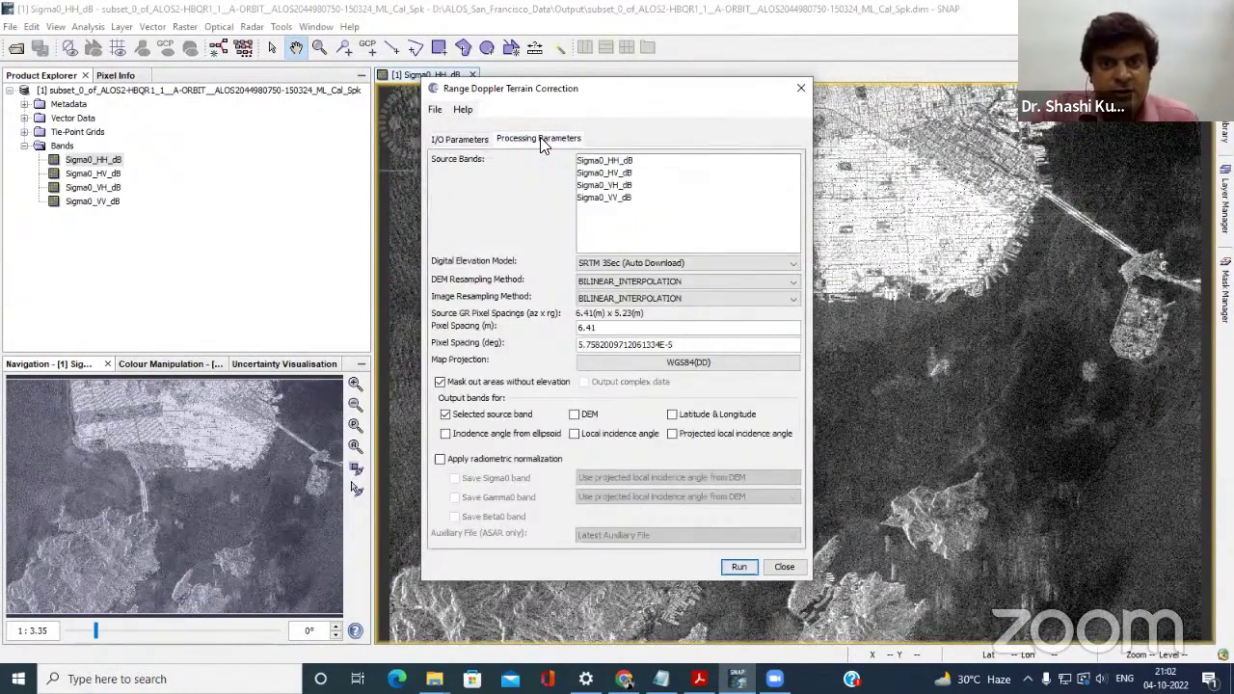
click(634, 264)
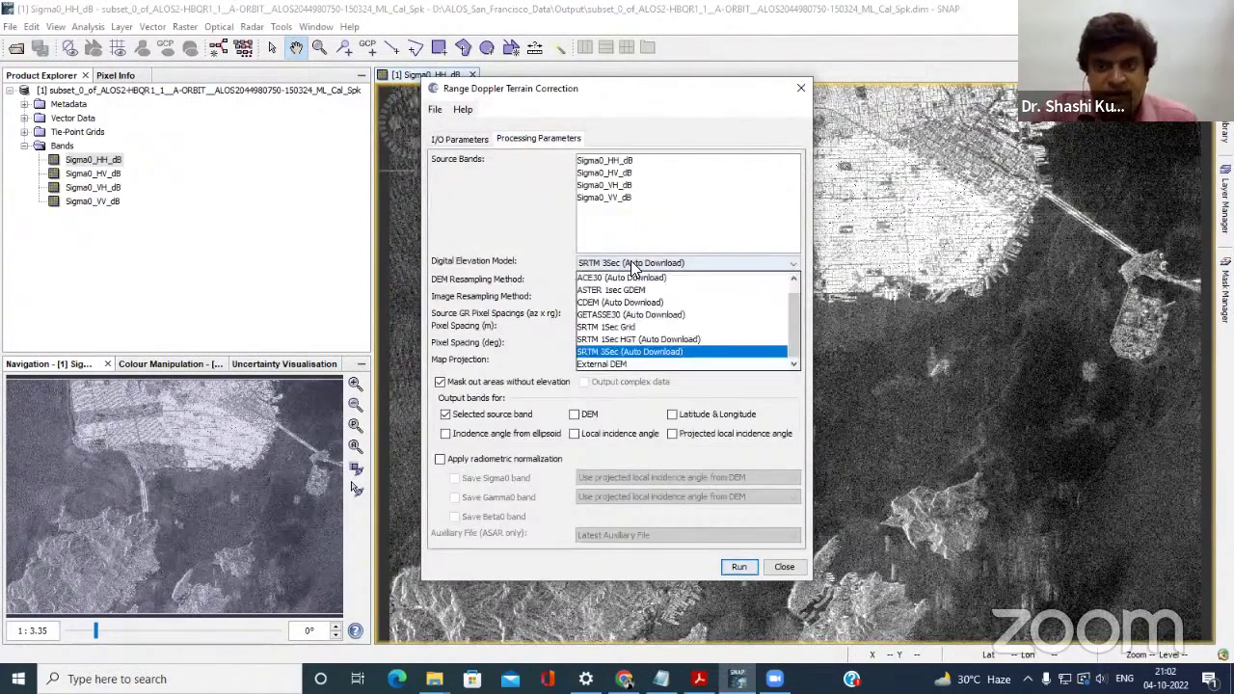
click(634, 328)
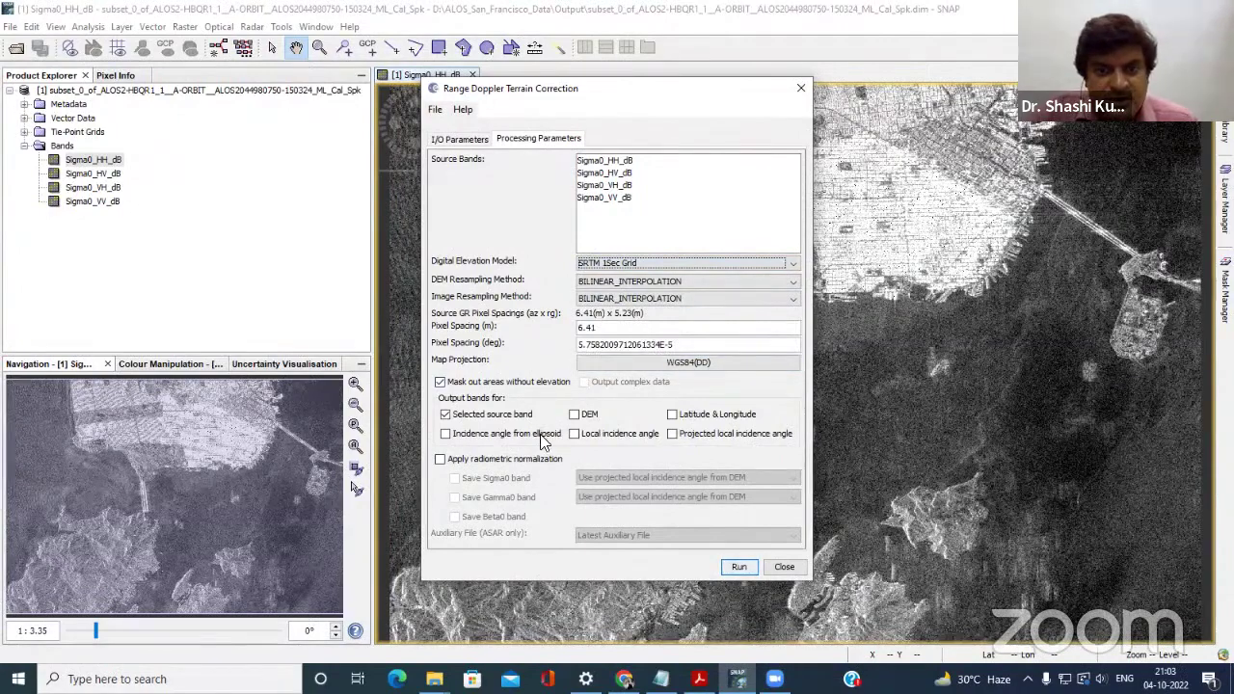
click(439, 382)
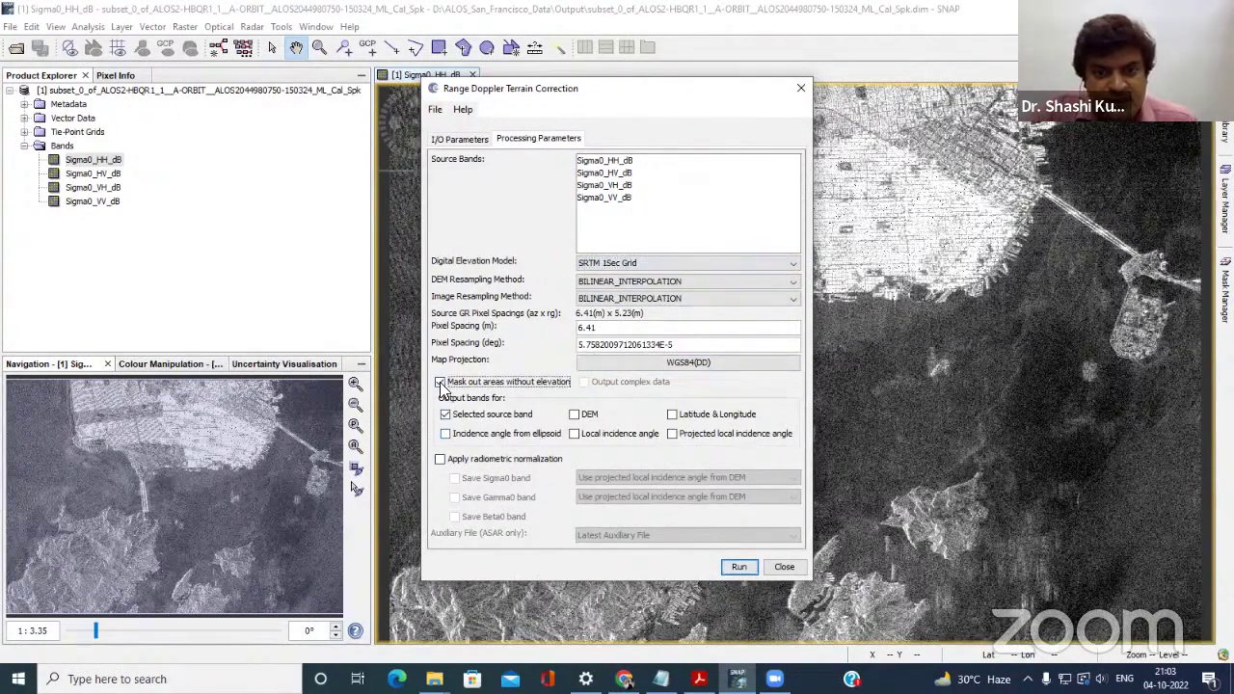
click(573, 414)
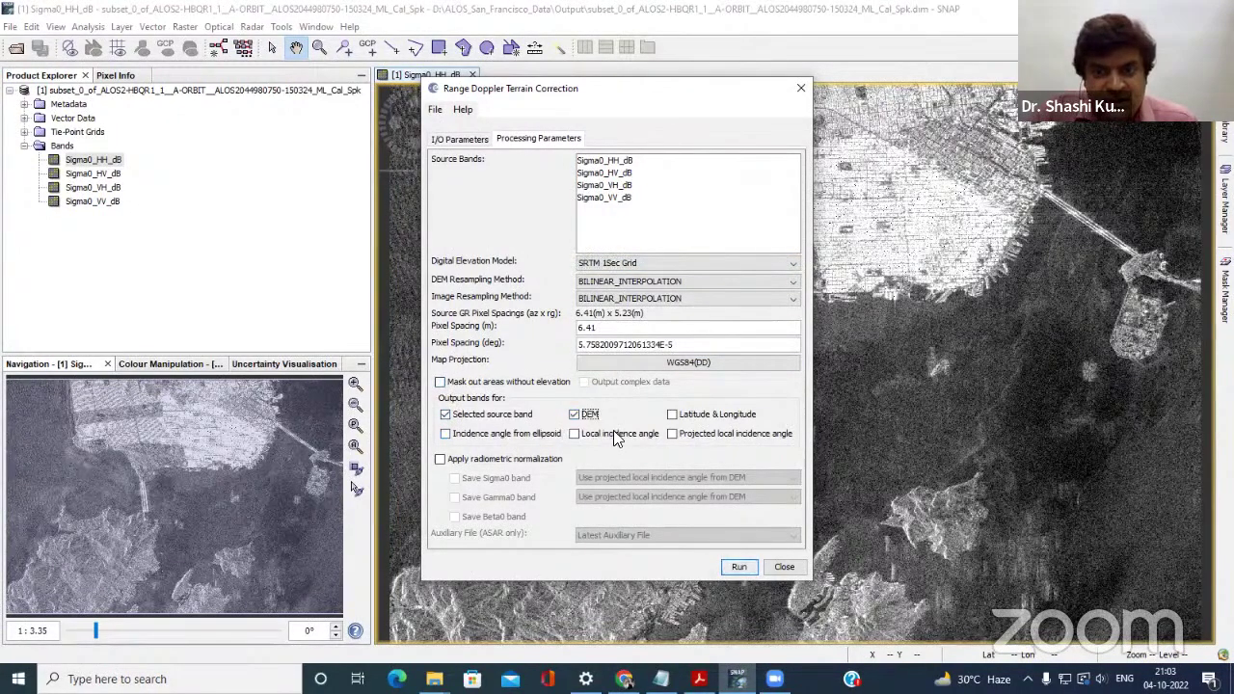
click(574, 435)
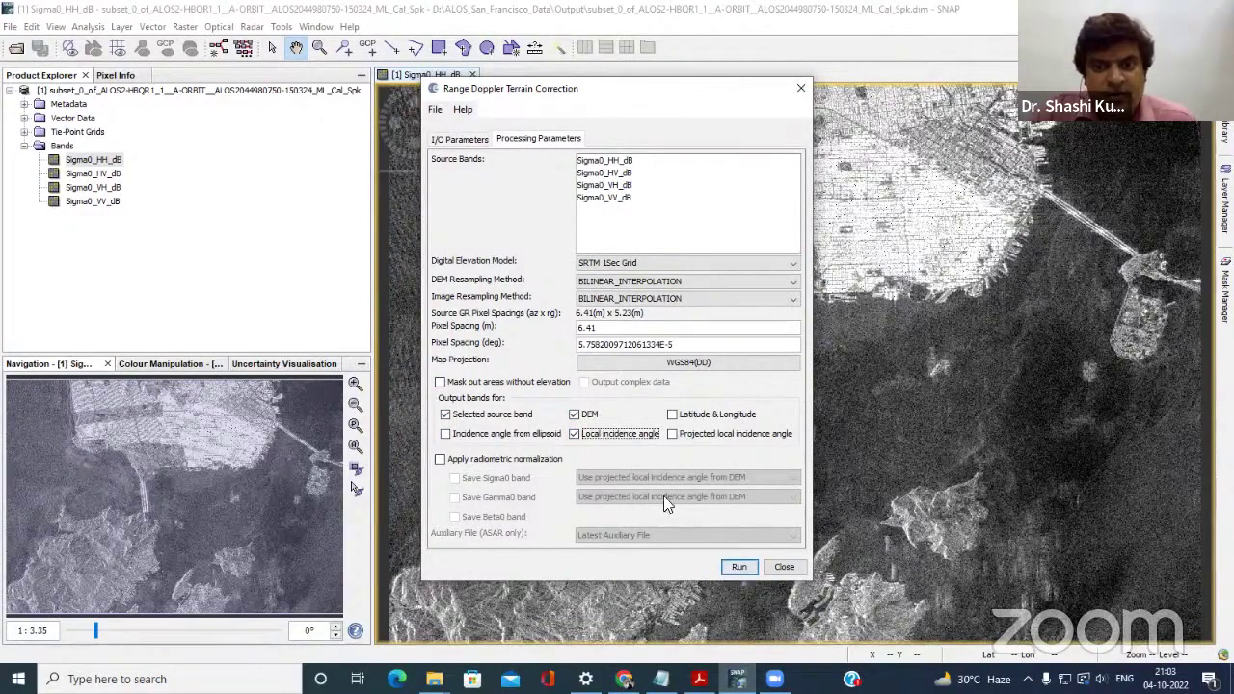
Recheck the source and target product settings, and run the terrain correction for the ML_Cal_Spk_TC product.
click(479, 140)
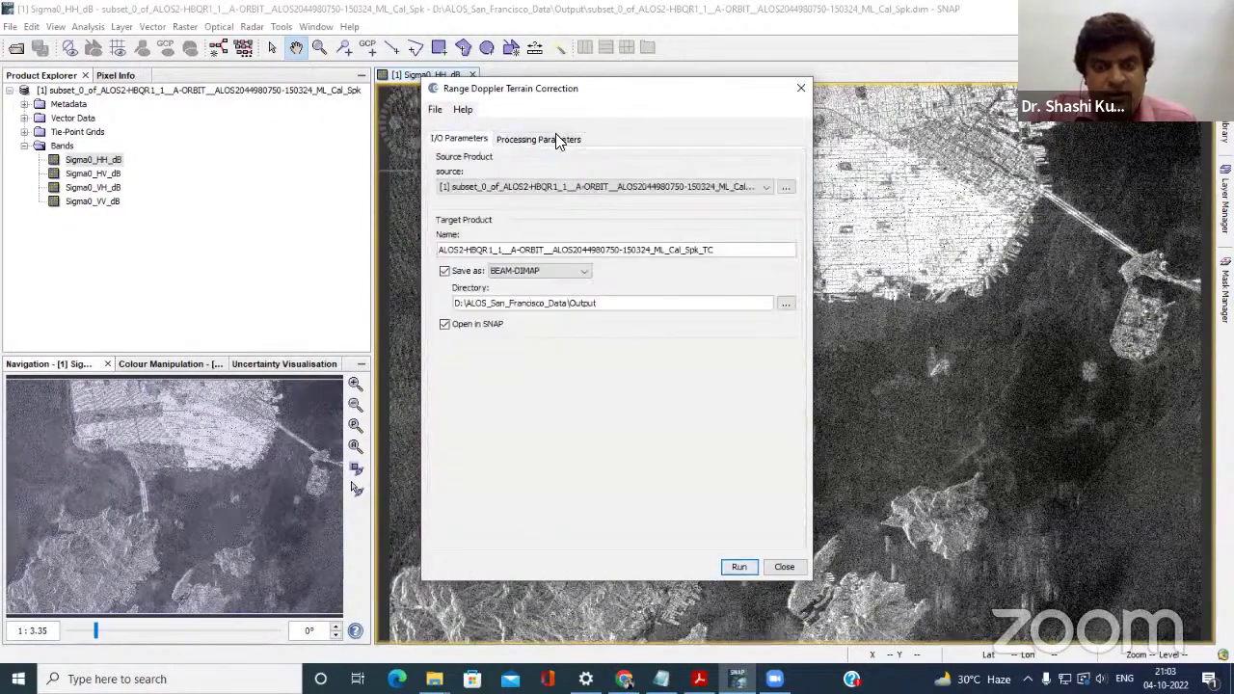
click(557, 140)
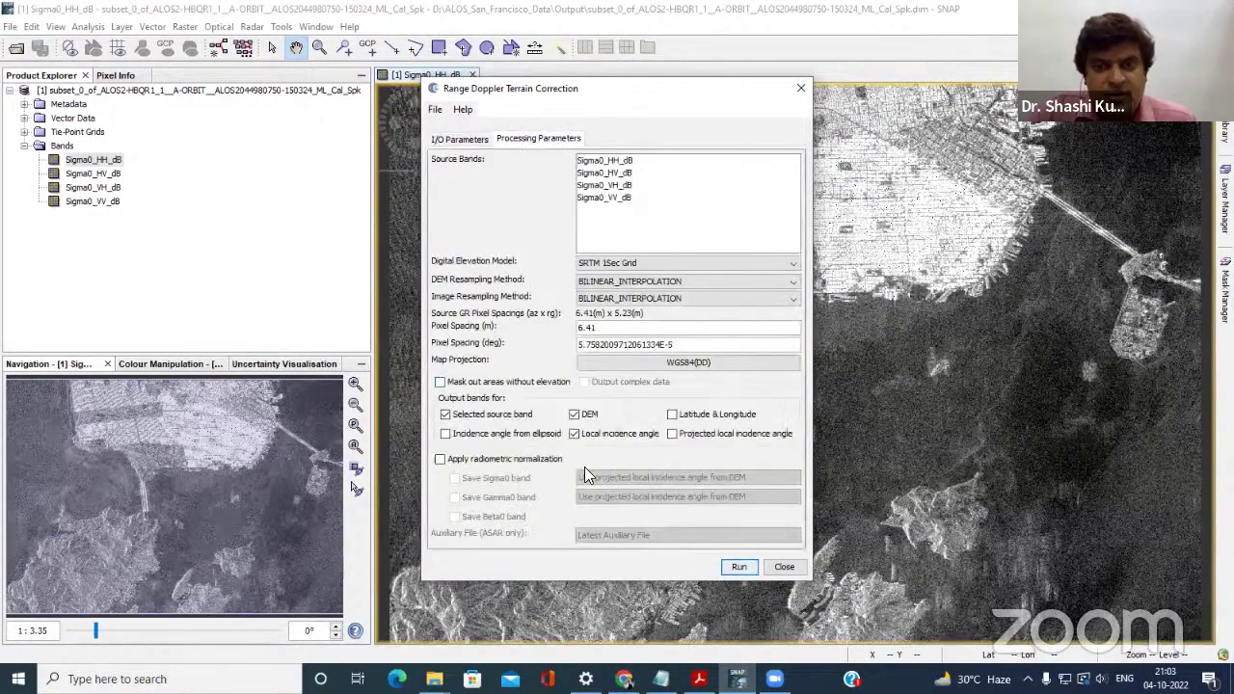
click(738, 567)
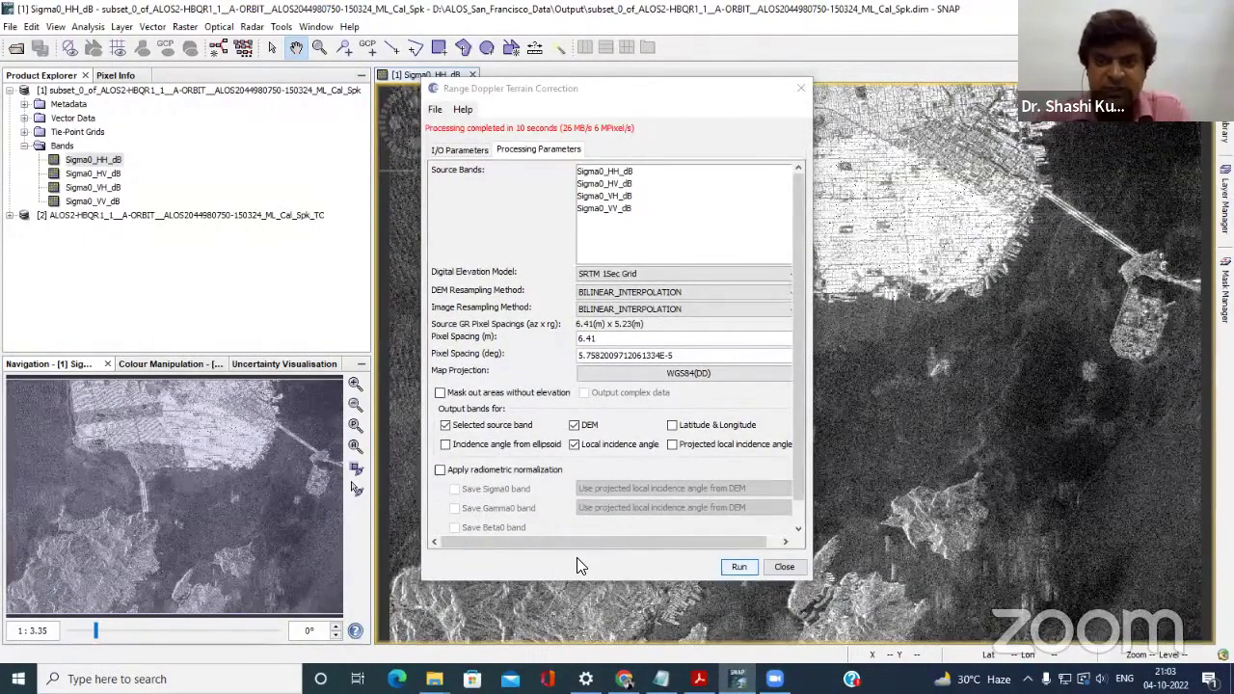
Display the Sigma0_HH_dB band of the new ML_Cal_Spk_TC product and dismiss the terrain correction dialog.
click(11, 222)
click(24, 256)
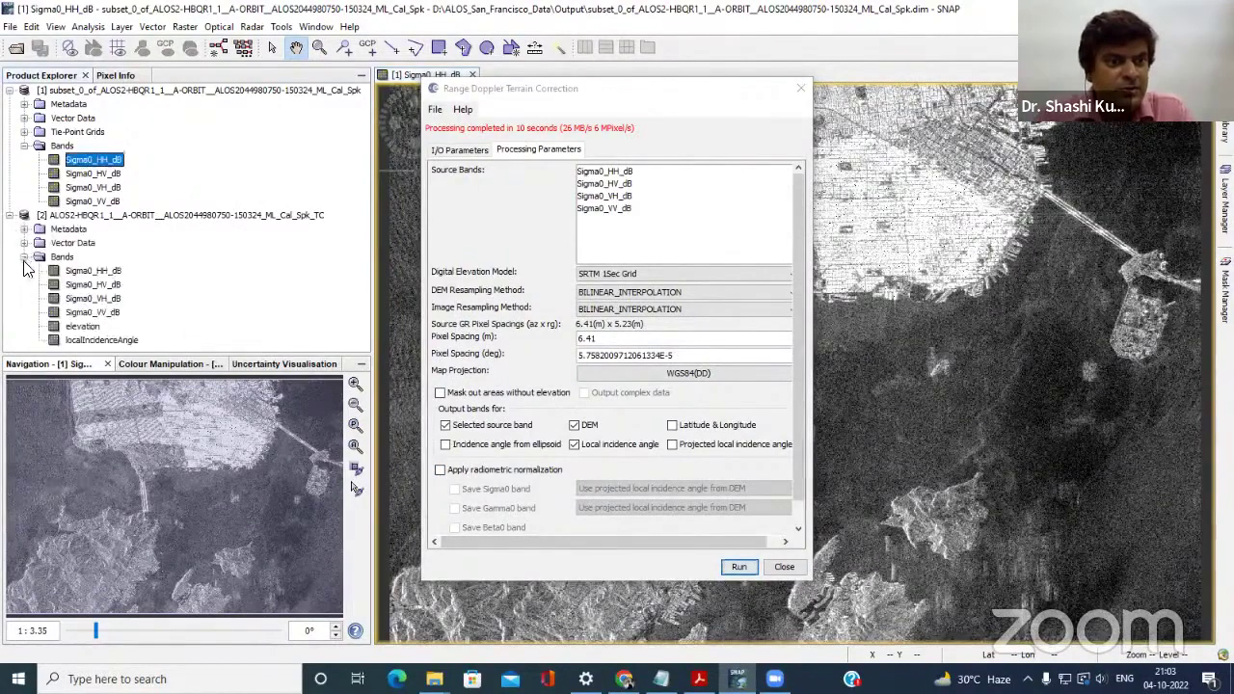
double_click(89, 273)
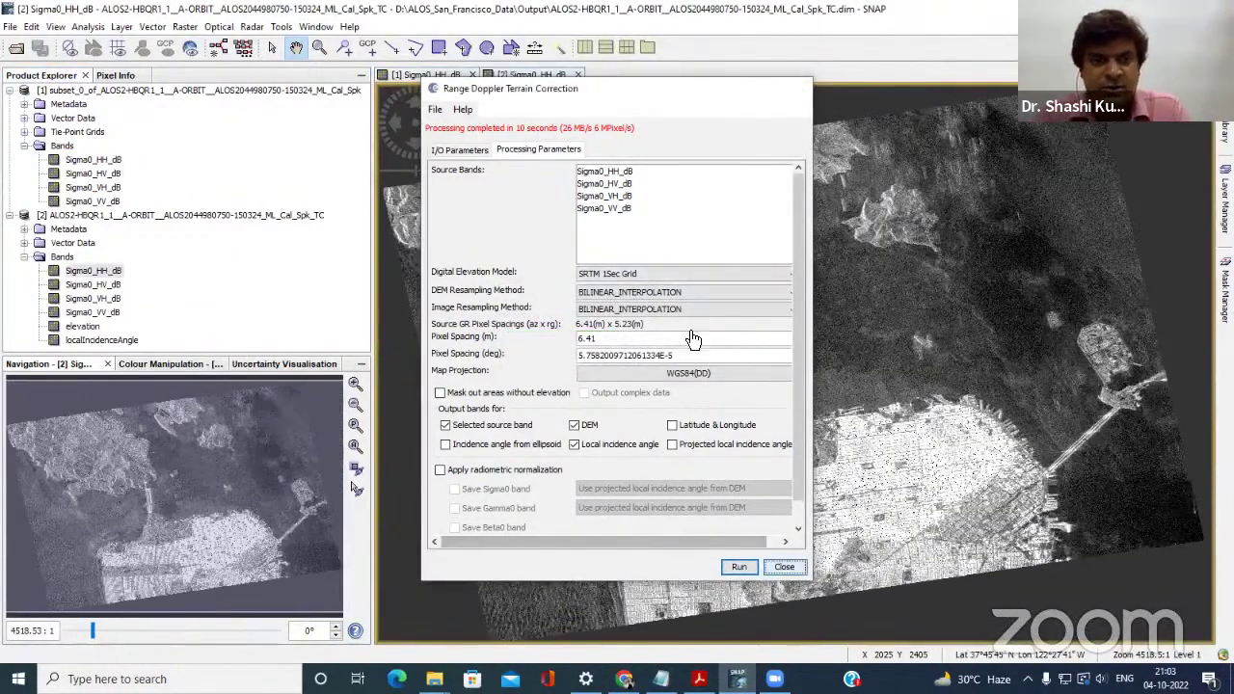
key(Escape)
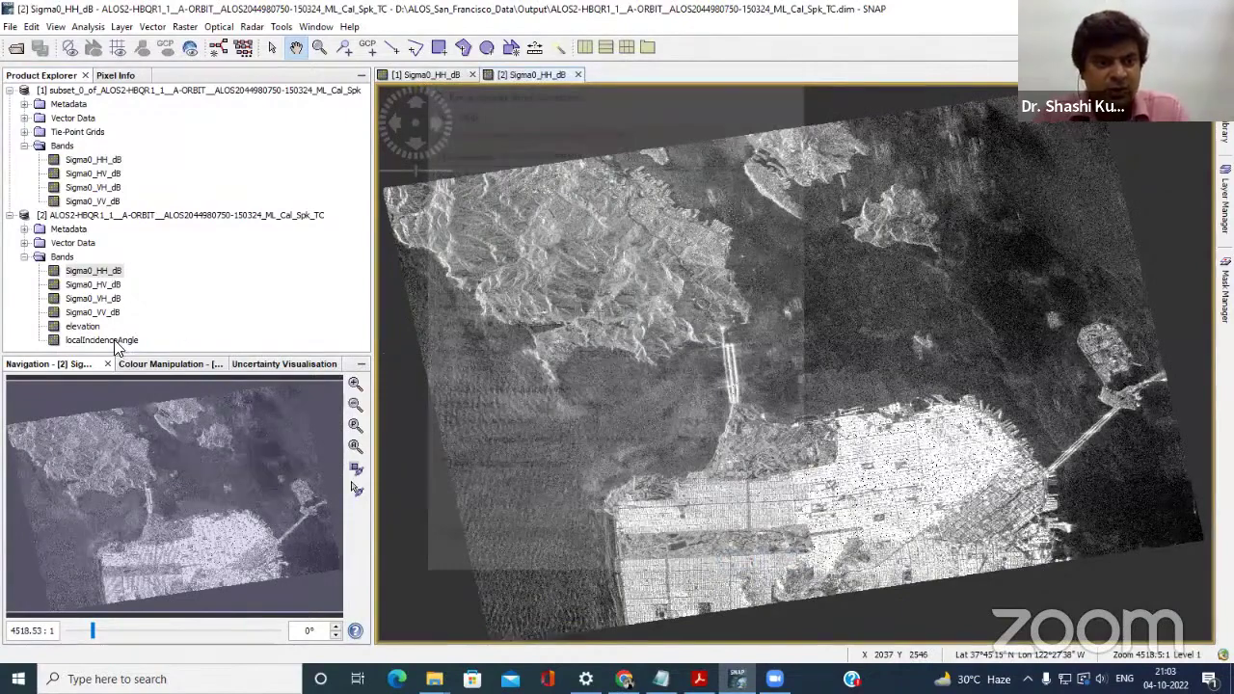
Display the localIncidenceAngle and elevation bands of the terrain-corrected product.
double_click(113, 340)
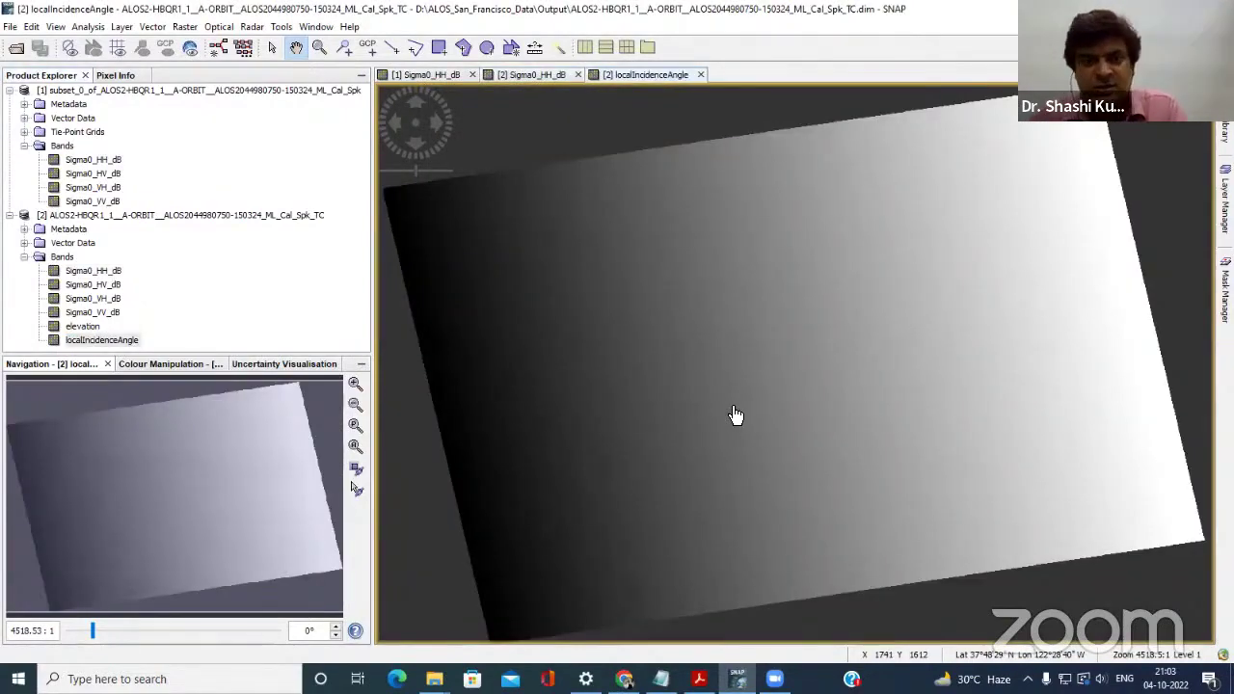
click(92, 328)
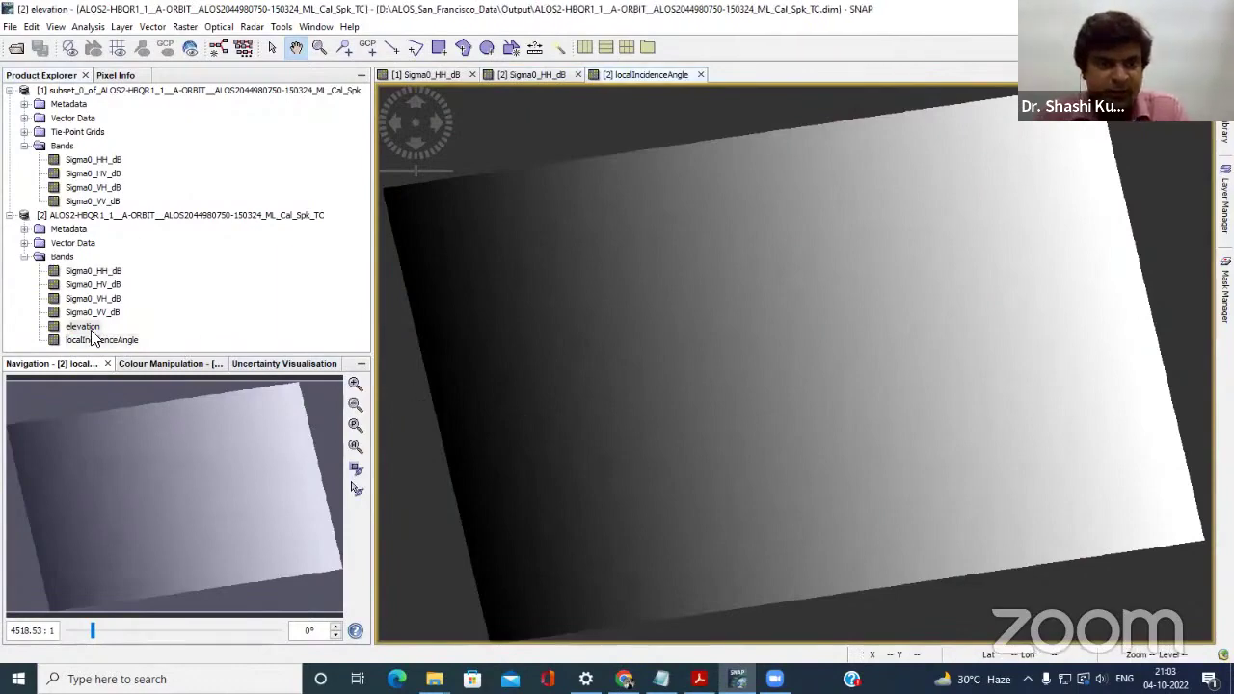
double_click(92, 330)
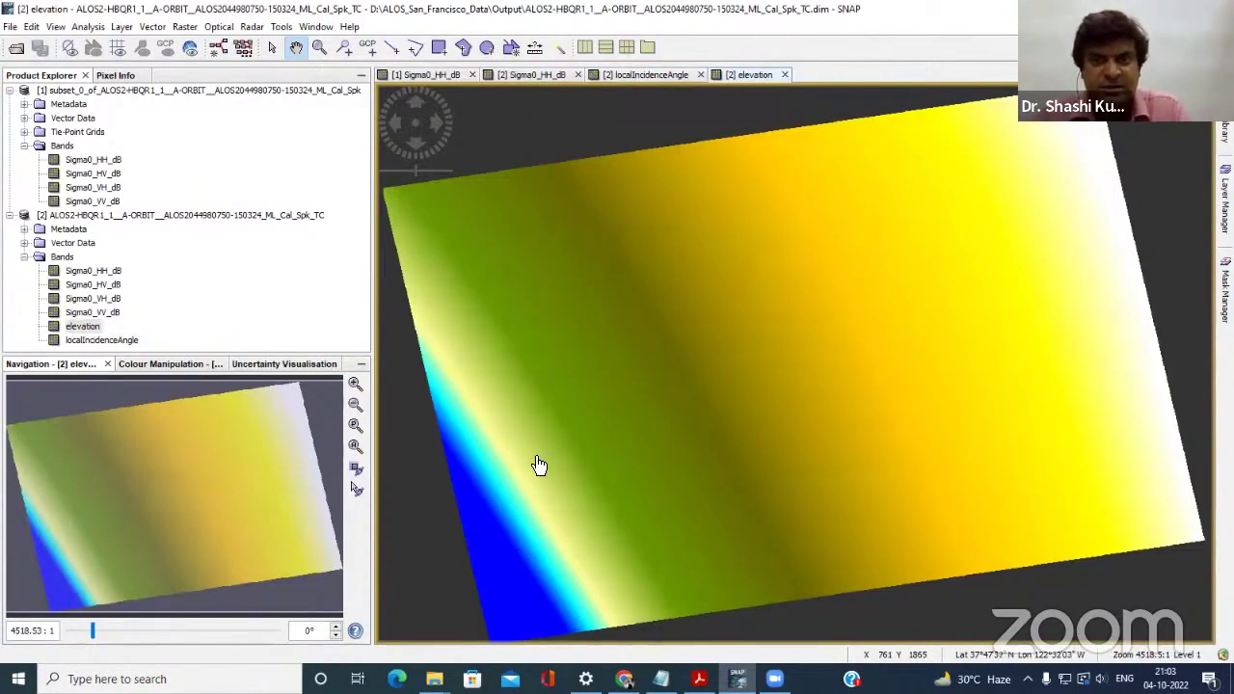
Display the terrain-corrected Sigma0_VV_dB band and export its view as the Google Earth KMZ Sigma0_VV_dB in D:\ALOS_San_Francisco_Data\Output.
double_click(88, 312)
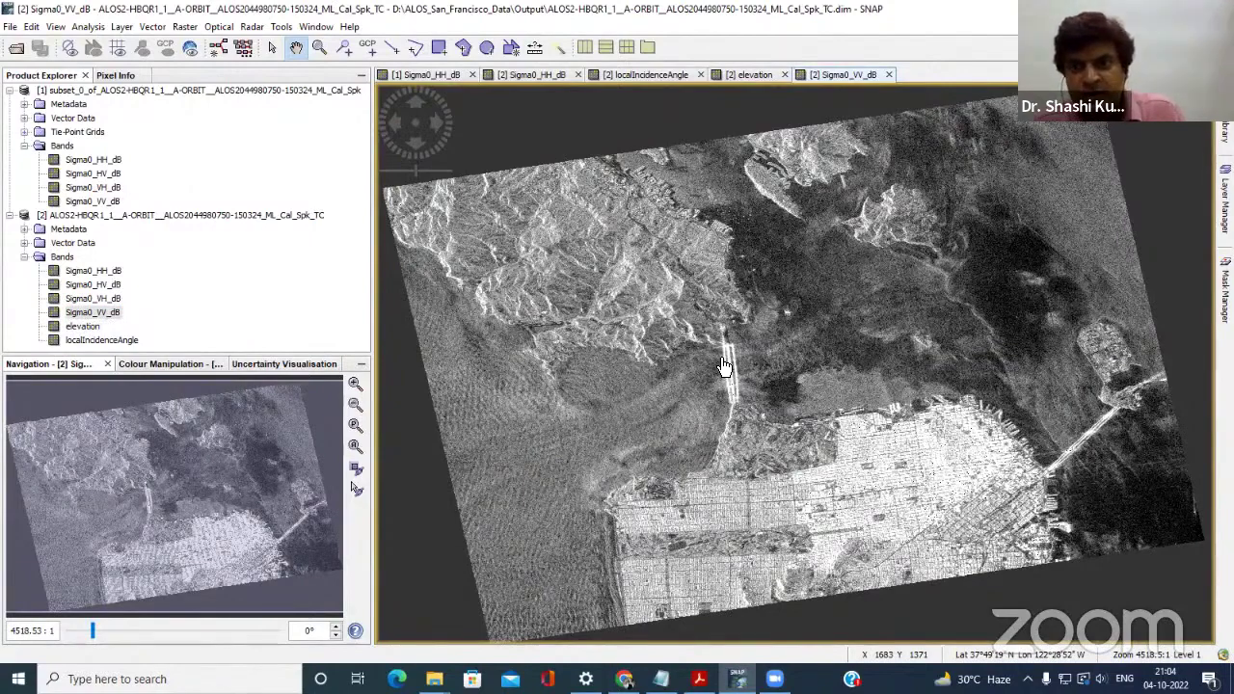
right_click(721, 363)
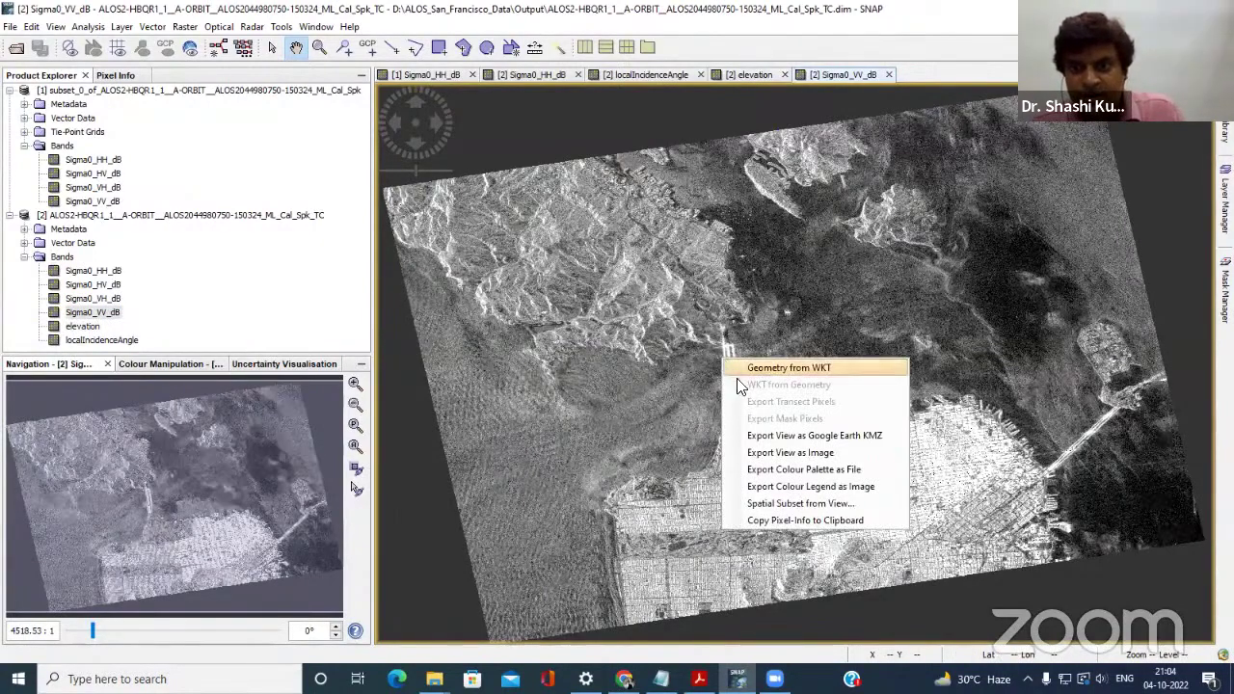
click(777, 436)
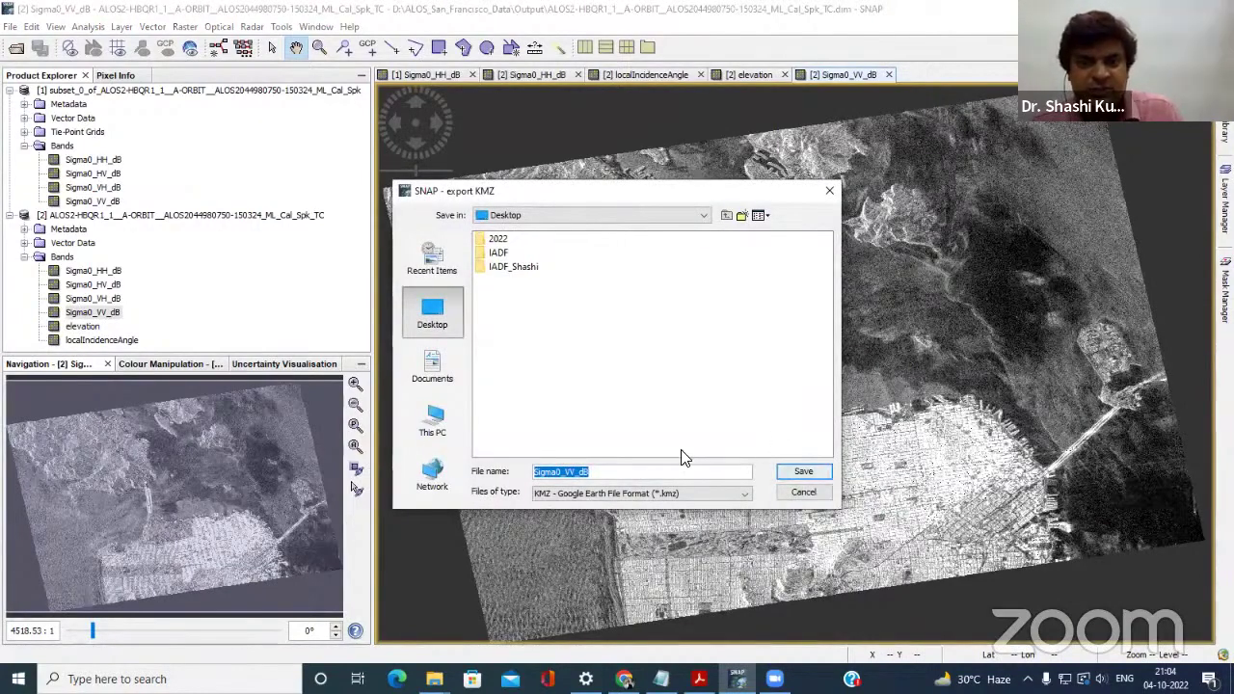
click(437, 427)
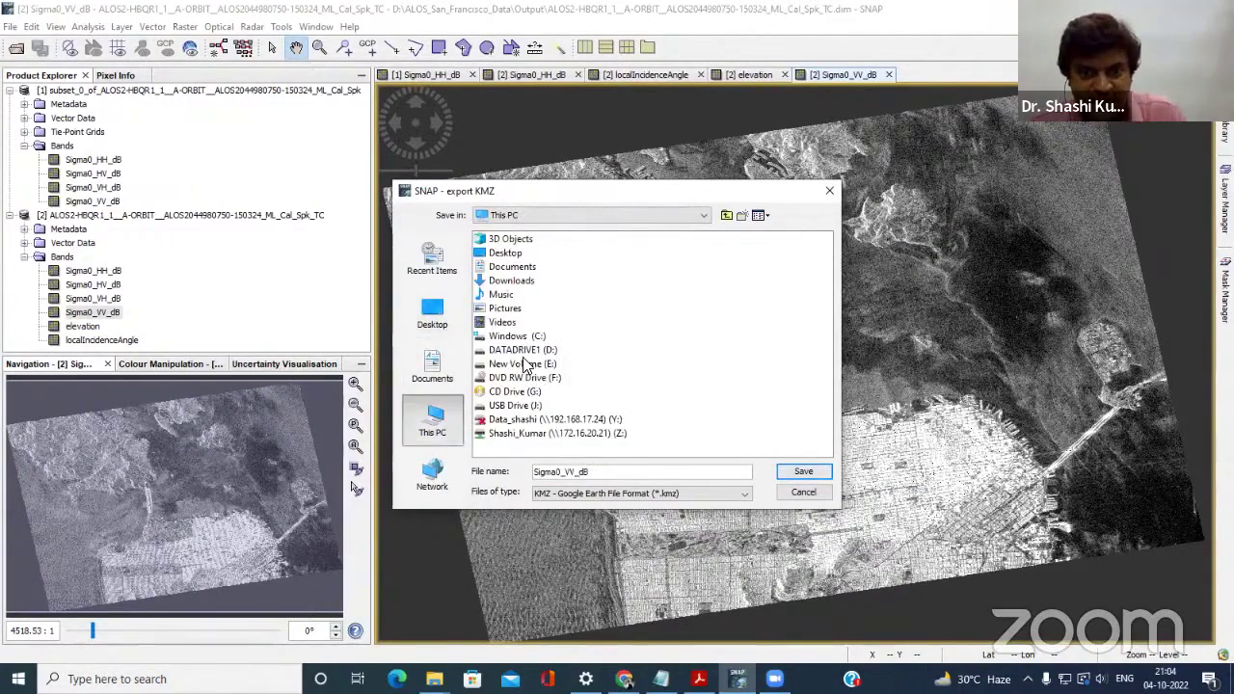
double_click(529, 351)
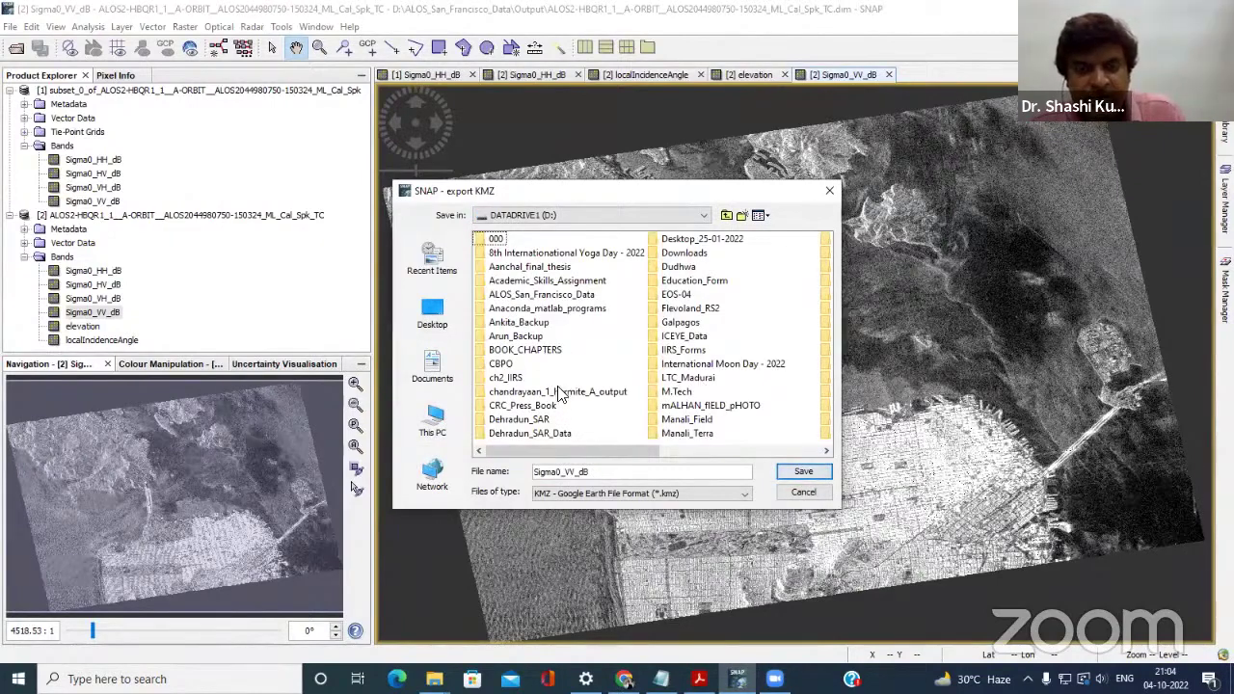
double_click(521, 294)
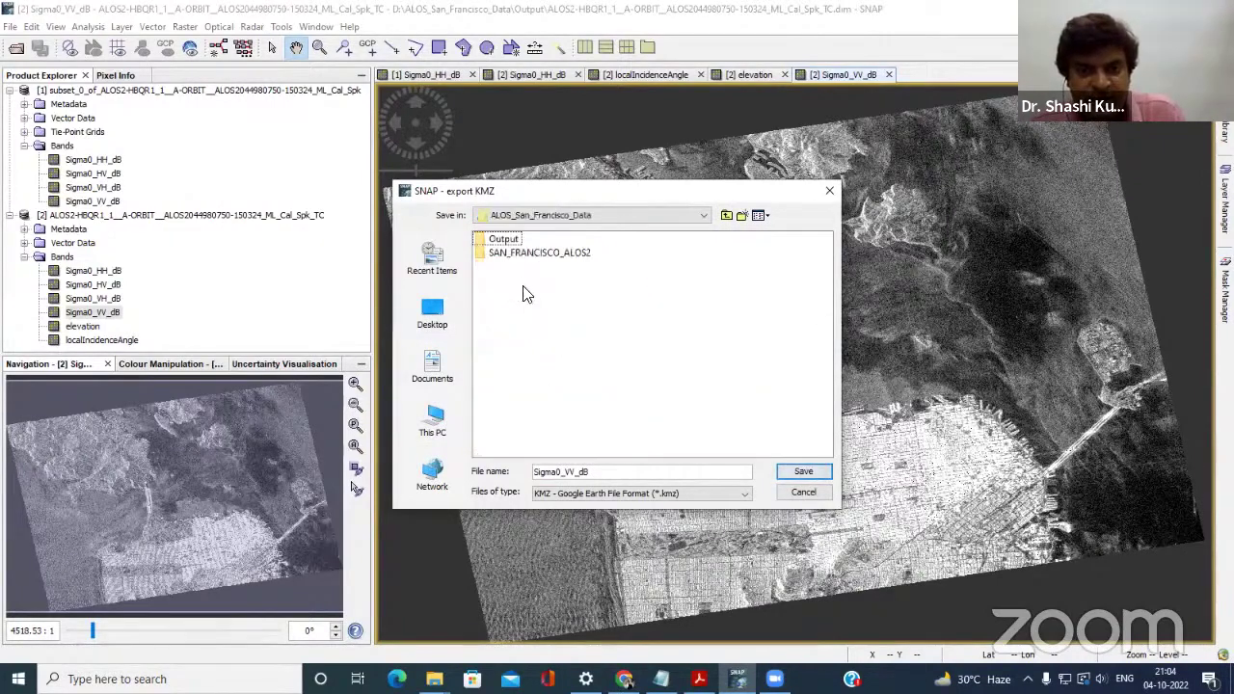
click(503, 238)
double_click(503, 239)
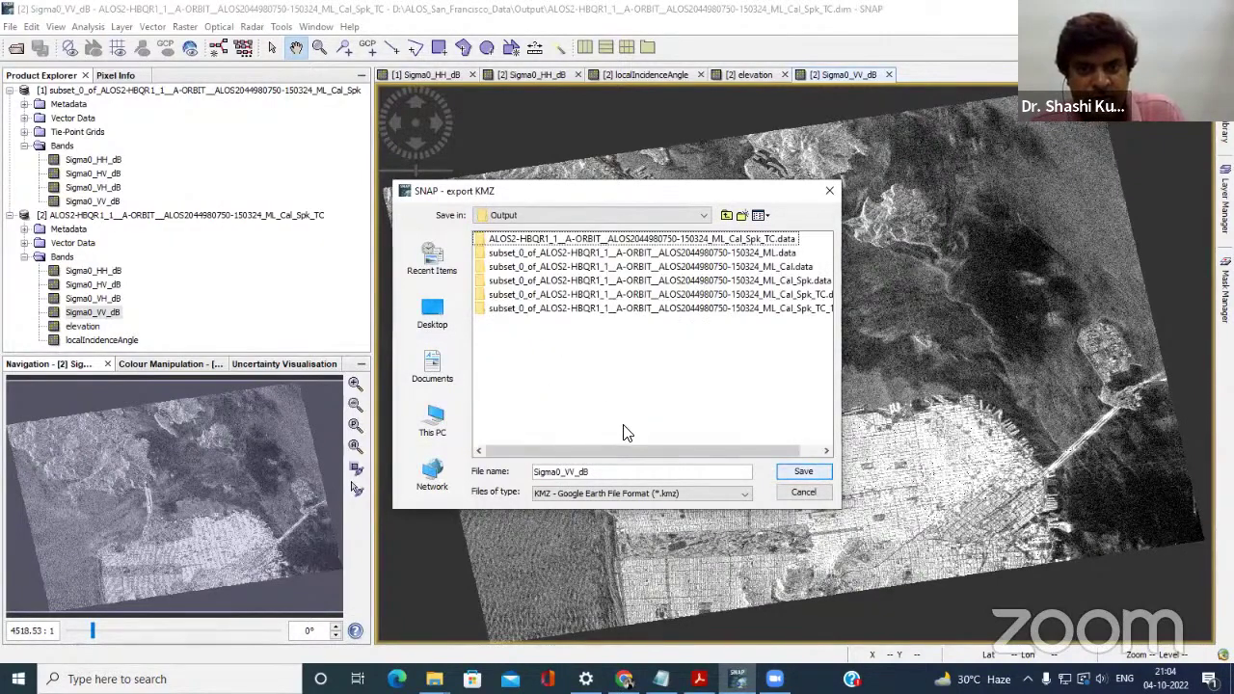
click(800, 473)
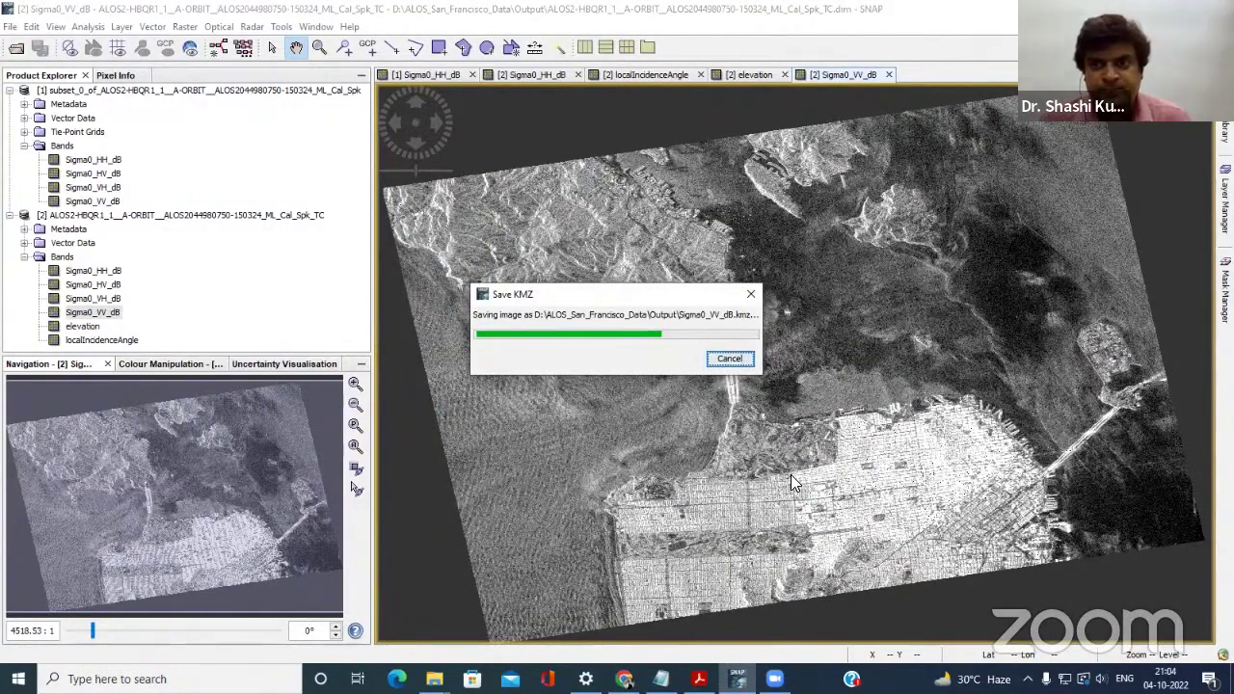
Switch to File Explorer, go to the ALOS_San_Francisco_Data Output folder and open the Sigma0_VV_dB KMZ in Google Earth Pro.
key(alt+Tab)
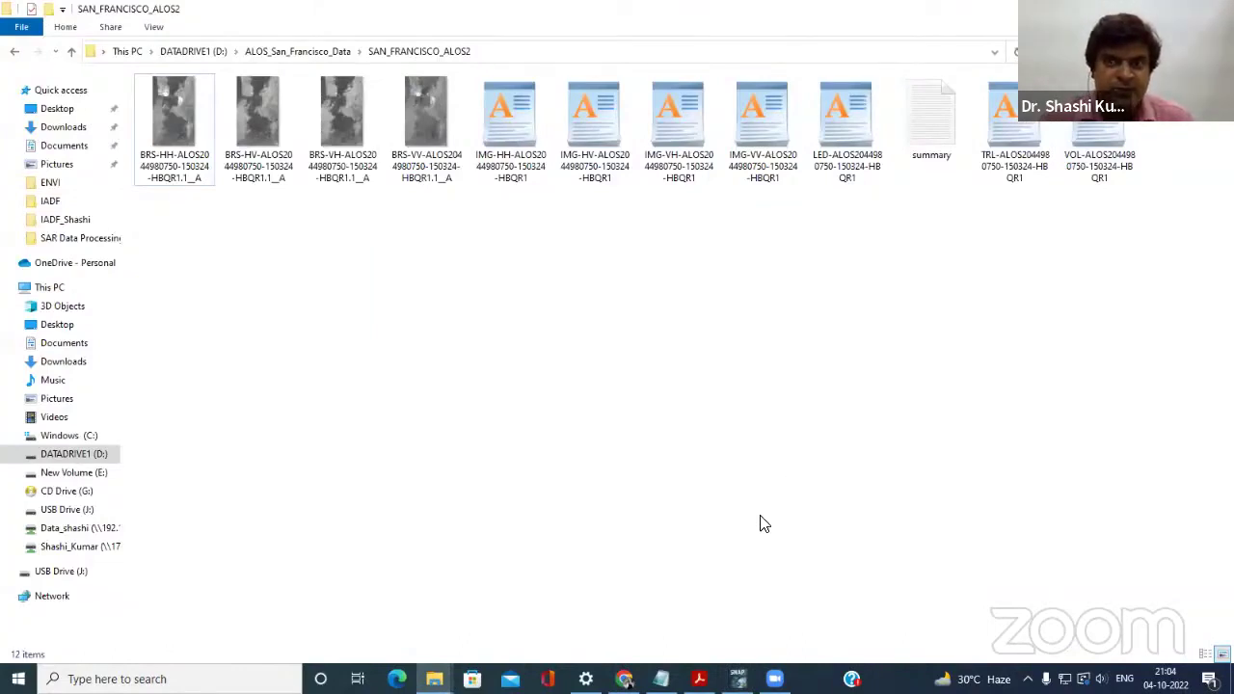
click(435, 677)
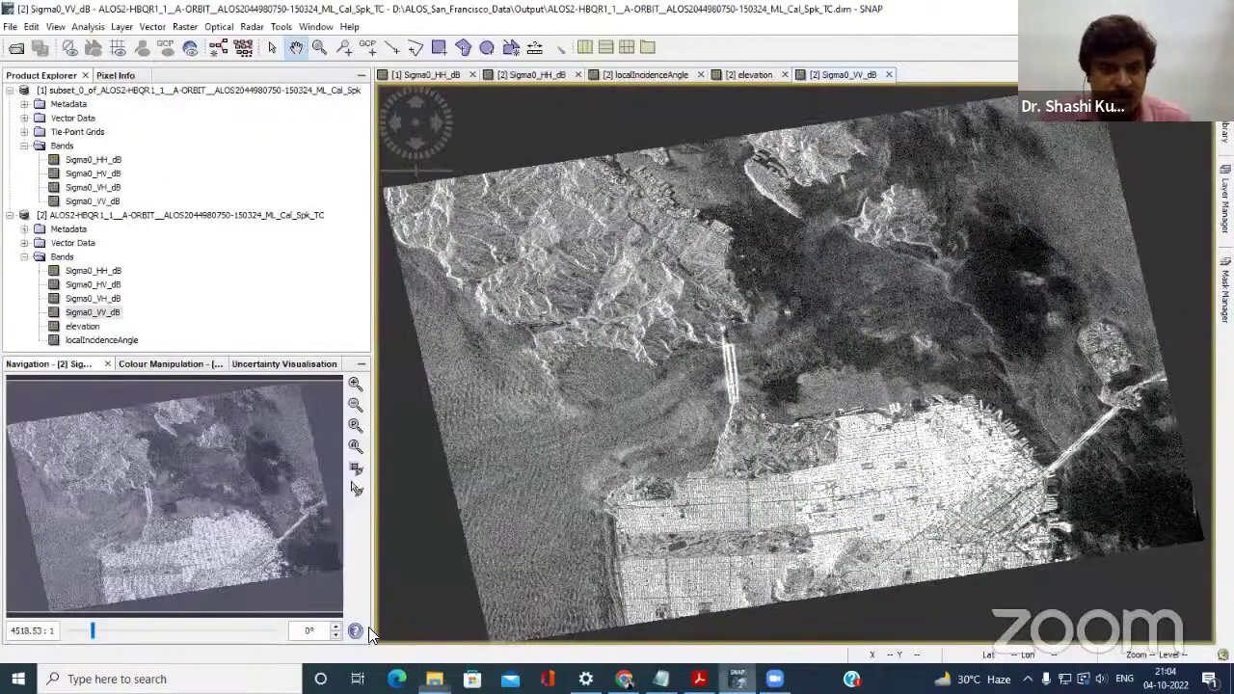
mouse_move(435, 677)
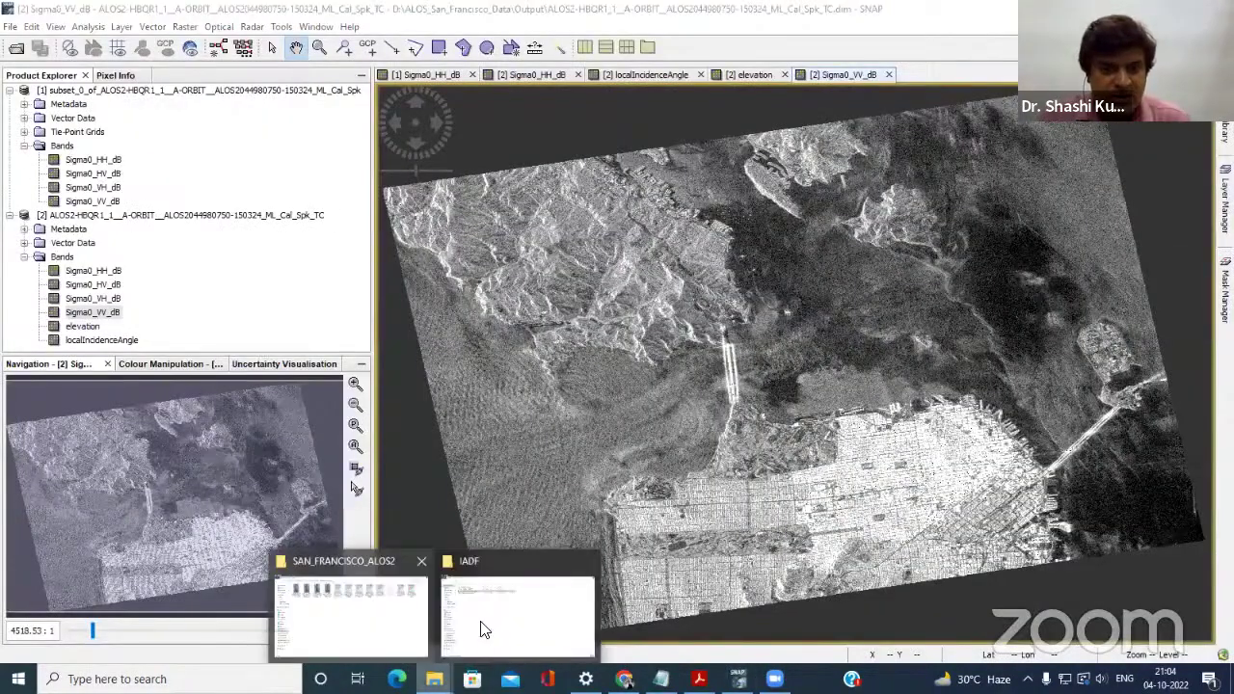
click(366, 602)
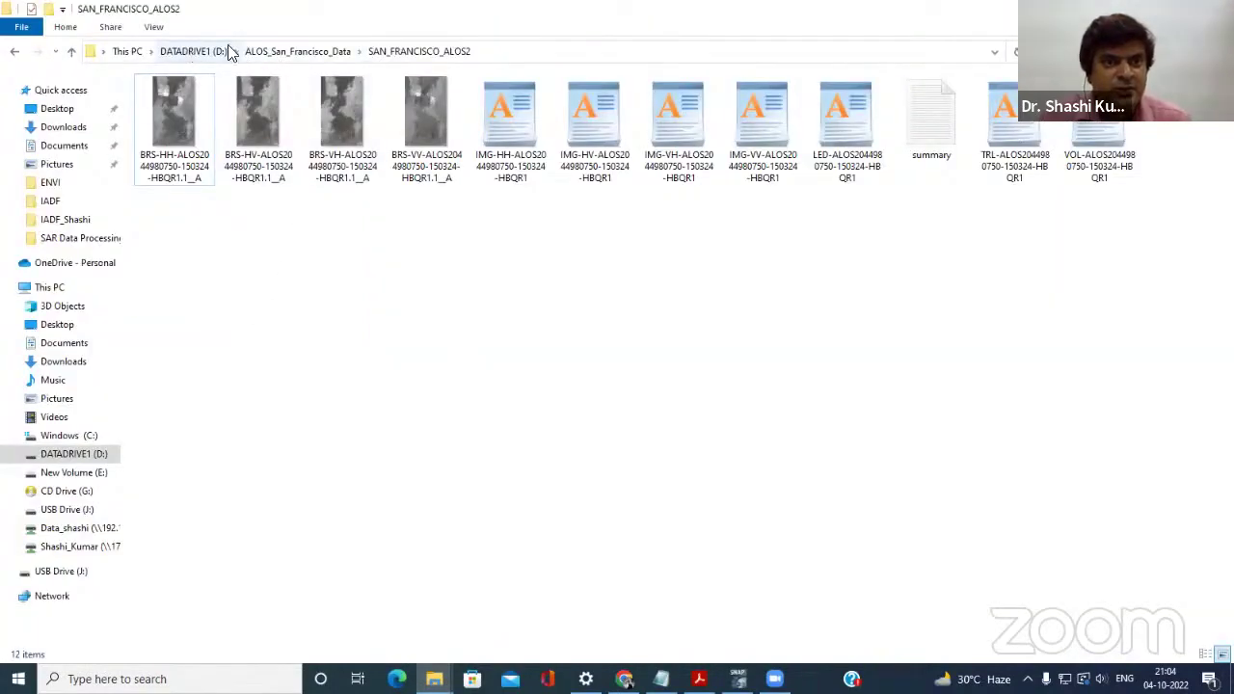
click(283, 51)
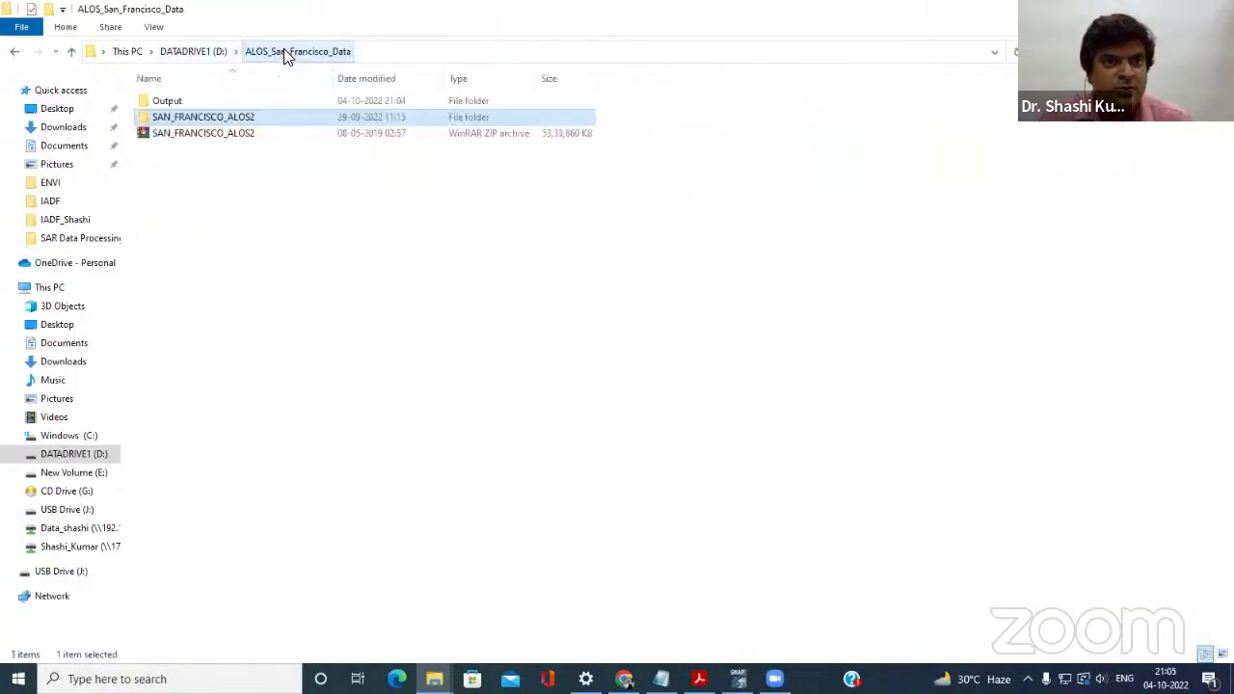
double_click(206, 100)
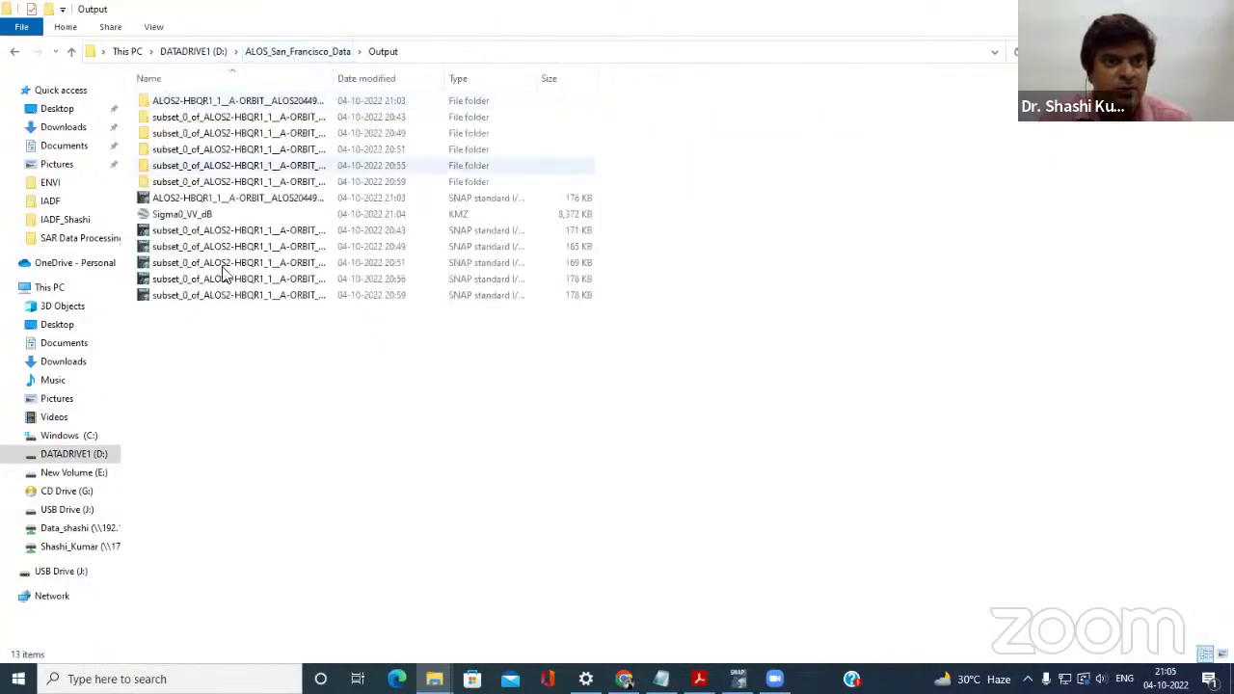
double_click(183, 217)
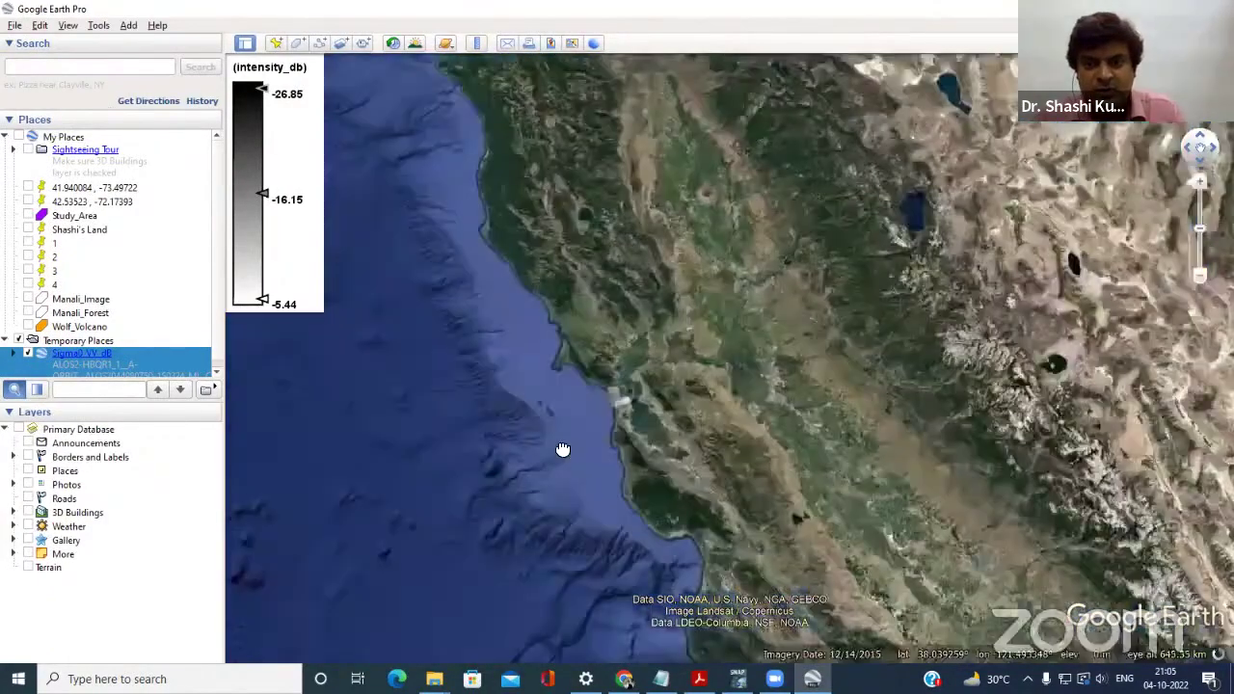
Toggle the Sigma0_VV_dB overlay off and on repeatedly to compare its alignment with the San Francisco satellite imagery.
scroll(633, 482, down, 2)
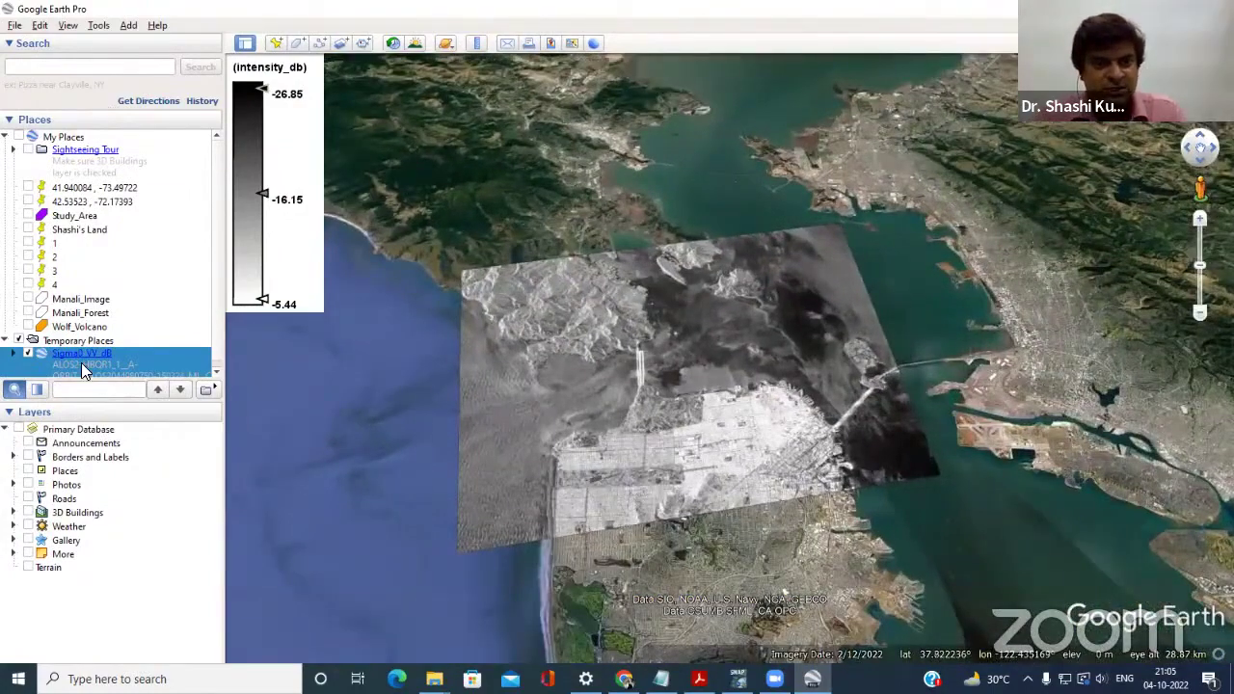
click(28, 354)
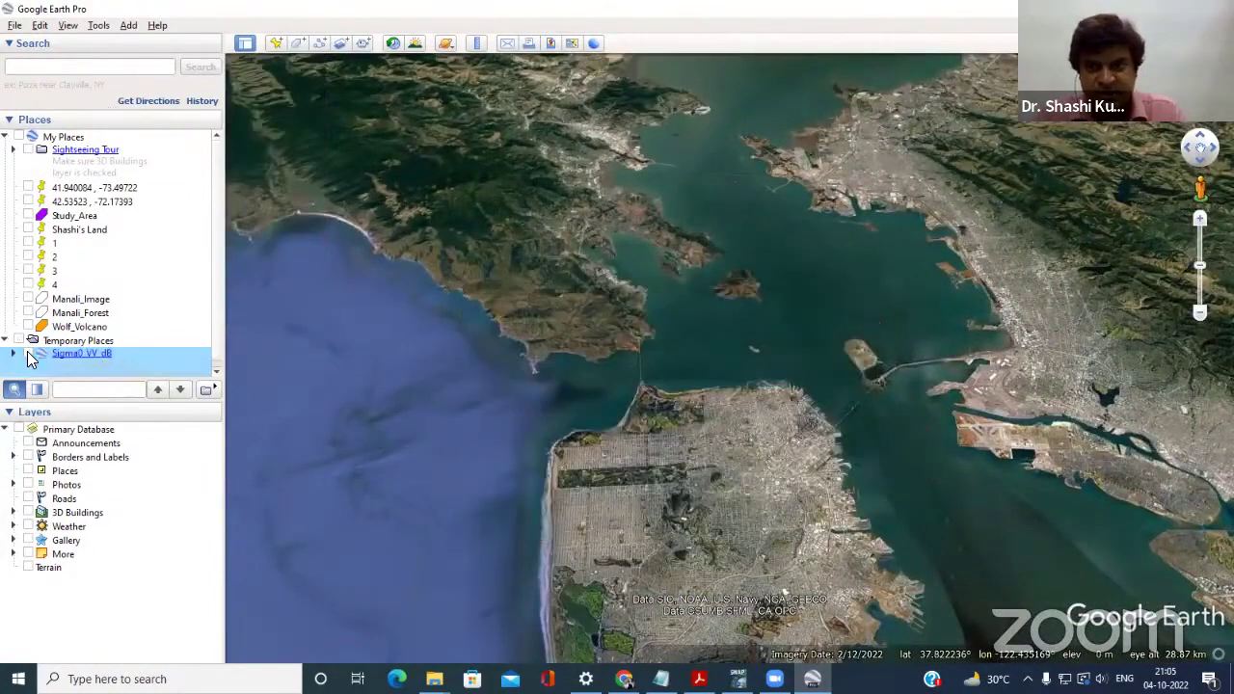
click(27, 349)
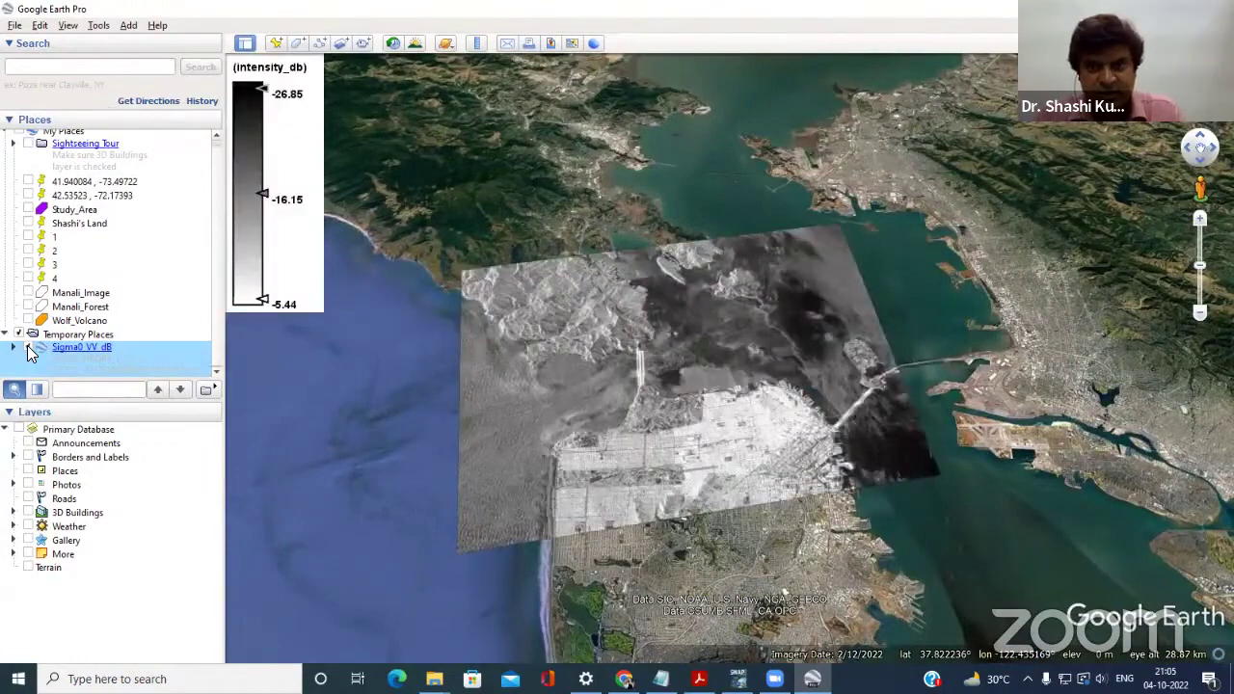
click(28, 349)
click(28, 349)
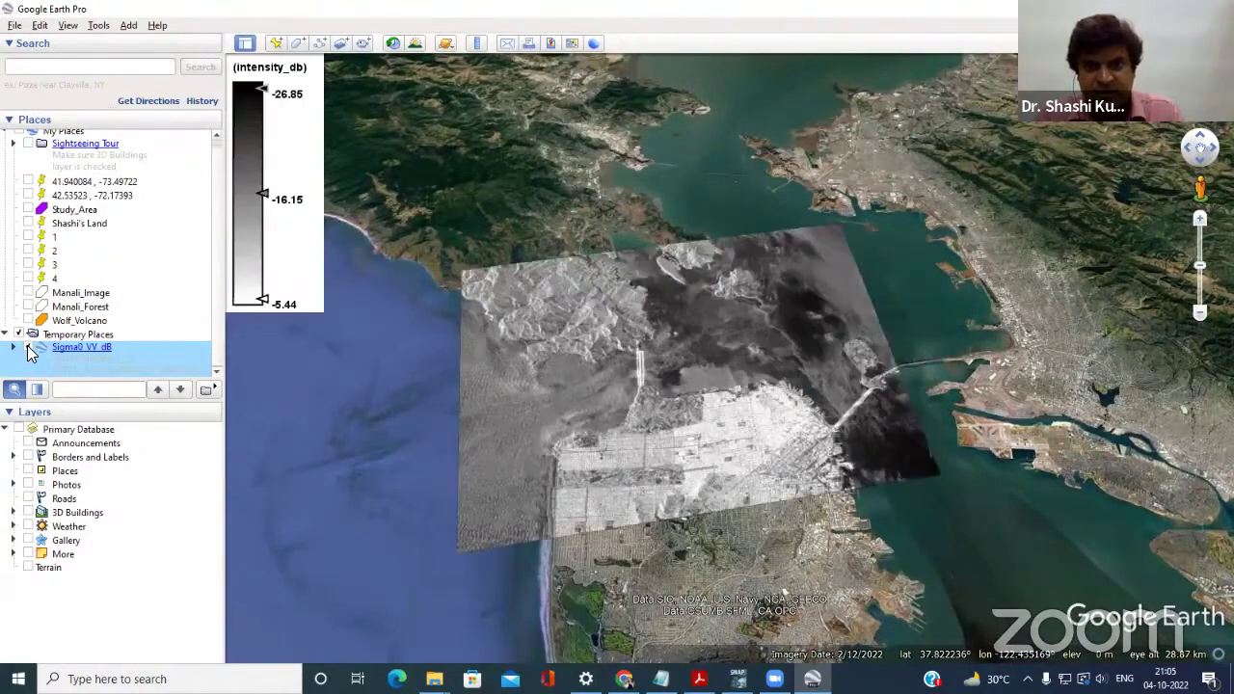
click(28, 349)
click(28, 349)
click(28, 349)
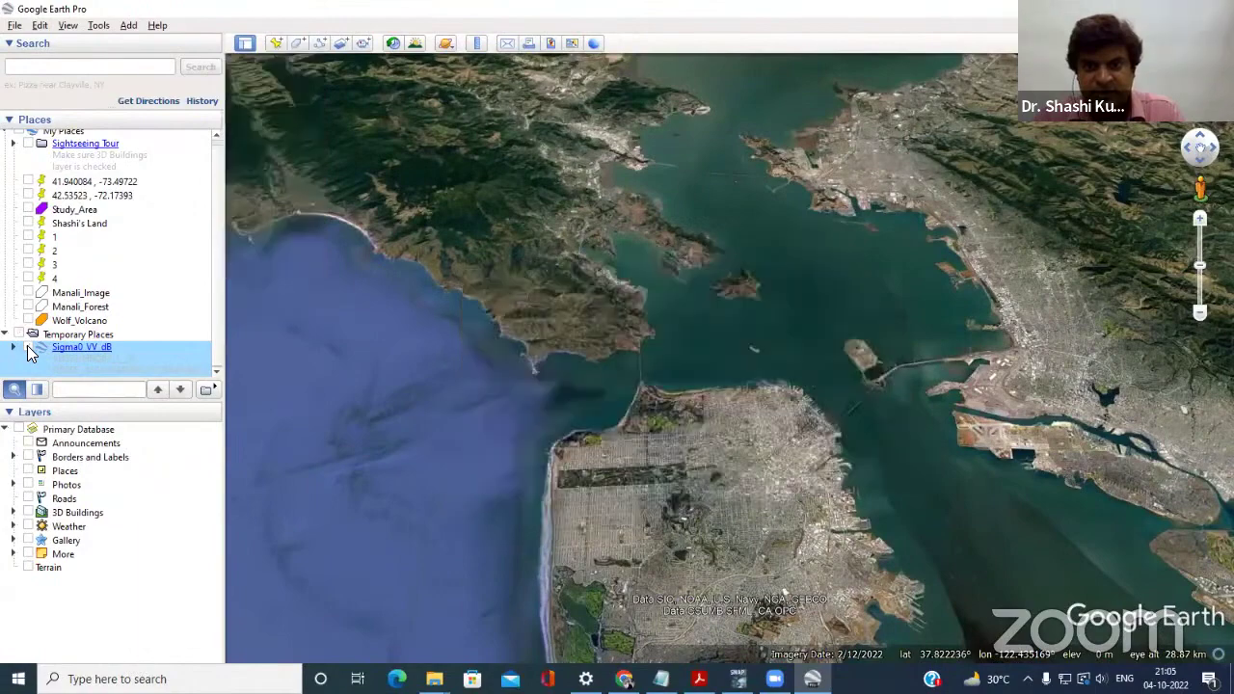
Turn the Sigma0_VV_dB overlay back on and examine the radar image closely around the Golden Gate Bridge and the San Francisco city area.
click(27, 349)
click(28, 349)
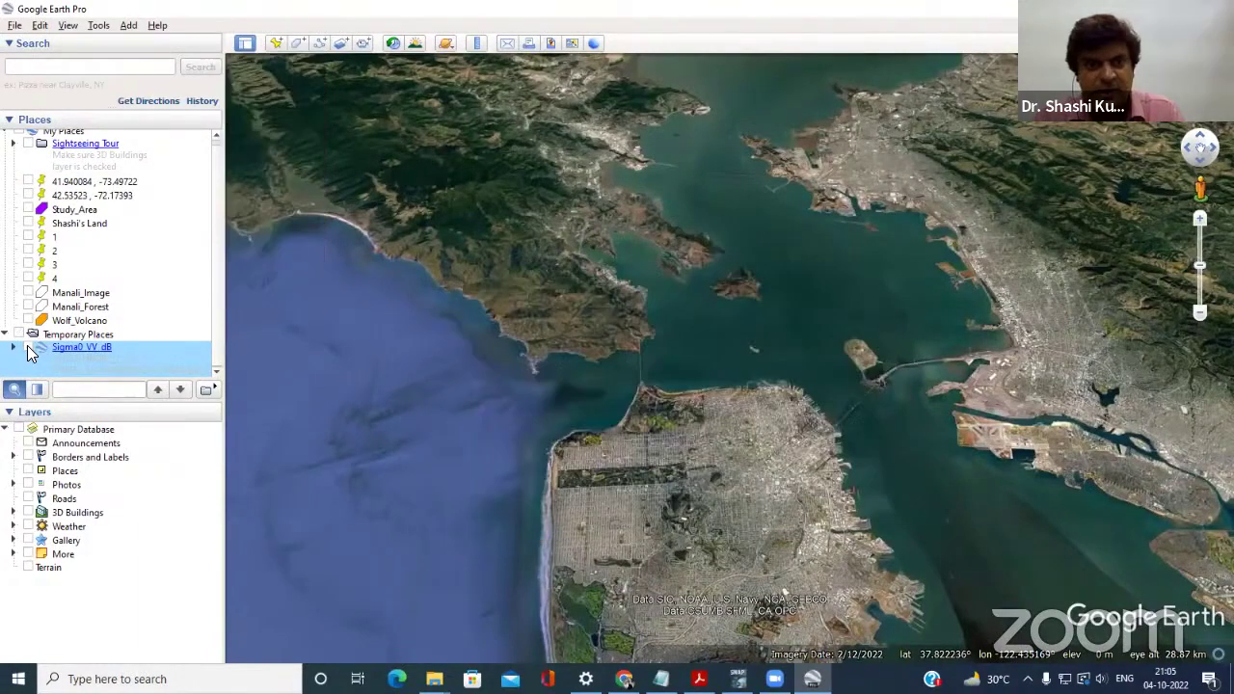
click(28, 349)
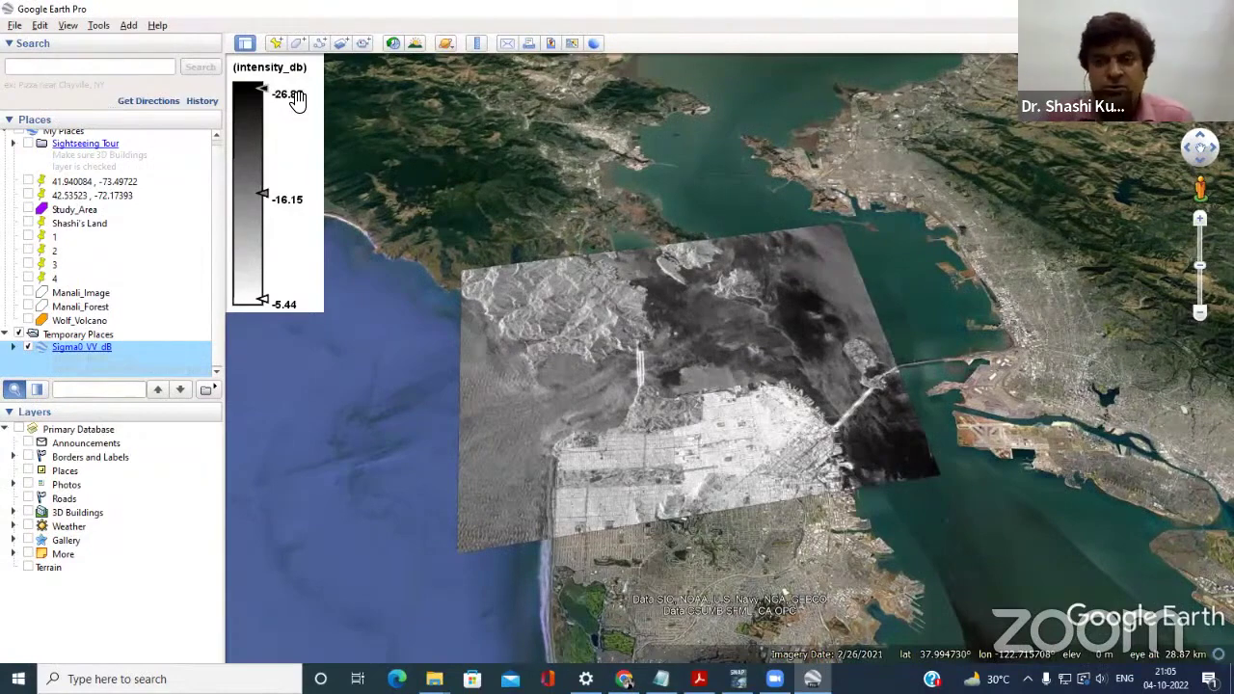
scroll(667, 397, down, 2)
scroll(668, 397, up, 3)
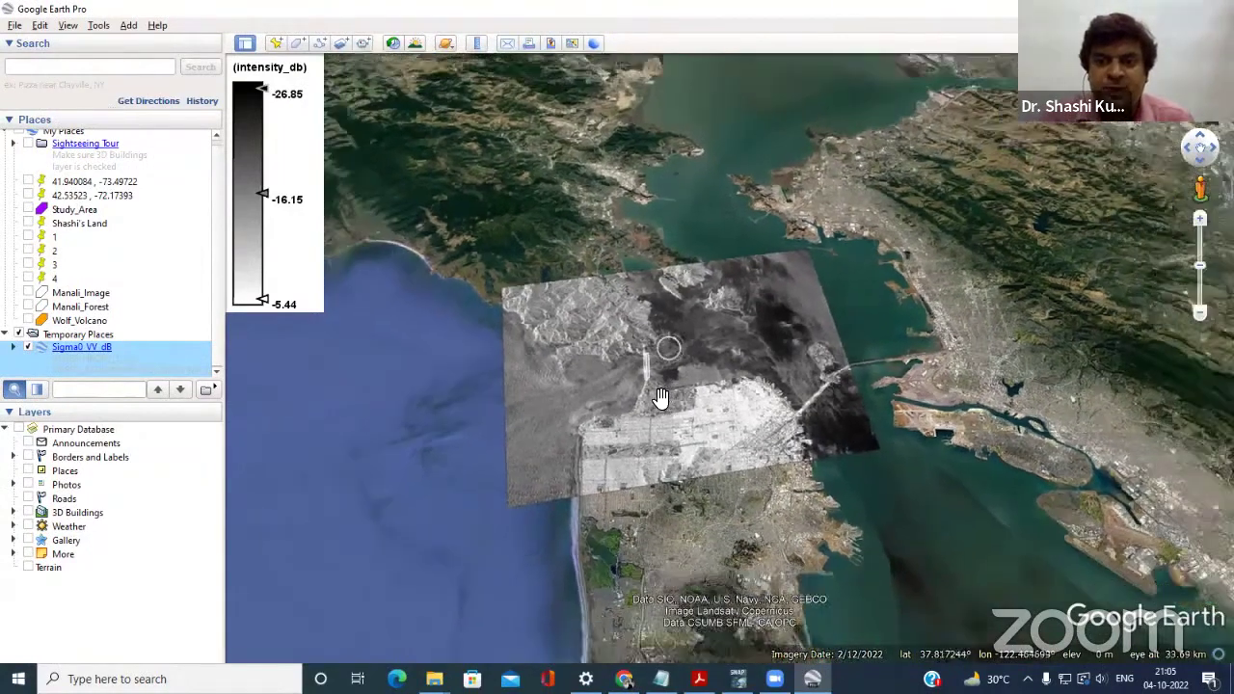
scroll(751, 452, up, 2)
scroll(751, 452, up, 1)
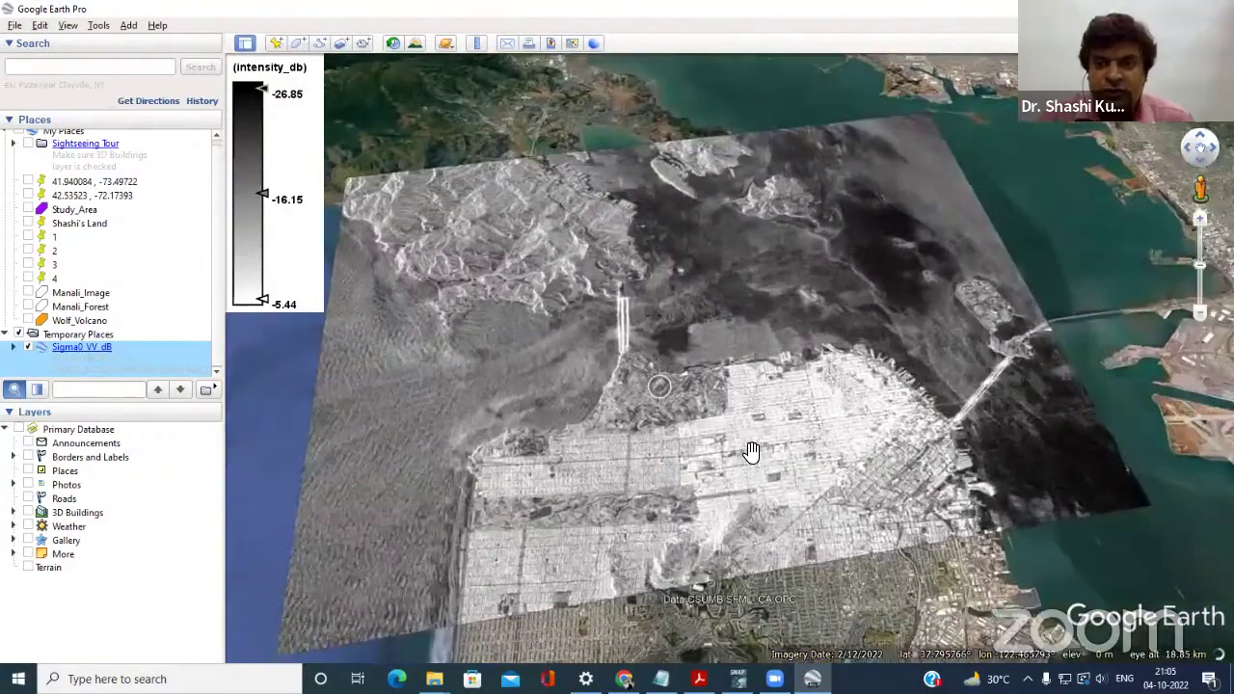
scroll(559, 305, up, 2)
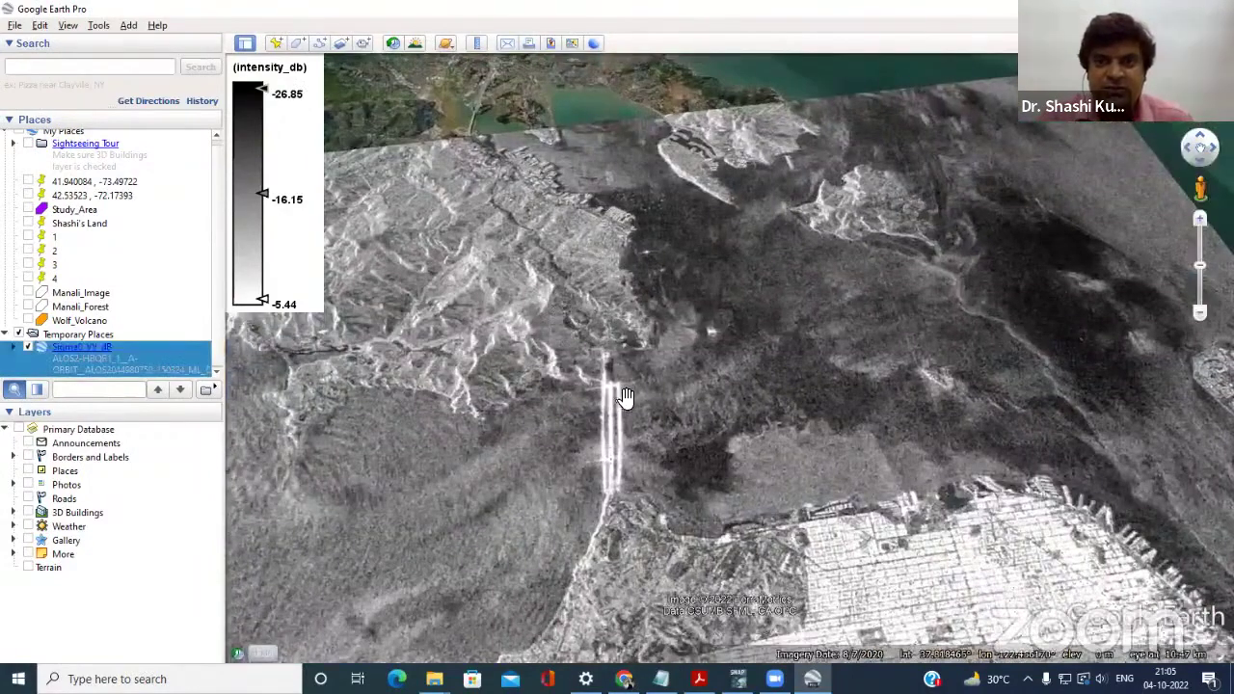
scroll(674, 448, up, 2)
scroll(669, 482, down, 4)
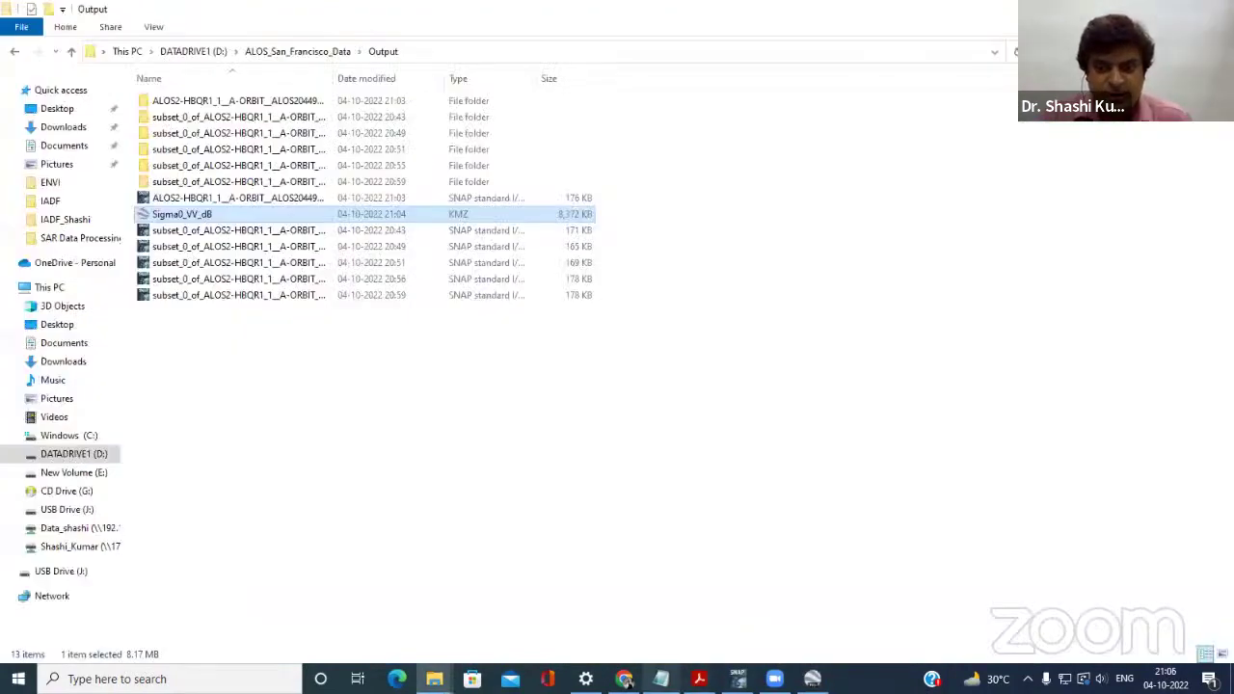
Switch back to SNAP and look through the available radar processing operations, including the radiometric tools and the interferometric products.
click(661, 678)
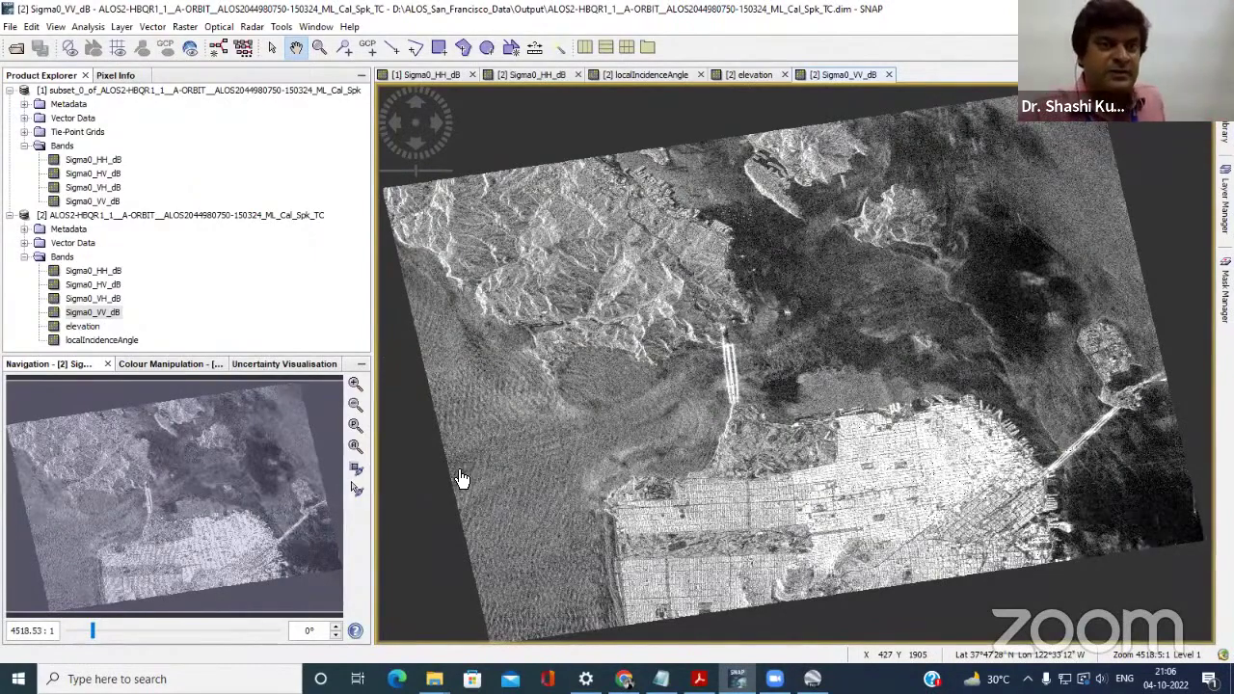
click(252, 27)
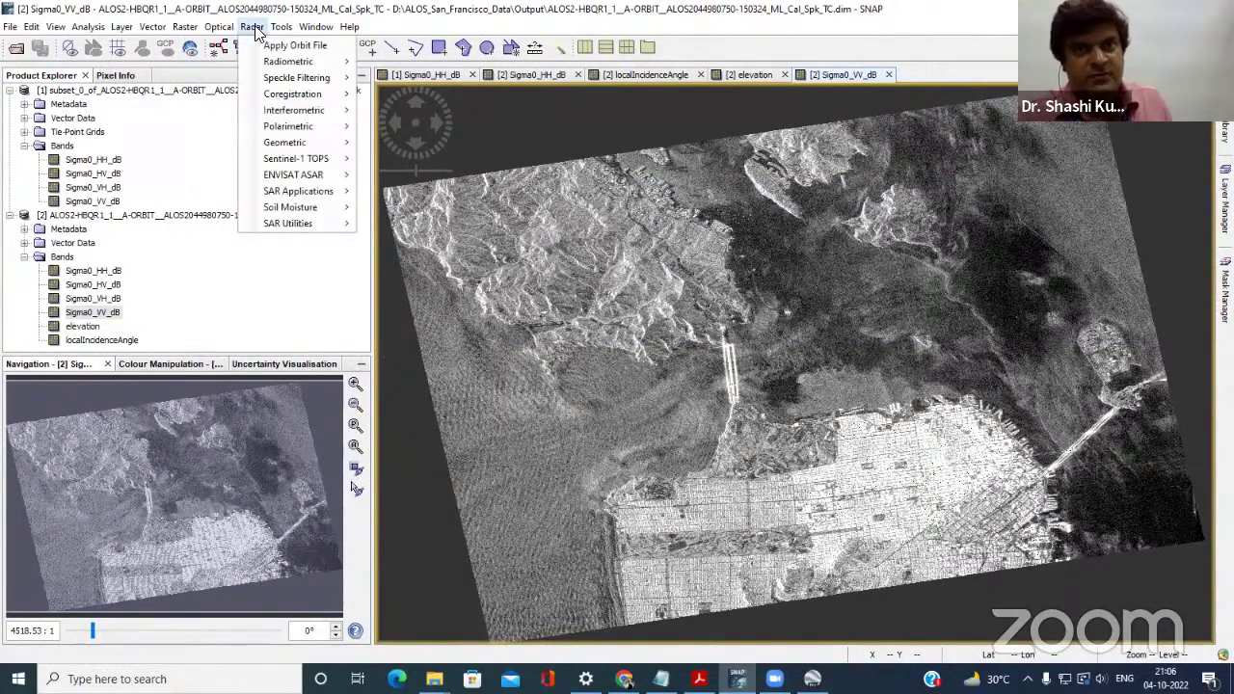
mouse_move(271, 64)
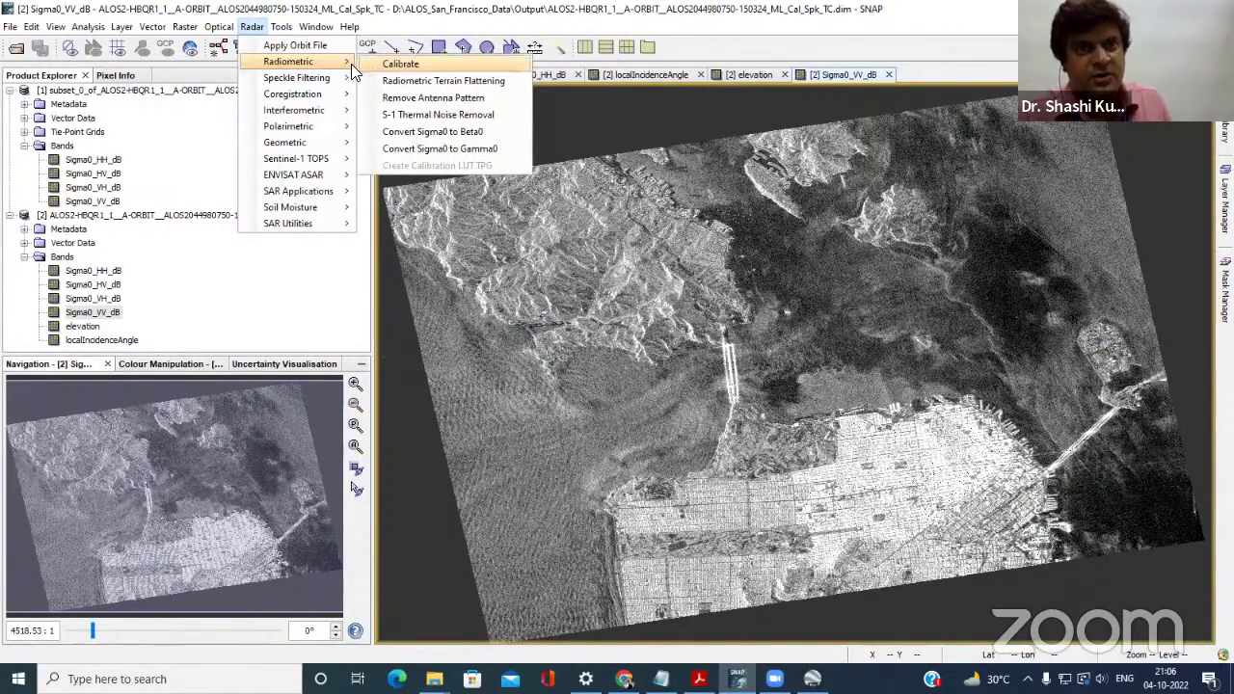
mouse_move(327, 110)
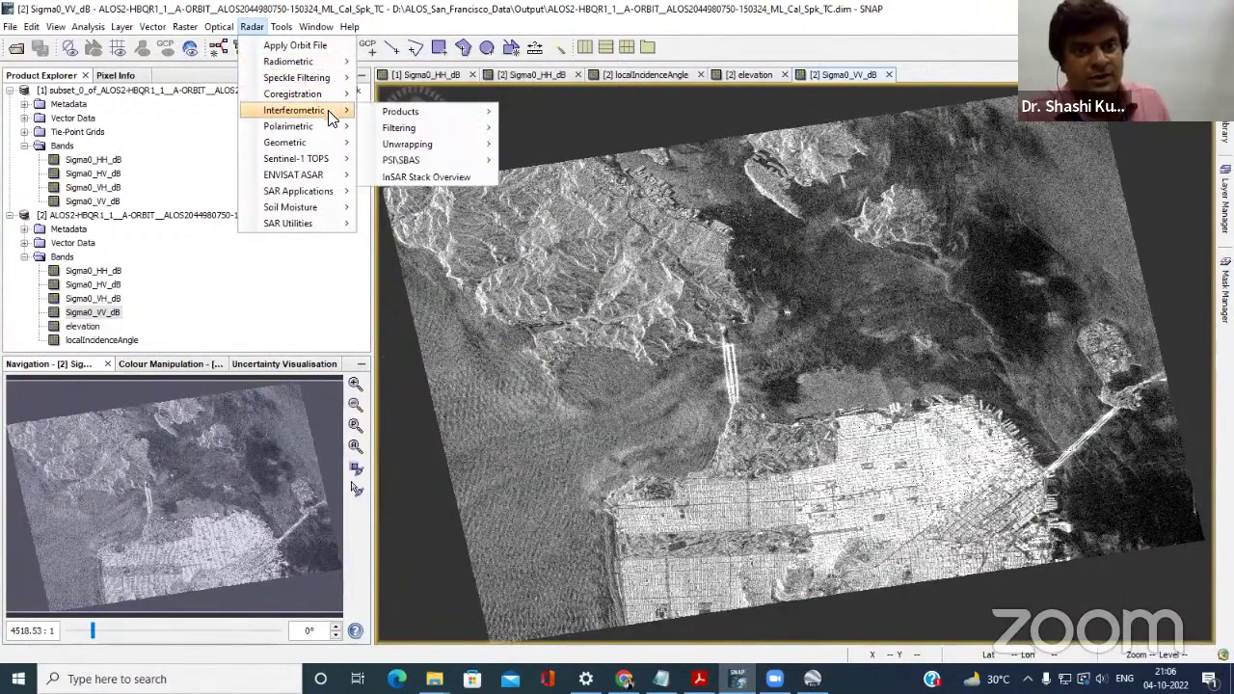
mouse_move(376, 108)
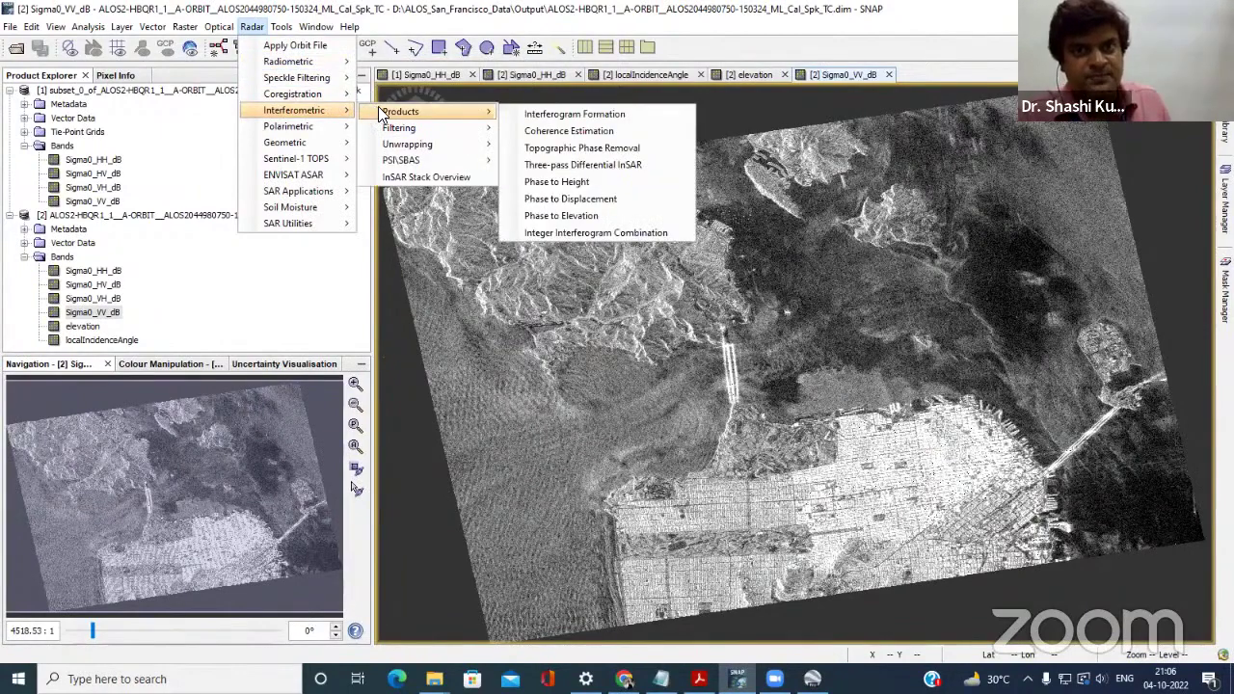